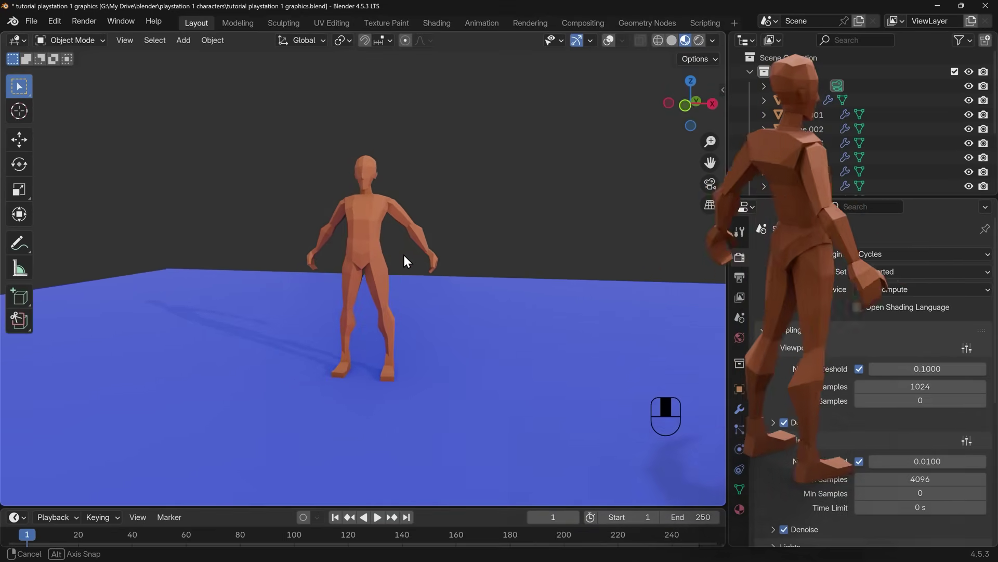
Examine the finished low-poly character and its separate body parts from several angles, with viewport overlays shown and hidden
left_click(376, 226)
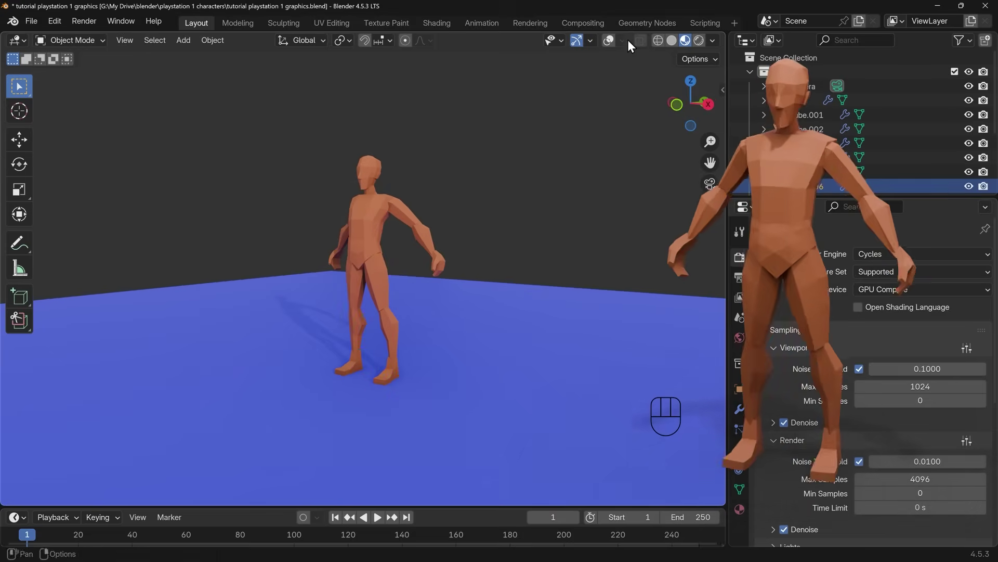
left_click(609, 42)
left_click(411, 214)
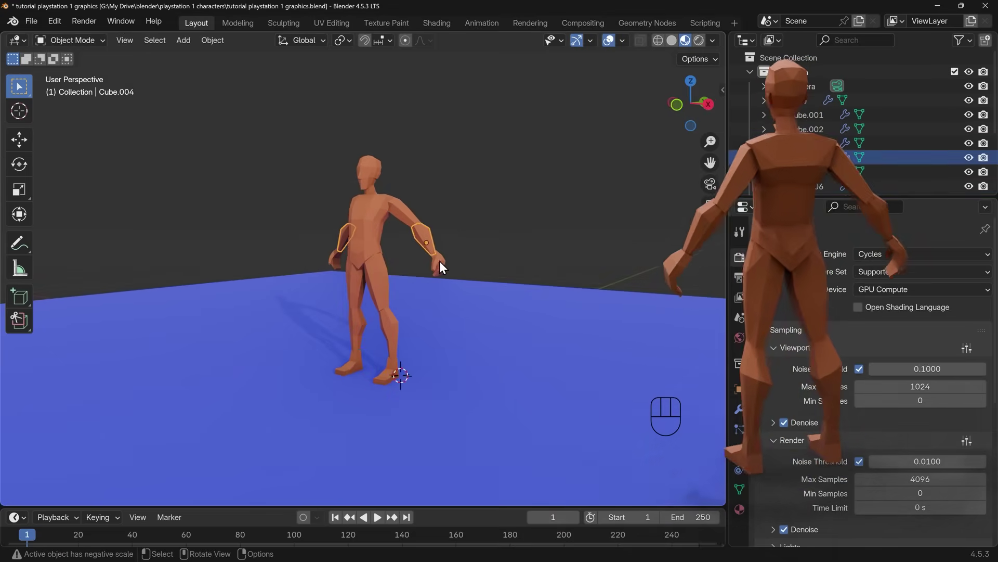
left_click(378, 180)
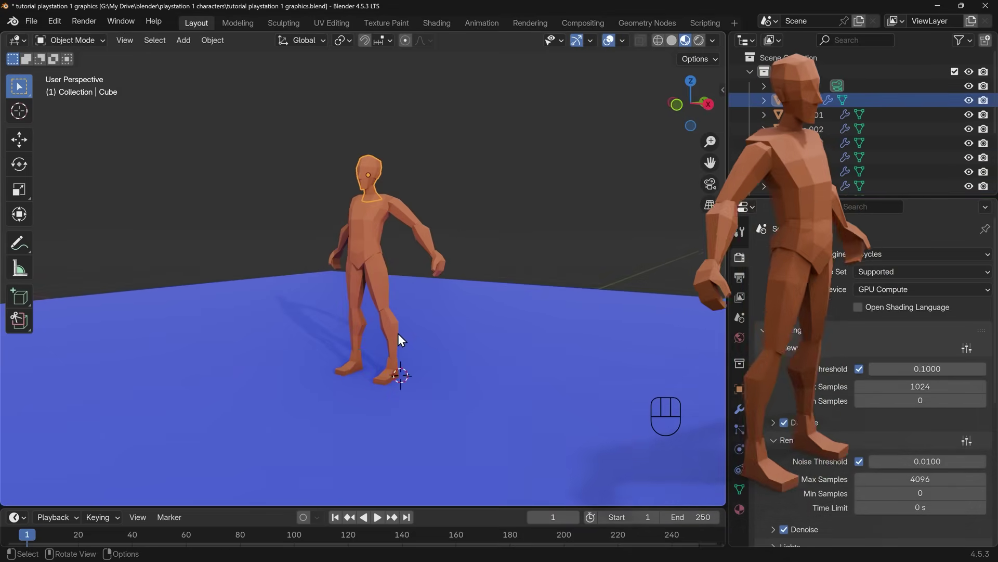
middle_click_drag(373, 242, 515, 287)
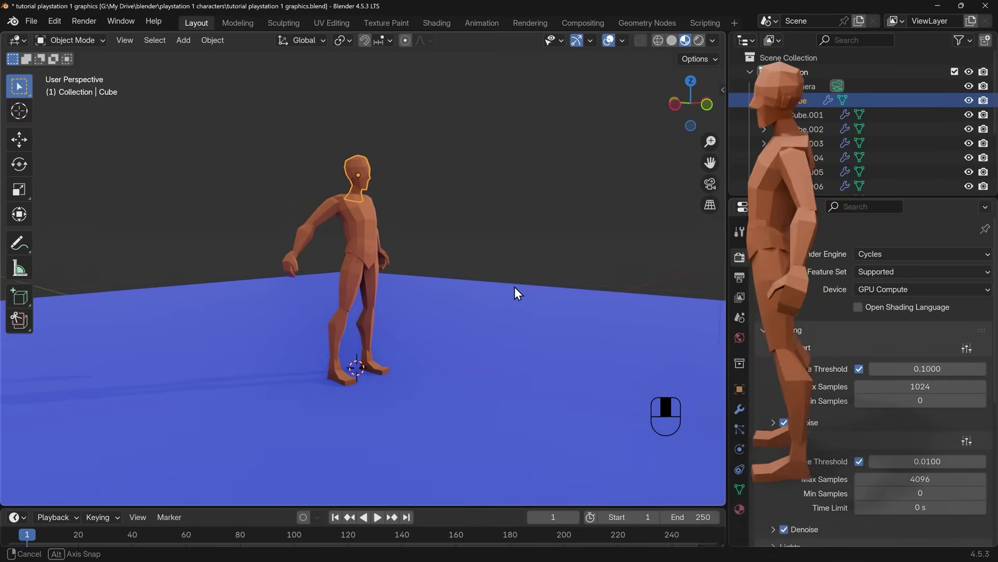
left_click(609, 41)
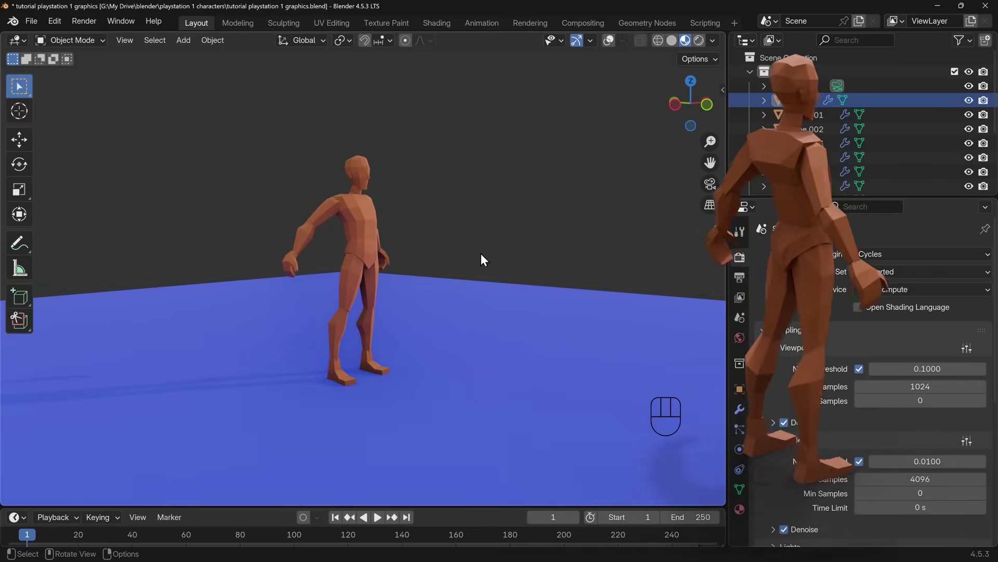
middle_click_drag(481, 259, 386, 286)
scroll(386, 286, "down", 2)
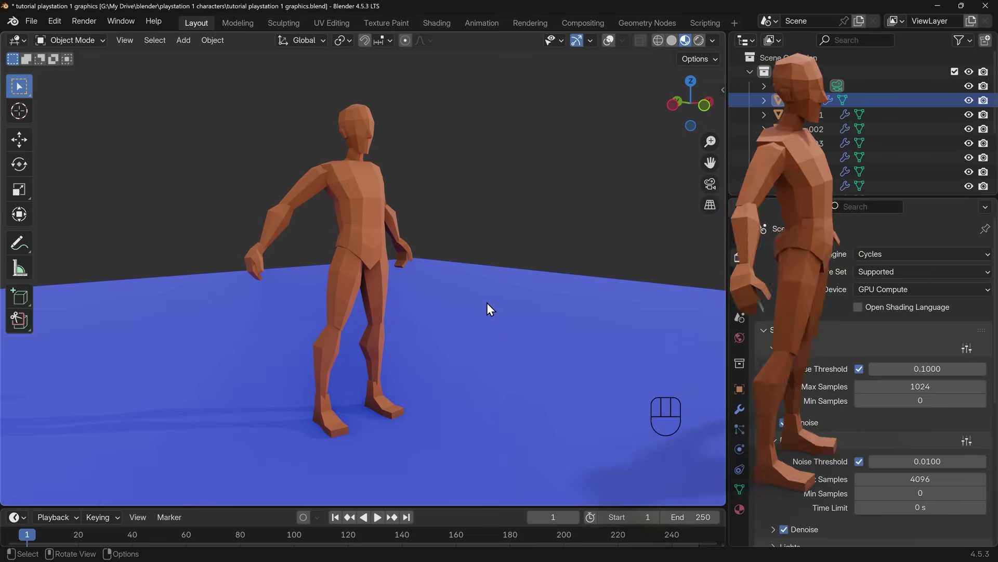
middle_click_drag(487, 302, 345, 300)
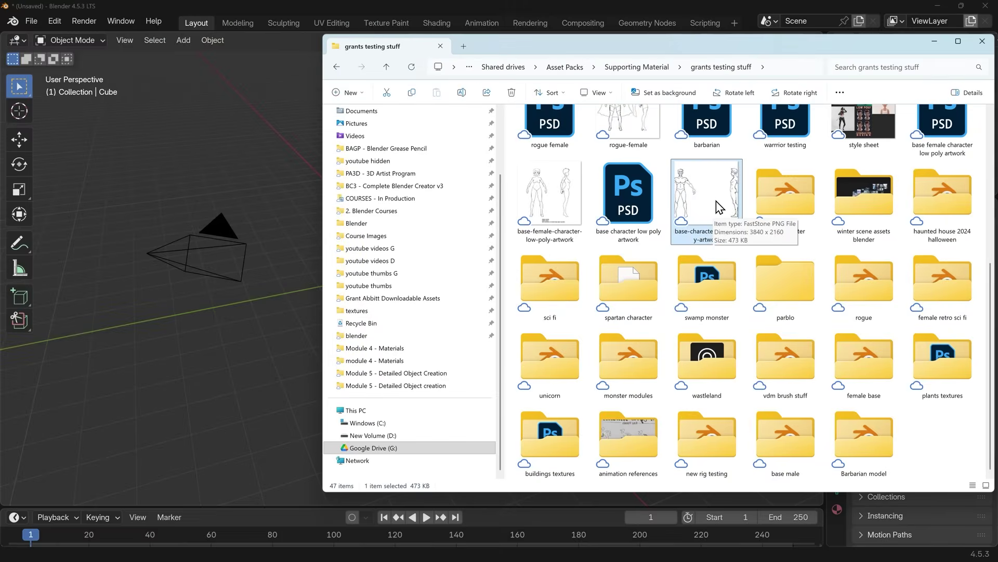
Add the base-character-low-poly-artwork image from the file folder to the Blender scene as a reference, and minimise the folder window
left_click_drag(717, 201, 247, 193)
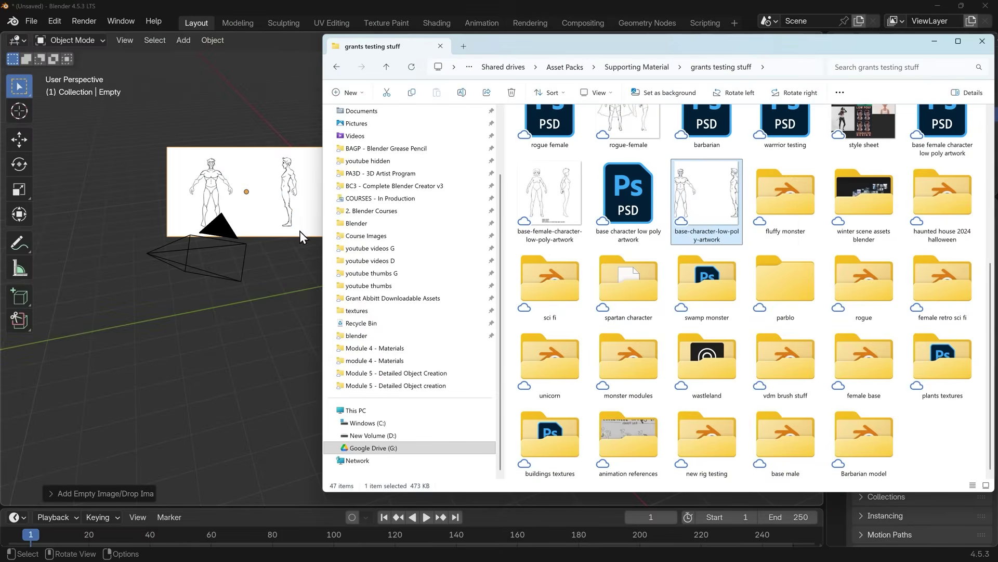
left_click(934, 46)
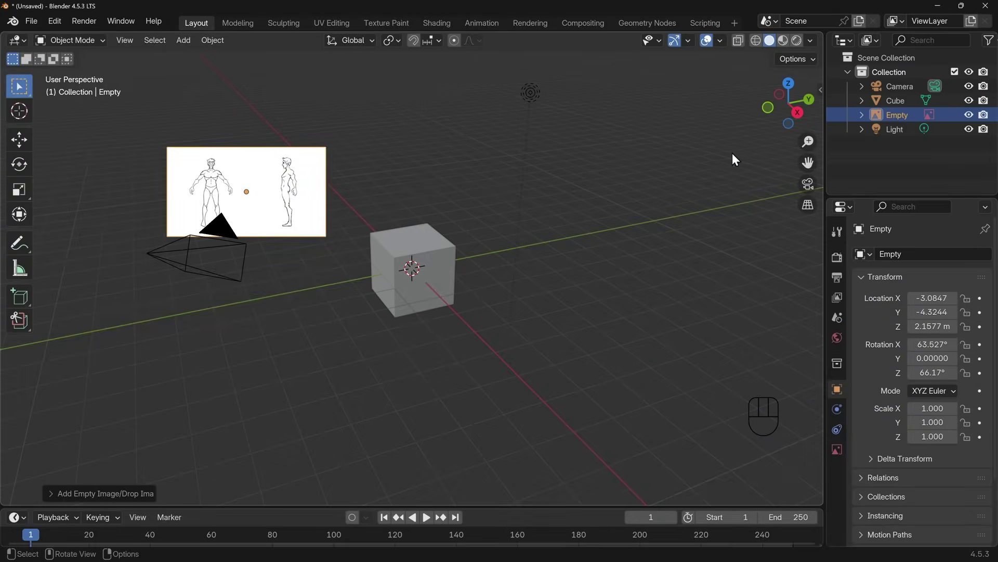
middle_click_drag(269, 216, 334, 243)
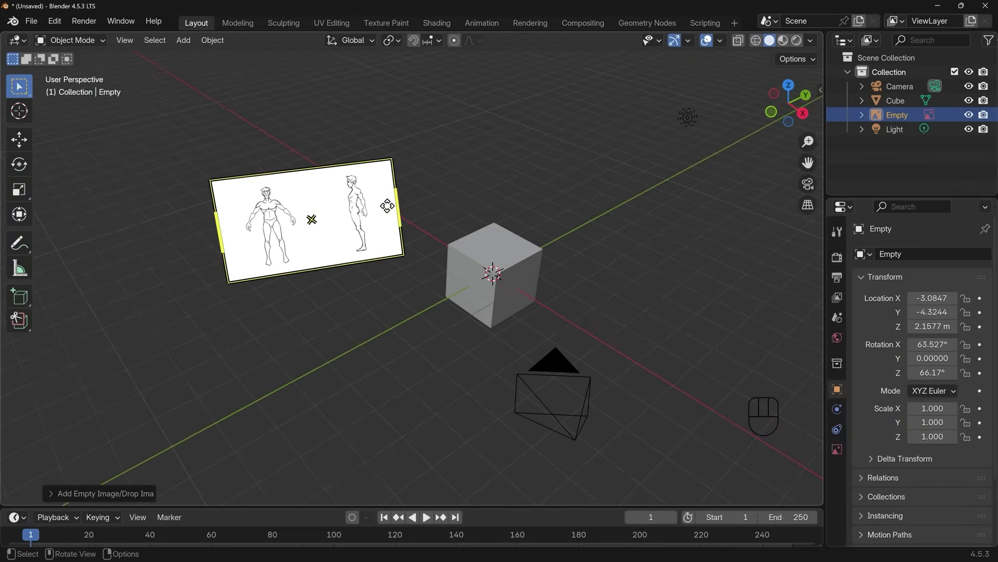
Clear the reference image's location and rotation, and stand it upright by rotating it 90° about the X axis
key("alt+g")
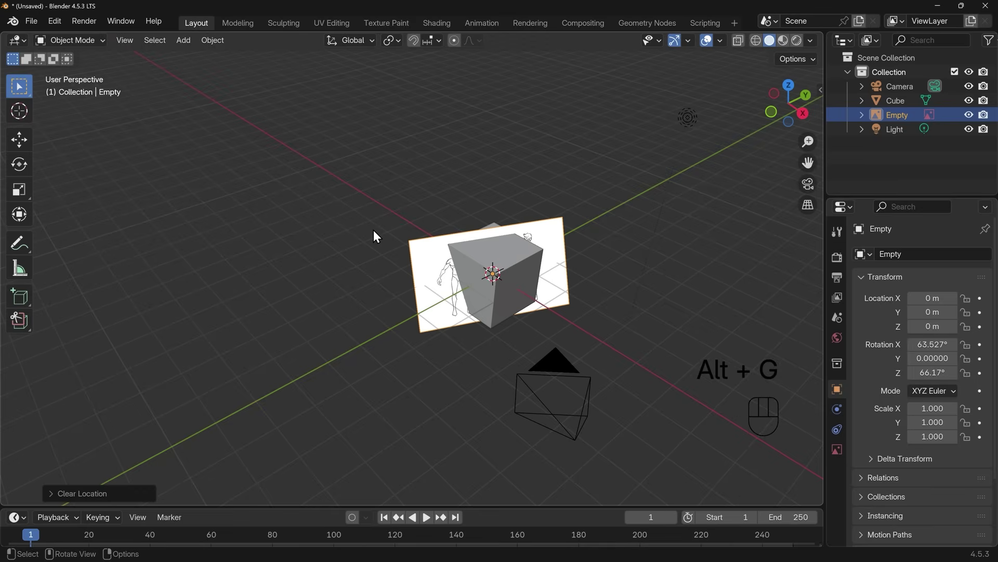
key("alt+r")
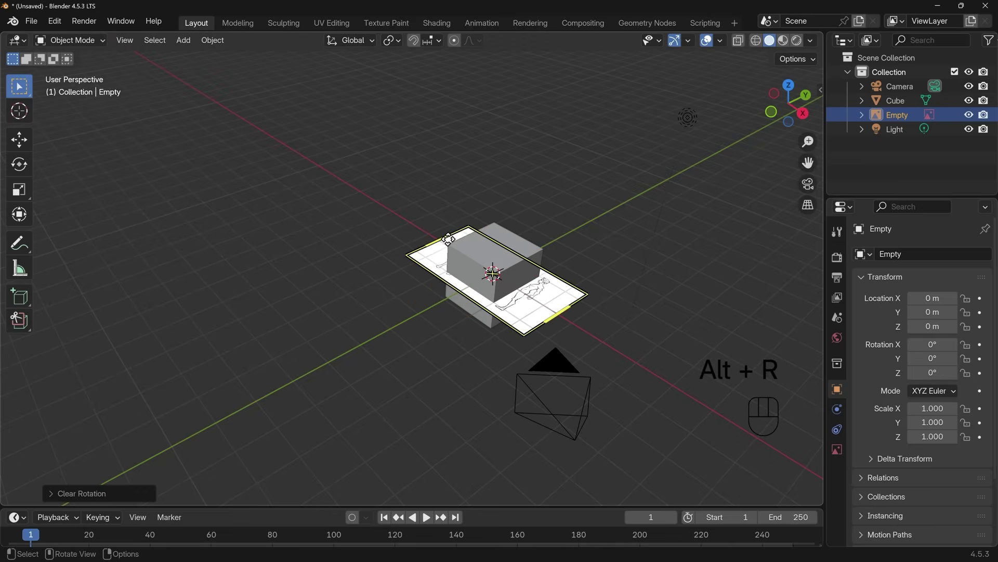
middle_click_drag(448, 238, 489, 294)
scroll(483, 336, "up", 5)
type("rx")
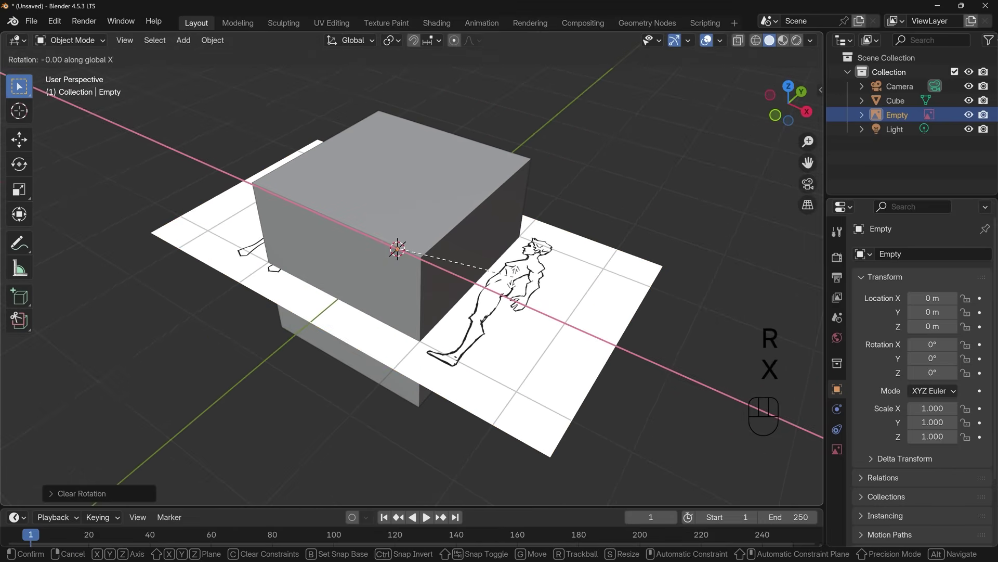
type("90")
key("Return")
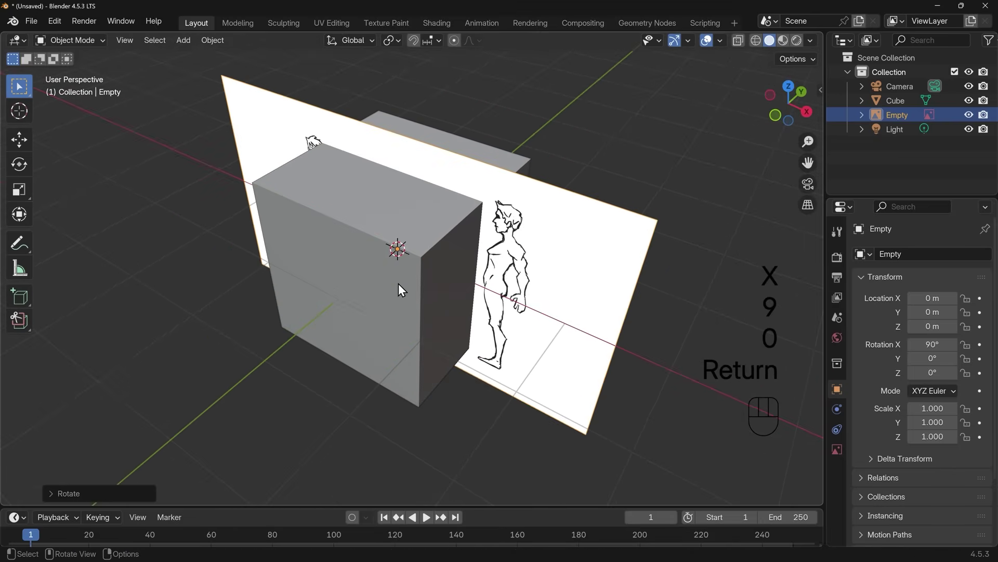
In front view, move the reference image about 1.1 m along X and 0.94 m up to centre the front figure over the origin
middle_click_drag(398, 283, 462, 209)
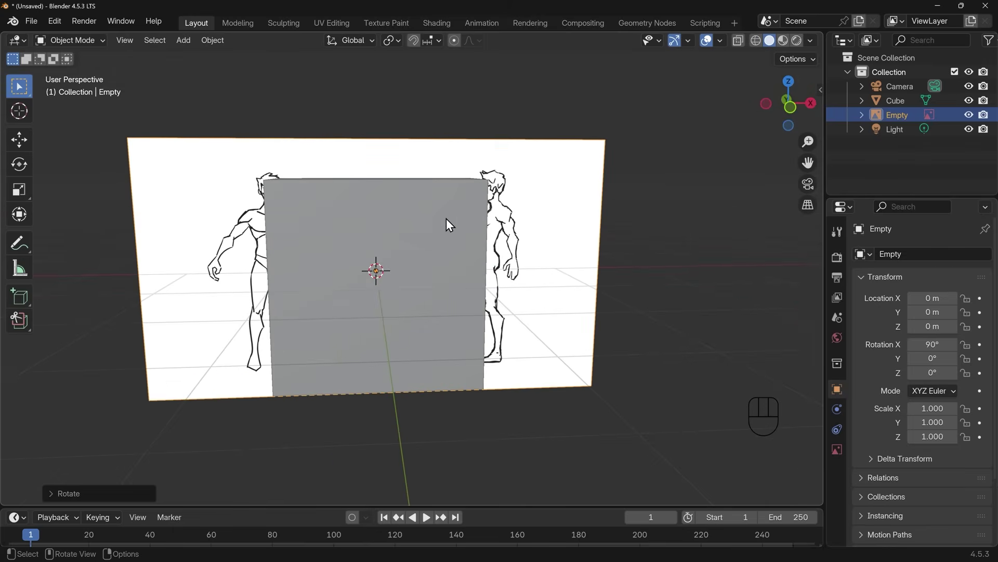
key("KP_1")
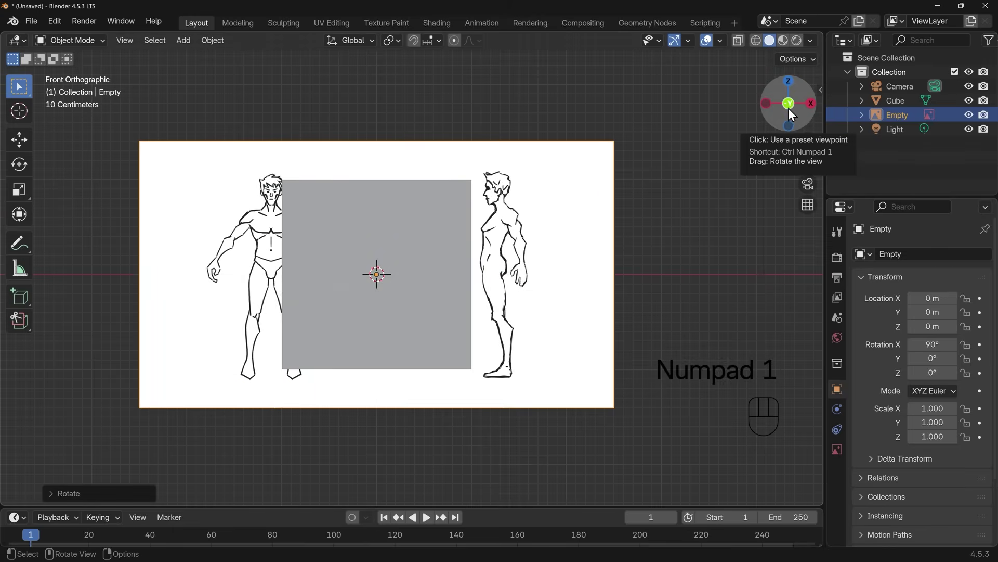
key("g")
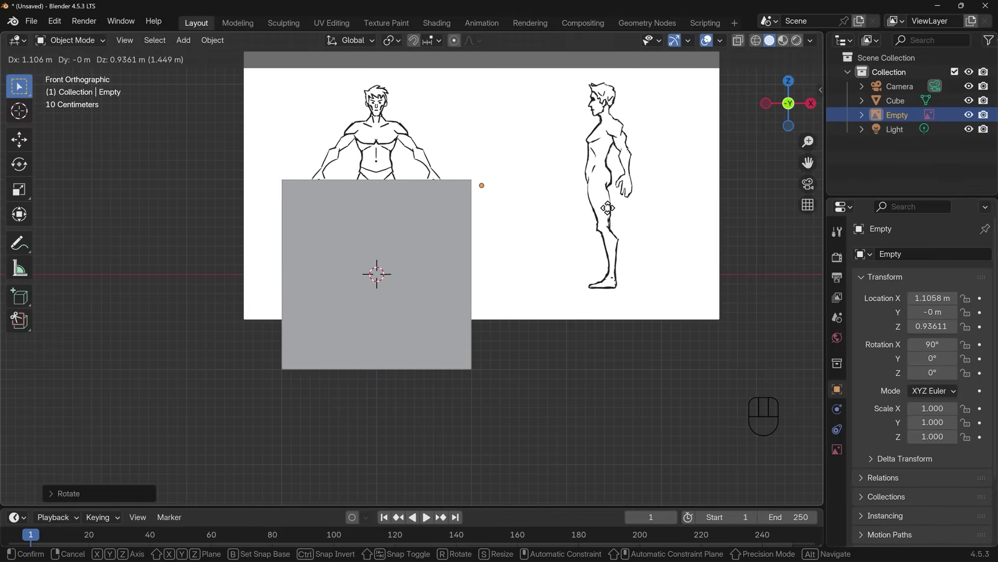
left_click(608, 207)
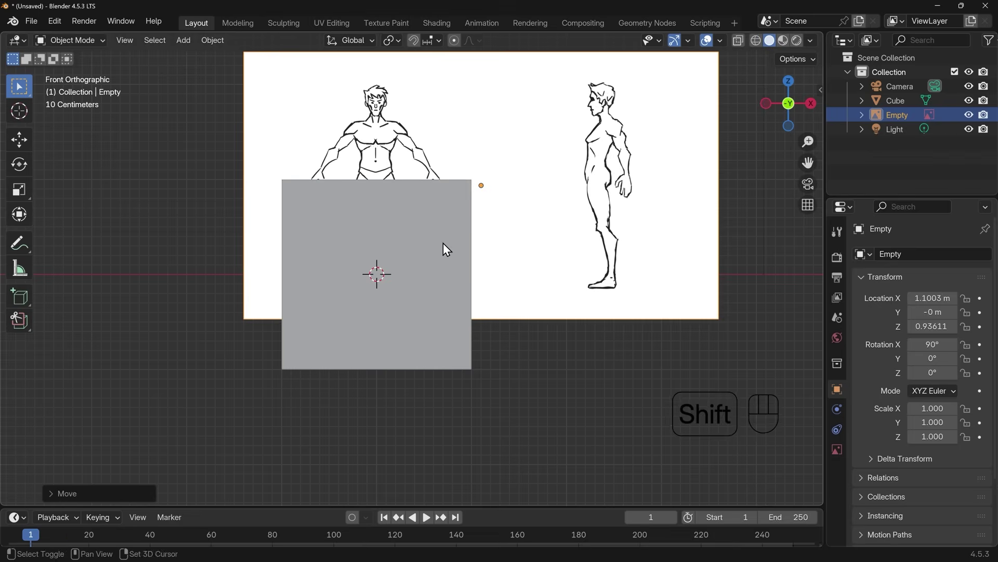
middle_click_drag(444, 244, 455, 315, "shift")
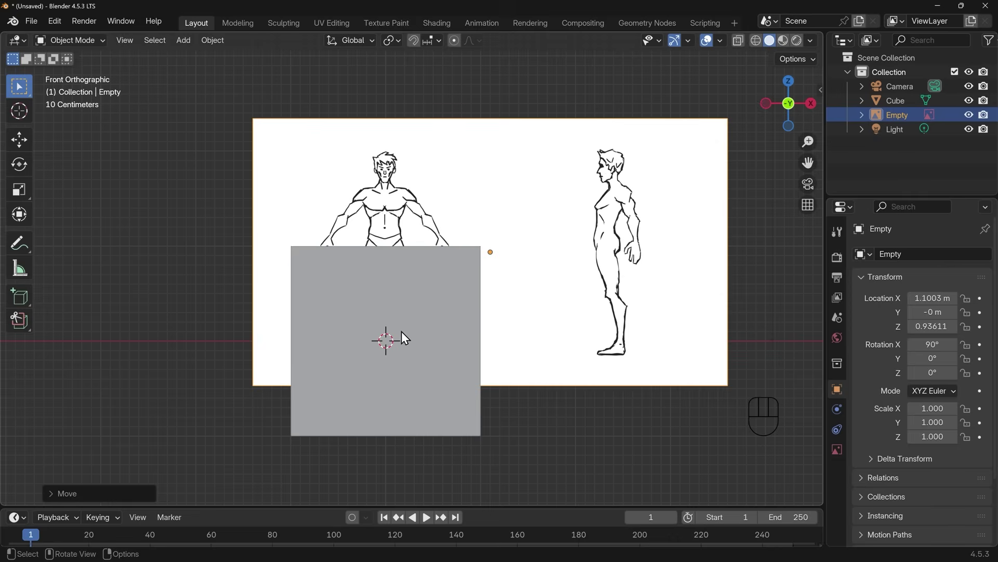
Turn on X-ray display, enable opacity for the reference image and lower it to 0.206
key("alt+z")
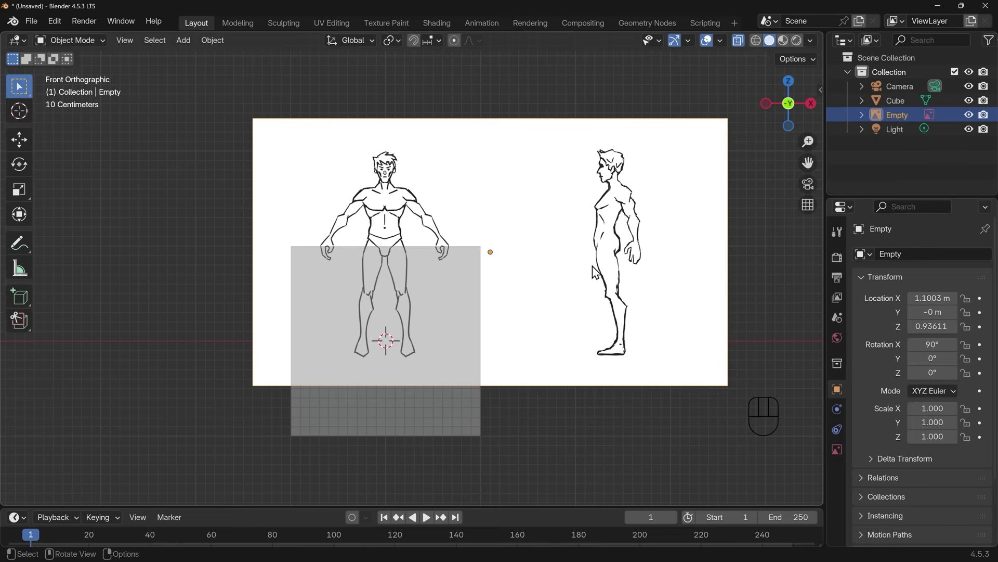
left_click(837, 451)
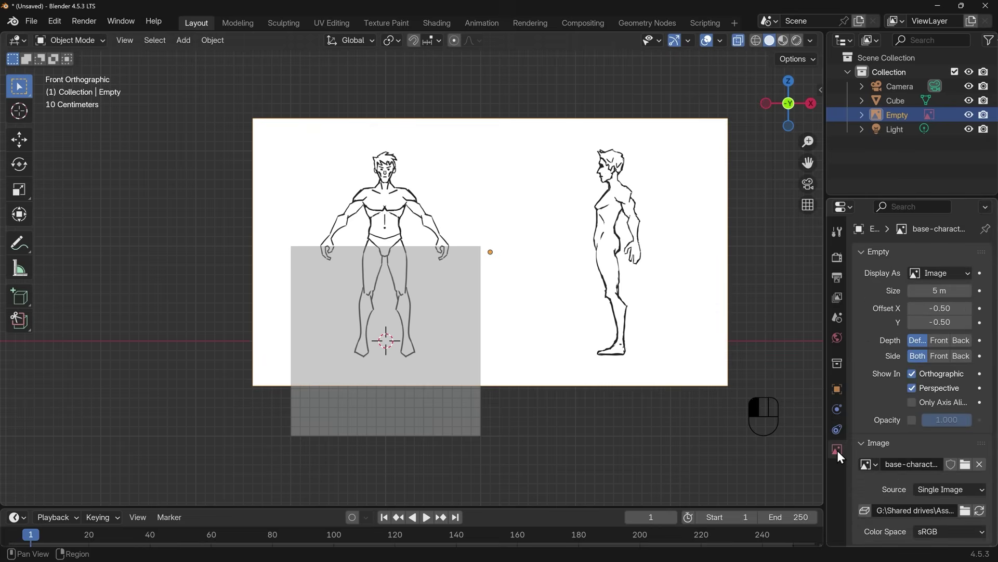
left_click(913, 420)
left_click_drag(966, 420, 935, 420)
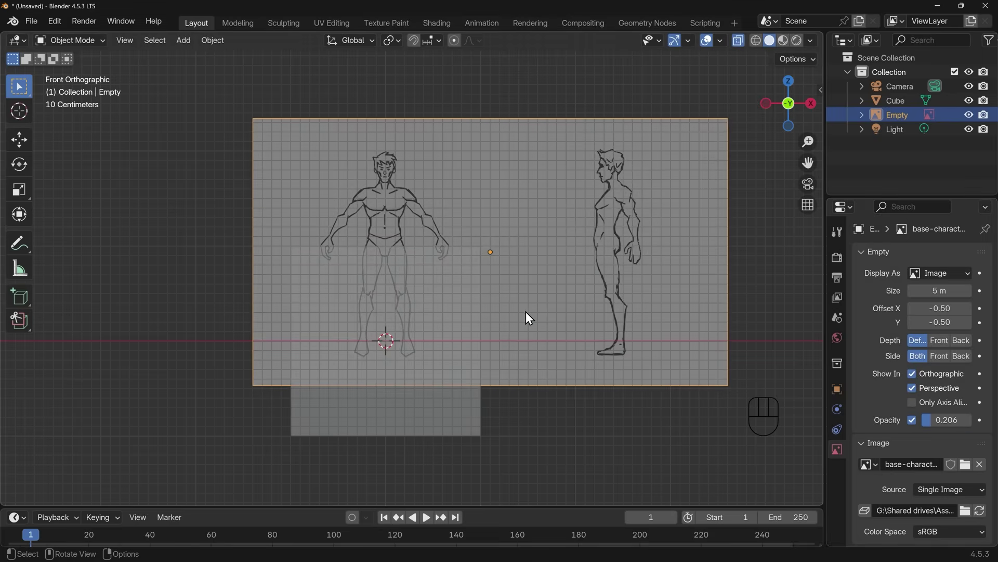
Nudge the reference image about 0.01 m along X and Z to align the front figure's centre line with the origin
scroll(414, 236, "up", 3)
mouse_move(414, 236)
middle_mouse_down("shift")
mouse_move(409, 185)
mouse_move(429, 185)
middle_mouse_up("shift")
key("g")
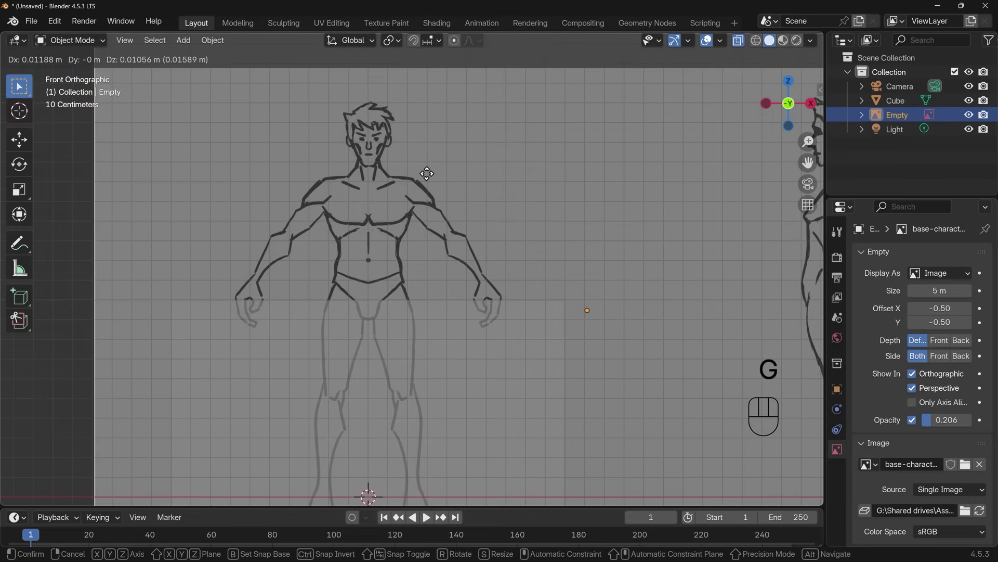
left_click(427, 173)
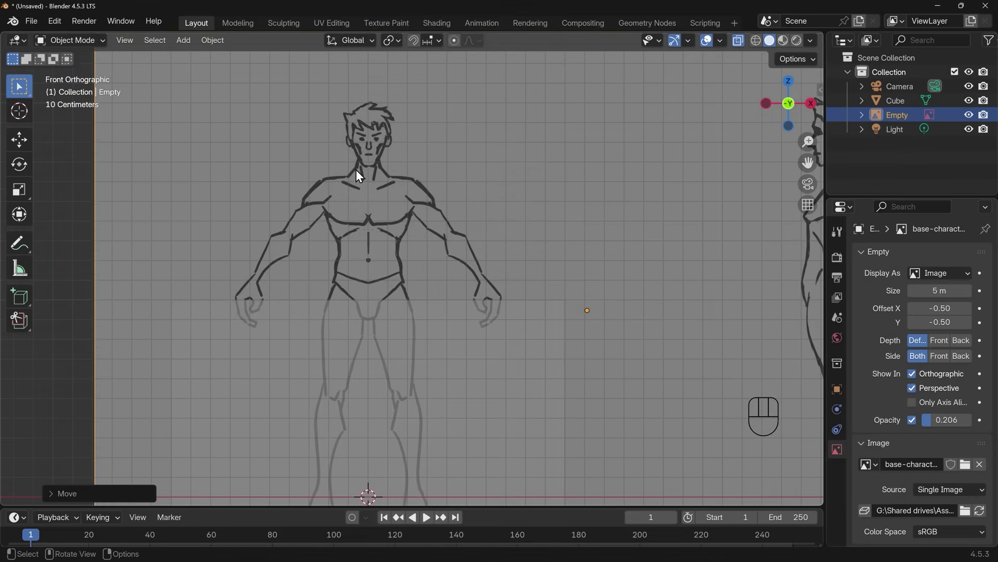
Move the reference image back along the Y axis, behind the origin
scroll(416, 219, "down", 3)
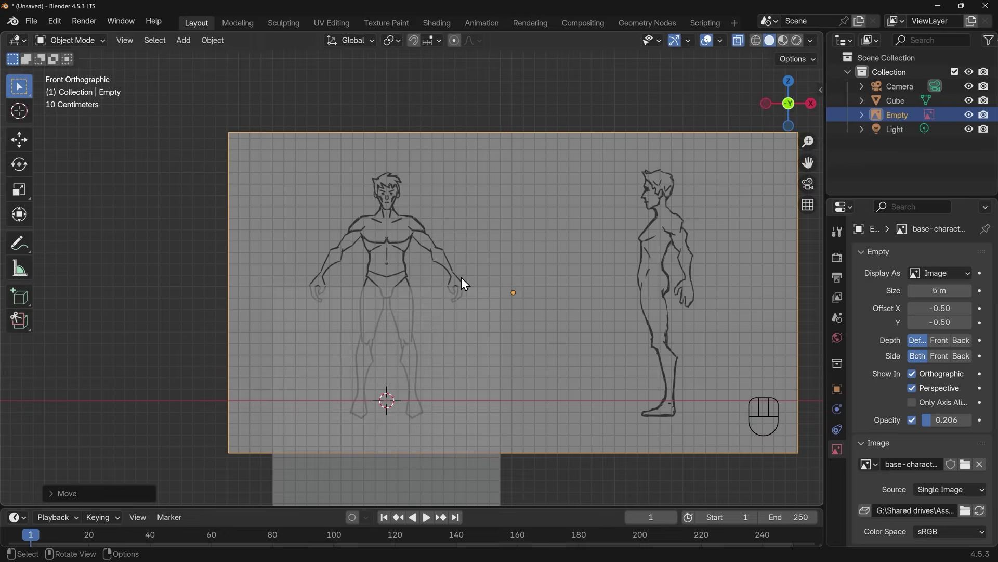
mouse_move(461, 276)
middle_mouse_down()
mouse_move(557, 273)
mouse_move(476, 295)
mouse_move(459, 279)
middle_mouse_up()
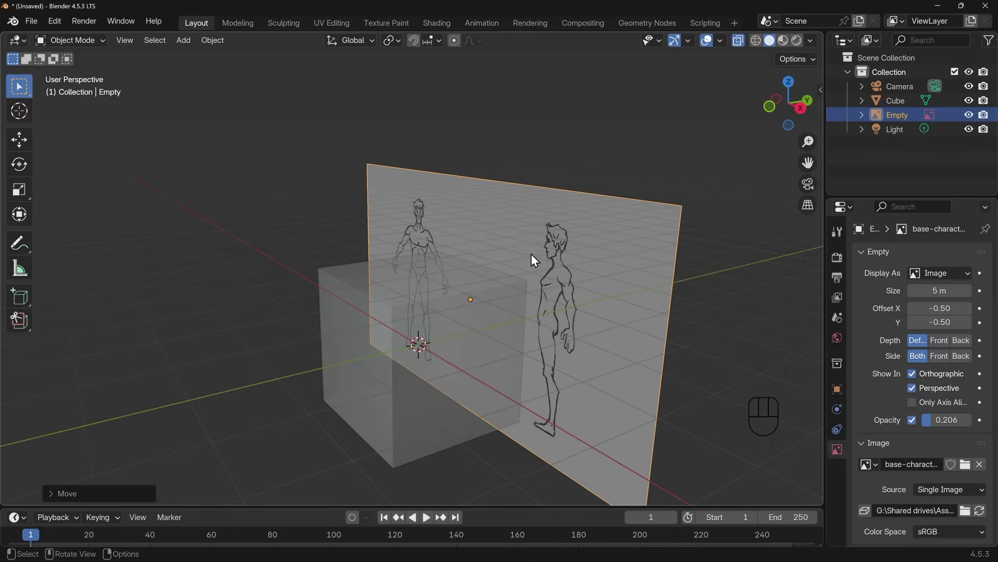
key("g")
key("y")
left_click(487, 263)
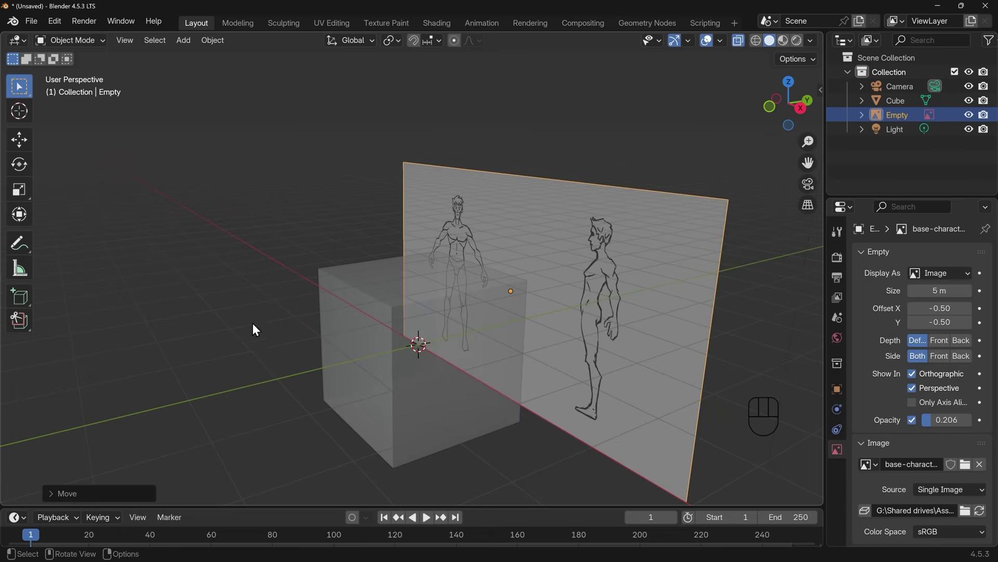
Duplicate the reference image in place and rotate the copy 90° about the Z axis
left_click(547, 248)
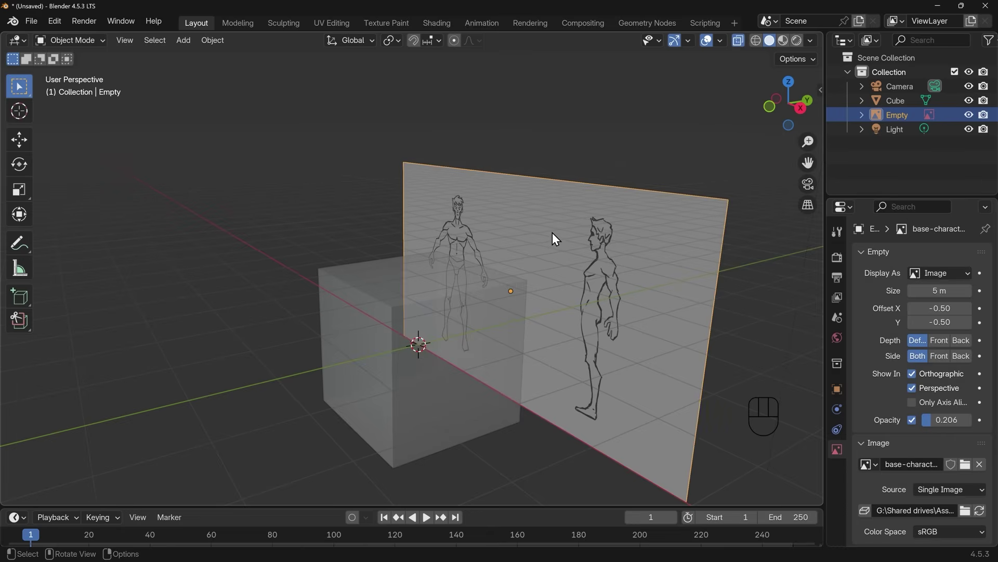
key("shift+d")
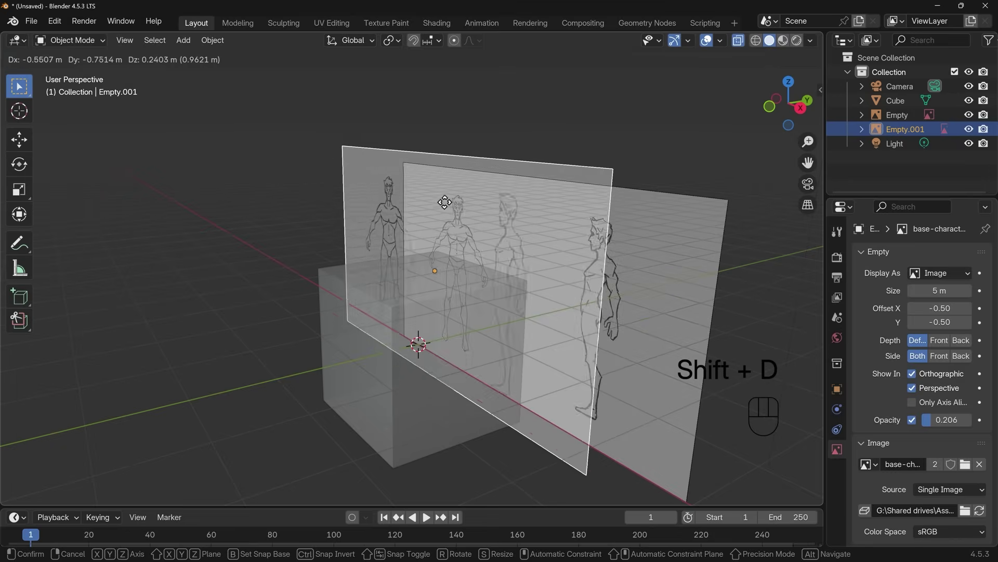
right_click(421, 188)
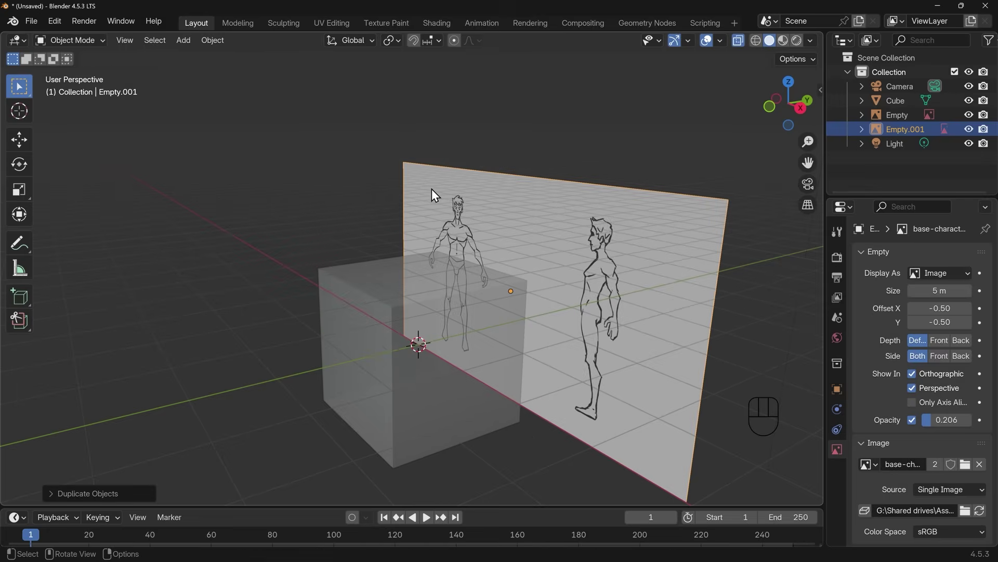
key("r")
key("z")
key("9")
key("0")
key("Return")
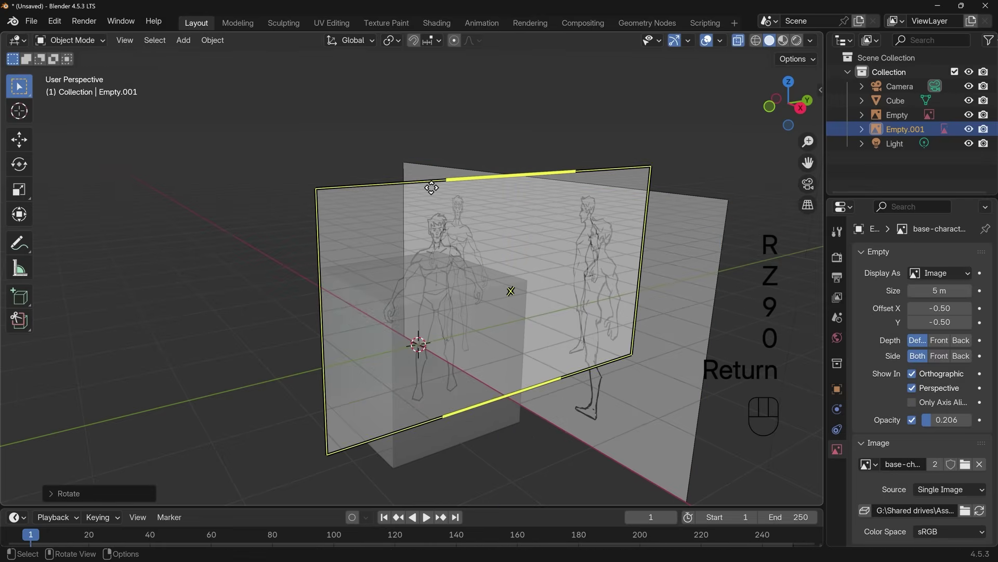
In right side view, move the rotated reference copy along Y to bring the side-view figure near the origin
middle_click_drag(510, 286, 584, 338)
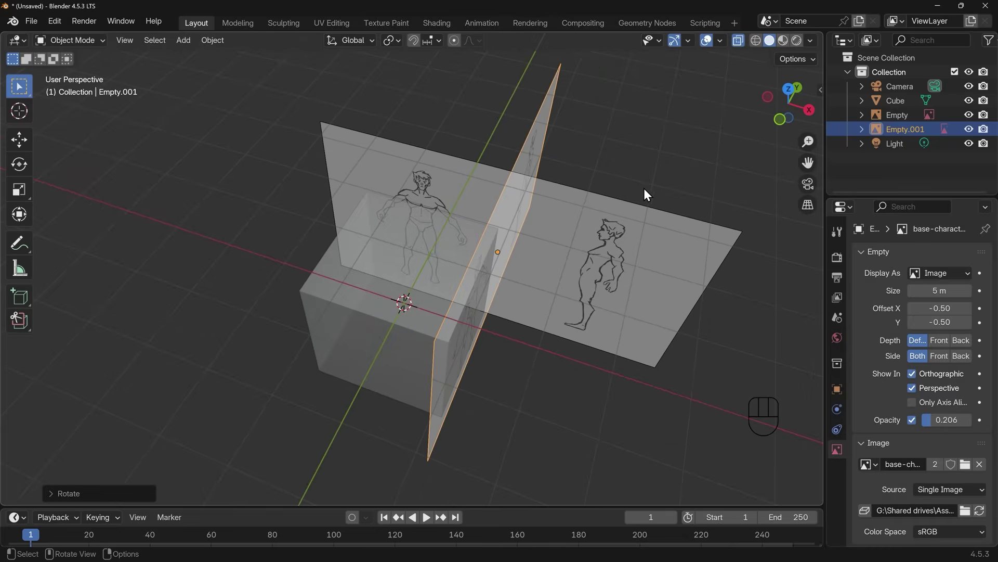
key("KP_3")
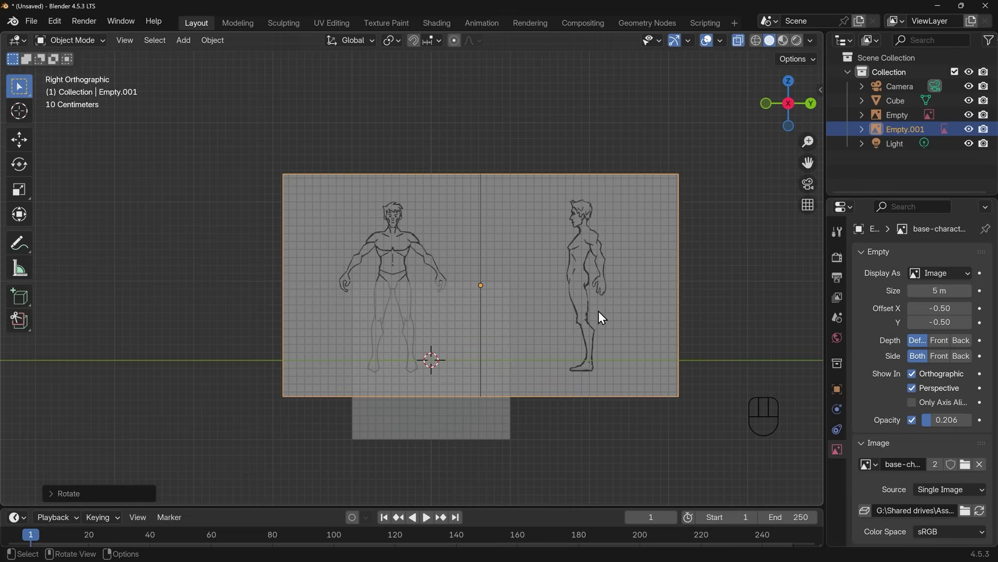
key("g")
key("y")
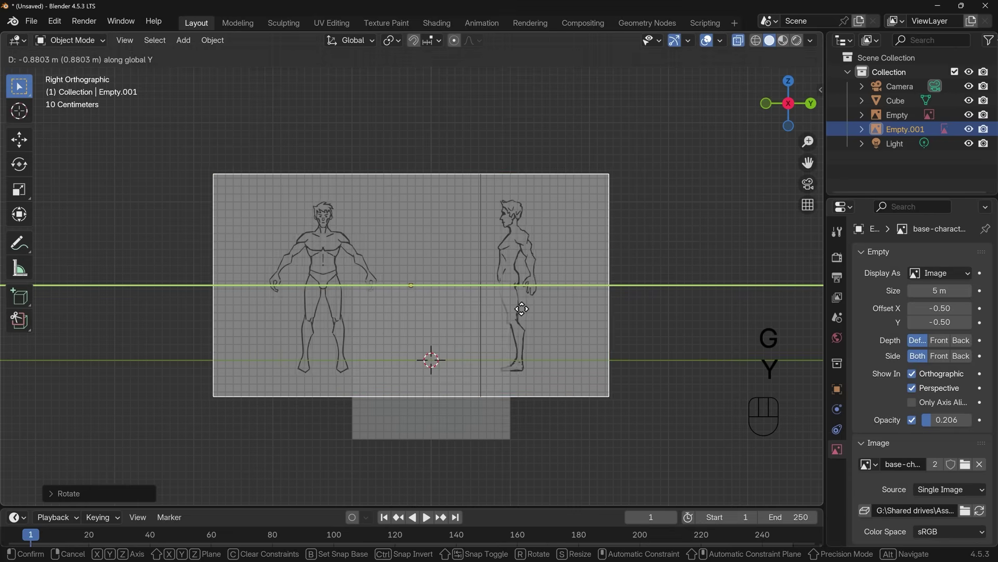
left_click(427, 309)
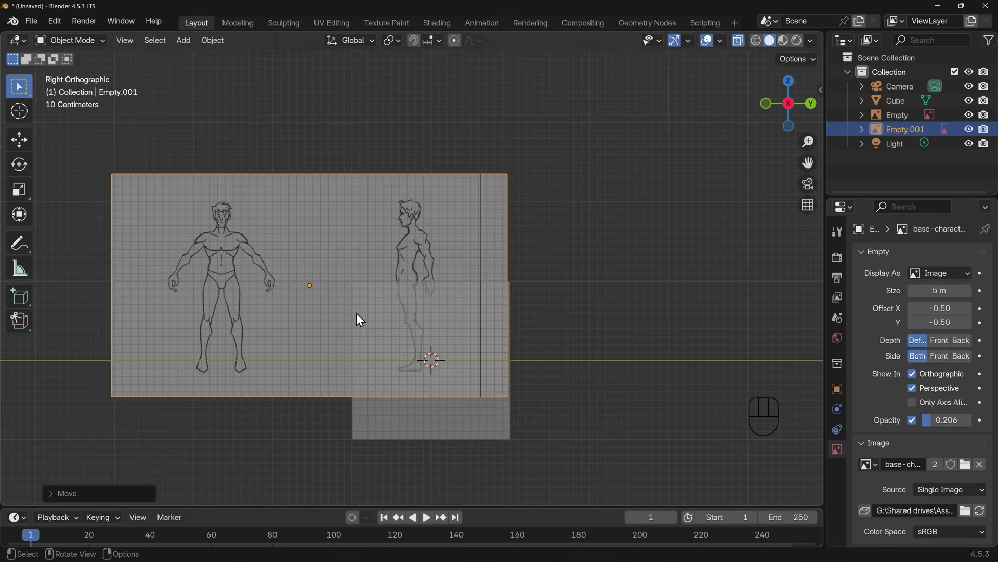
Move the side reference image about 2.1 m in the negative X direction, away from the origin
middle_click_drag(479, 348, 591, 399)
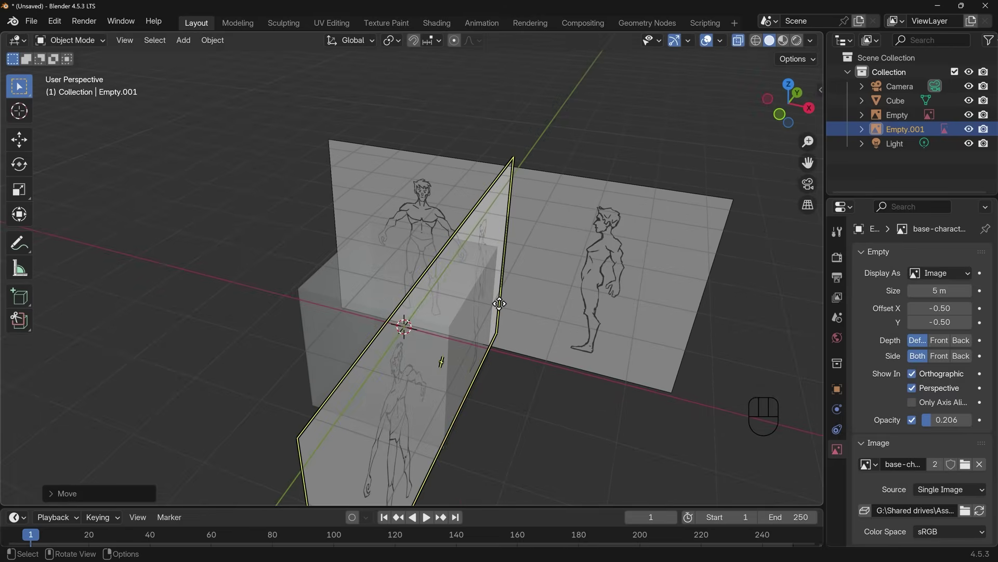
key("g")
key("x")
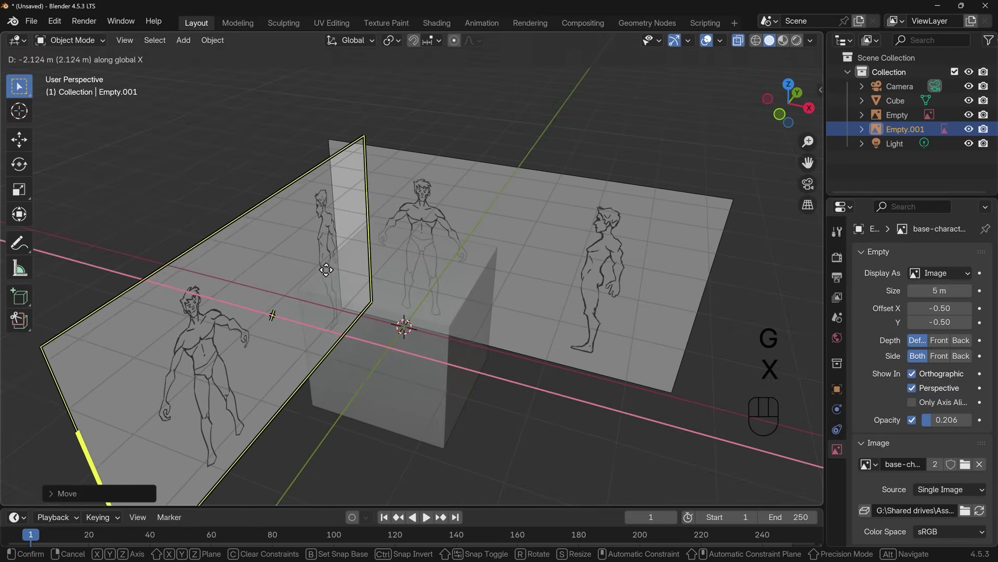
left_click(321, 262)
middle_click_drag(448, 249, 404, 282)
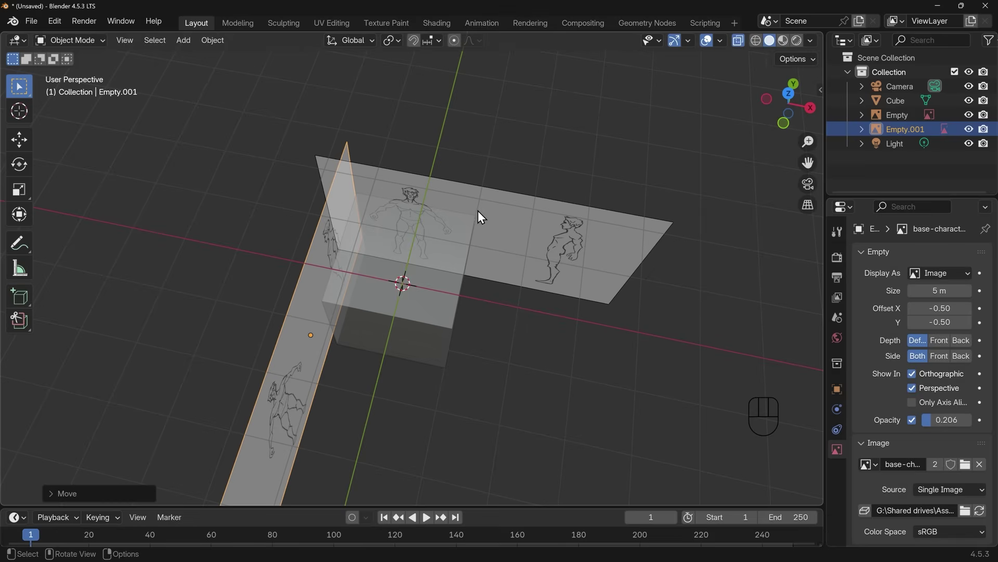
key("KP_1")
key("KP_3")
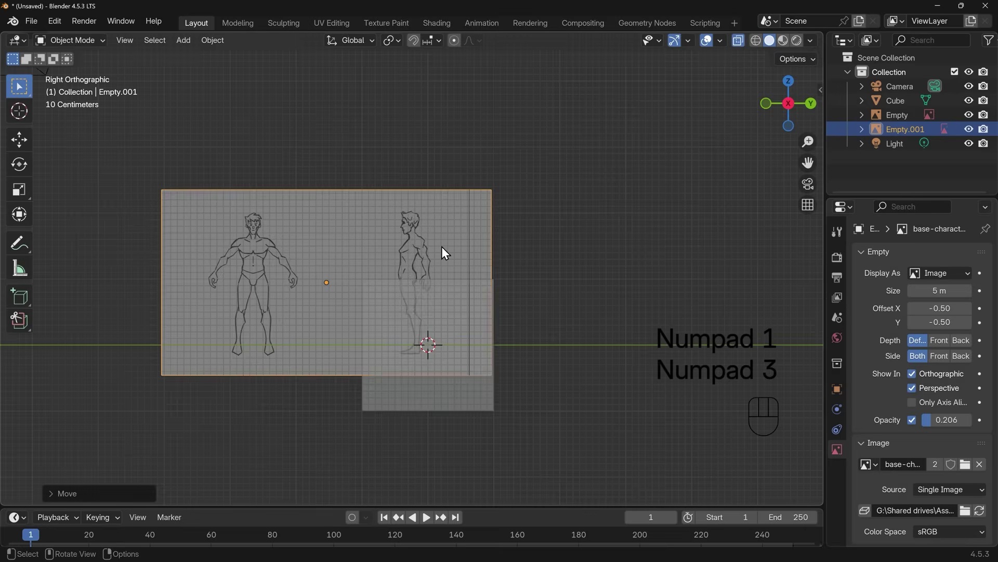
In front view, scale the default cube down uniformly to roughly the size of the front figure's head
left_click(450, 314)
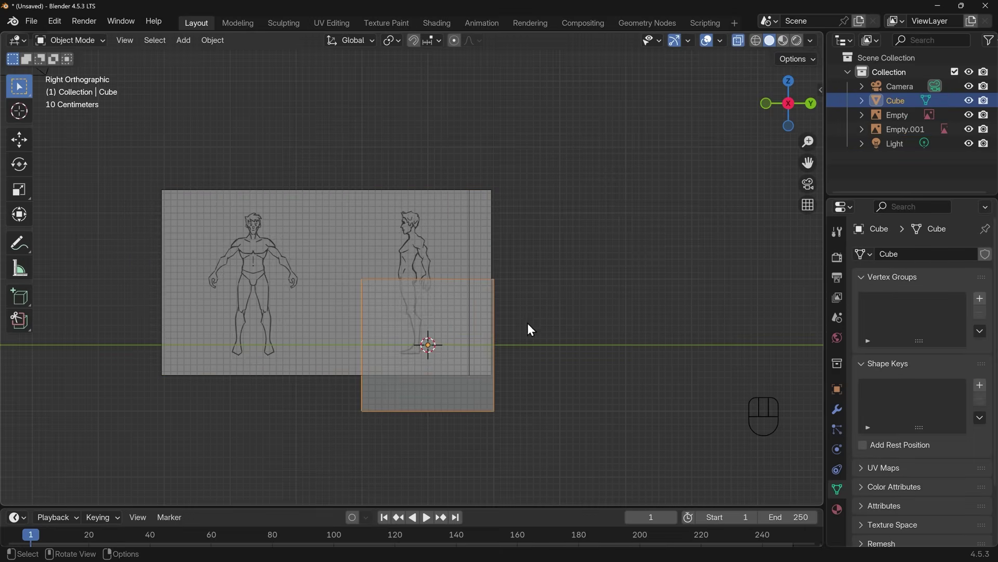
middle_click_drag(528, 324, 585, 356)
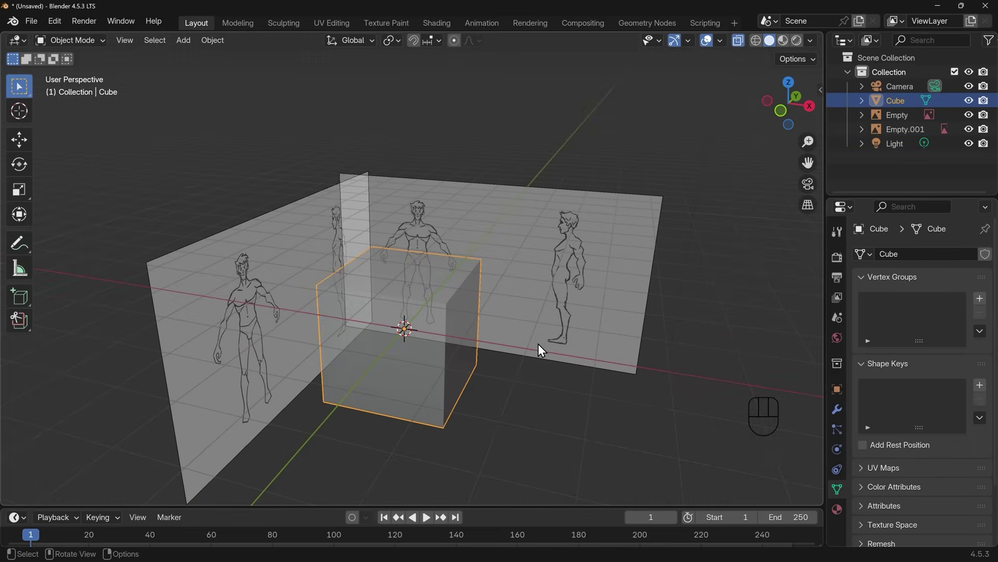
key("KP_1")
scroll(598, 348, "up", 4)
middle_click_drag(502, 338, 604, 169, "shift")
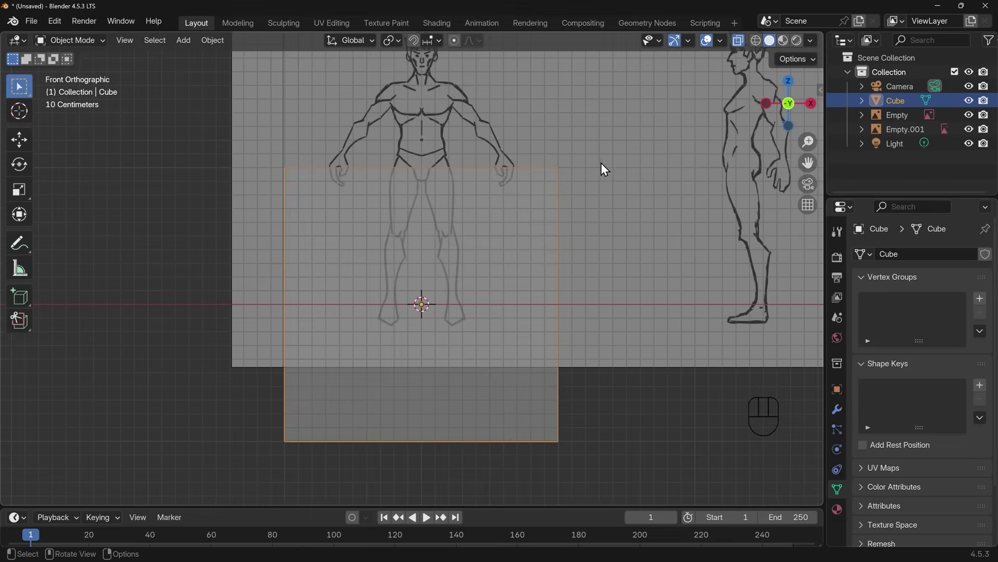
key("s")
left_click(457, 276)
scroll(459, 268, "up", 4, "shift")
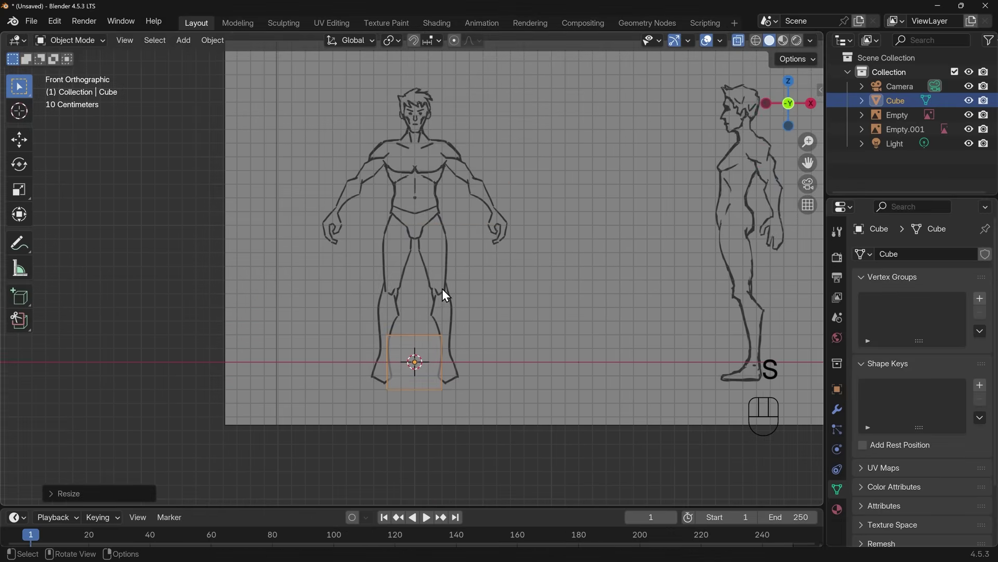
Raise the cube about 1.8 m along Z onto the front figure's head and scale it by about 0.53 to fit the face
key("g")
key("z")
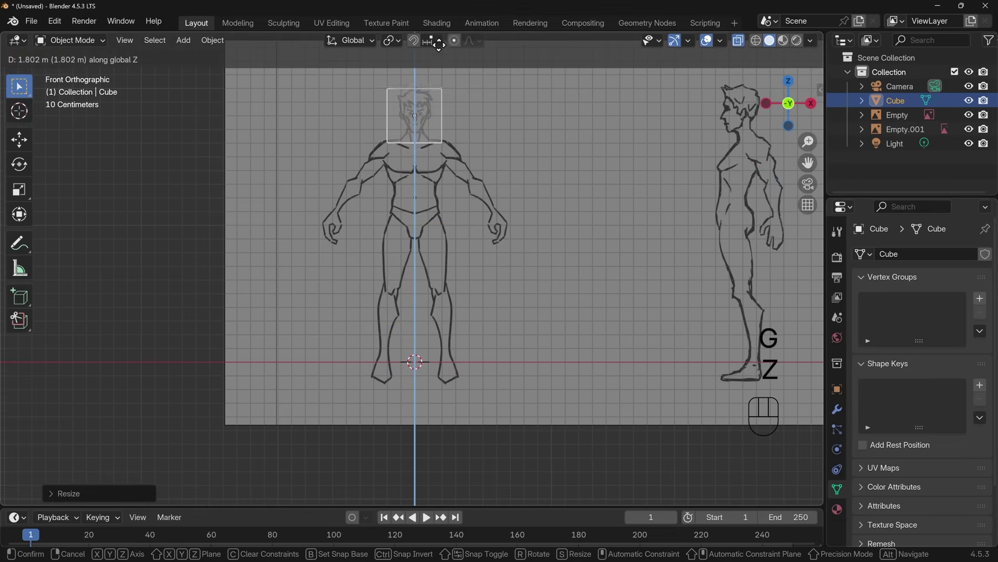
left_click(440, 44)
middle_click_drag(478, 125, 461, 248, "shift")
scroll(470, 246, "up", 5)
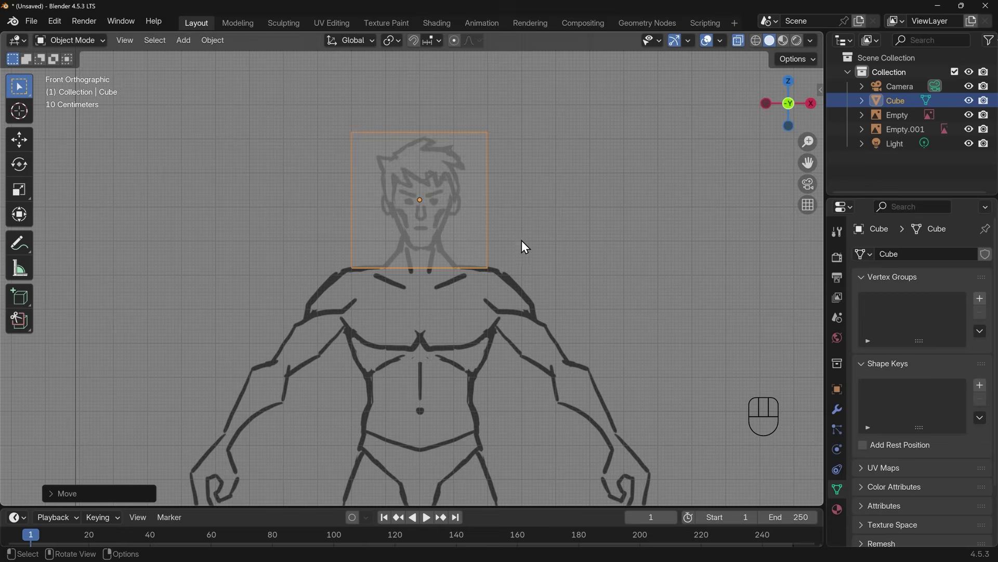
middle_click_drag(522, 240, 496, 259, "shift")
scroll(500, 254, "up", 2)
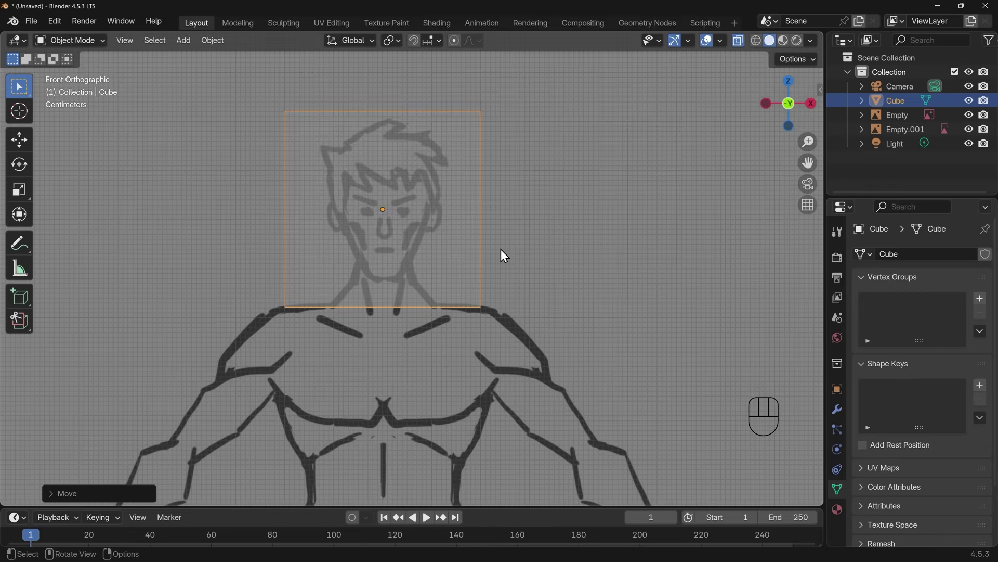
key("s")
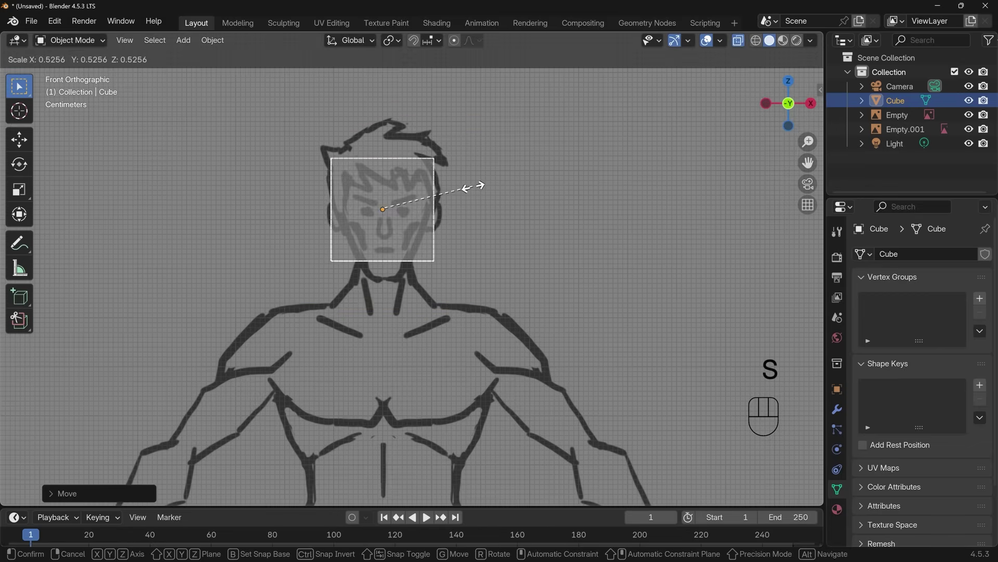
left_click(473, 186)
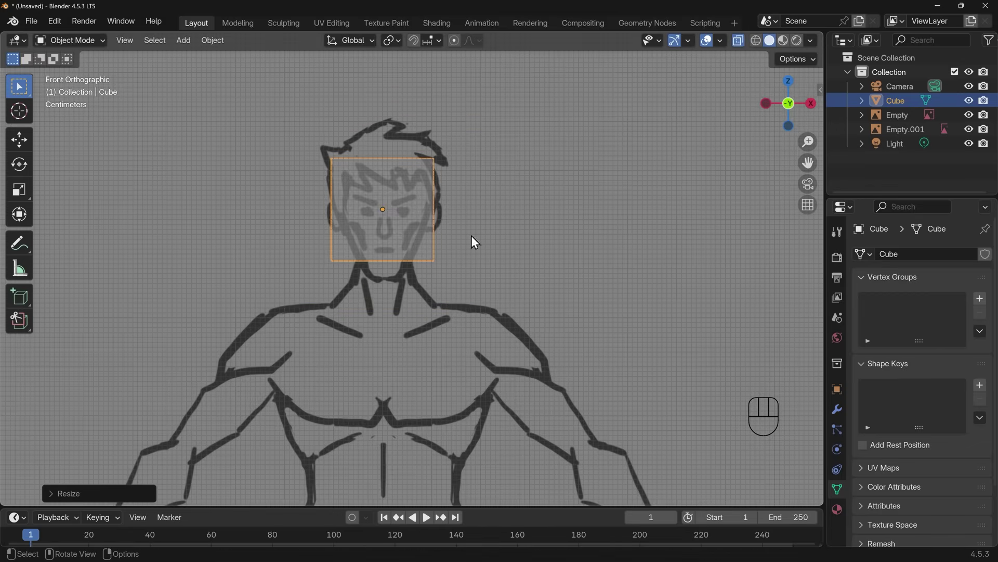
Nudge the front reference image slightly along negative X to centre the face on the cube
left_click(559, 238)
key("g")
key("x")
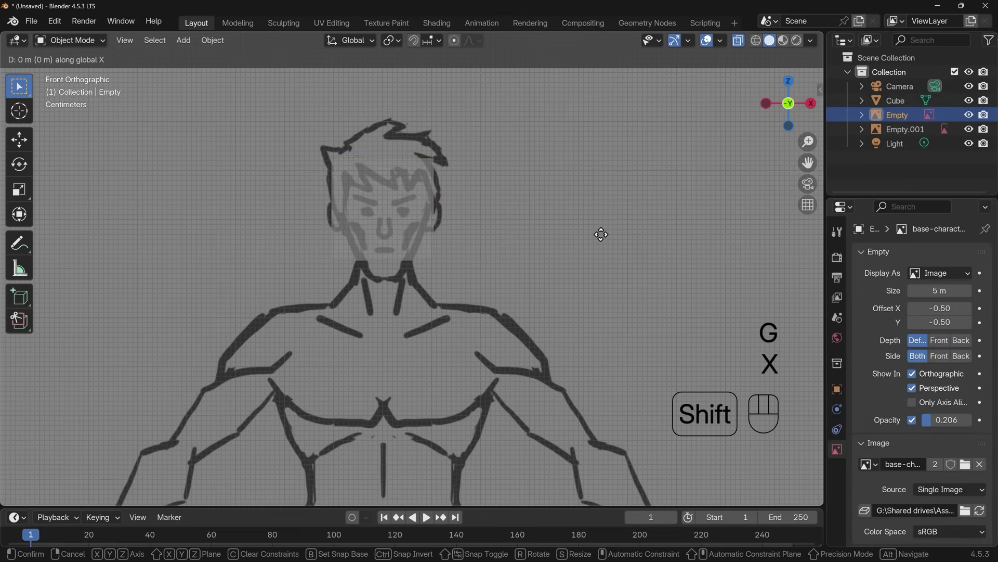
left_click(583, 236)
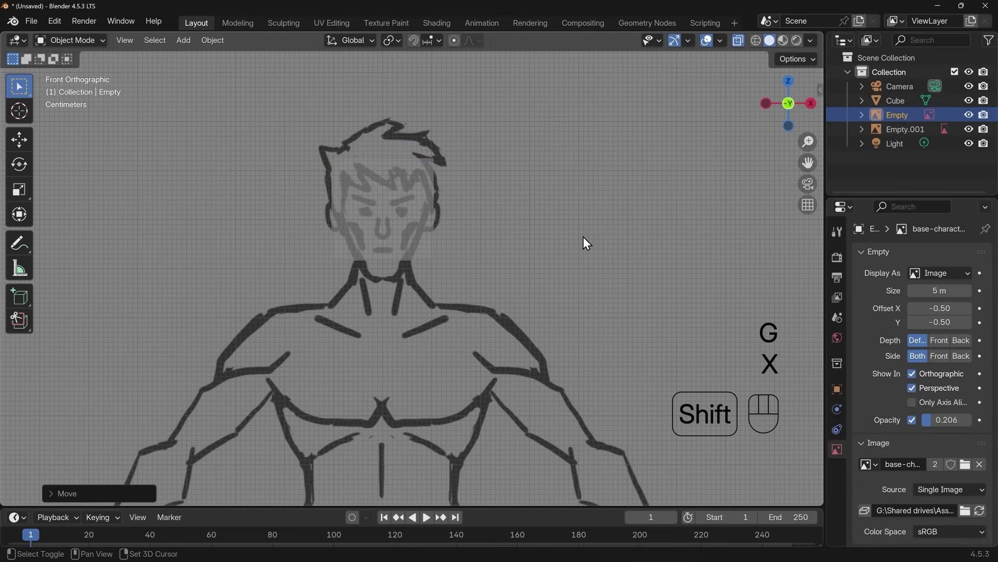
In Edit Mode, add one centred vertical loop cut that splits the head cube into two halves along X
left_click(432, 172)
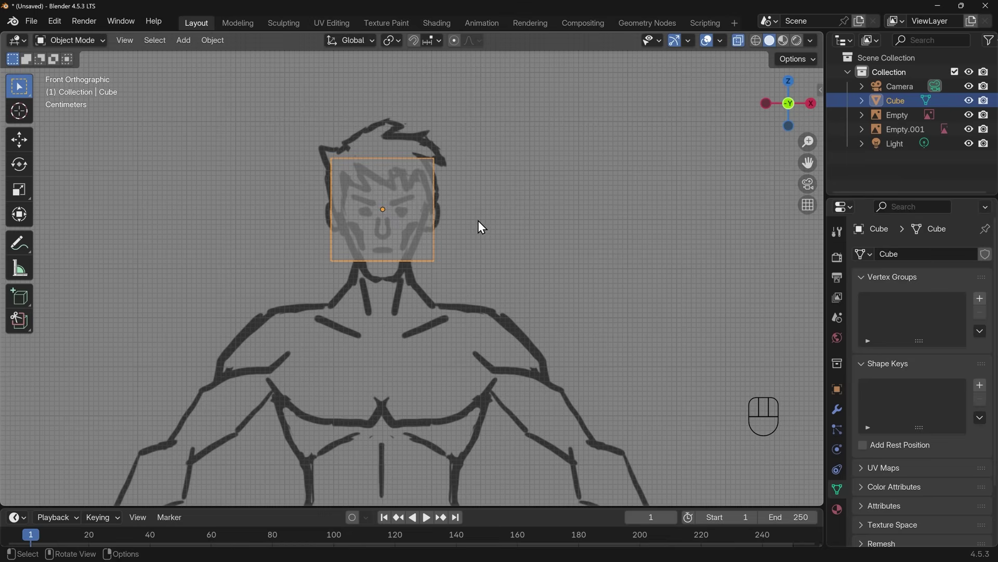
key("Tab")
left_click(82, 42)
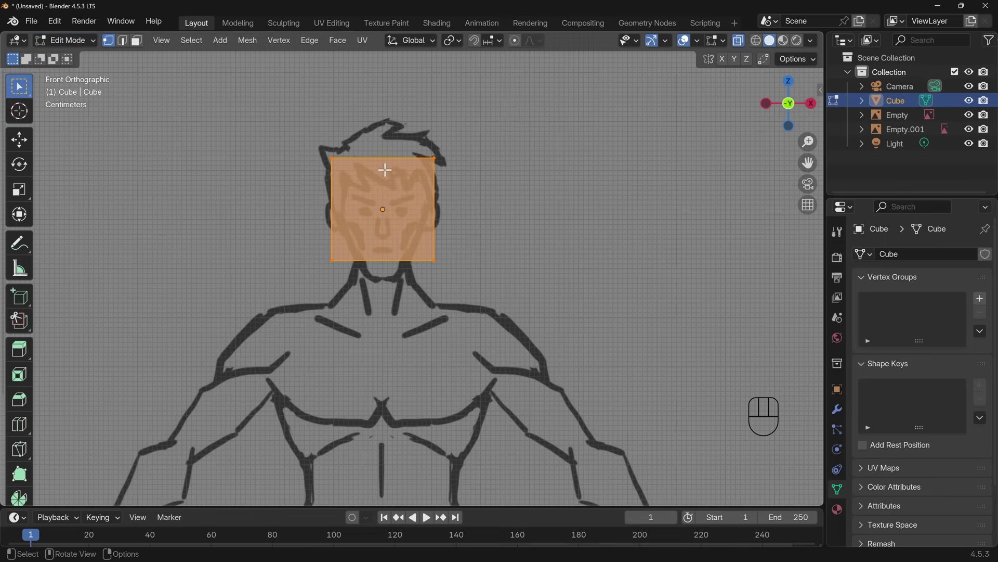
key("ctrl+r")
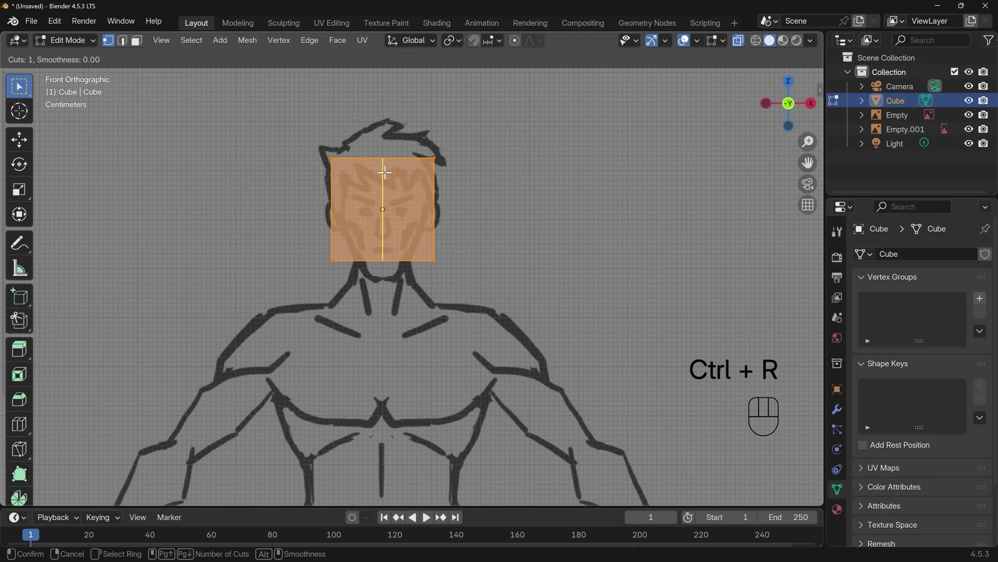
left_click(384, 173)
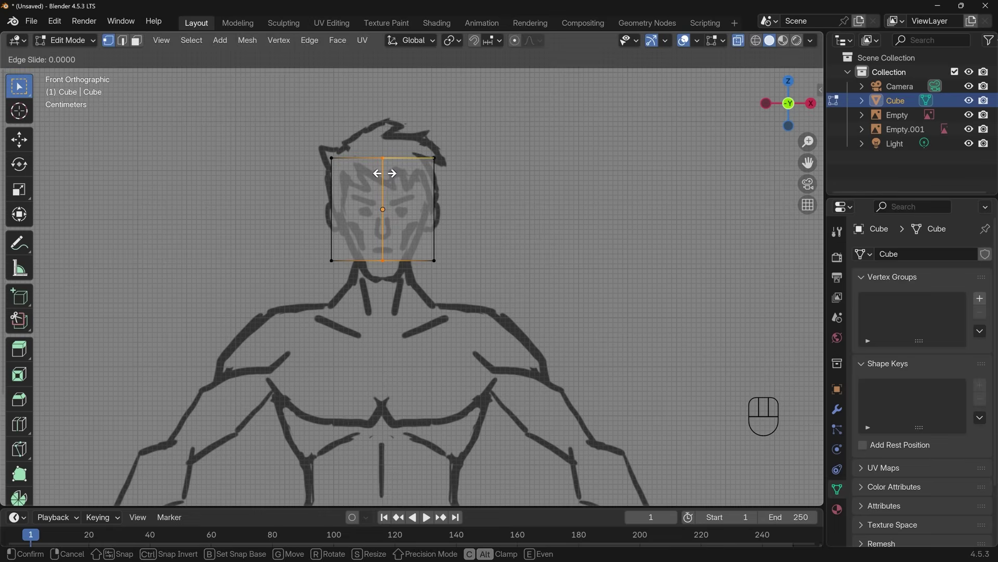
left_click(385, 173)
mouse_move(481, 204)
middle_mouse_down()
mouse_move(482, 274)
mouse_move(443, 219)
mouse_move(533, 213)
mouse_move(573, 239)
mouse_move(563, 235)
middle_mouse_up()
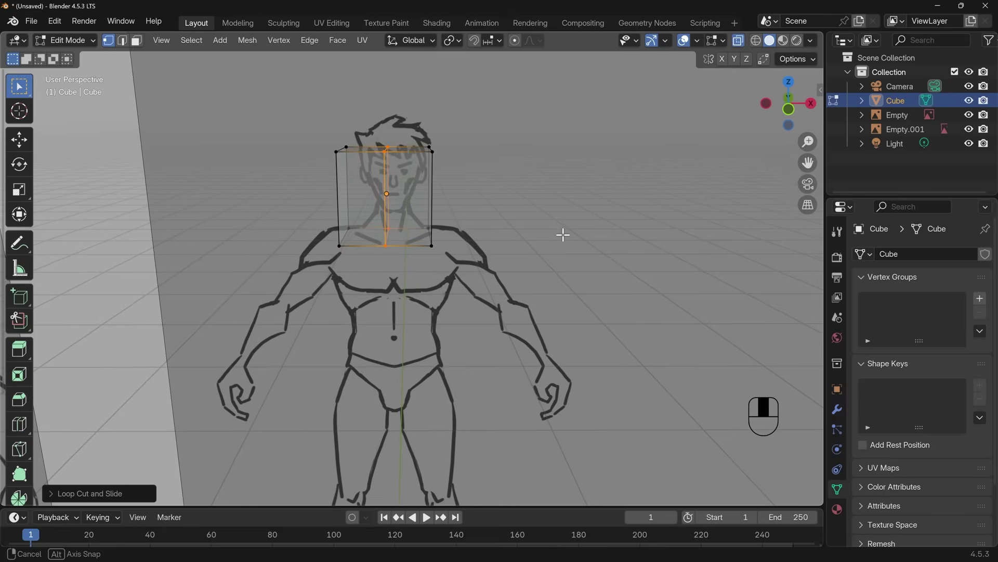
Delete the faces of the cube's half on the negative X side of the centre loop
left_click(136, 41)
left_click_drag(315, 98, 384, 268)
key("Delete")
left_click(502, 165)
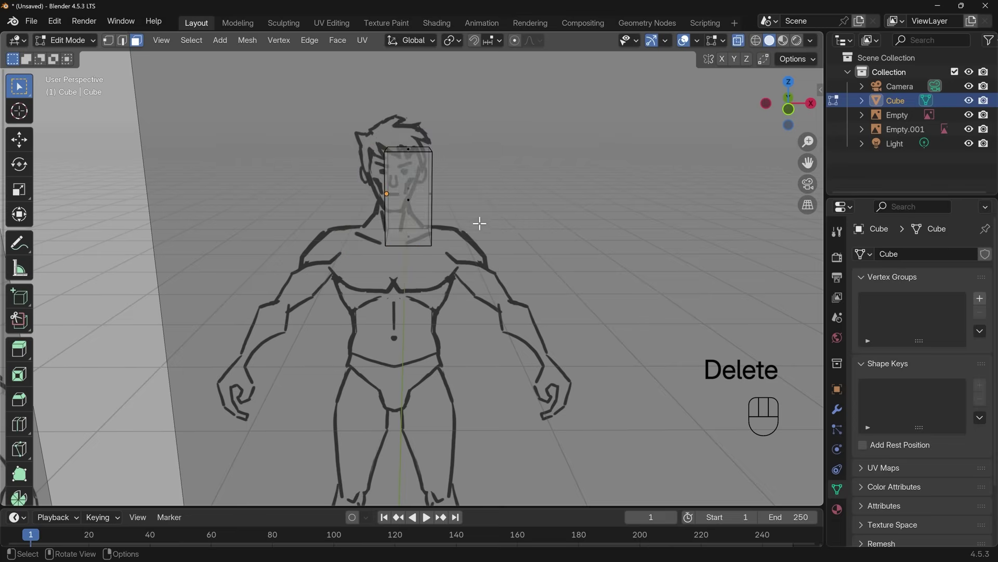
Add a Mirror modifier to the half cube, mirroring across the X axis
mouse_move(479, 223)
middle_mouse_down()
mouse_move(495, 230)
mouse_move(454, 239)
mouse_move(391, 152)
middle_mouse_up()
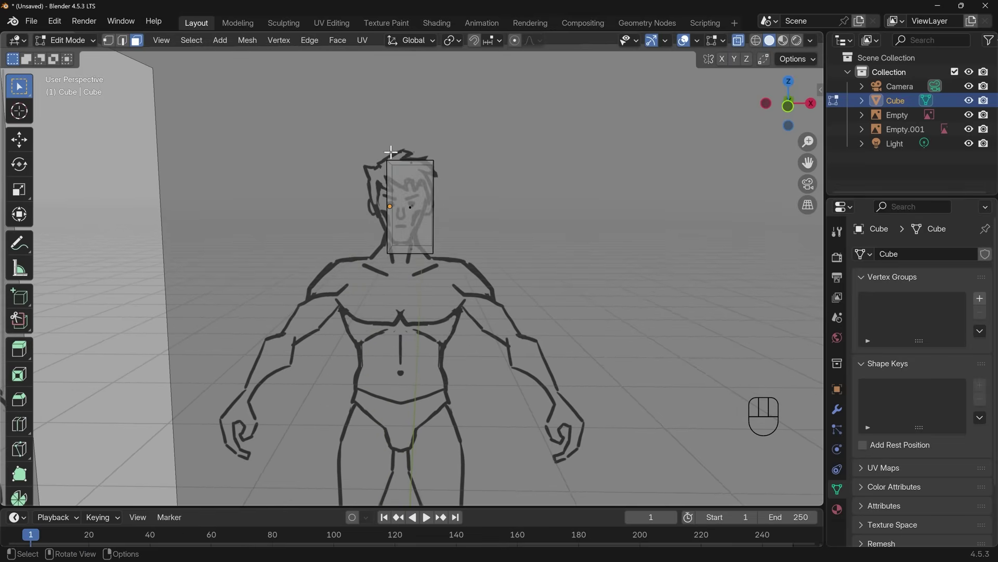
left_click(837, 410)
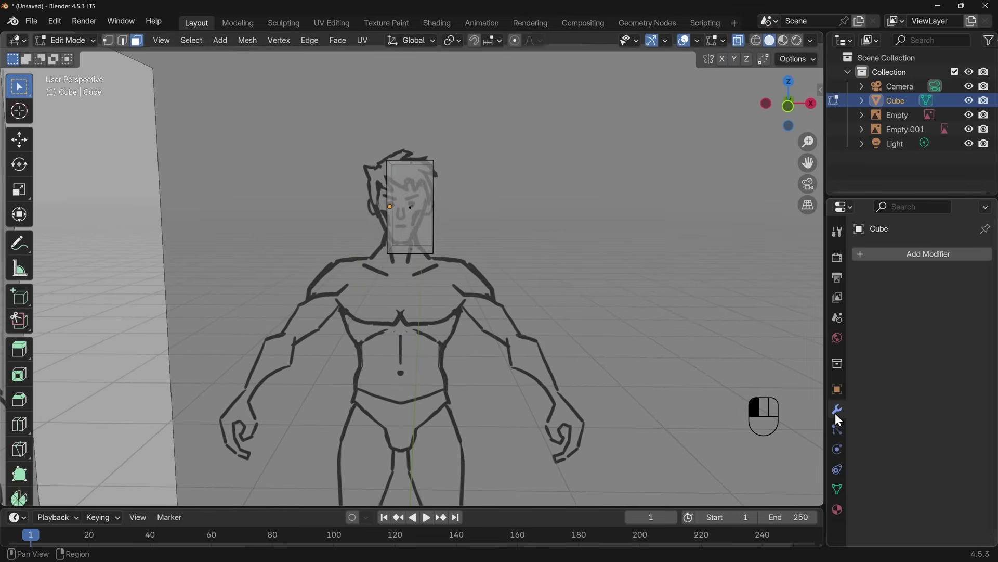
left_click(909, 254)
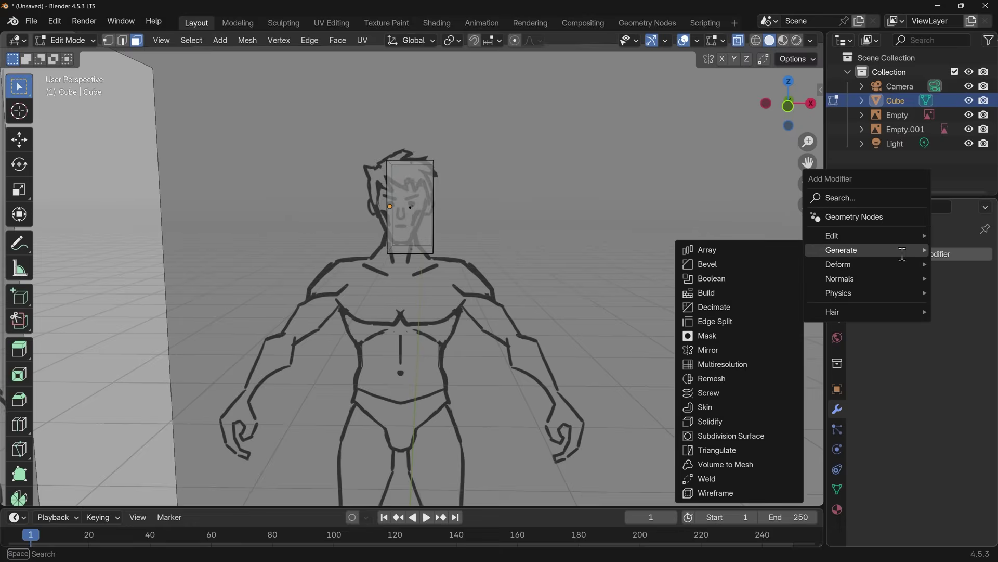
type("mir")
left_click(736, 283)
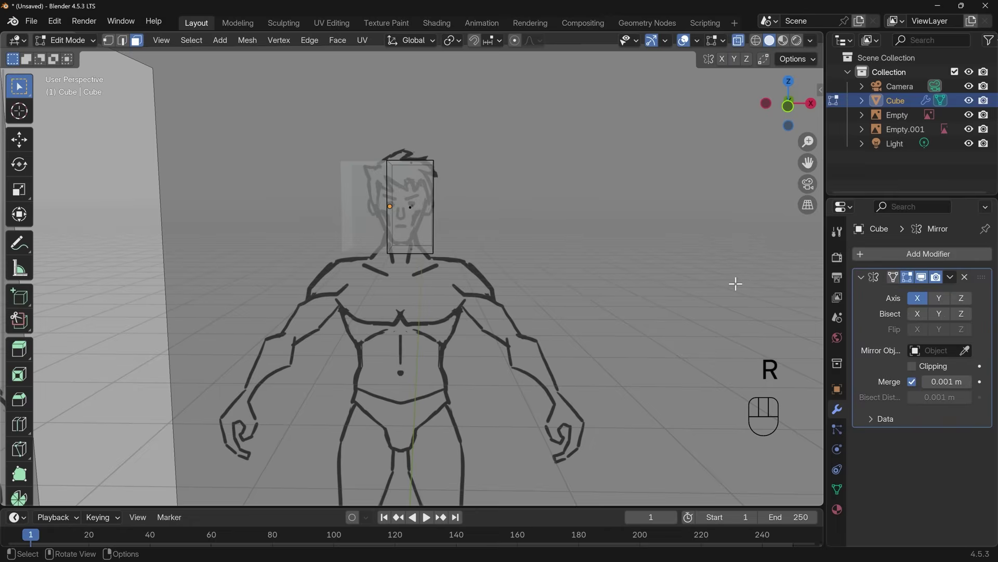
Check the mirrored cube with X-ray display switched off, and switch X-ray back on
mouse_move(386, 217)
middle_mouse_down()
mouse_move(432, 252)
mouse_move(330, 203)
mouse_move(401, 214)
mouse_move(424, 199)
mouse_move(429, 180)
mouse_move(463, 212)
middle_mouse_up()
left_click(737, 42)
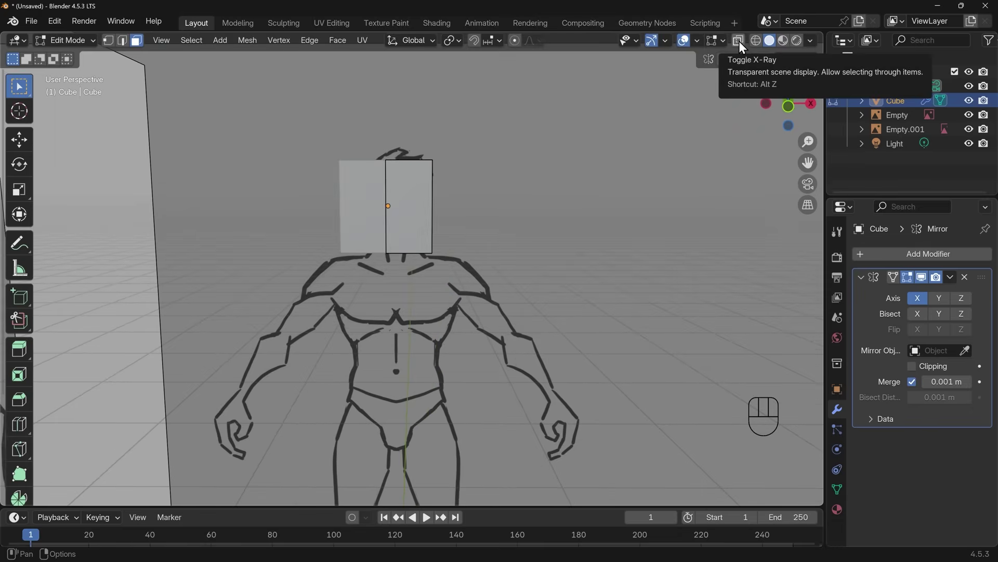
left_click(739, 41)
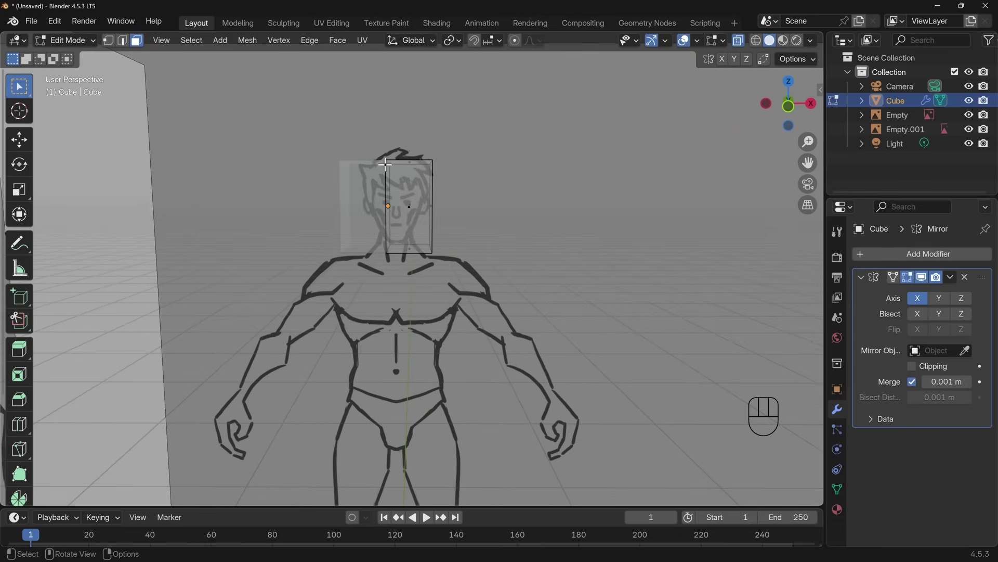
Enable On Cage and Clipping for the cube's Mirror modifier
key("KP_1")
middle_click_drag(479, 221, 493, 196, "shift")
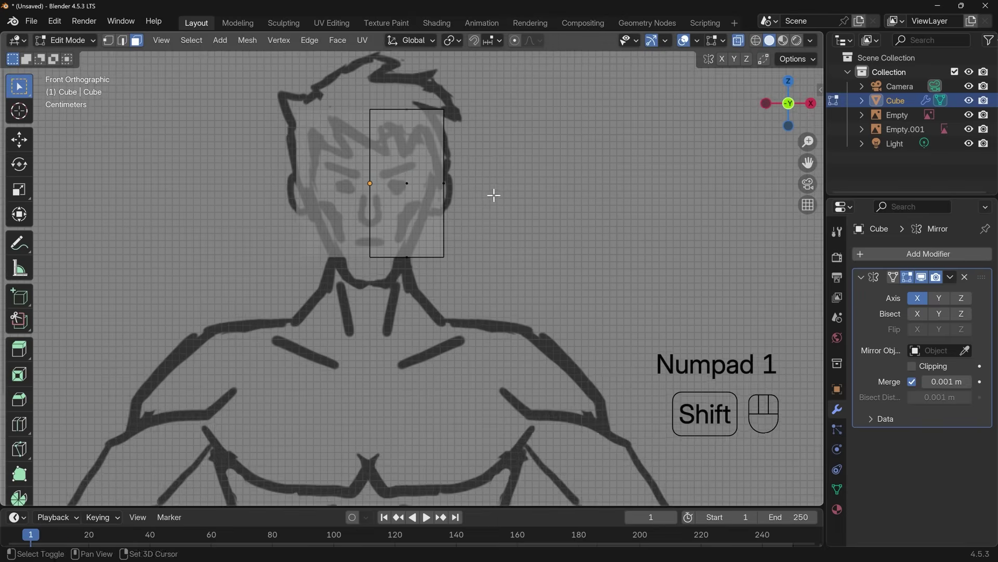
scroll(571, 260, "up", 4)
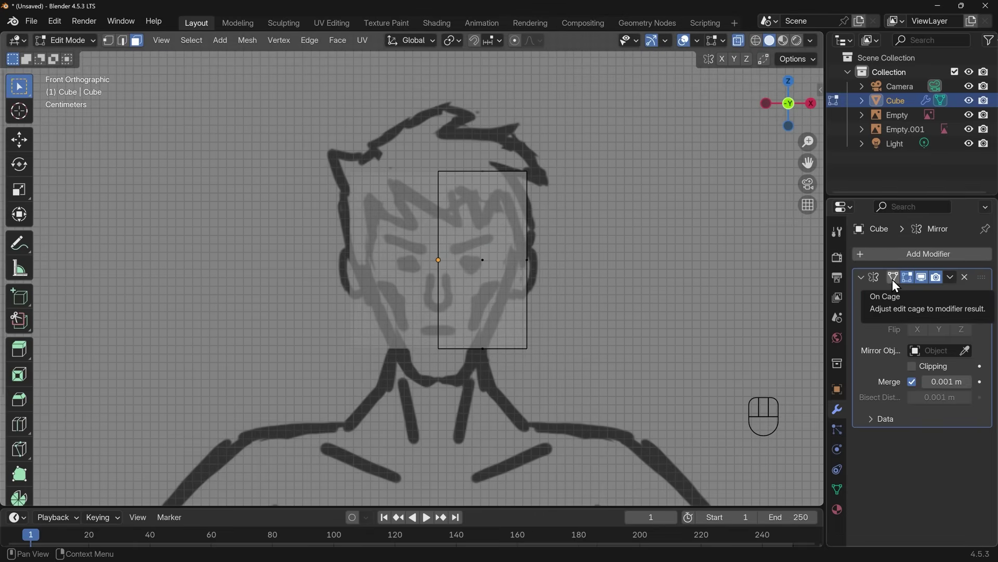
left_click(892, 279)
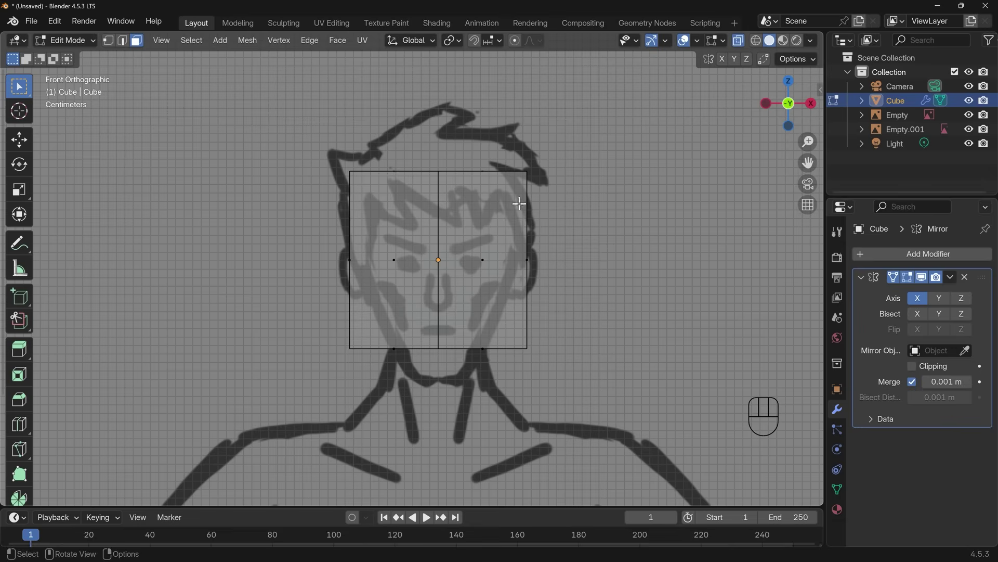
left_click(913, 366)
Raise the cube's top centre vertices about 0.06 m to the crown and move its upper corner outward to the head outline
left_click(107, 41)
left_click_drag(414, 132, 474, 203)
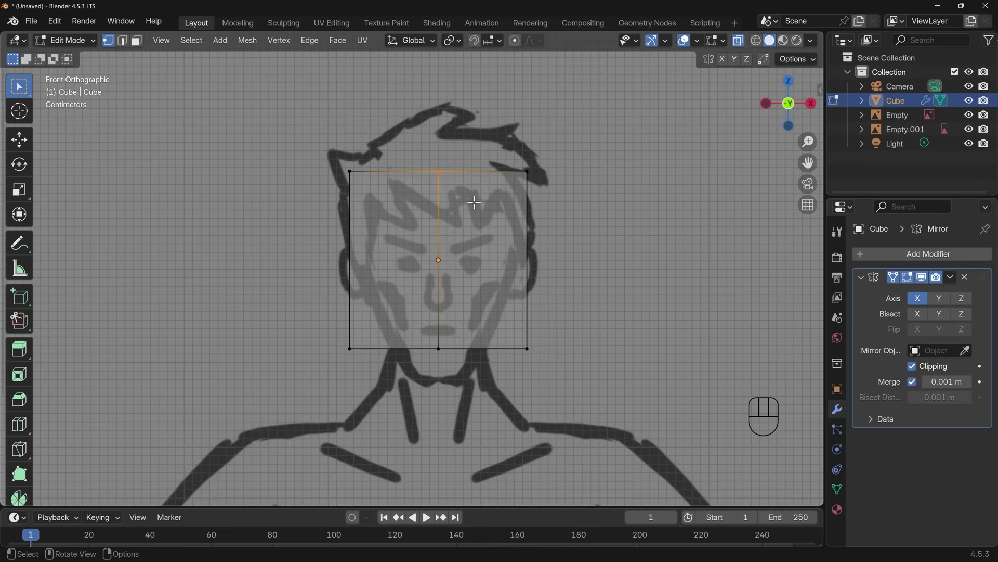
mouse_move(474, 189)
middle_mouse_down()
mouse_move(541, 242)
mouse_move(512, 152)
middle_mouse_up()
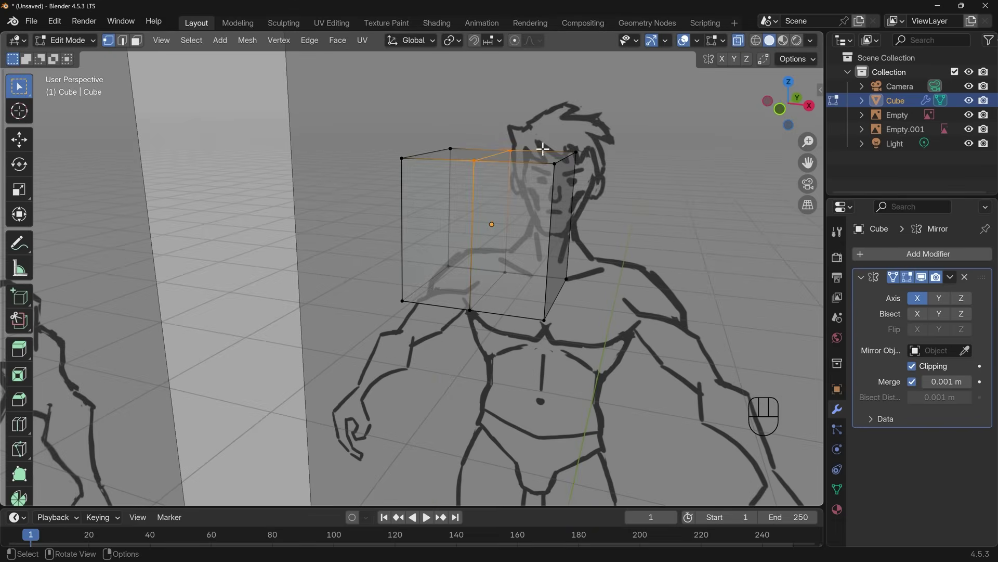
key("KP_1")
key("g")
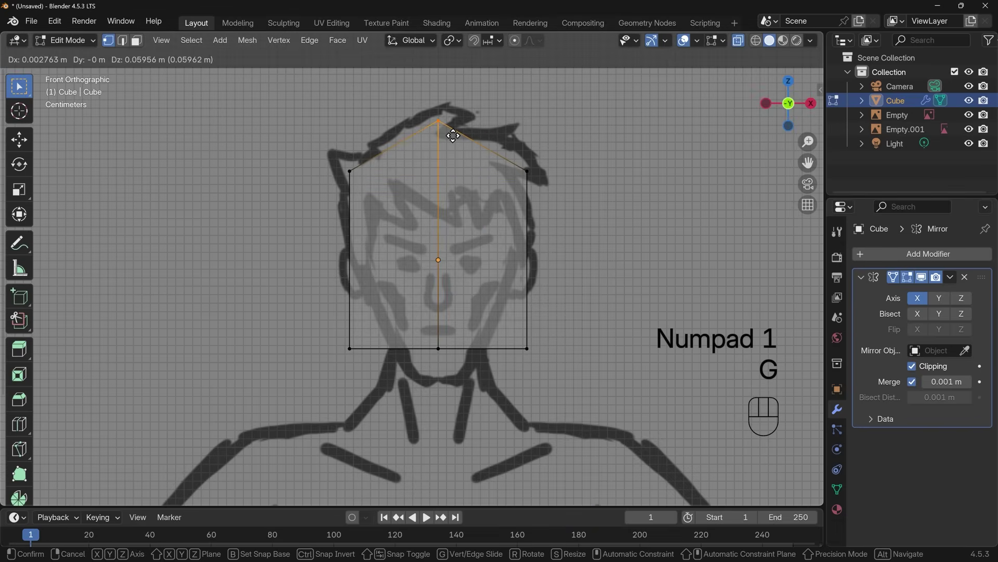
left_click(451, 135)
left_click(523, 165)
key("g")
left_click(547, 189)
Move the cube's lower corner inward and down to the jaw, and lower the bottom centre vertices to the chin
left_click(528, 349)
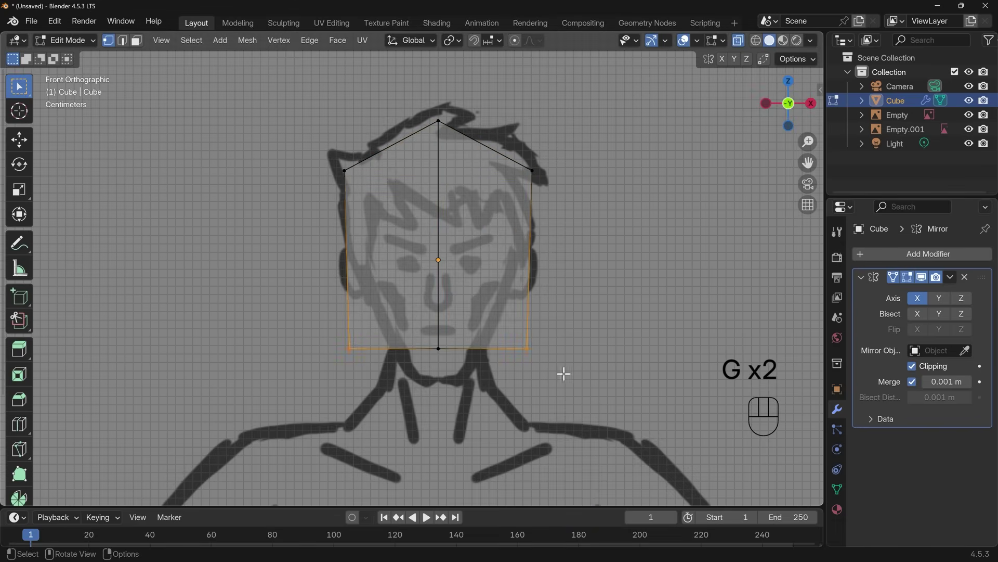
key("g")
left_click(503, 402)
left_click(438, 349)
key("g")
left_click(452, 403)
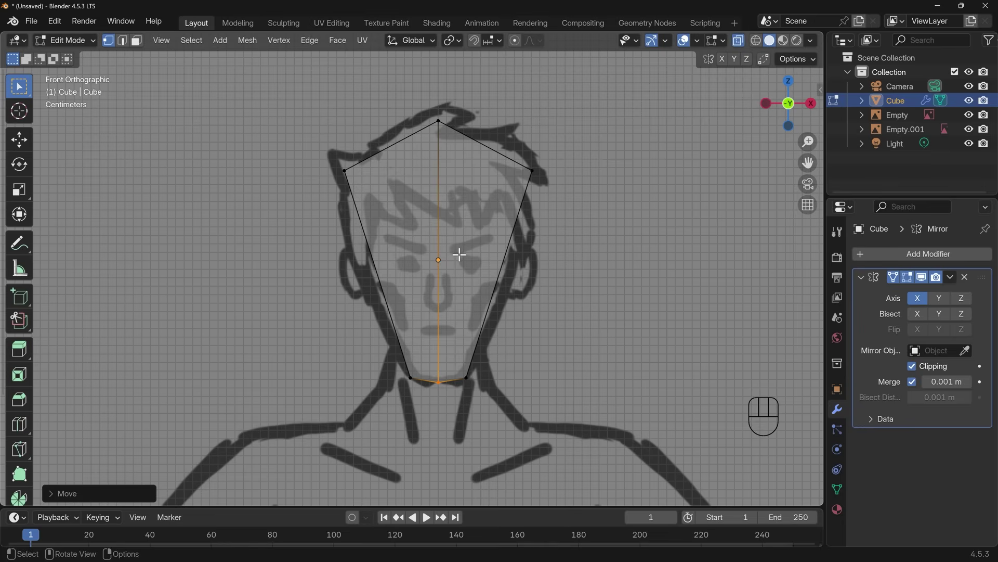
Add a horizontal loop cut across the middle of the head and move its side vertices about 0.03 m outward
key("ctrl+r")
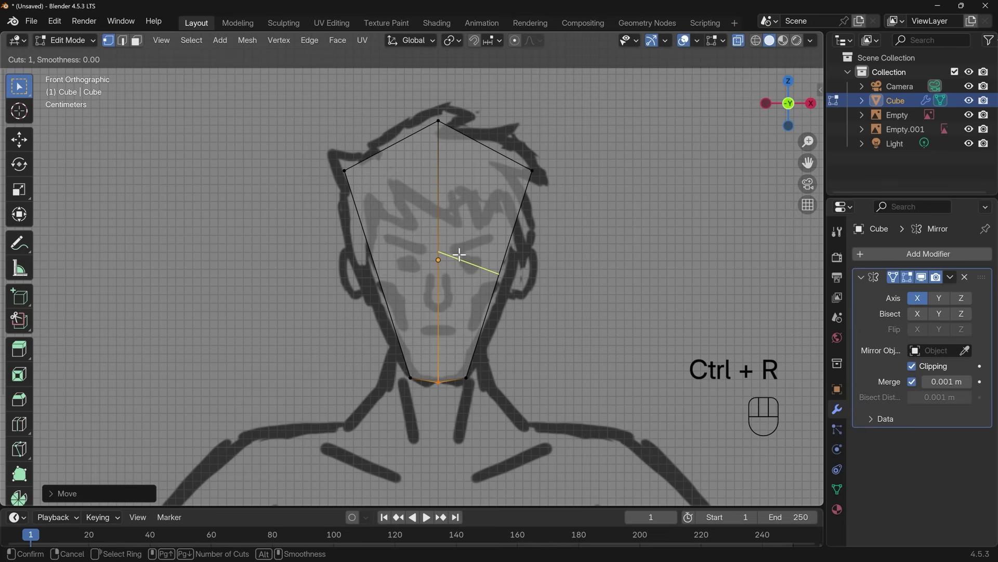
left_click(460, 255)
right_click(460, 258)
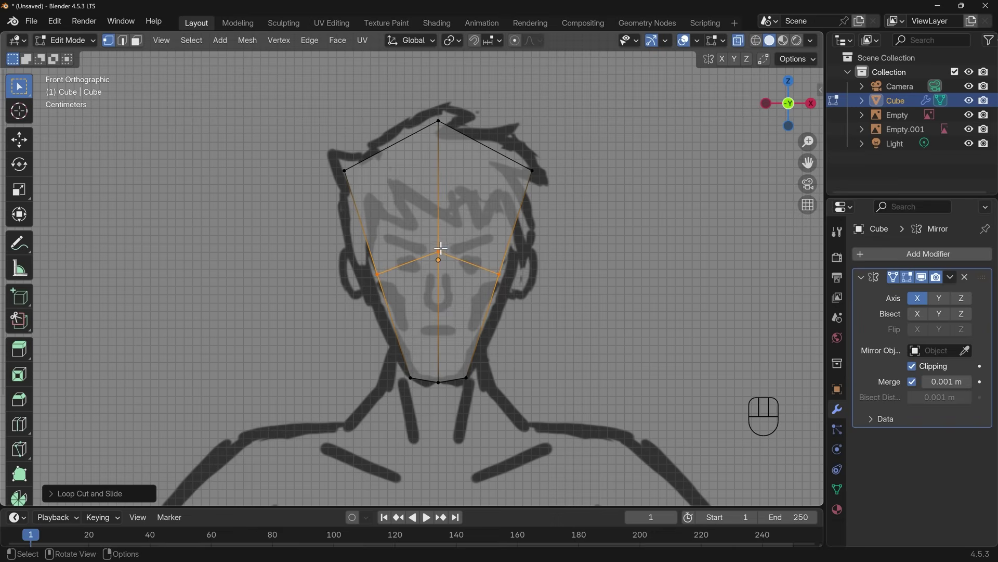
left_click(498, 274)
key("g")
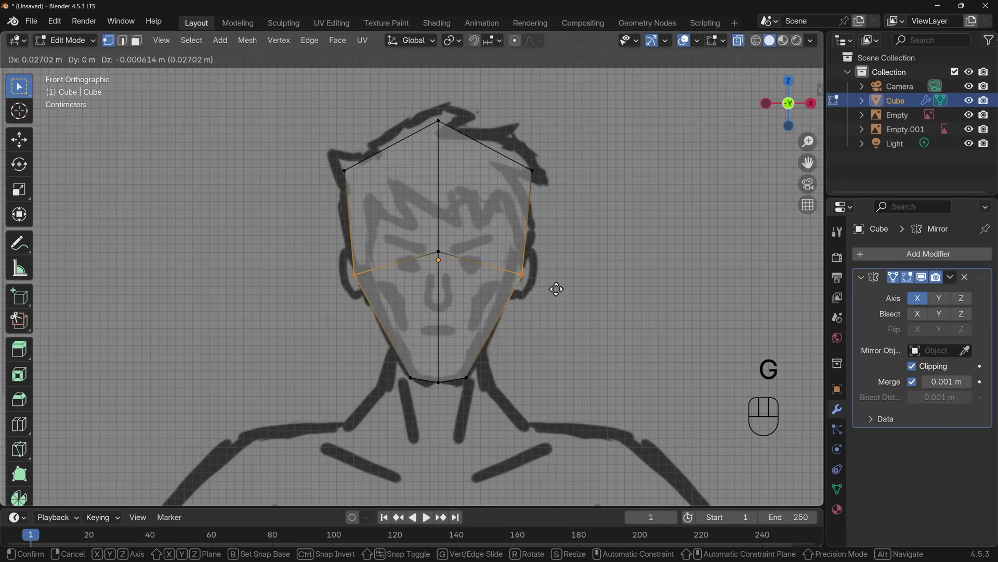
left_click(555, 286)
Move the head's upper corner vertices about 0.025 m inward and 0.013 m up to round the top
left_click(531, 171)
key("g")
key("g")
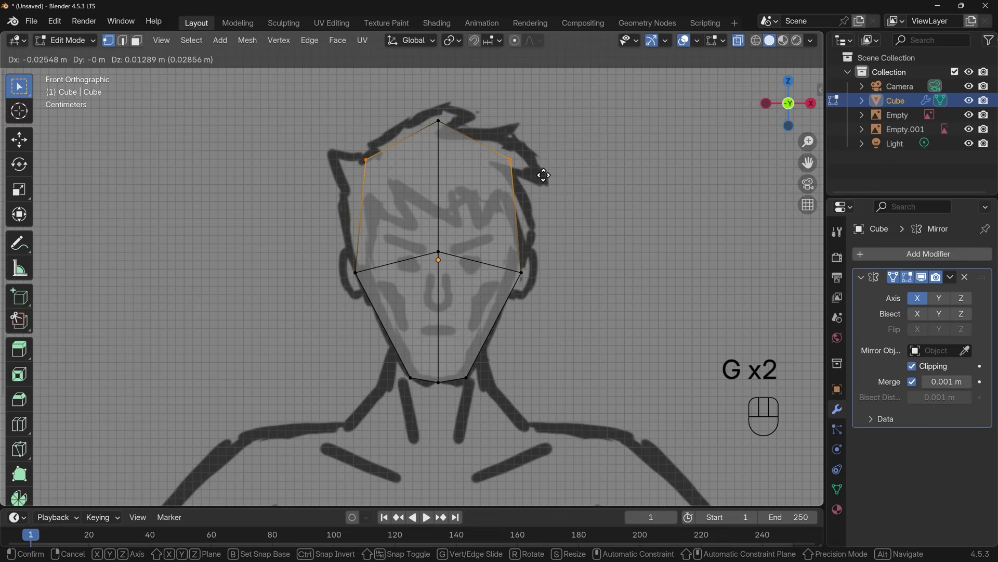
left_click(542, 183)
Add a loop cut across the forehead and move its side vertices outward to the head outline
key("ctrl+r")
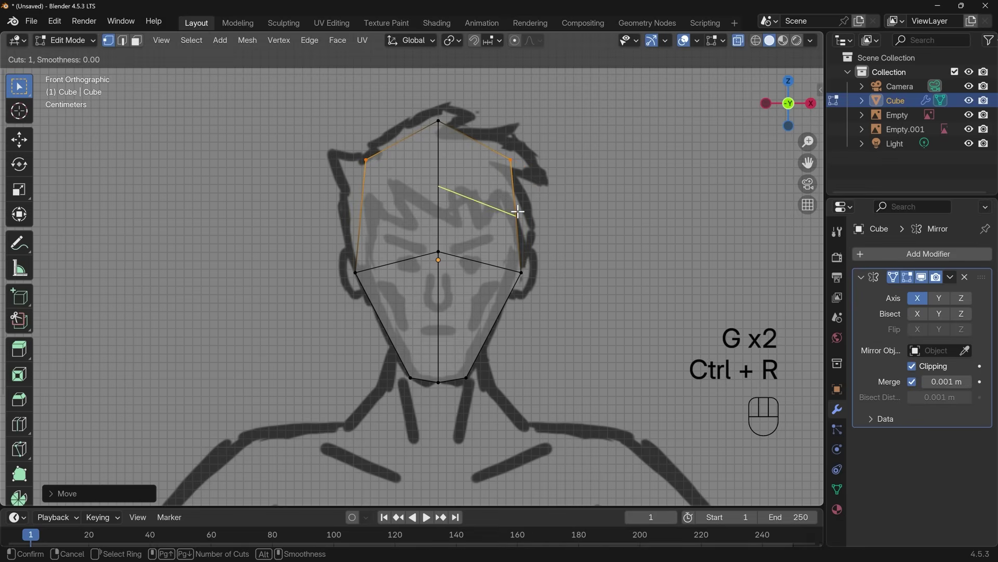
left_click(519, 211)
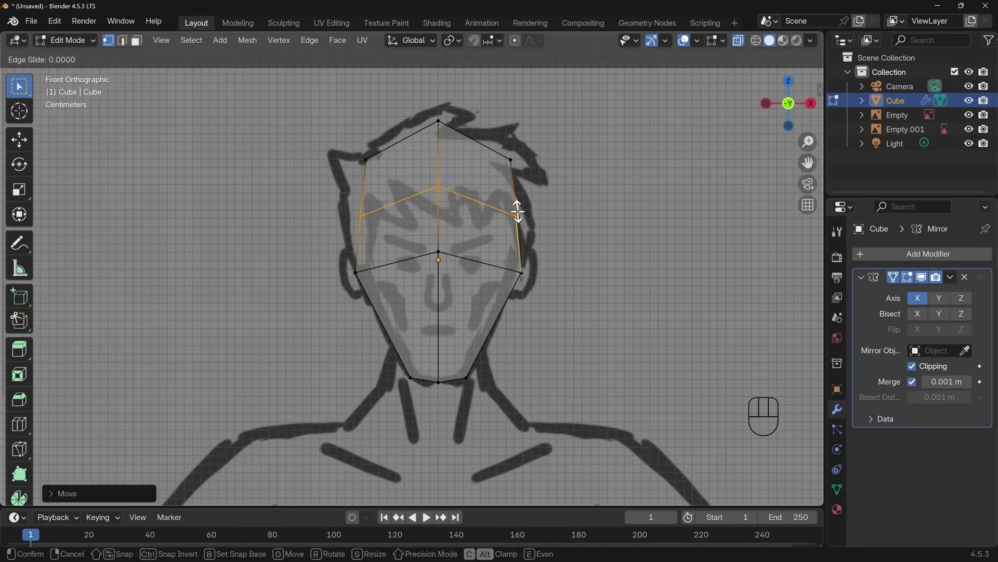
left_click(522, 221)
key("g")
right_click(536, 265)
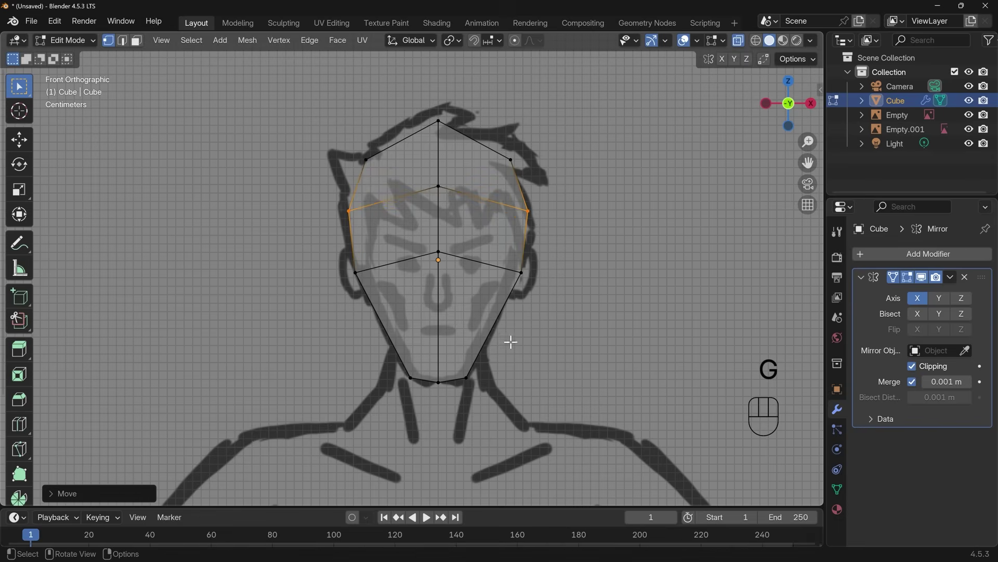
Add a loop cut across the lower face just above the mouth, midway between ear level and chin
key("ctrl+r")
left_click(497, 326)
left_click(498, 326)
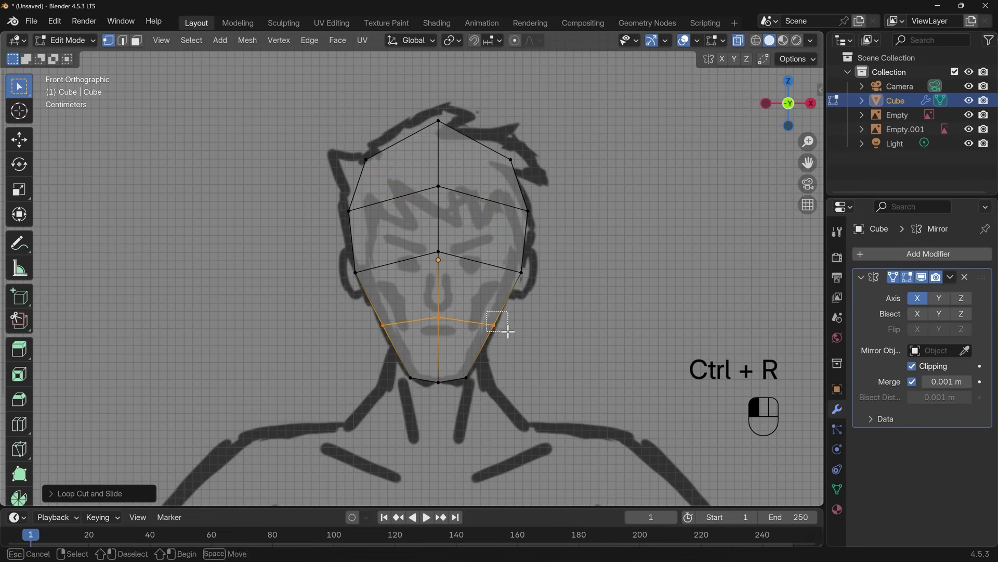
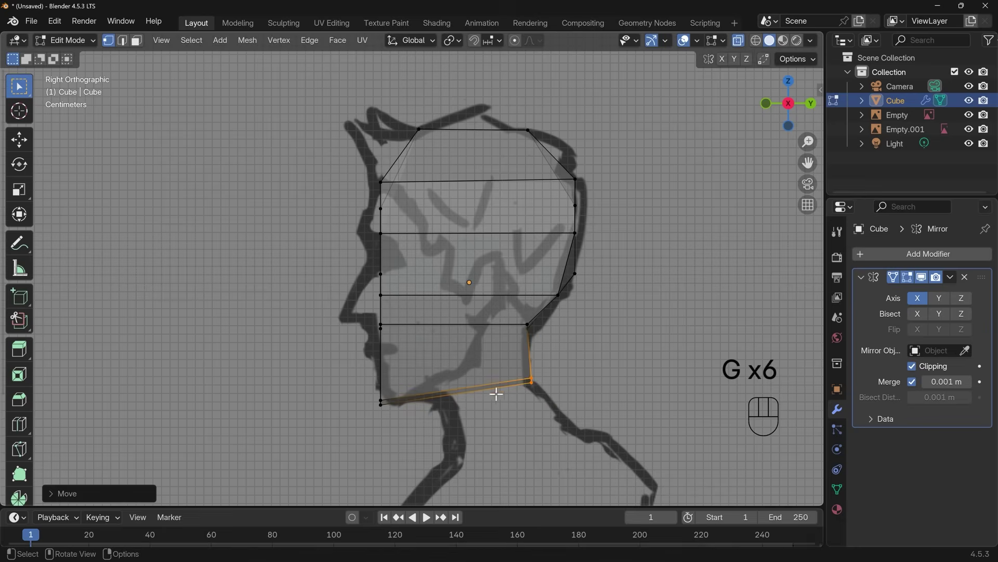
Move the front vertices at mouth and nose level forward to the face outline of the side reference
left_click_drag(366, 304, 421, 342)
key("g")
left_click(407, 341)
left_click_drag(369, 260, 410, 304)
key("g")
left_click(389, 303)
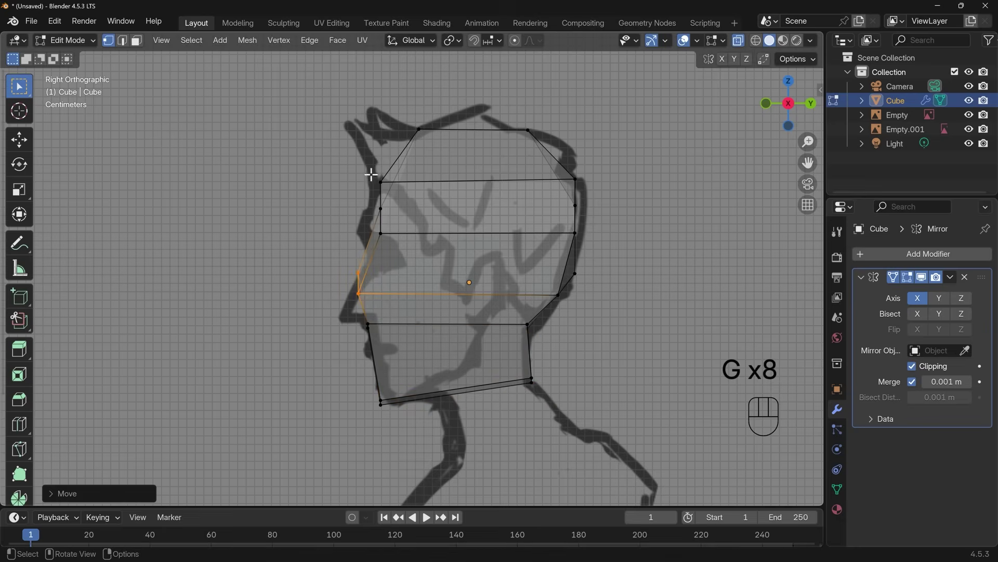
Move the forehead and brow front vertices forward and rotate them to follow the forehead's slope
left_click_drag(370, 169, 385, 241)
key("g")
left_click(385, 241)
key("r")
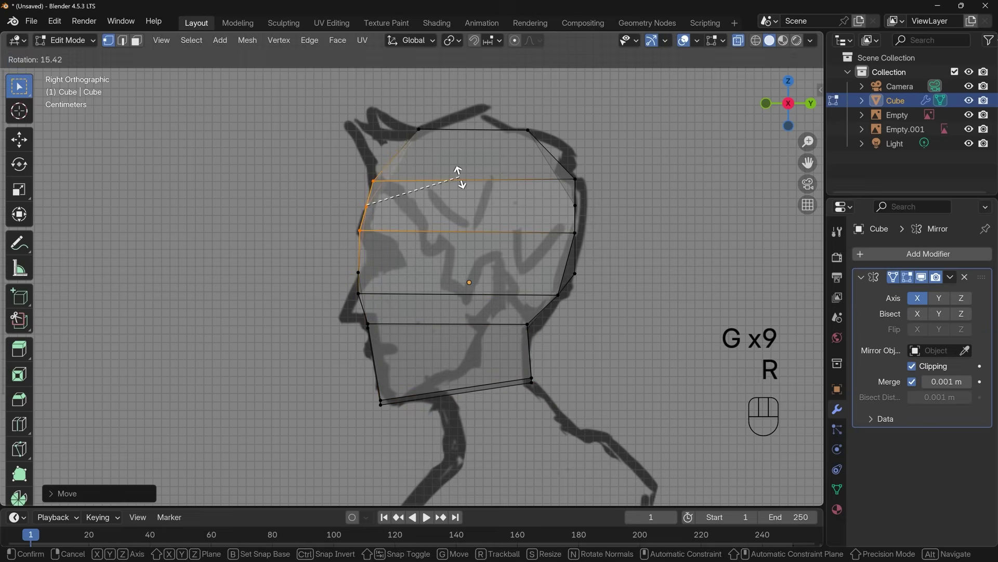
left_click(546, 238)
Add a centred vertical loop cut on the side of the head, between face and back
mouse_move(546, 238)
middle_mouse_down()
mouse_move(553, 310)
mouse_move(586, 306)
mouse_move(504, 323)
mouse_move(475, 345)
mouse_move(461, 282)
middle_mouse_up()
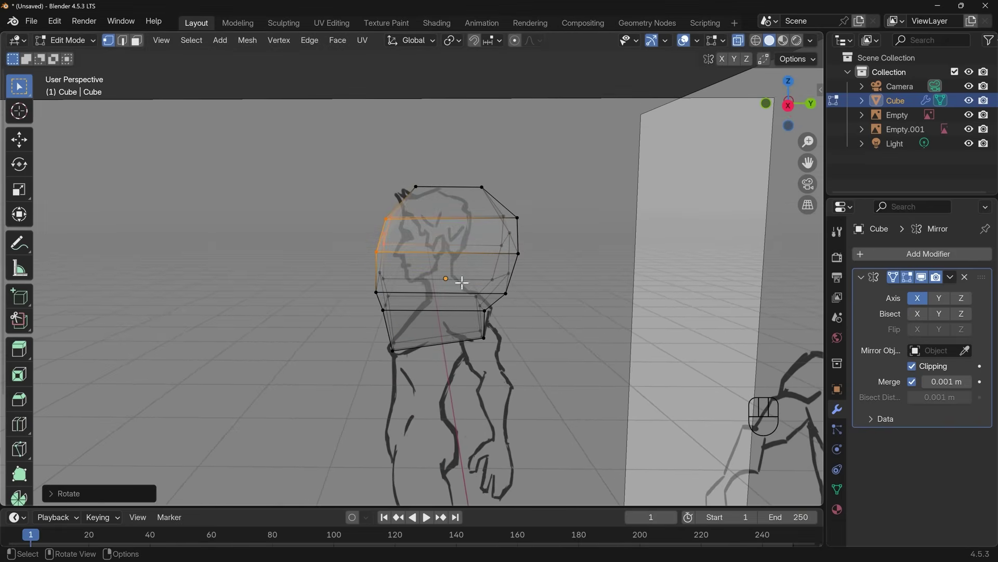
key("ctrl+r")
left_click(454, 230)
right_click(454, 230)
Edge-slide the front corner vertices from forehead to jaw back along the head's sides to round the face
mouse_move(454, 230)
middle_mouse_down()
mouse_move(496, 272)
mouse_move(439, 220)
mouse_move(421, 342)
middle_mouse_up()
left_click(440, 222)
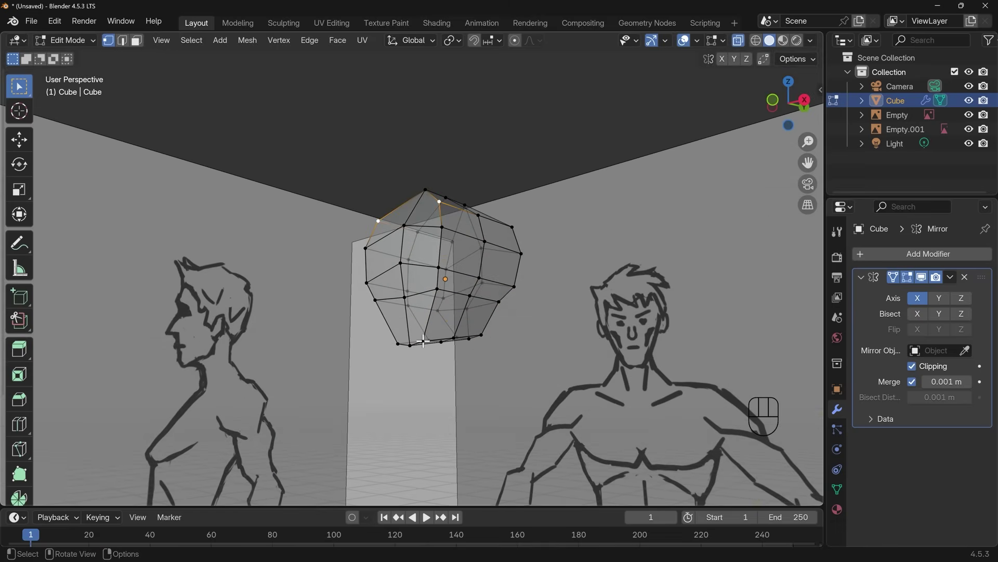
left_click(398, 344, "ctrl")
middle_click_drag(399, 343, 556, 336)
key("g")
key("g")
left_click(477, 315)
key("g")
key("g")
left_click(412, 345)
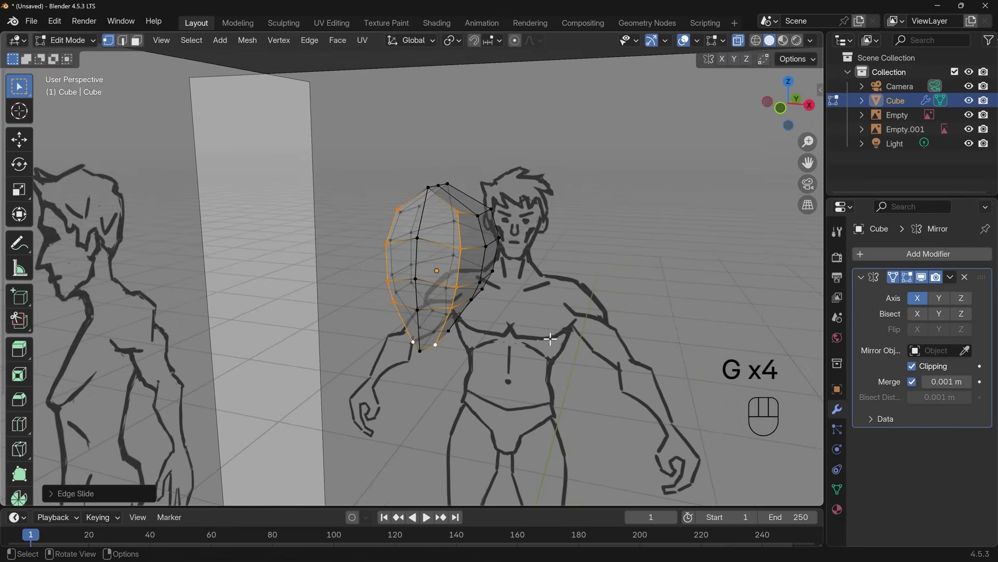
Edge-slide the rear corner vertices from top to bottom forward along the sides to round the back of the head
mouse_move(413, 345)
middle_mouse_down()
mouse_move(416, 364)
mouse_move(407, 343)
mouse_move(396, 367)
mouse_move(363, 368)
mouse_move(364, 346)
middle_mouse_up()
left_click(493, 229)
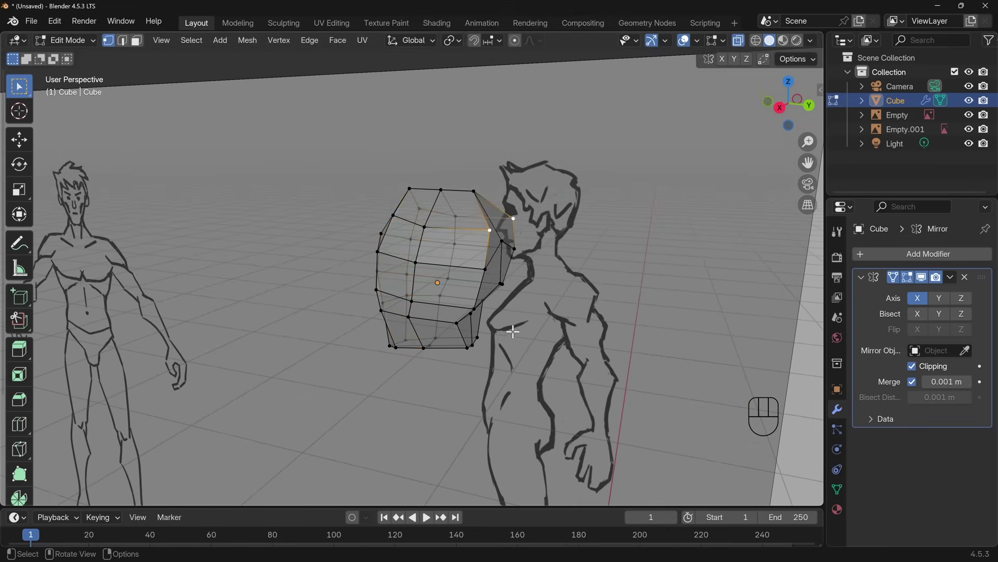
middle_click_drag(512, 332, 500, 307)
left_click(455, 337, "ctrl")
key("g")
key("g")
left_click(505, 301)
key("g")
key("g")
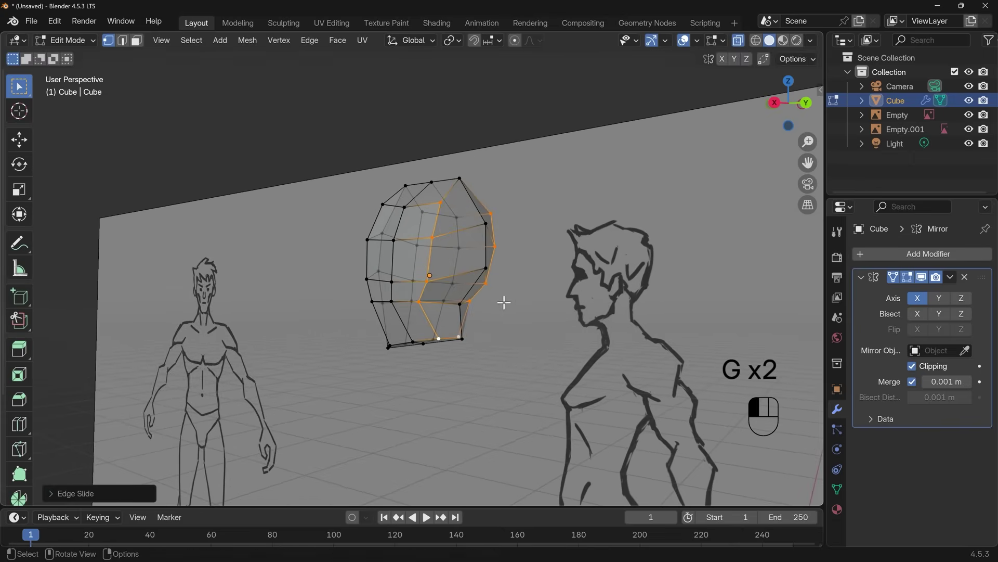
left_click(510, 302)
Raise the crown's middle vertices and move its rear vertices about 0.03 m back and down to the side reference outline
key("KP_3")
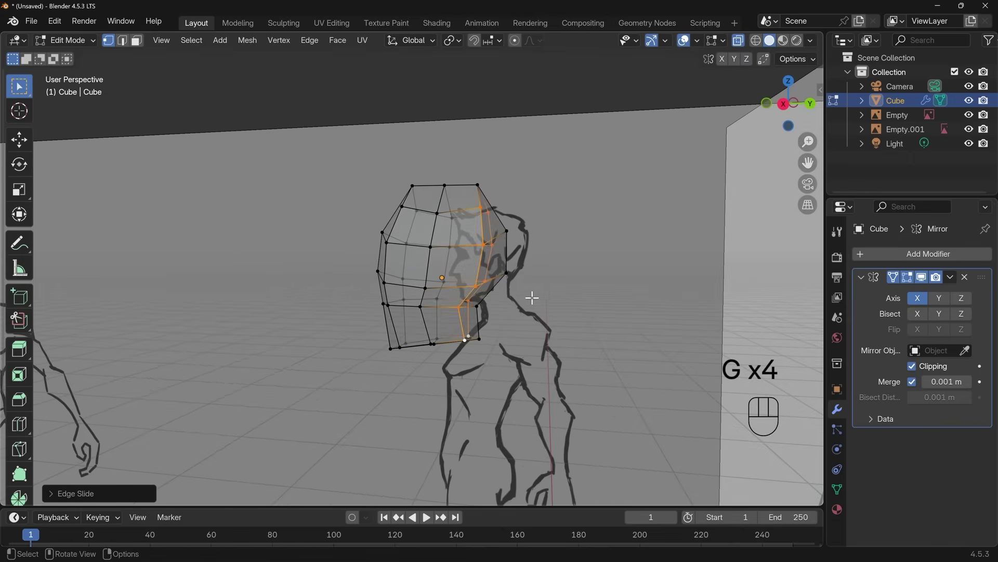
left_click(482, 188)
left_click(449, 187)
key("g")
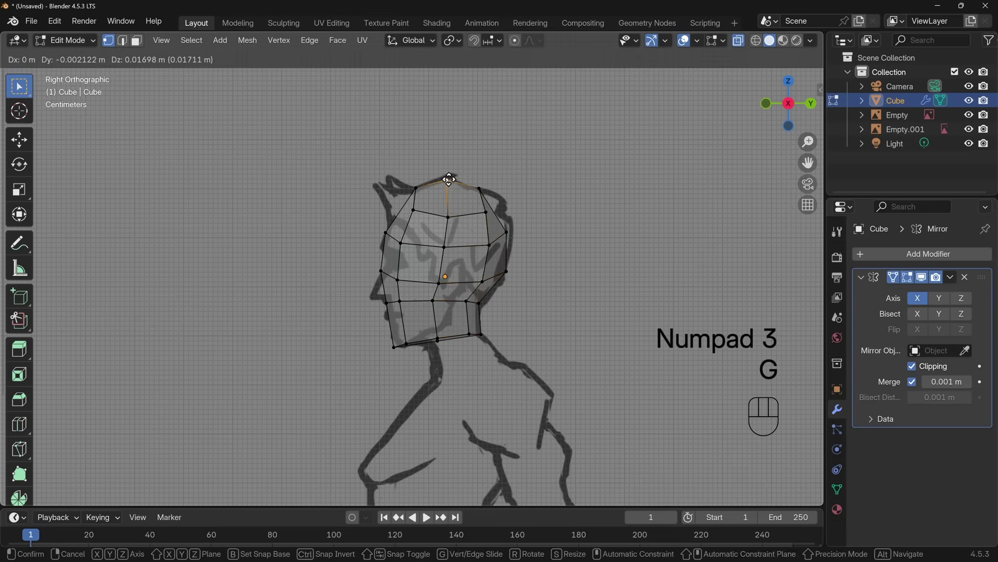
left_click(447, 179)
left_click(450, 219)
key("g")
left_click(450, 210)
left_click(479, 189)
key("g")
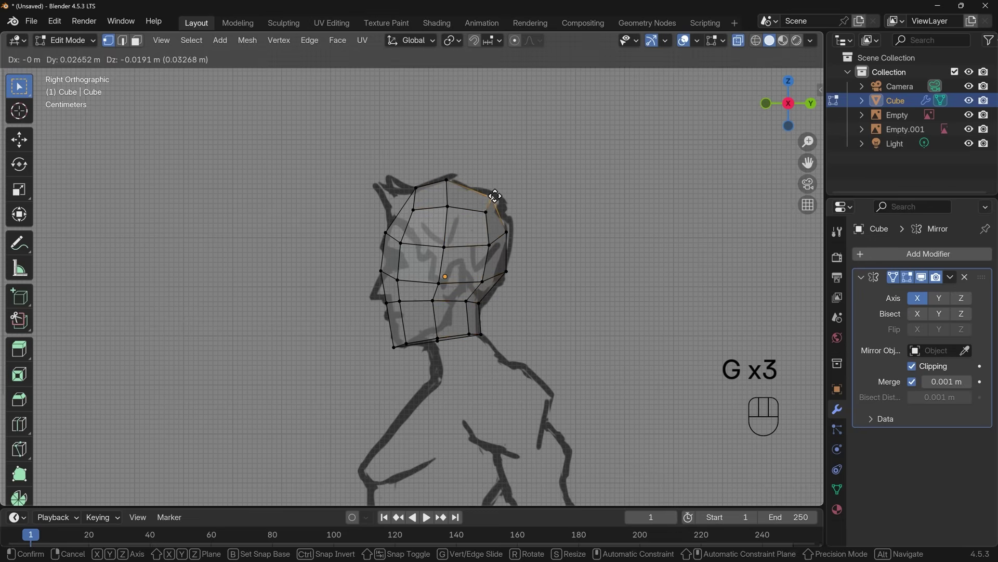
left_click(492, 198)
Reposition the underside vertices behind the chin to follow the jawline in the side view
left_click_drag(430, 325, 502, 348)
key("g")
left_click(440, 341)
key("g")
left_click(500, 338)
Move the rear jaw vertices outward to widen the jaw in the front view
mouse_move(481, 352)
middle_mouse_down()
mouse_move(595, 357)
mouse_move(578, 356)
middle_mouse_up()
key("KP_1")
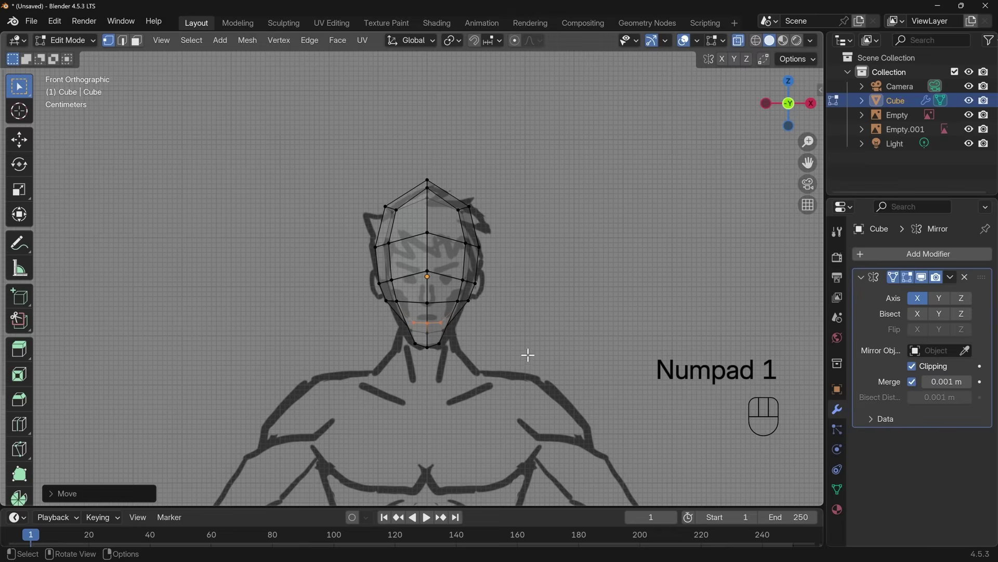
scroll(479, 342, "up", 2)
left_click_drag(464, 359, 465, 359)
key("g")
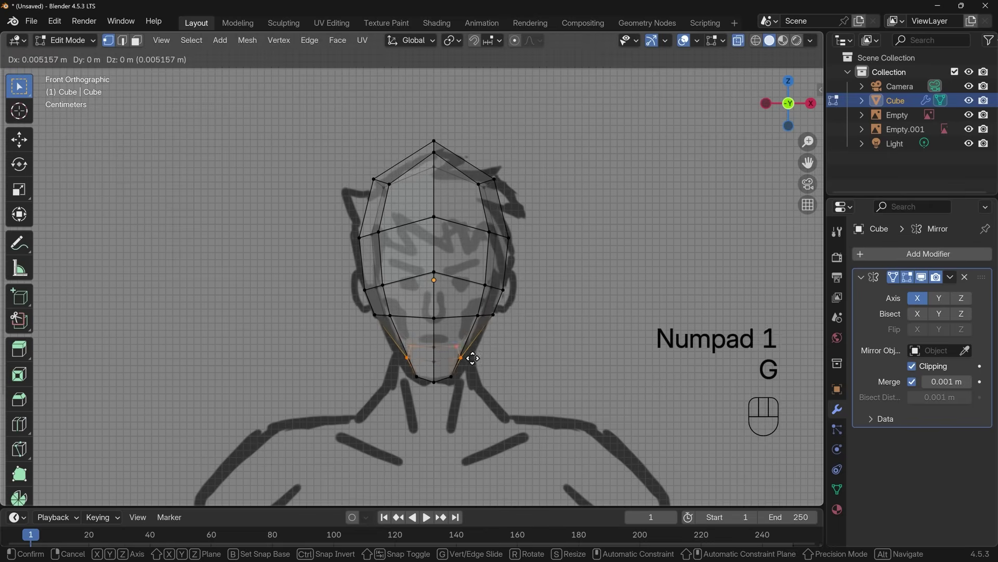
left_click(486, 357)
key("g")
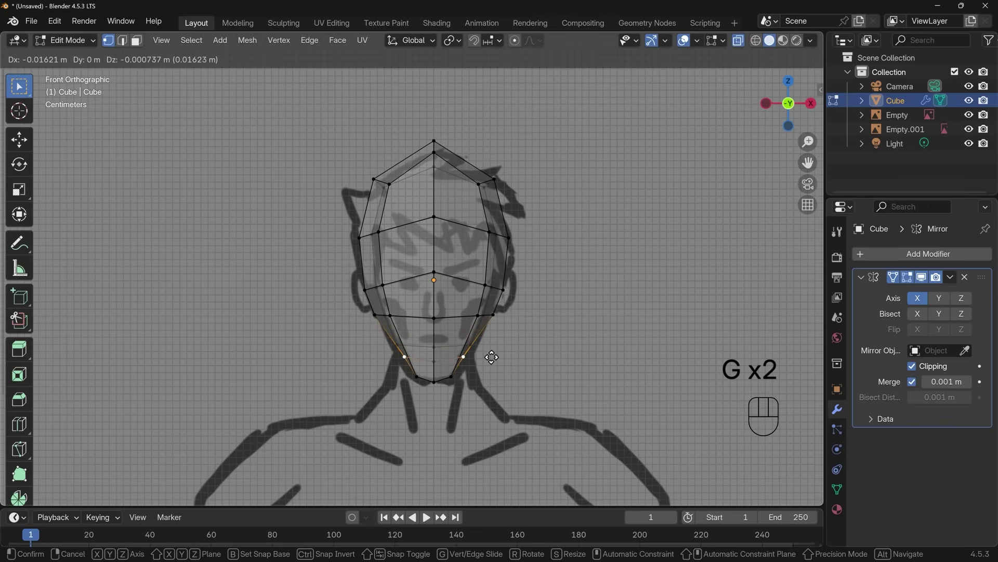
left_click(495, 358)
Adjust the ear-level side vertices and raise the outer vertices of that row about 0.02 m
left_click(498, 288)
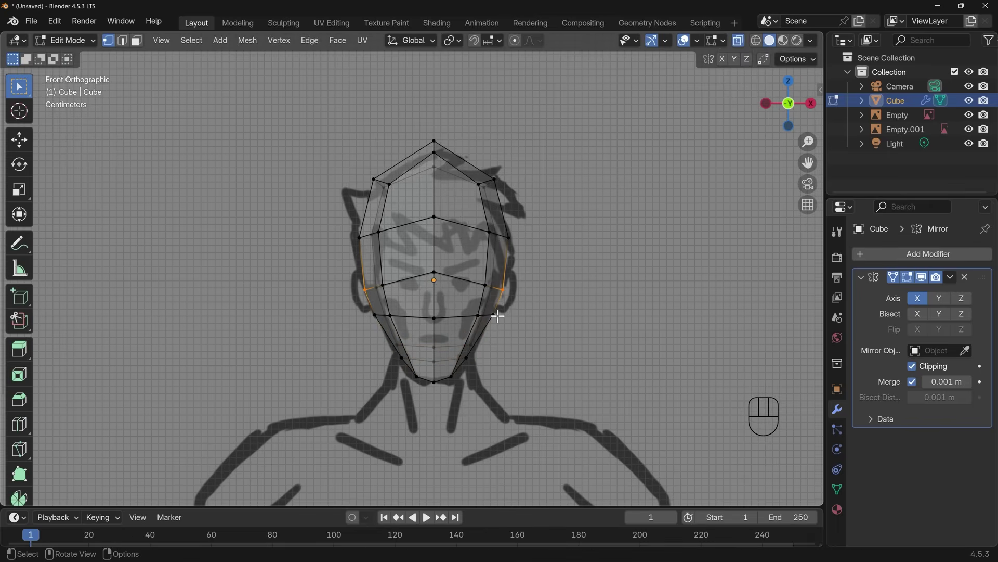
key("g")
left_click(530, 292)
left_click(508, 291, "alt")
key("g")
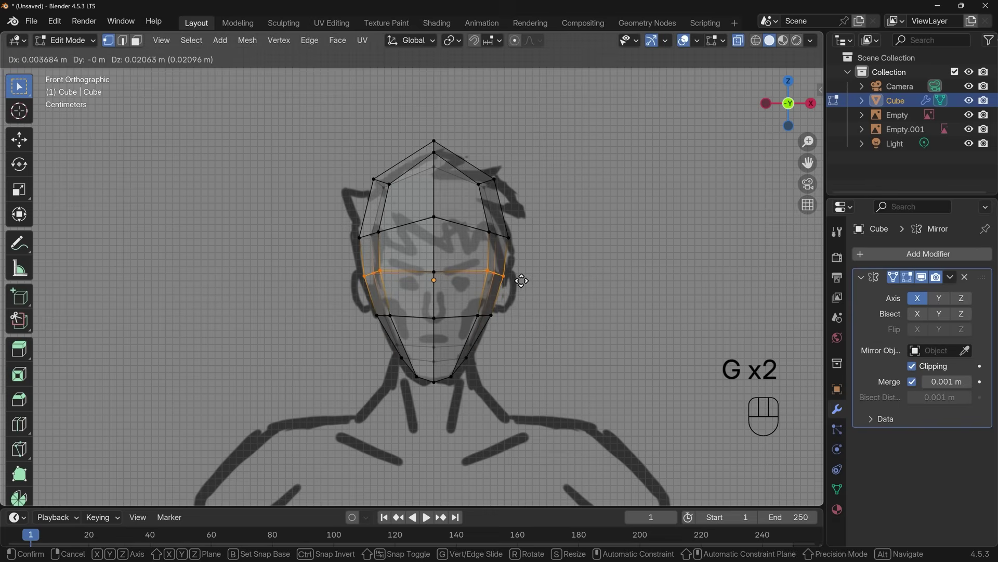
left_click(522, 280)
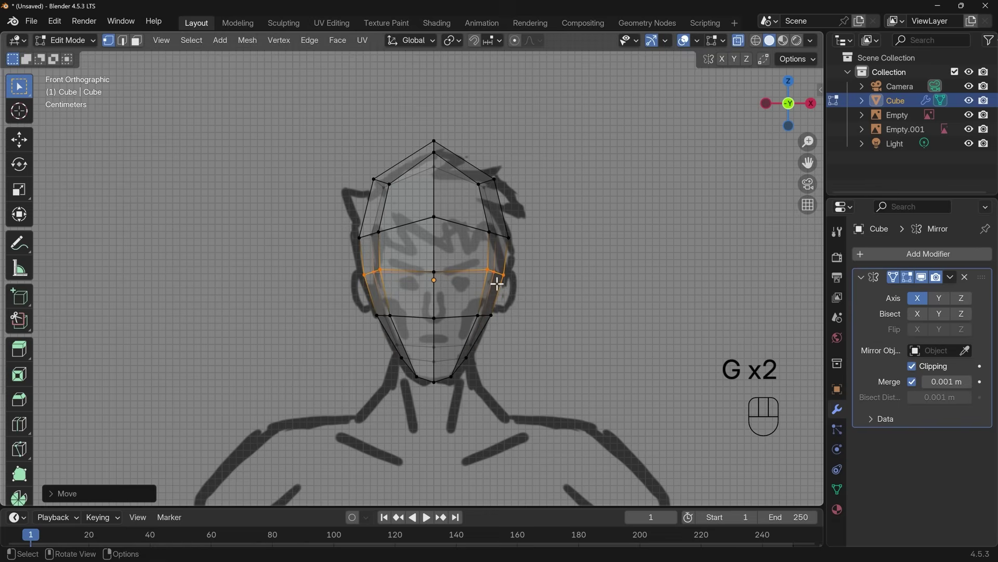
Lower the head's topmost centreline vertices slightly to flatten the crown's peak
left_click(425, 125)
key("g")
left_click(455, 183)
Extrude the head's underside faces behind the jaw about 0.08 m downward to start the neck
middle_click_drag(455, 183, 504, 265)
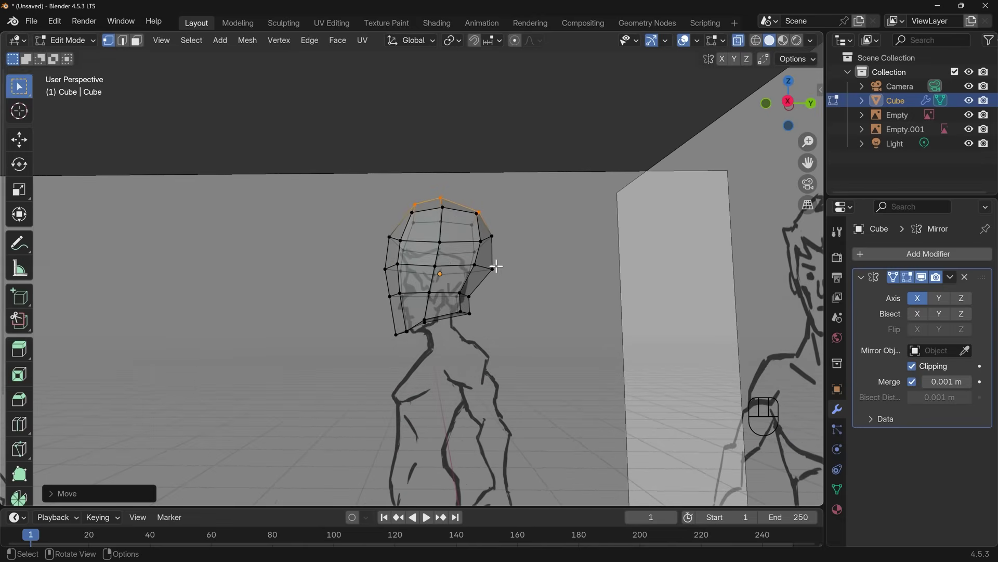
key("KP_3")
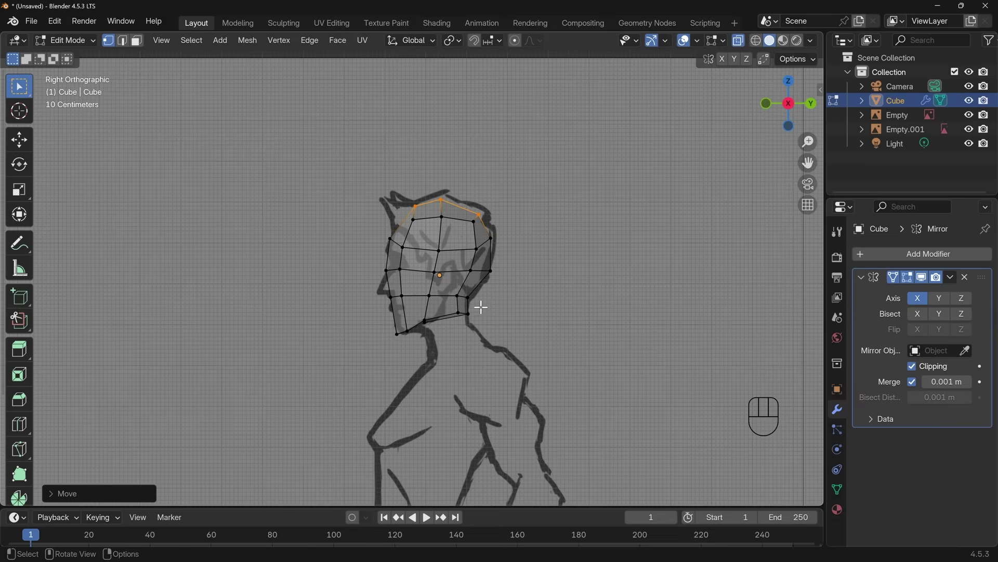
middle_click_drag(476, 366, 479, 305)
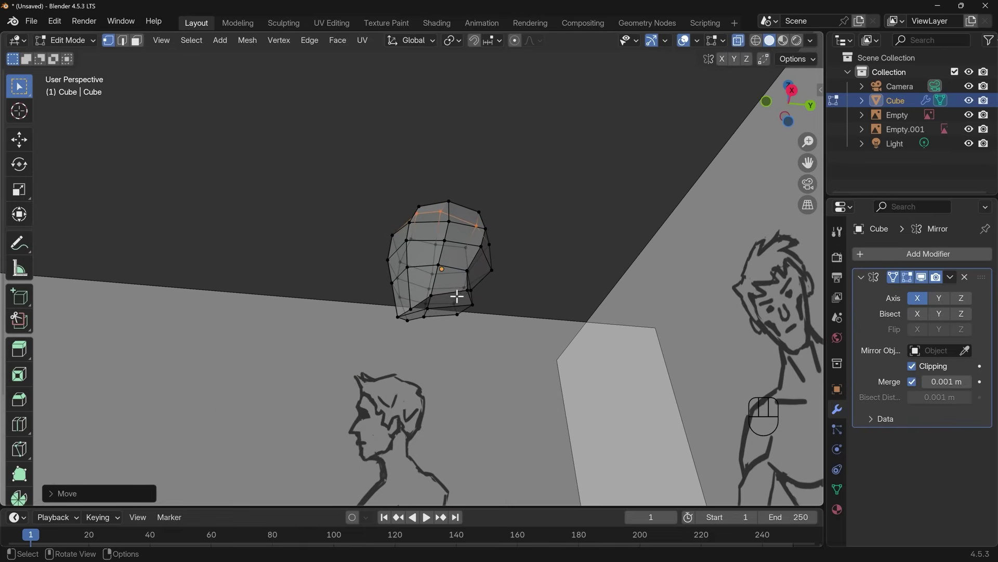
scroll(461, 305, "up", 2)
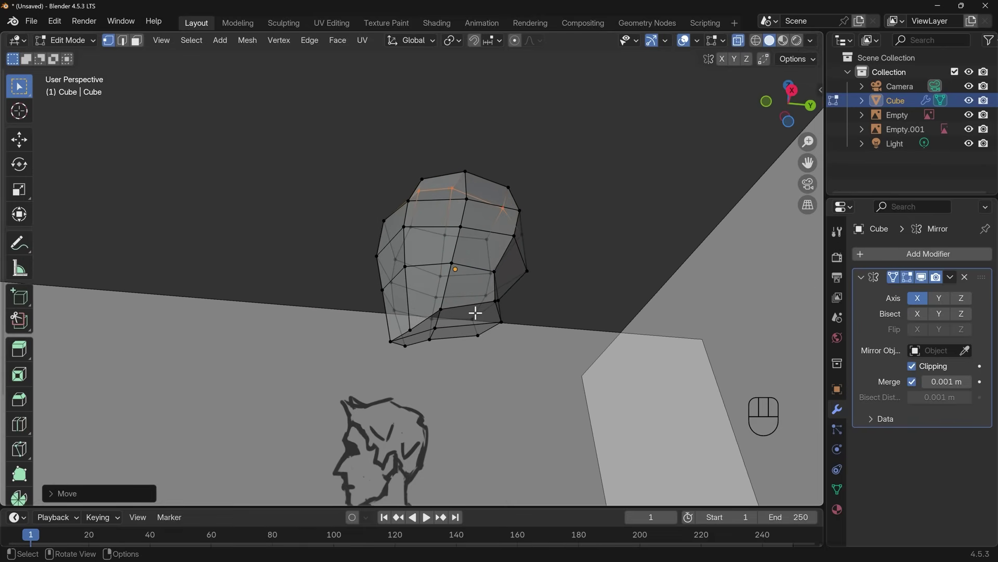
key("3")
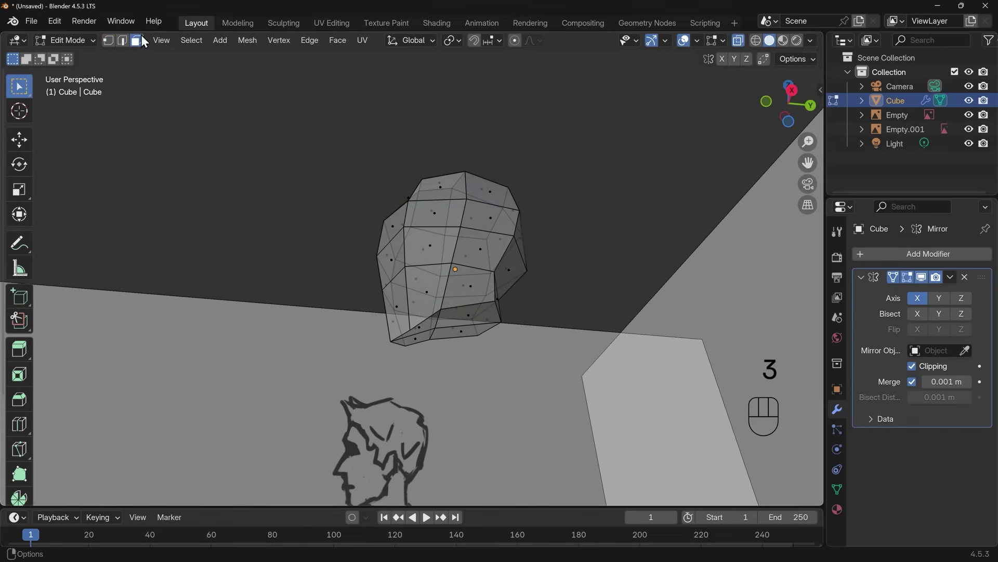
left_click_drag(465, 312, 512, 327)
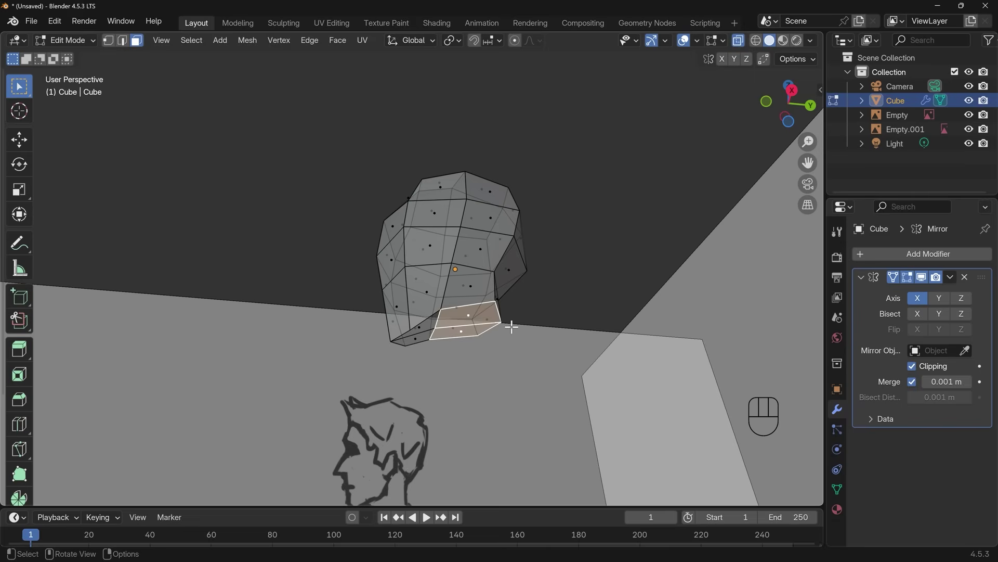
middle_click_drag(463, 334, 571, 358)
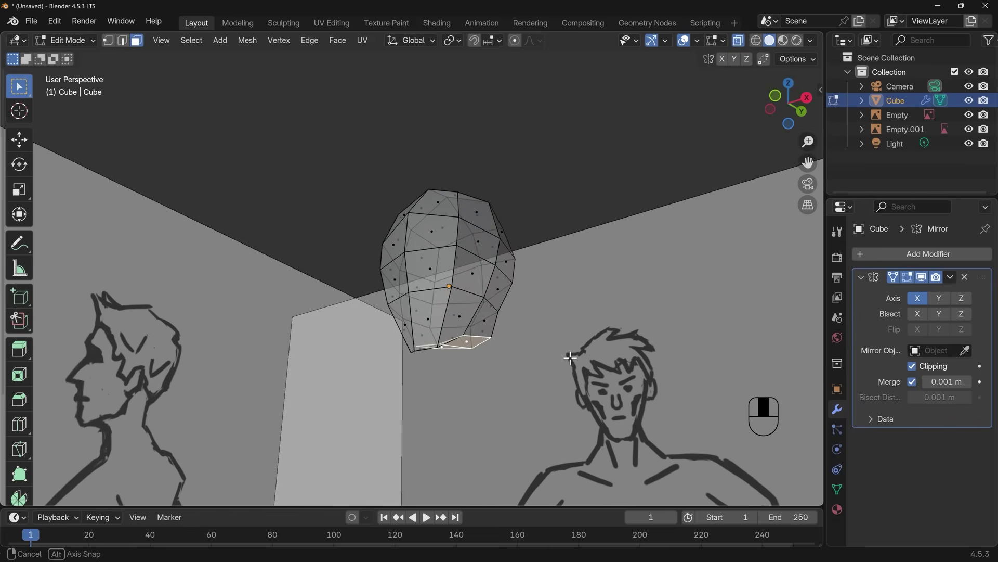
key("e")
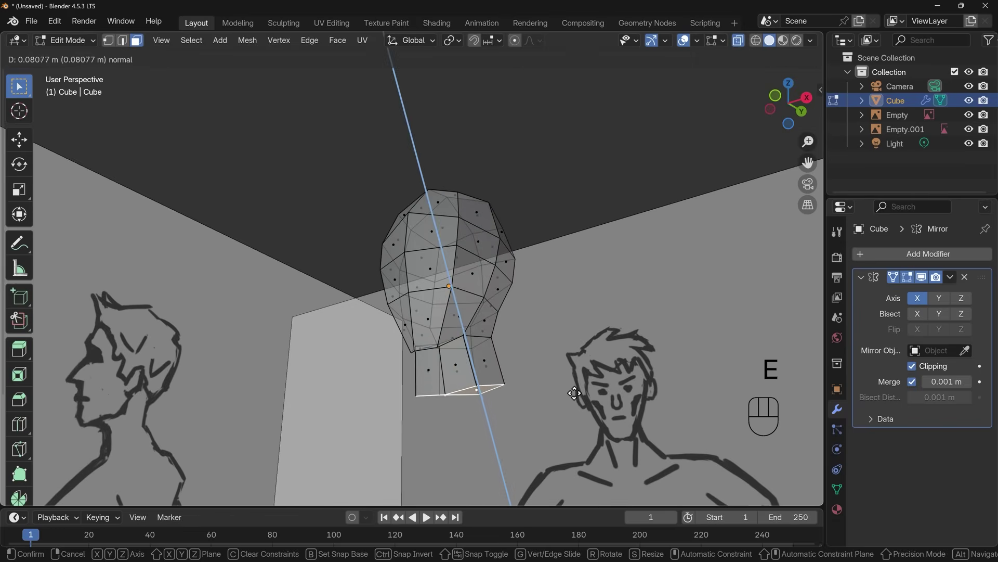
left_click(575, 394)
Move the neck's bottom faces down and outward in the front view to reach the shoulder area of the reference
key("KP_1")
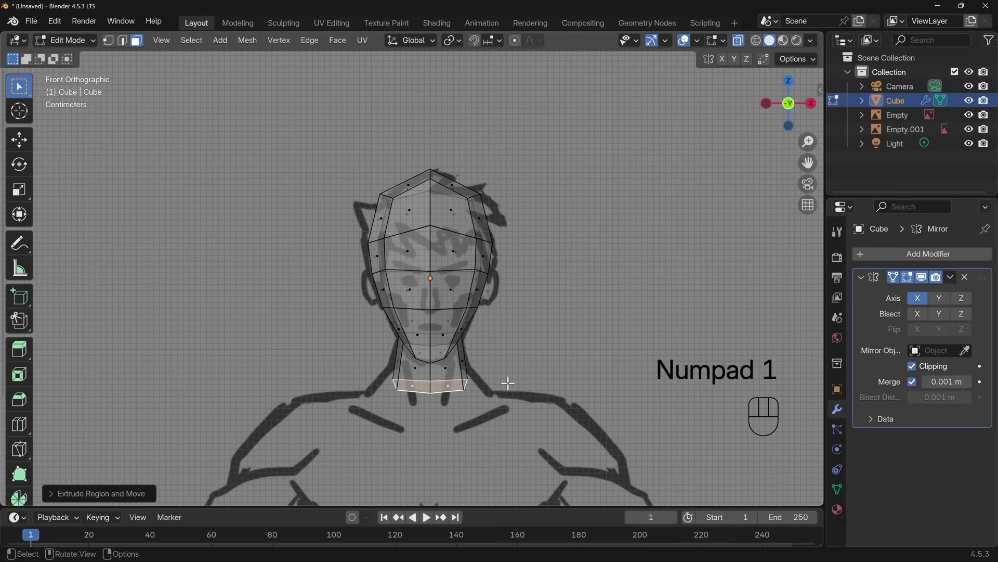
key("g")
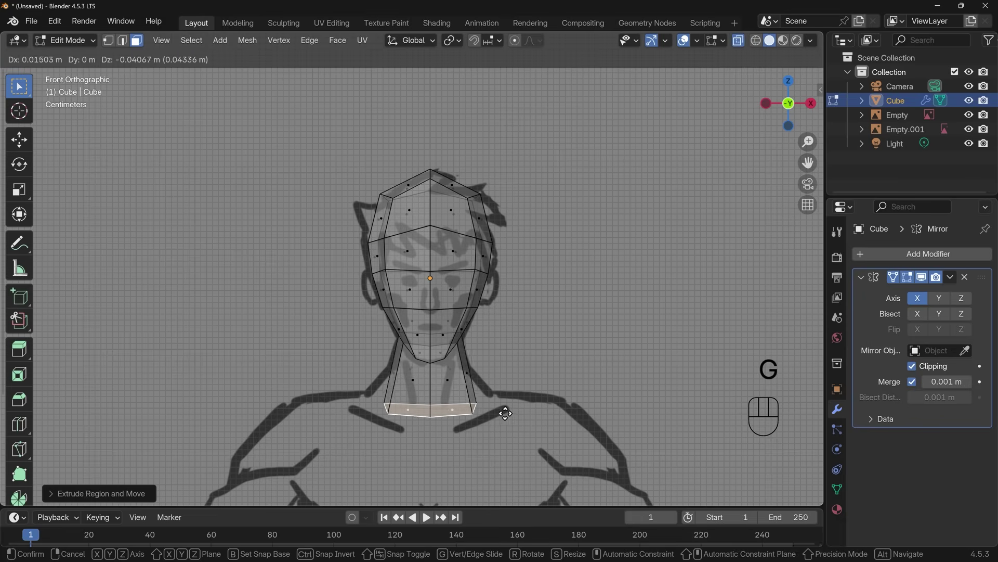
left_click(513, 419)
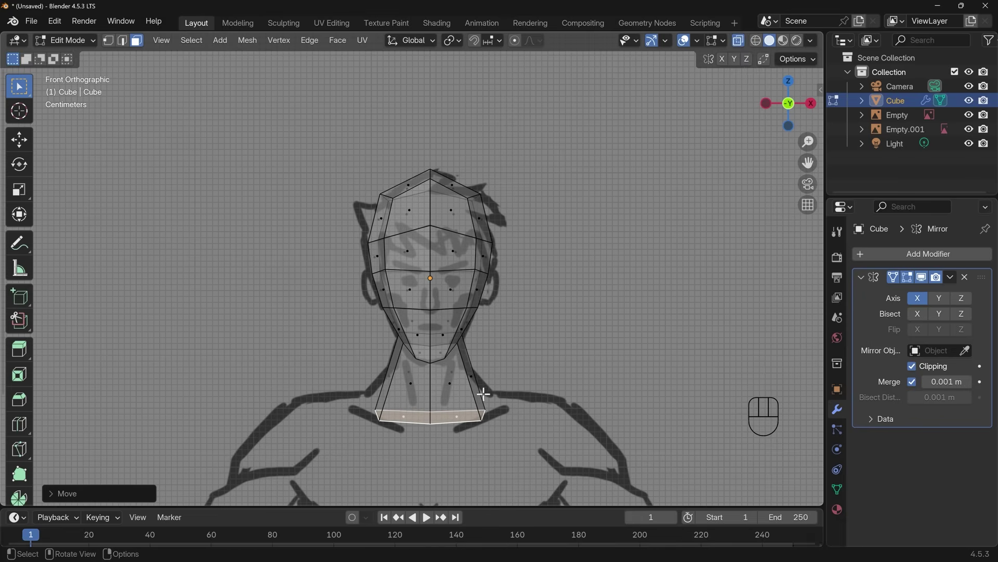
Enlarge the neck's bottom faces and shift them backward in the side view to follow the neck's slope
middle_click_drag(522, 415, 392, 350)
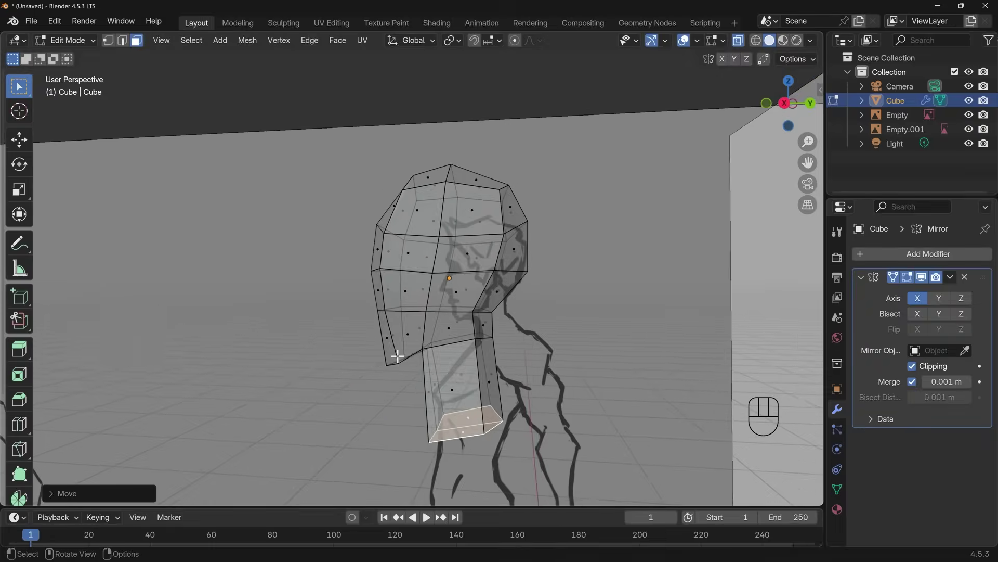
key("KP_3")
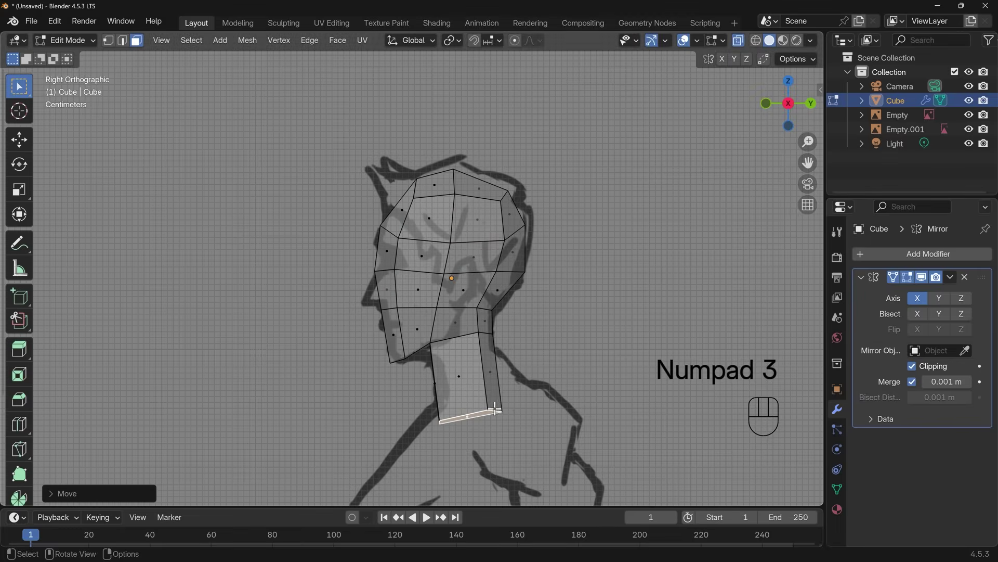
key("s")
left_click(580, 411)
key("g")
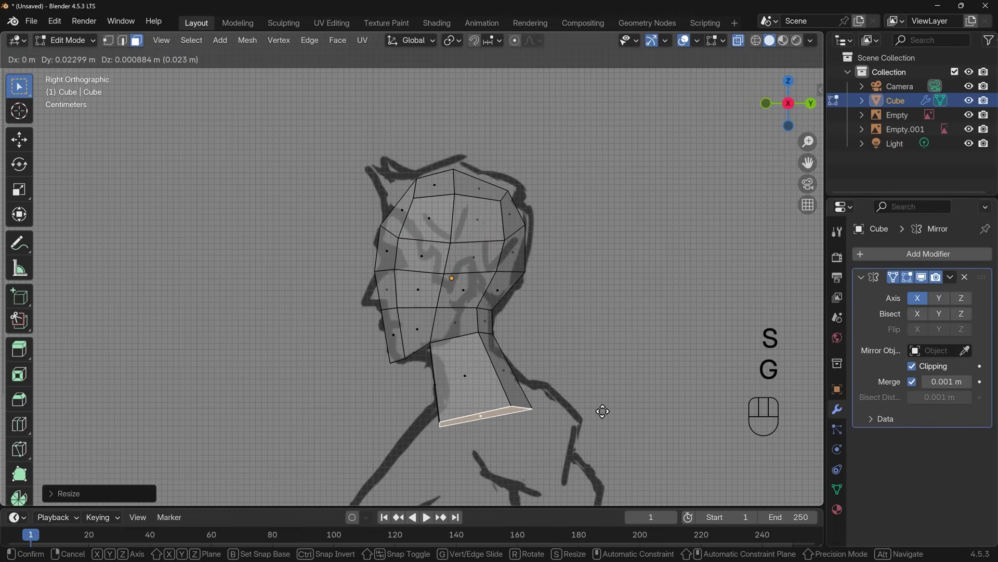
left_click(607, 411)
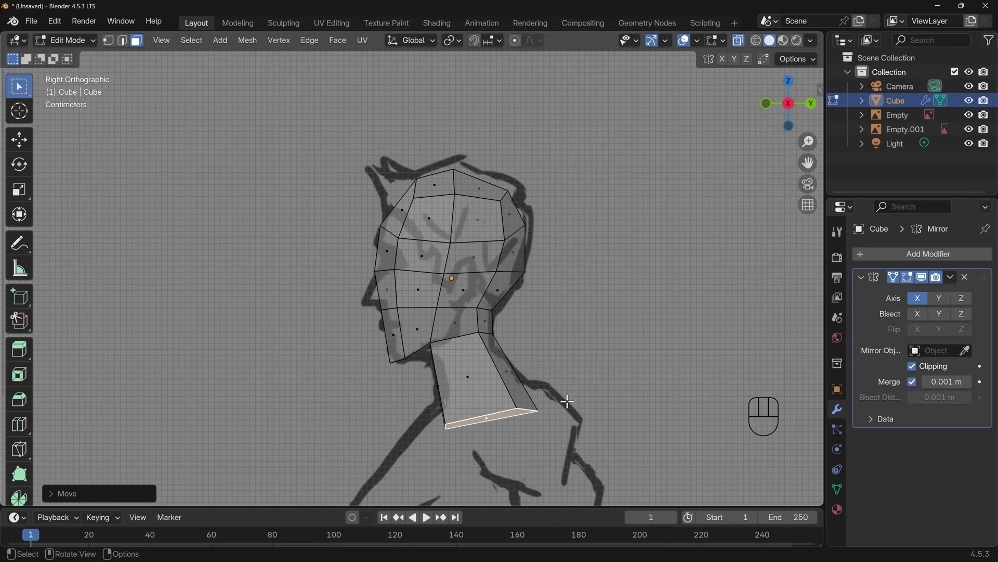
Add a horizontal loop cut around the neck and move its side edges inward to follow the neck's outline
middle_click_drag(454, 380, 551, 370)
key("ctrl+r")
left_click(510, 371)
right_click(510, 374)
key("g")
left_click(546, 369)
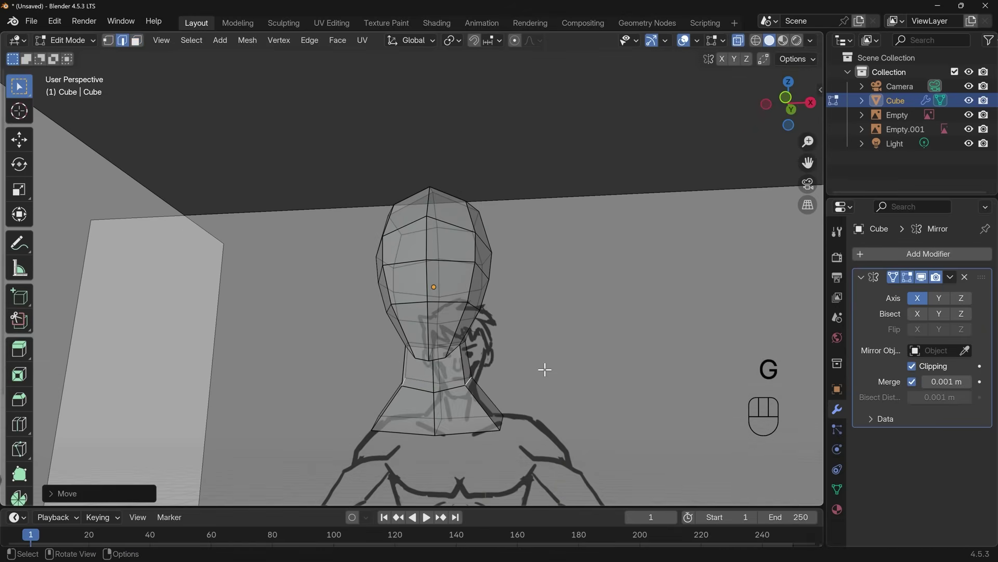
key("KP_1")
middle_click_drag(571, 387, 464, 372)
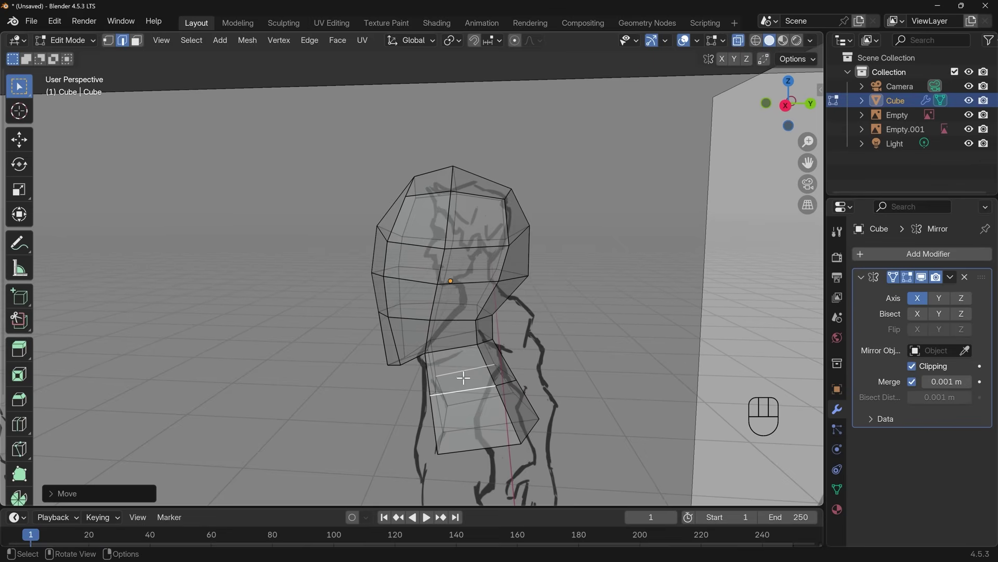
key("ctrl+r")
right_click(464, 373)
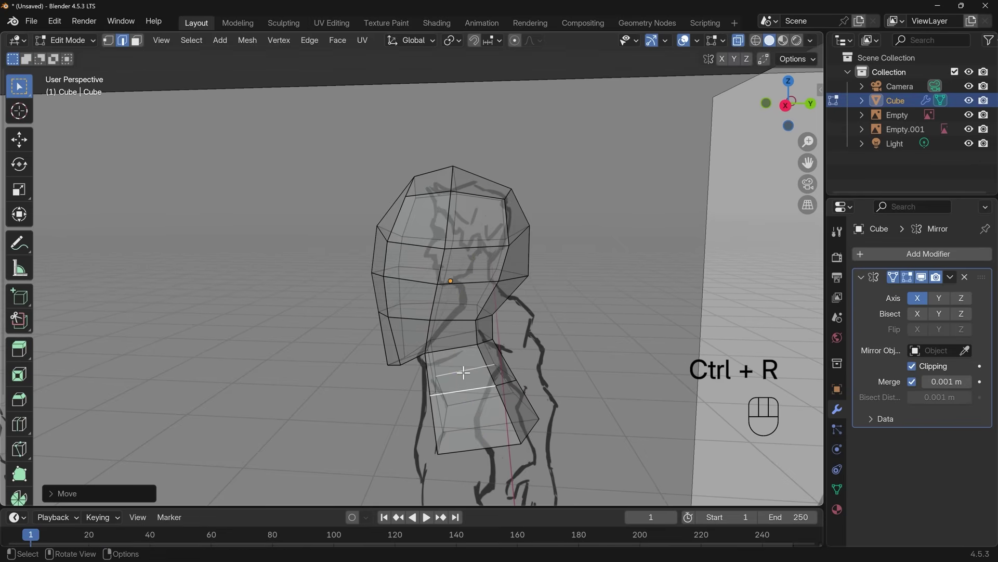
mouse_move(586, 389)
middle_mouse_down()
mouse_move(503, 383)
mouse_move(613, 379)
mouse_move(676, 390)
mouse_move(556, 382)
middle_mouse_up()
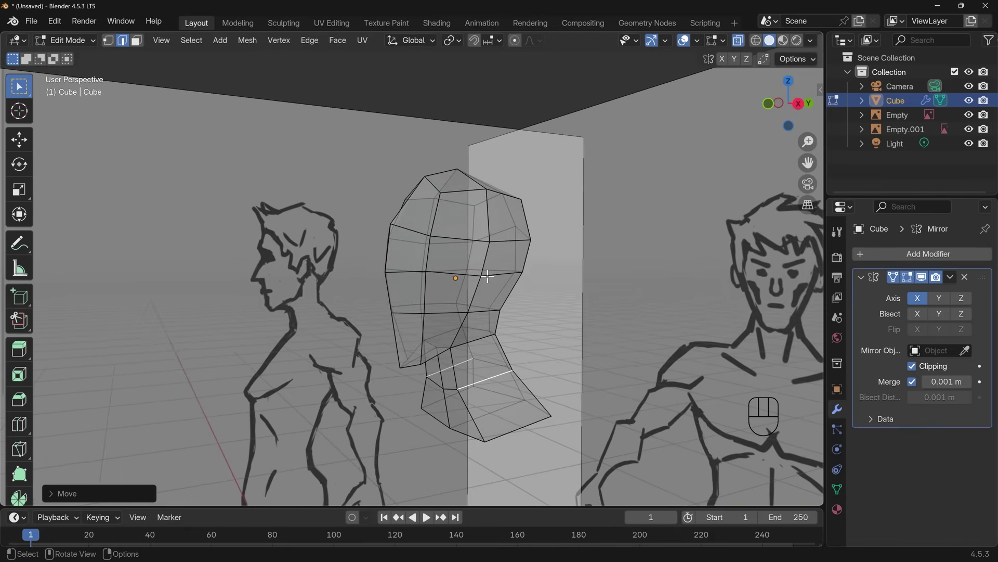
Try to shape the nose with a horizontal loop cut at its base and the front vertex pulled forward, and undo it
key("KP_3")
scroll(371, 287, "up", 3)
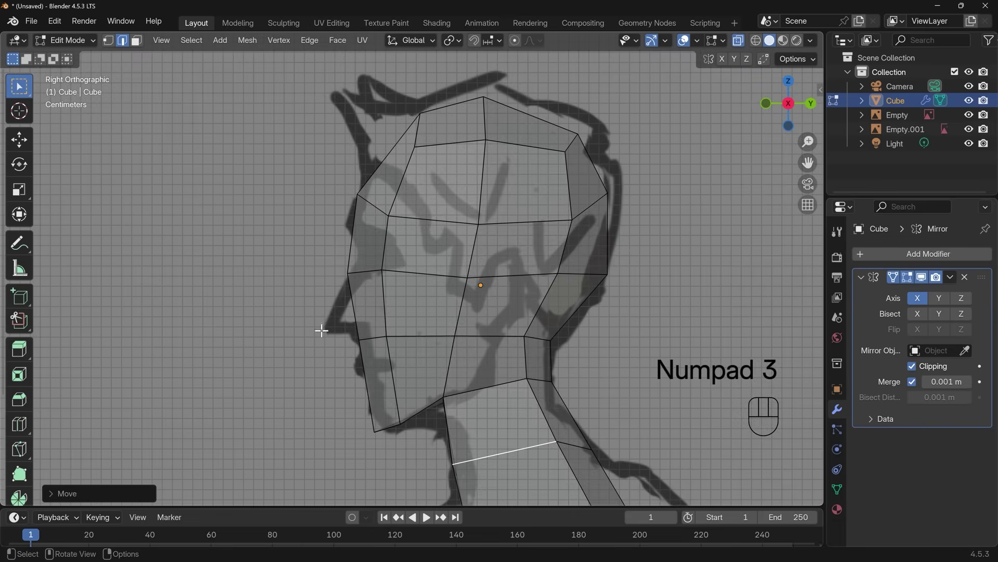
key("ctrl+r")
left_click(385, 336)
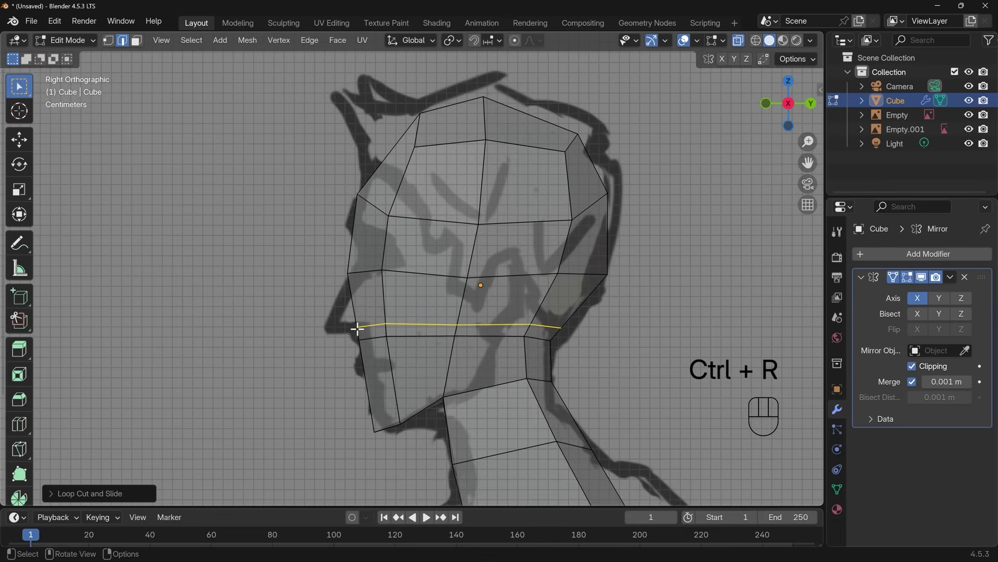
key("1")
left_click_drag(351, 321, 367, 337)
key("g")
left_click(333, 330)
middle_click_drag(419, 348, 551, 346)
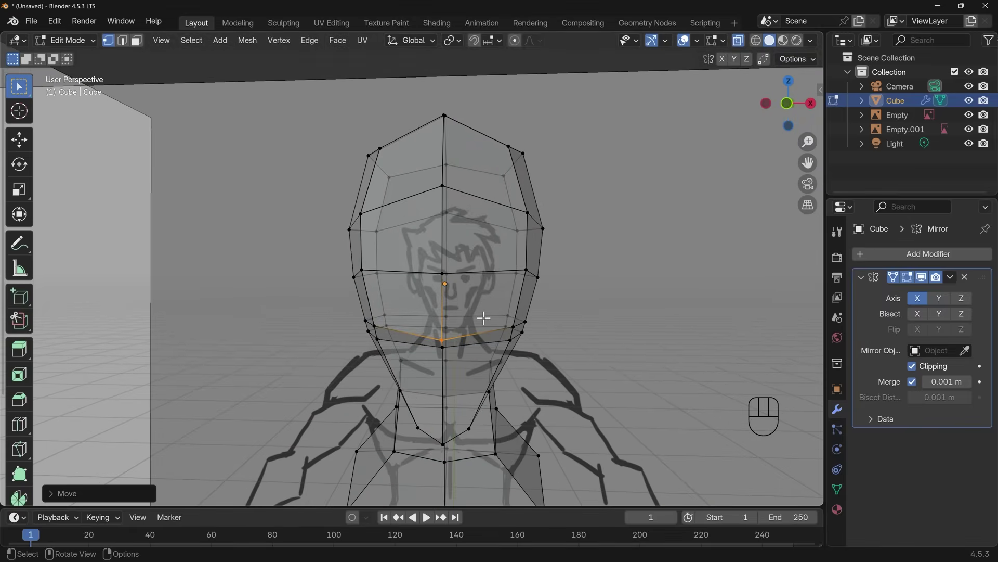
key("ctrl+z")
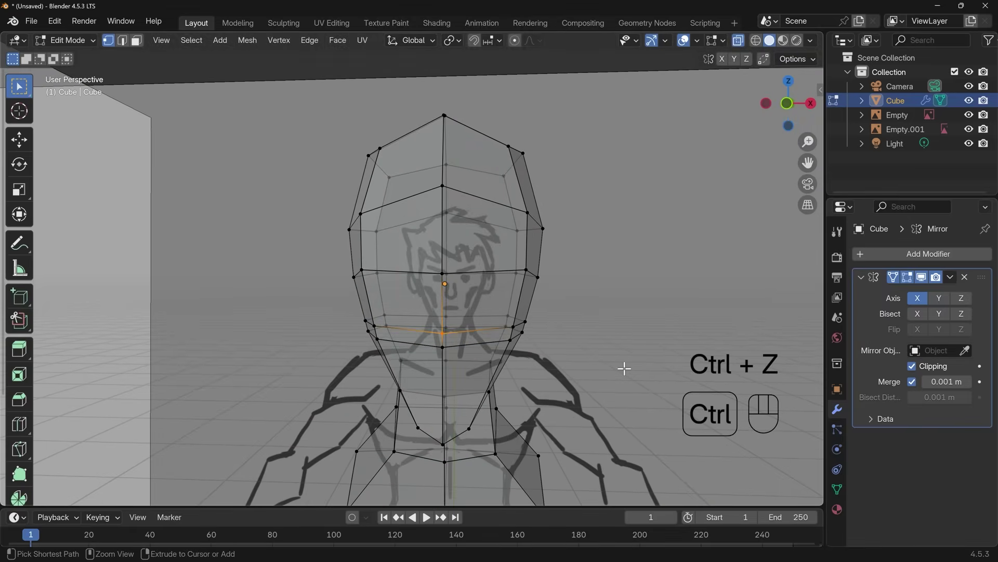
key("ctrl+z")
Add a centred vertical loop cut beside the face's centreline and move its nose-bridge vertex inward
key("ctrl+r")
left_click(483, 252)
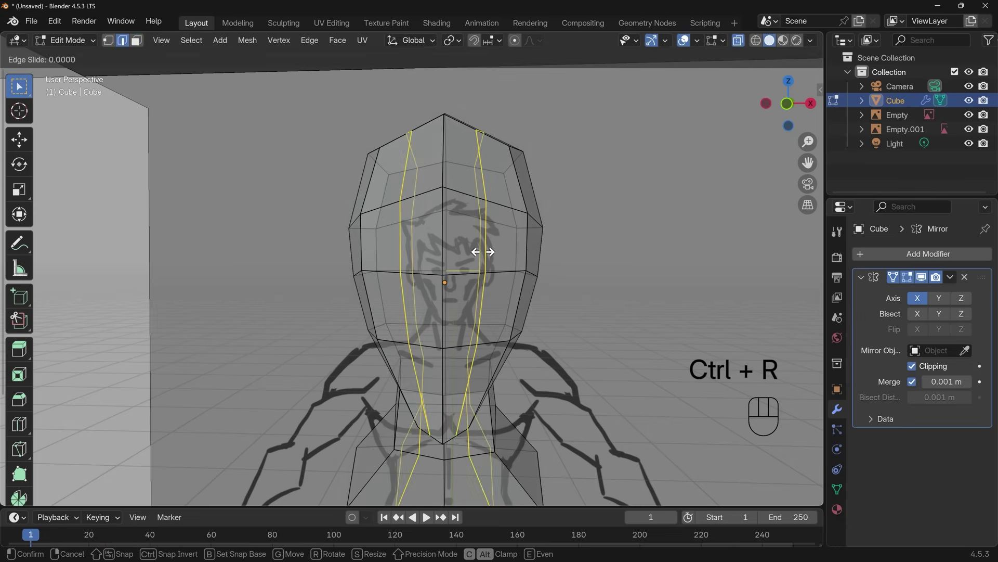
left_click(483, 252)
mouse_move(519, 345)
middle_mouse_down()
mouse_move(428, 345)
mouse_move(448, 271)
mouse_move(501, 279)
mouse_move(474, 278)
mouse_move(401, 339)
mouse_move(352, 332)
mouse_move(360, 327)
middle_mouse_up()
key("1")
left_click(447, 271)
key("g")
left_click(450, 283)
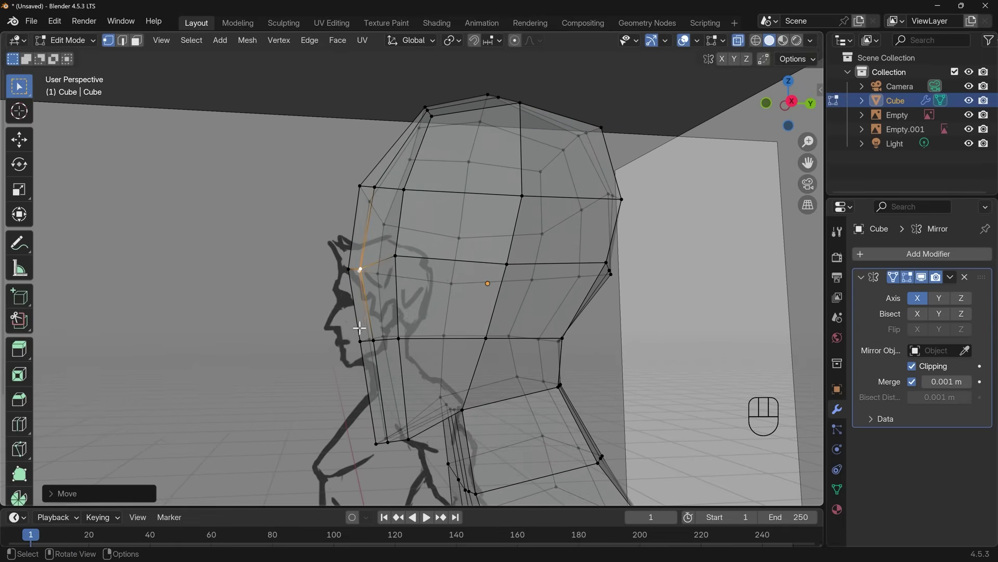
Extrude the narrow face beside the centreline below the nose bridge forward about 0.03 m to start the nose
key("3")
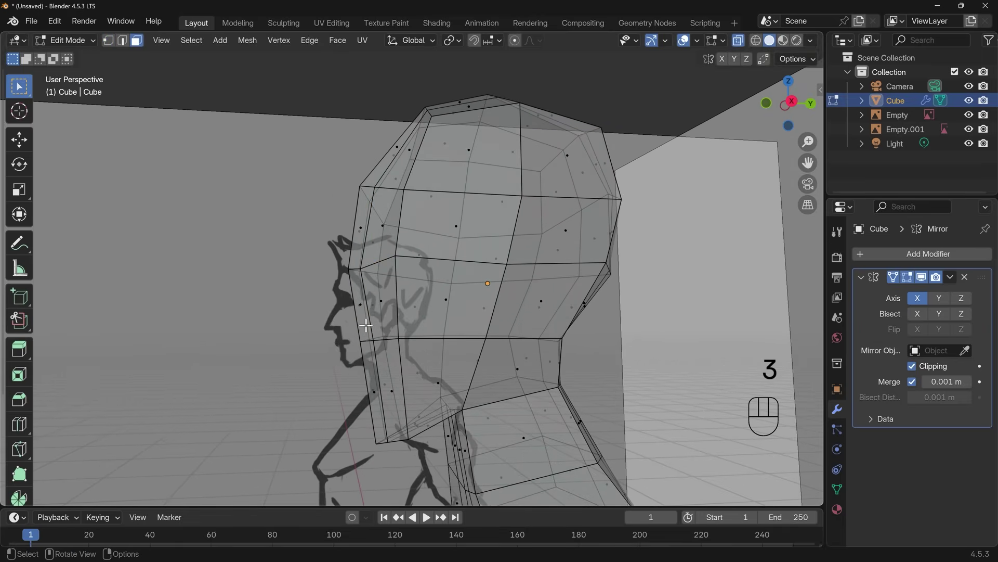
left_click(363, 304)
middle_click_drag(363, 304, 413, 333)
key("r")
left_click(403, 321)
key("e")
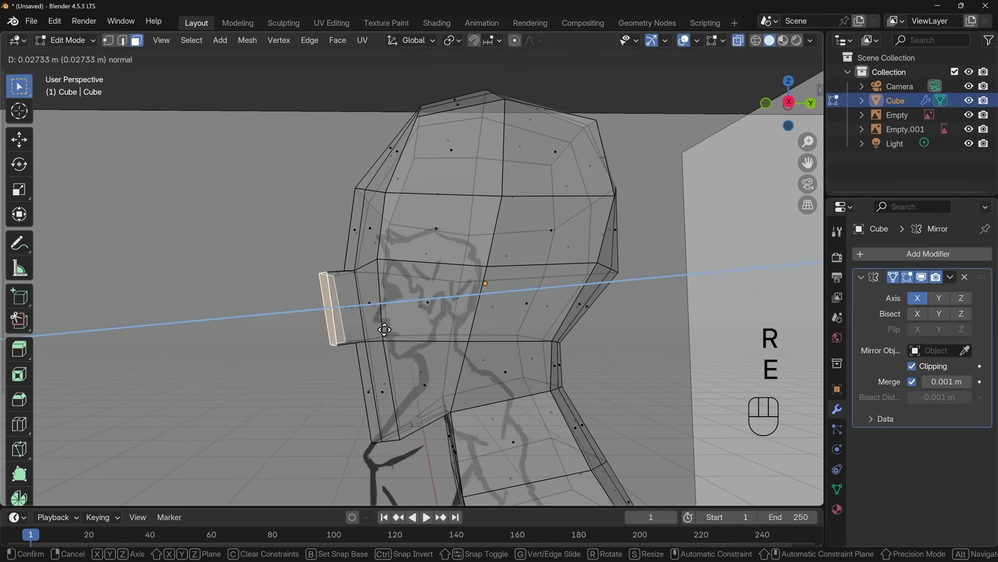
left_click(383, 327)
Shrink the extruded nose tip faces and move them down toward the base of the nose
key("s")
left_click(358, 289)
key("g")
left_click(340, 325)
Narrow the nose tip along the X axis and adjust its position in the front view
middle_click_drag(340, 325, 575, 339)
key("s")
key("y")
key("x")
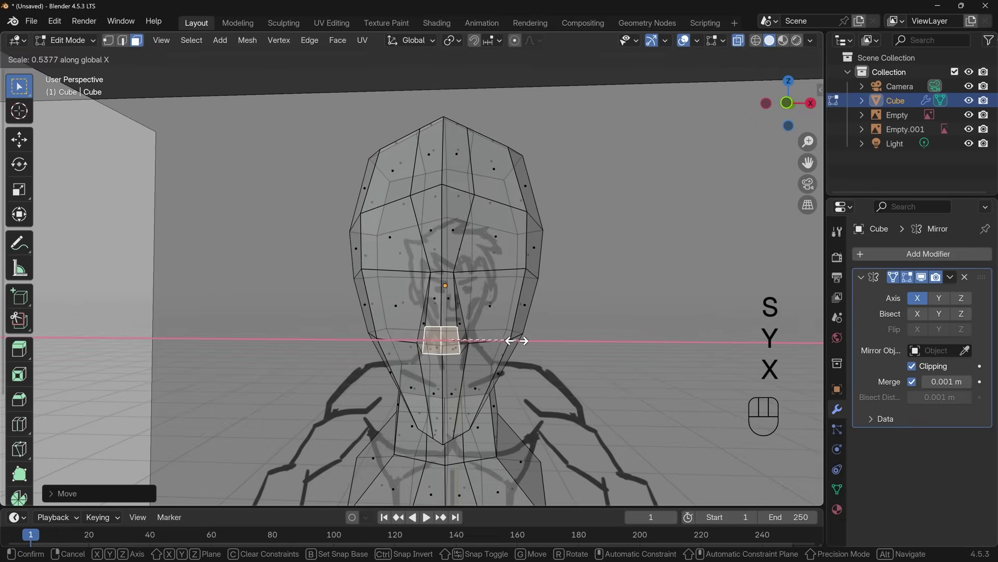
left_click(442, 338)
key("g")
left_click(442, 341)
Align the nose tip with the side reference and raise the nose's underside faces slightly
middle_click_drag(442, 341, 396, 338)
key("KP_3")
key("g")
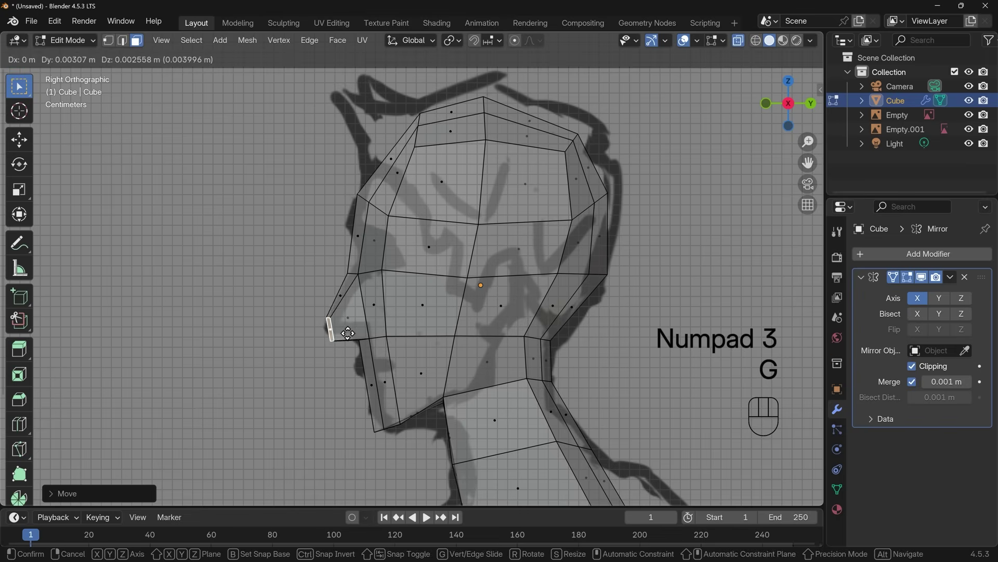
left_click(338, 341)
left_click(356, 339)
key("g")
left_click(365, 341)
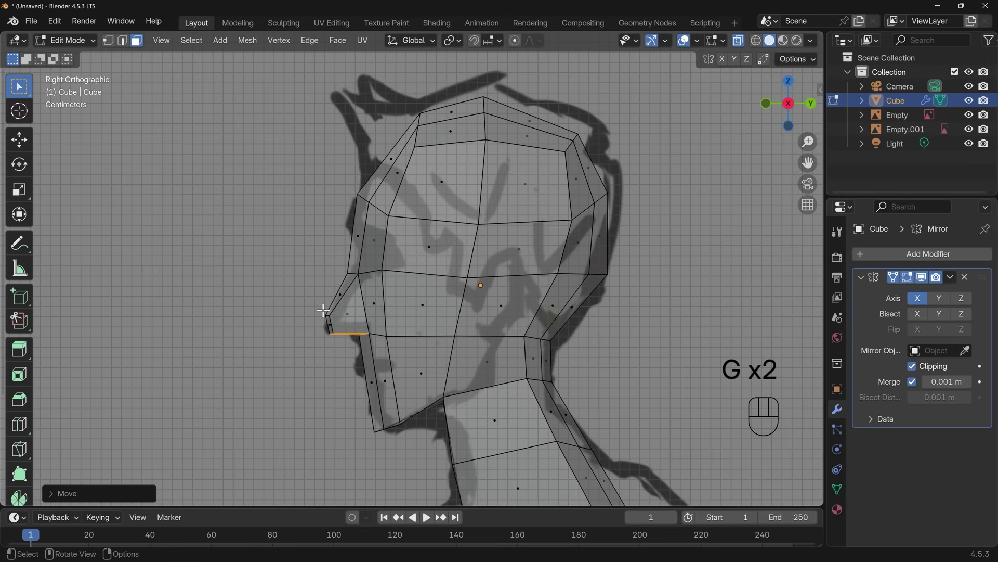
Move the upper nose tip vertices slightly forward and down to match the side profile
key("1")
left_click_drag(322, 308, 342, 324)
key("g")
left_click(343, 327)
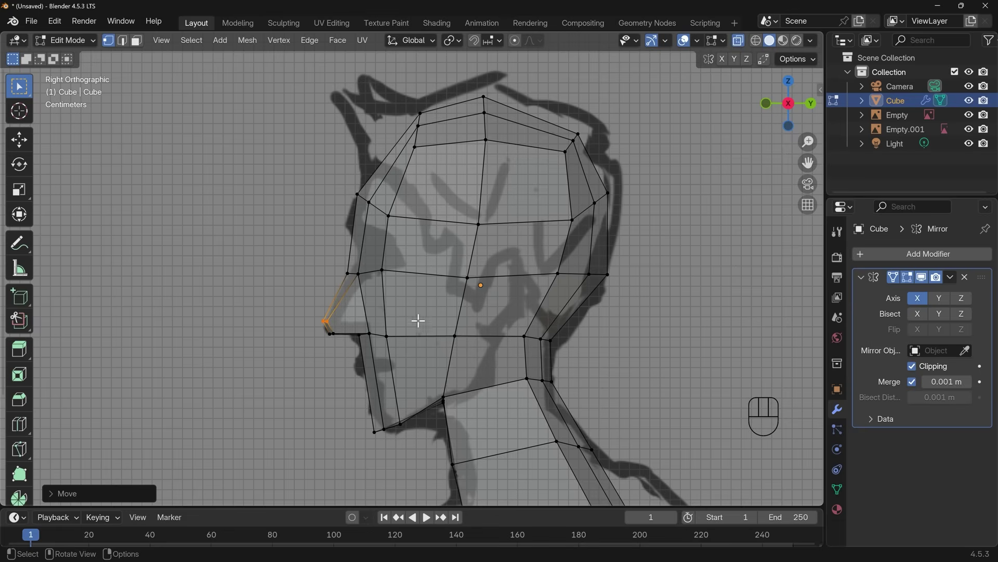
Shift the outer front-crown vertex backward and the centreline one forward to round the top of the forehead
left_click(420, 148)
key("g")
left_click(437, 148)
left_click(423, 122)
key("g")
left_click(423, 119)
left_click(420, 114)
key("g")
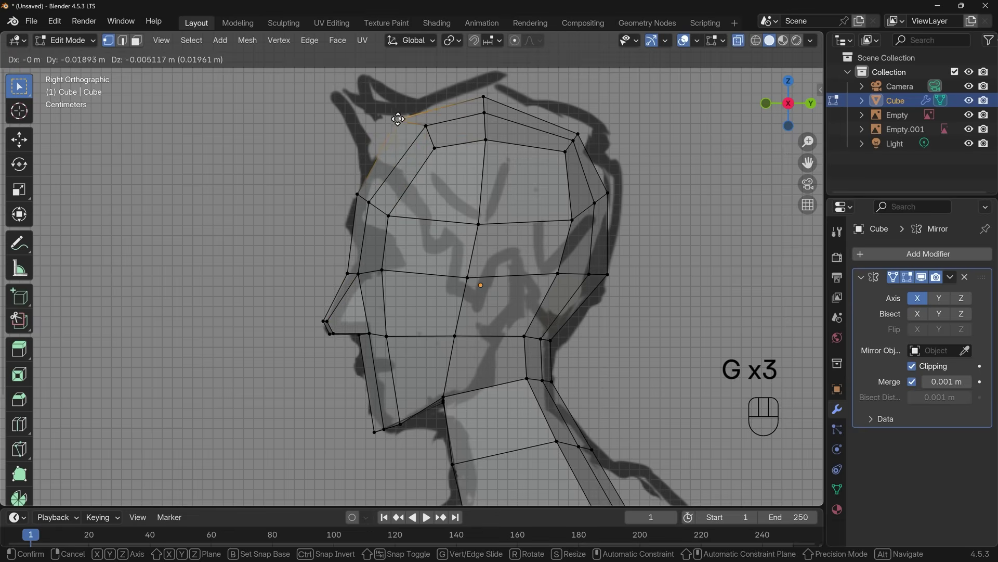
left_click(415, 134)
Move and slide the upper forehead vertices between the centreline and the temple to smooth the forehead's curve
mouse_move(479, 174)
middle_mouse_down()
mouse_move(614, 212)
mouse_move(471, 151)
mouse_move(477, 223)
mouse_move(419, 223)
mouse_move(491, 232)
middle_mouse_up()
key("g")
left_click(465, 162)
key("g")
key("g")
left_click(486, 178)
Try insetting the mirrored faces at eye level to form the eyes
key("3")
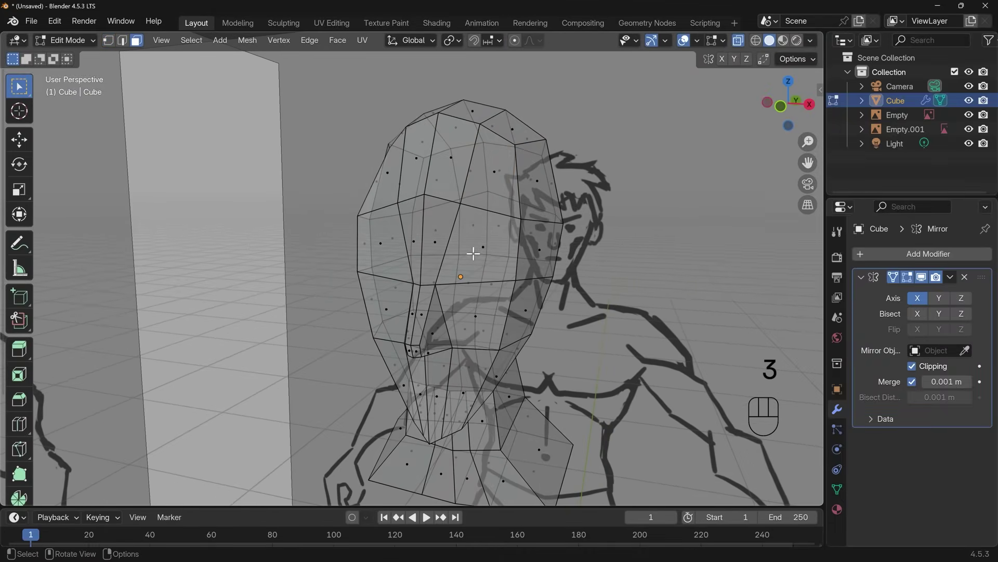
left_click(487, 248)
middle_click_drag(552, 252, 646, 238)
key("i")
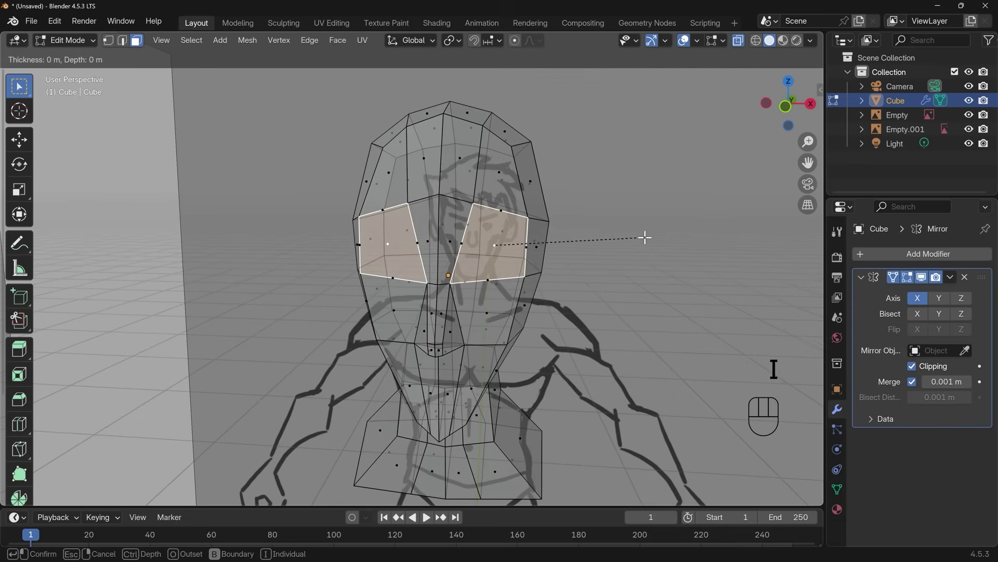
left_click(633, 240)
key("s")
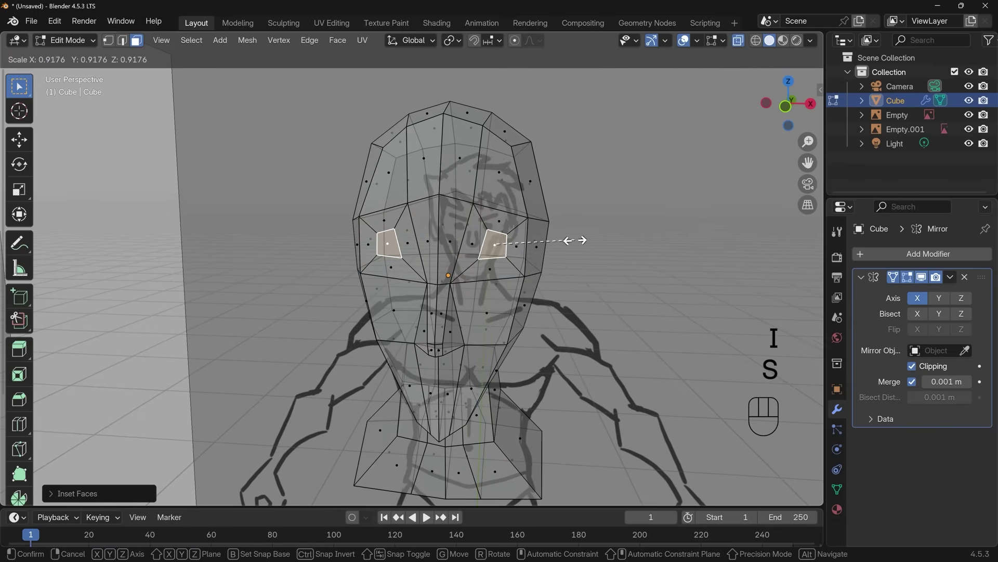
right_click(574, 237)
Try adding a horizontal loop cut through the inset eye faces and repositioning a vertex on it
key("ctrl+r")
double_click(509, 246)
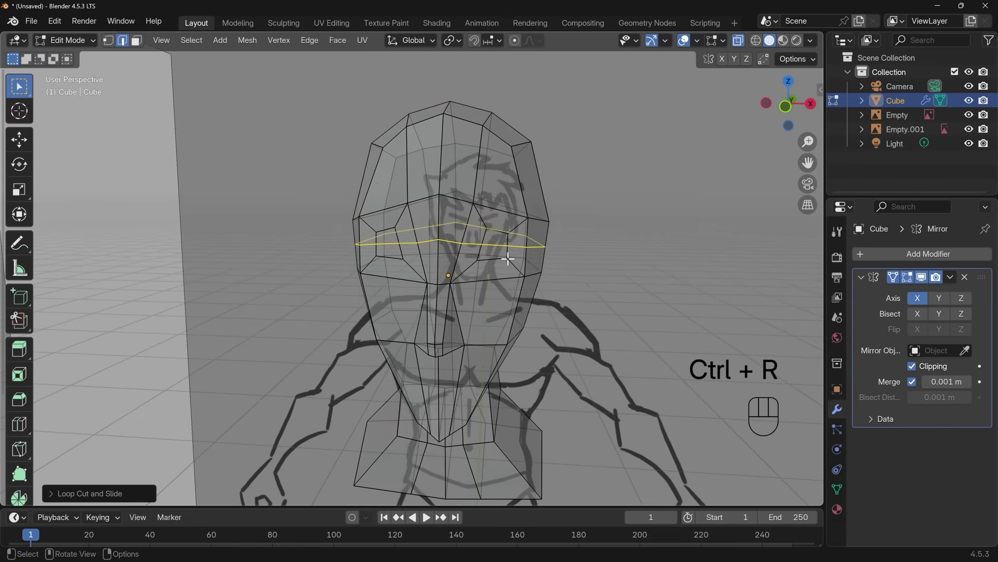
middle_click_drag(508, 260, 521, 259)
key("1")
left_click(490, 244)
key("g")
left_click(491, 243)
Undo the eye-level vertex move, the loop cut and the face inset
middle_click_drag(598, 284, 576, 285)
key("ctrl+z")
key("ctrl+z")
key("ctrl+z")
key("ctrl+z")
key("ctrl+z")
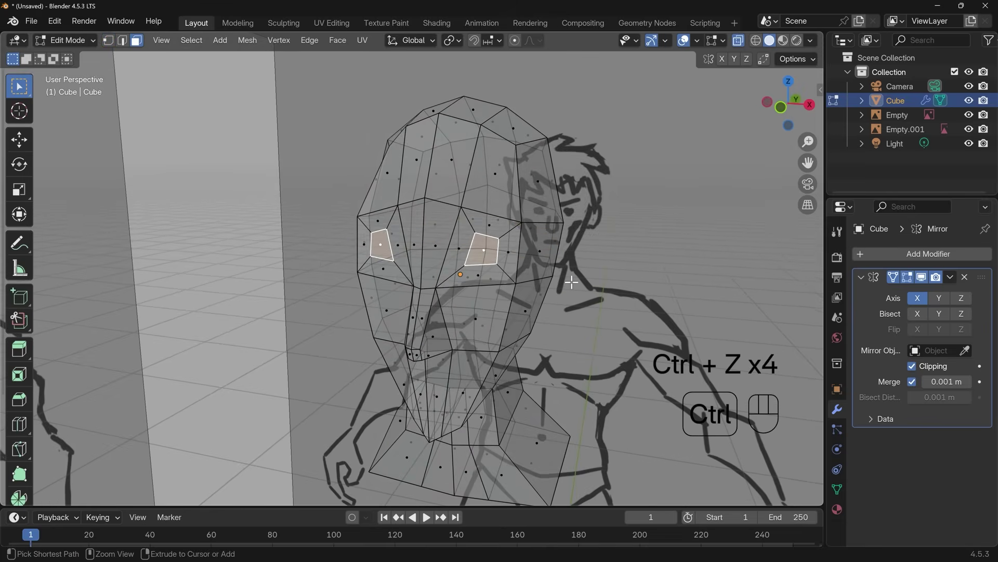
mouse_move(585, 287)
middle_mouse_down()
mouse_move(494, 269)
mouse_move(582, 295)
middle_mouse_up()
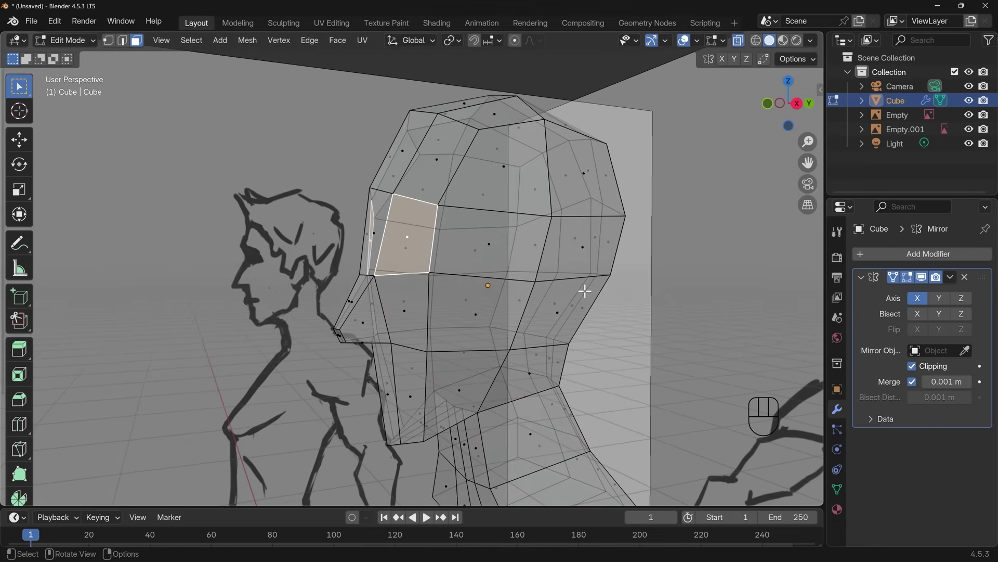
Inset the two stacked faces on the side of the head at ear level and extrude them outward as ears
key("KP_3")
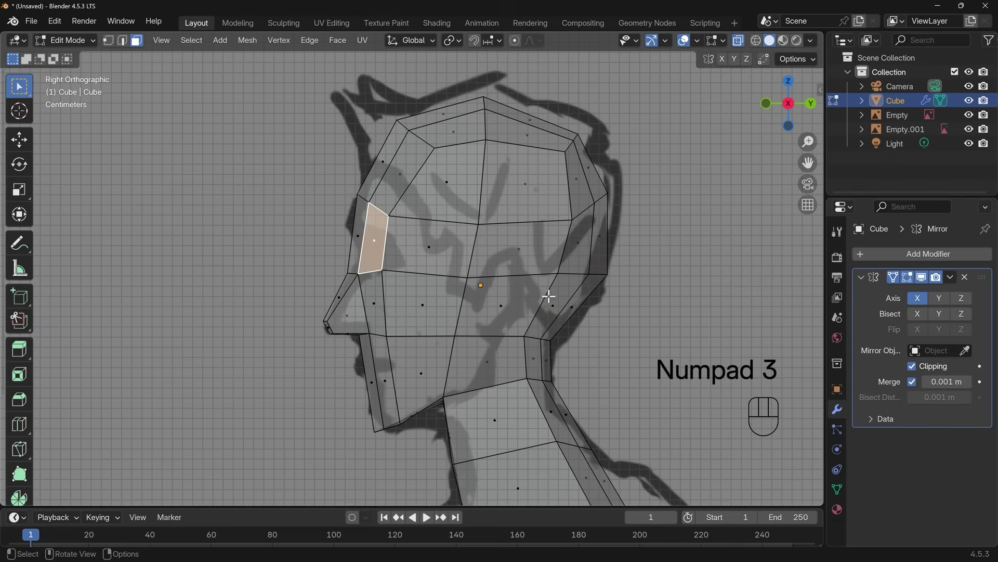
left_click(502, 304)
left_click(514, 258, "shift")
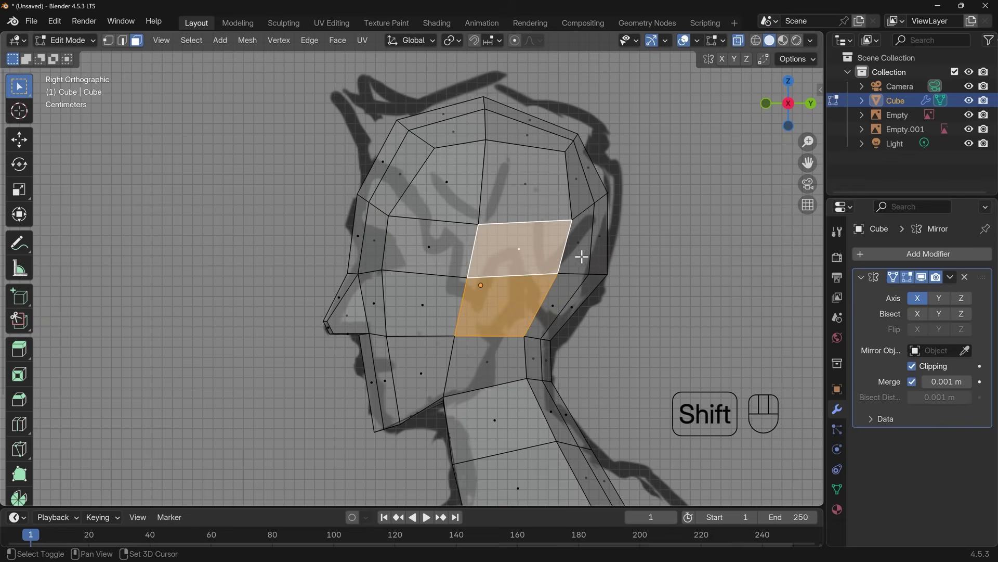
key("i")
left_click(613, 240)
middle_click_drag(613, 239, 647, 289)
key("e")
left_click(648, 282)
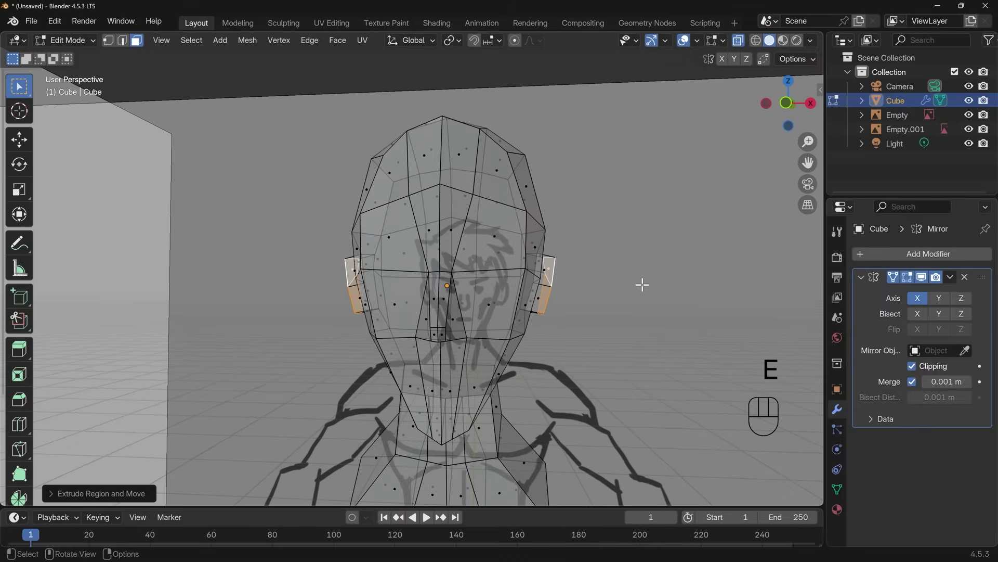
Move the ear's lower and upper outer vertices in front view to follow the ear outline of the reference
key("KP_1")
key("1")
key("g")
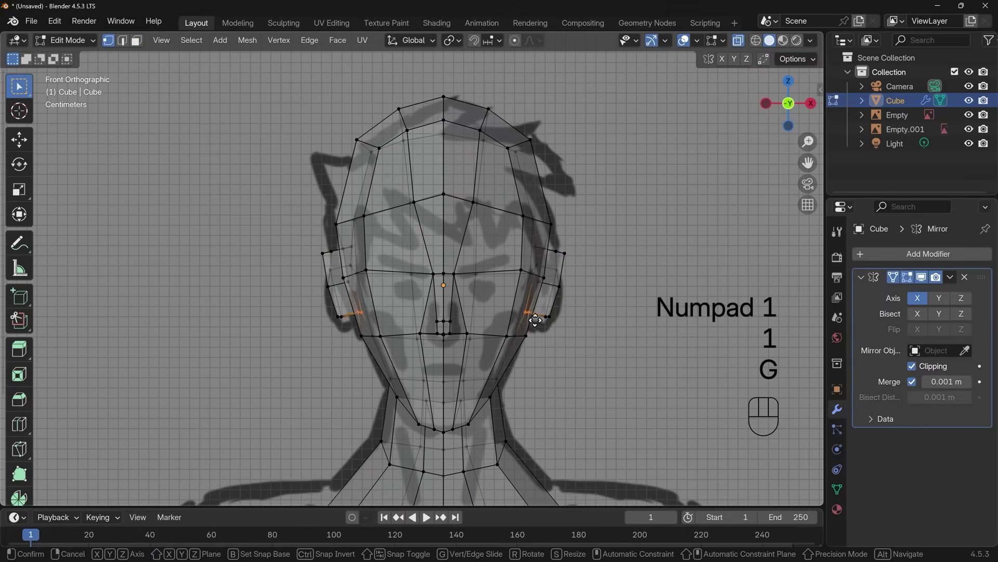
left_click(554, 246)
key("g")
left_click(556, 261)
Reposition the inner vertices at the top of the ear, where it joins the head, in front view
mouse_move(553, 246)
left_mouse_down()
mouse_move(569, 264)
mouse_move(546, 260)
left_mouse_up()
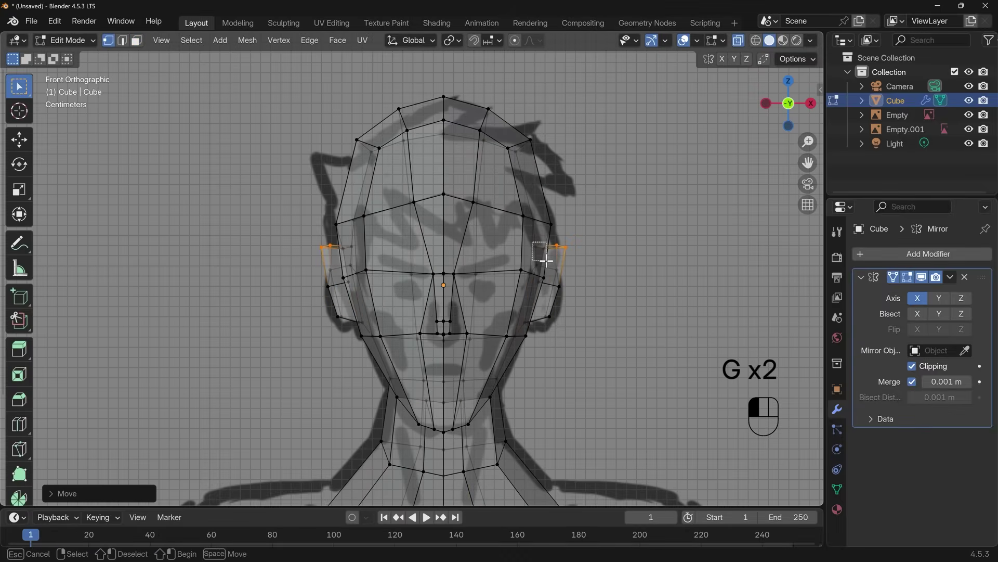
key("g")
left_click(548, 271)
left_click(538, 264)
key("g")
left_click(546, 263)
key("g")
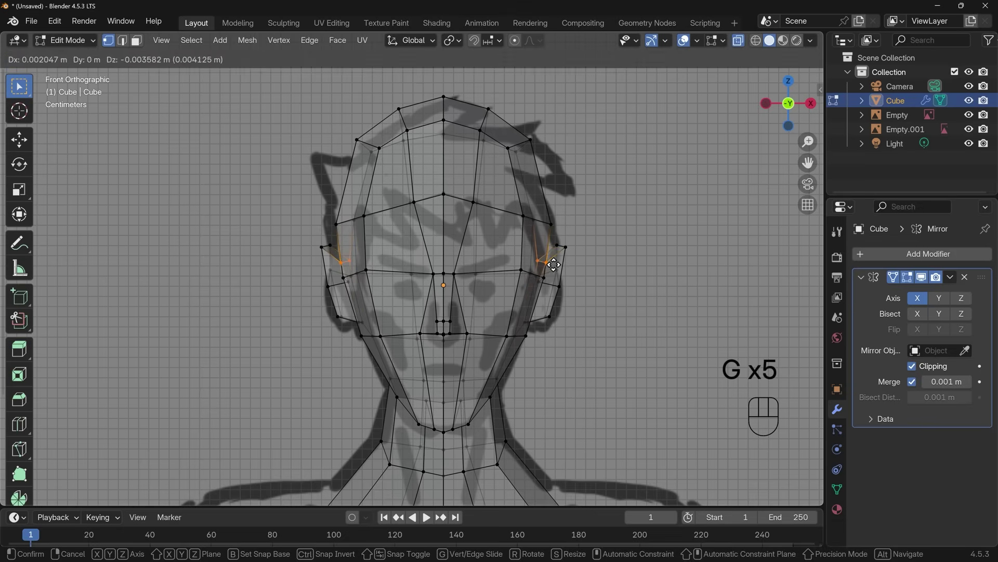
Adjust the ear's tip, middle and lobe vertices in front view to refine its outer contour
left_click(565, 246)
key("g")
left_click(583, 263)
key("g")
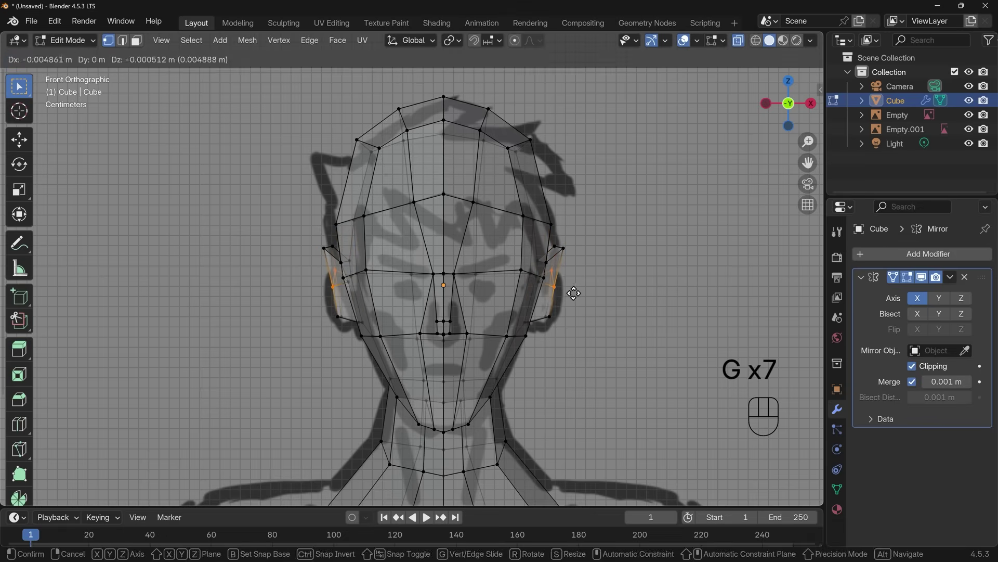
left_click(573, 312)
key("g")
left_click(560, 338)
Reposition the vertices along the ear's top and rear edge from the side to shape its profile
key("Tab")
middle_click_drag(560, 338, 520, 218)
key("Tab")
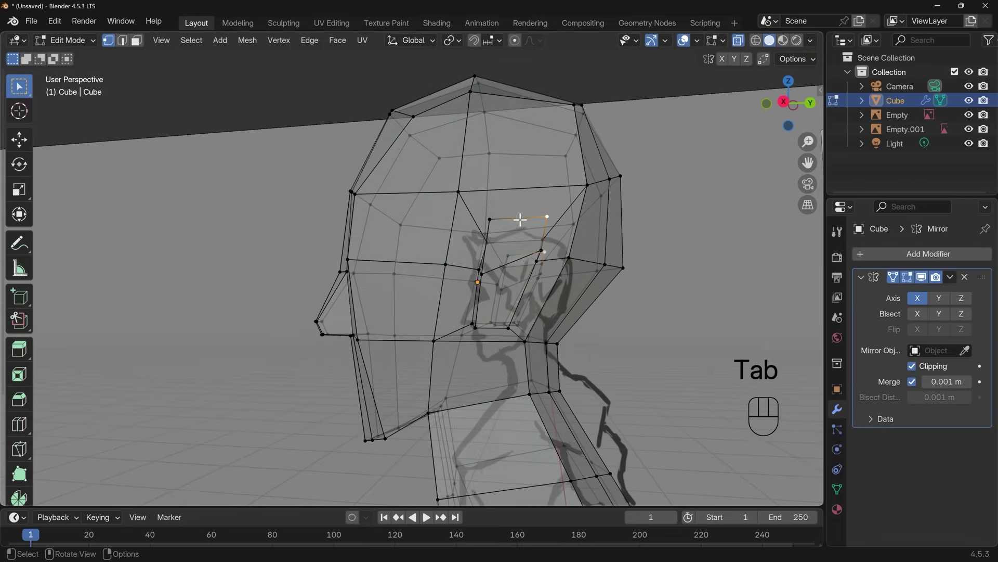
key("g")
middle_click_drag(570, 269, 712, 296)
left_click(590, 272)
key("g")
left_click(586, 280)
left_click_drag(565, 242, 606, 265)
key("g")
left_click(612, 270)
Examine the whole head in solid view outside mesh editing
middle_click_drag(612, 270, 599, 322)
key("Tab")
scroll(560, 273, "down", 6)
key("alt+z")
mouse_move(436, 317)
middle_mouse_down()
mouse_move(361, 319)
mouse_move(485, 323)
mouse_move(432, 320)
middle_mouse_up()
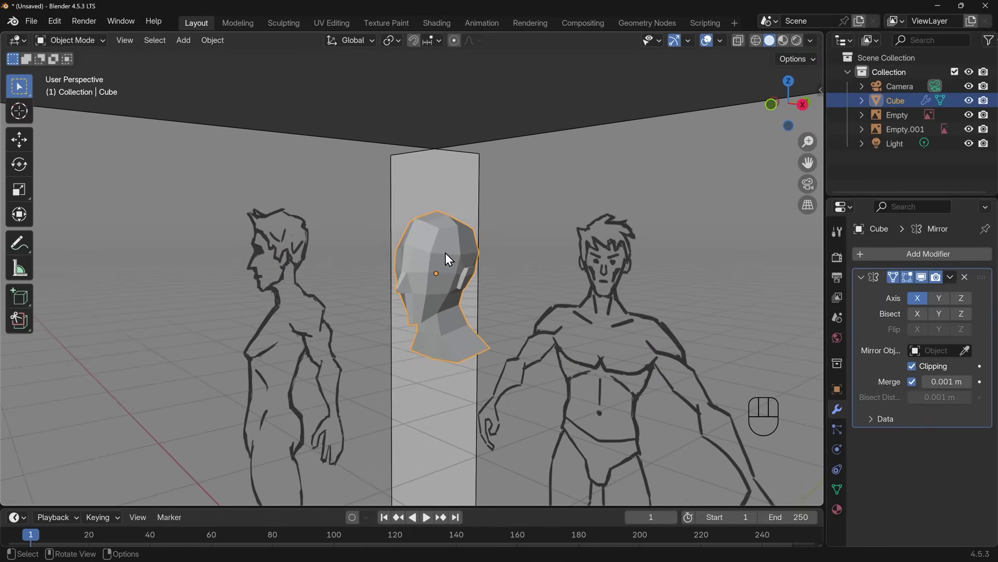
scroll(445, 266, "up", 4)
Move the temple vertex at the outer end of the brow slightly back in the head's side view
key("Tab")
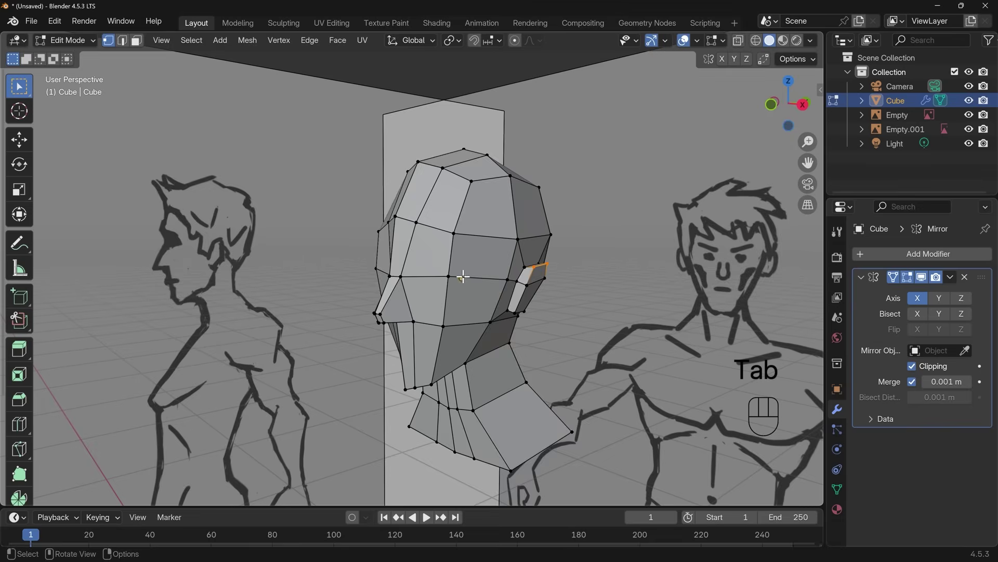
middle_click_drag(444, 276, 396, 265)
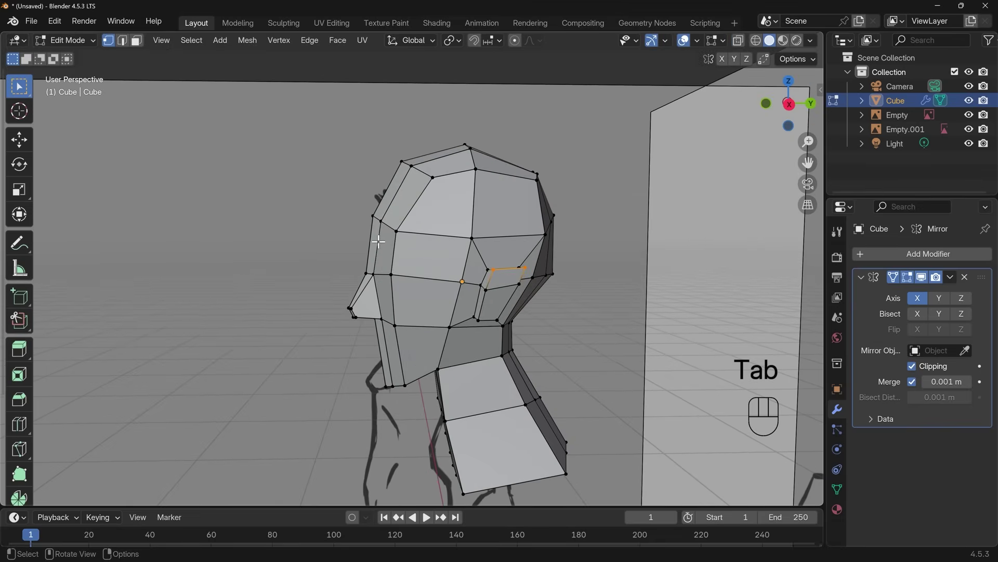
key("1")
left_click(396, 231)
key("g")
left_click(405, 228)
key("g")
left_click(407, 228)
key("g")
left_click(407, 228)
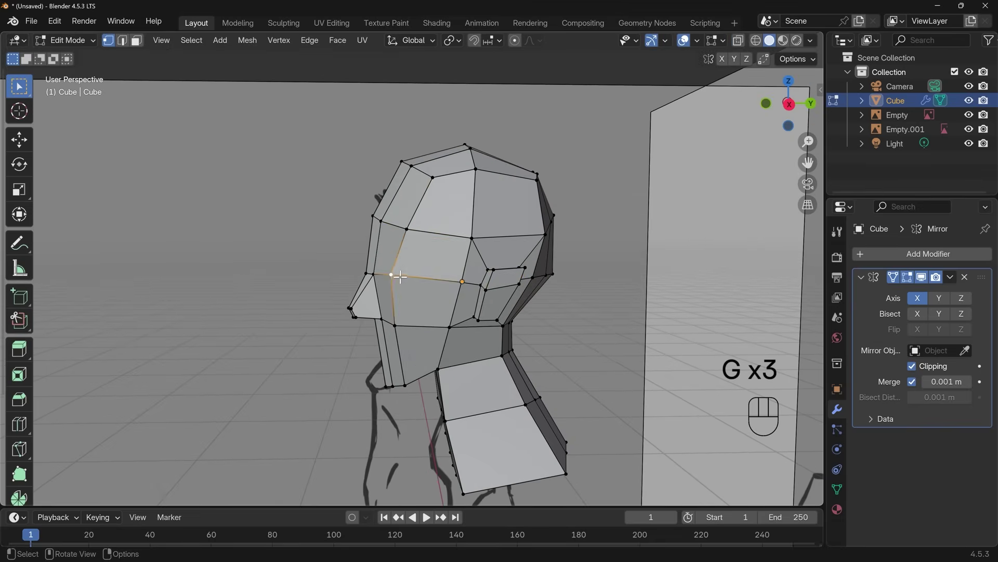
Reposition the vertices along the outer cheek and jawline to round the side of the face
left_click(403, 327)
left_click(405, 385)
key("g")
left_click(410, 385)
middle_click_drag(483, 364, 655, 357)
key("g")
middle_click_drag(536, 362, 548, 383)
Move the forehead vertex beside the centreline and the outer upper forehead vertex to smooth the forehead
left_click(461, 224)
key("g")
left_click(465, 203)
left_click(482, 183)
key("g")
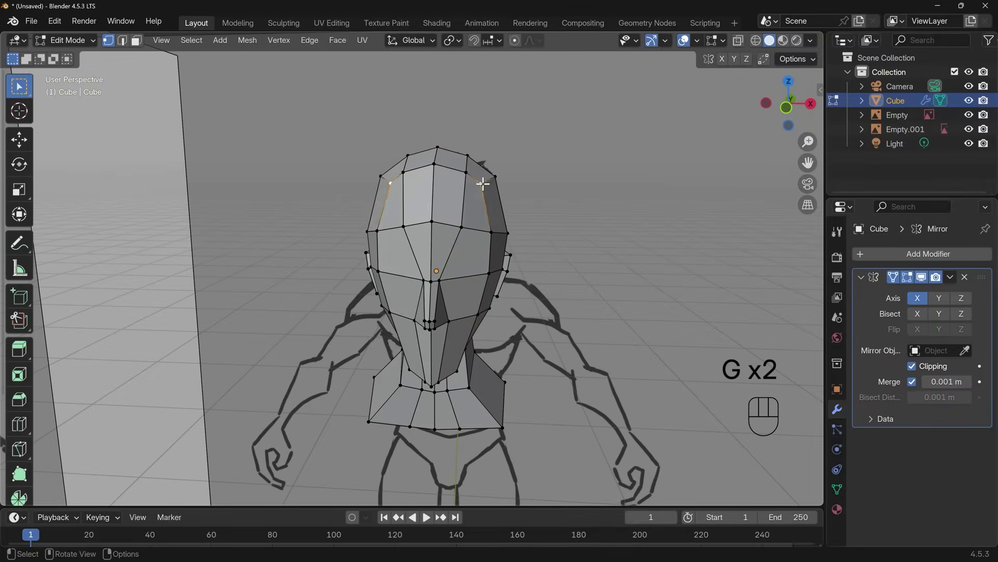
left_click(489, 186)
Move the upper corner vertex at the back of the head outward to even out the skull
middle_click_drag(583, 221, 286, 232)
left_click(312, 174)
key("g")
left_click(311, 173)
key("g")
left_click(307, 174)
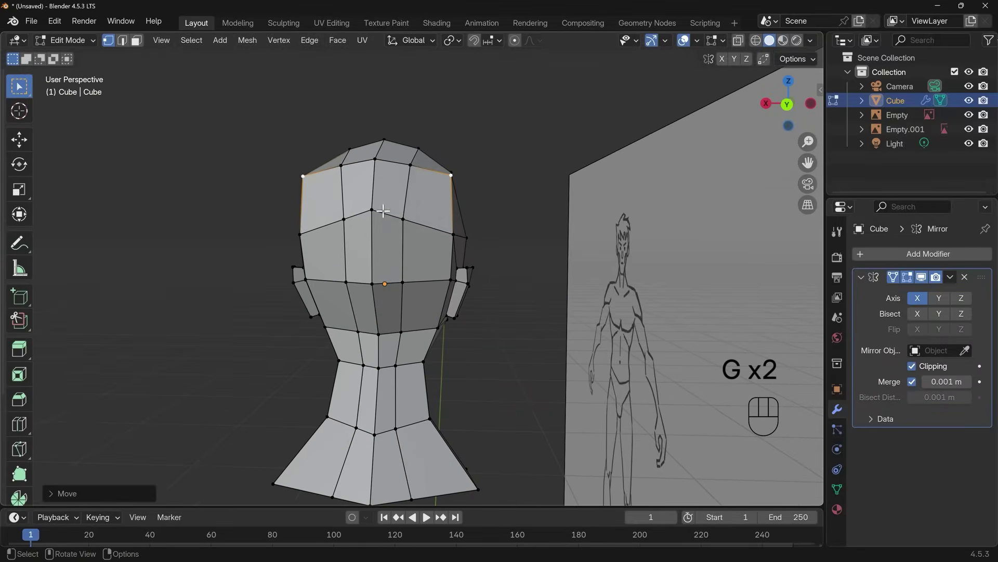
Reposition the vertices along the back of the skull from the side to round its profile
middle_click_drag(381, 212, 568, 249)
key("g")
key("g")
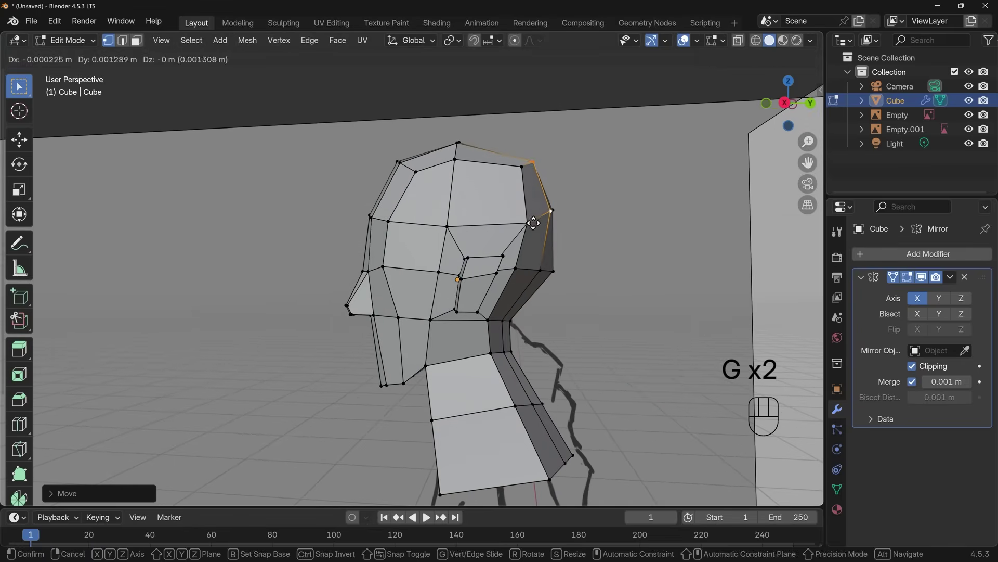
key("g")
key("g")
key("g")
left_click(548, 272)
Select the vertical edge row on the rear side of the neck down to its base and slide it for even spacing
middle_click_drag(548, 272, 529, 362)
middle_click_drag(436, 358, 442, 275, "shift")
left_click(468, 389, "ctrl")
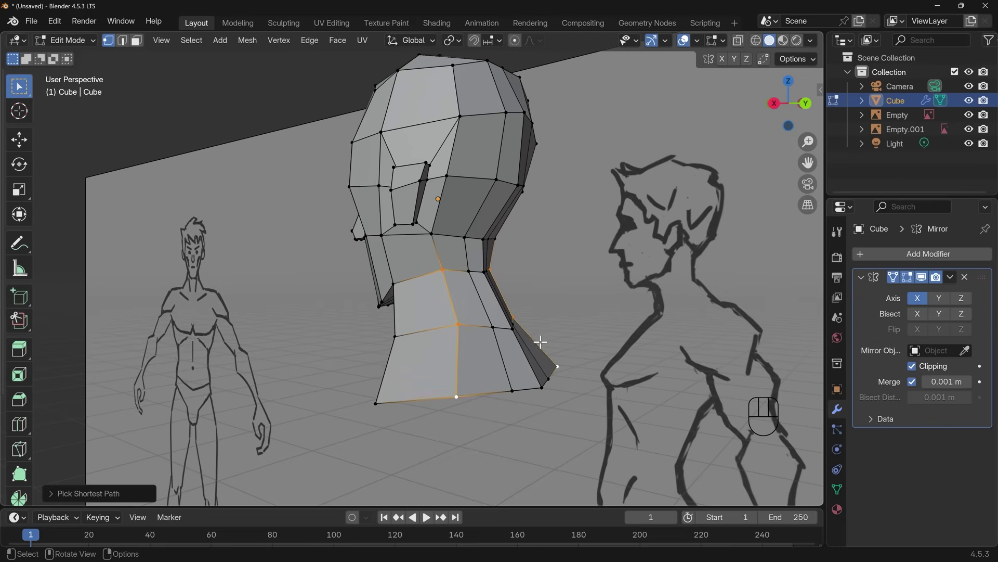
key("g")
key("g")
left_click(548, 321)
key("g")
key("g")
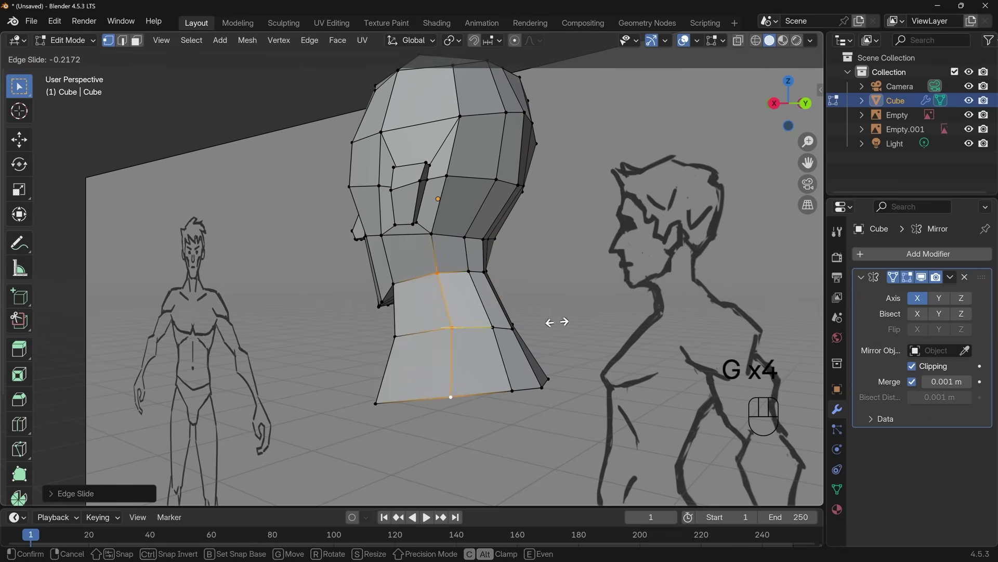
left_click(557, 321)
Slide the adjacent vertical edge row on the side of the neck and adjust the nearby vertices
middle_click_drag(557, 321, 497, 365)
left_click(428, 312)
left_click(442, 443, "ctrl")
key("g")
key("g")
left_click(567, 390)
middle_click_drag(414, 350, 347, 333)
left_click_drag(343, 108, 383, 268)
key("g")
left_click(468, 283)
Slide the neck's side edges toward the back and move the neck's top side vertex below the jaw backward
middle_click_drag(390, 297, 453, 339)
key("g")
key("g")
left_click(501, 437, "ctrl")
key("g")
key("g")
left_click(541, 415)
key("g")
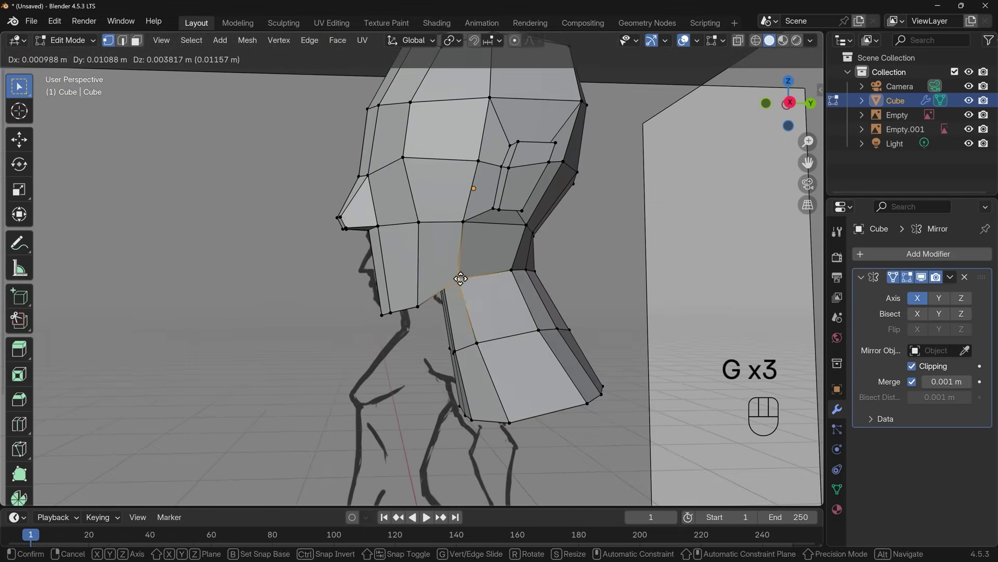
left_click(462, 281)
Slide the vertical edge row running from the jaw corner to the neck base to even the neck faces
middle_click_drag(463, 280, 520, 218)
left_click(460, 273)
left_click(504, 378, "ctrl")
key("g")
key("g")
left_click(526, 368)
key("g")
key("g")
left_click(528, 370)
Slide the vertical edge row on the front side of the neck to refine its spacing
middle_click_drag(529, 370, 581, 345)
left_click(458, 264)
left_click(513, 395, "ctrl")
key("g")
key("g")
left_click(536, 372)
Slide the vertical edge row nearest the throat down to the neck base to finish rounding the neck
left_click(446, 277)
left_click(480, 406, "ctrl")
key("g")
key("g")
left_click(504, 397)
key("g")
key("g")
left_click(582, 345)
key("Tab")
middle_click_drag(487, 344, 562, 370)
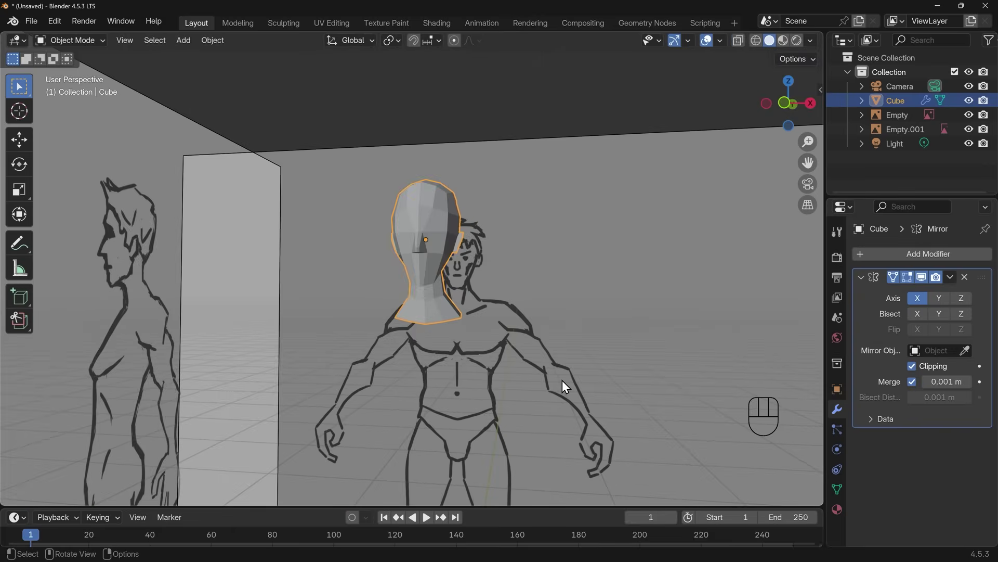
Add a cube at the centre of the chest in front view and scale it down to roughly the torso's width
key("KP_1")
right_click(422, 376, "shift")
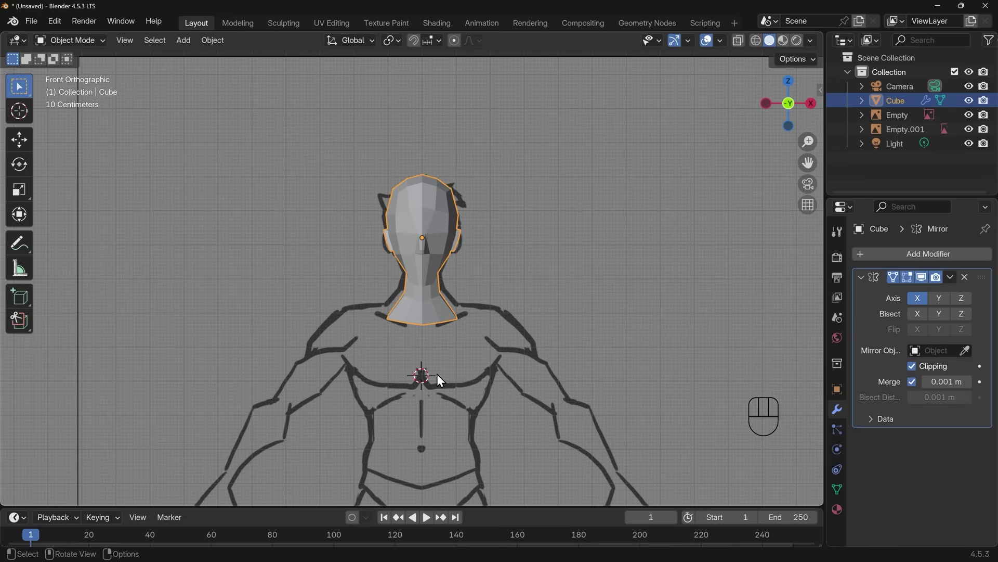
key("shift+a")
mouse_move(410, 272)
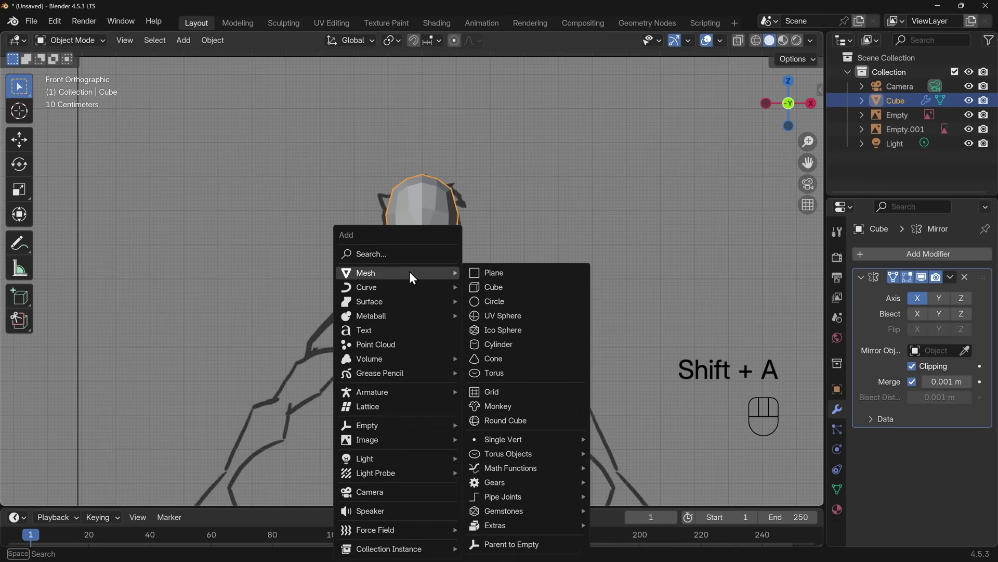
left_click(496, 287)
key("s")
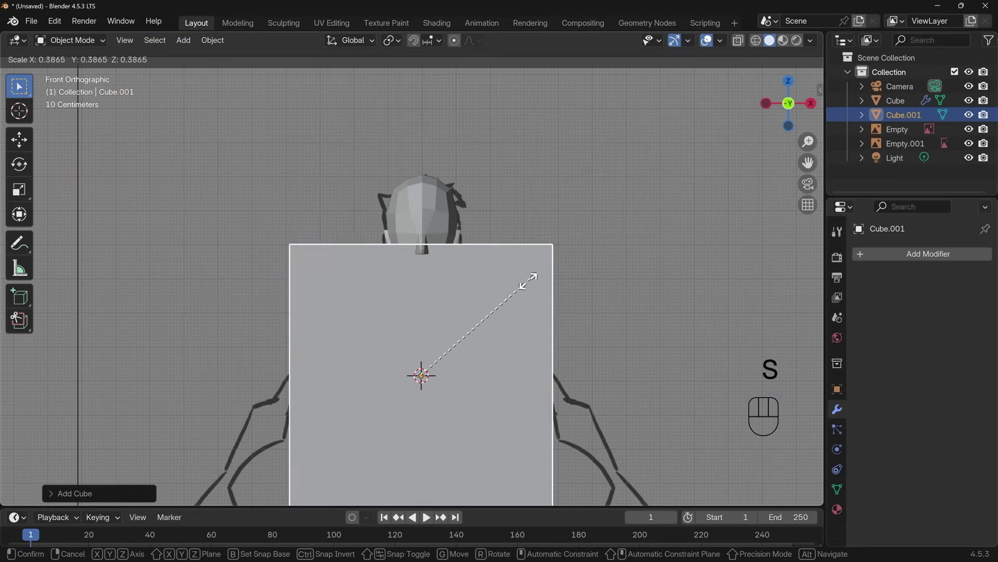
left_click(471, 314)
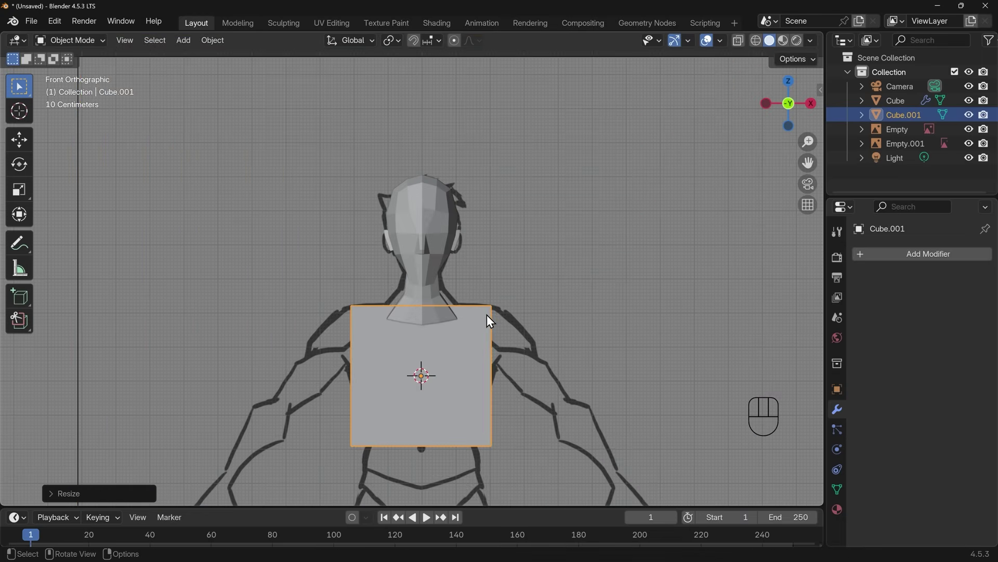
Add a vertical loop cut through the centre of the torso cube
key("Tab")
key("ctrl+r")
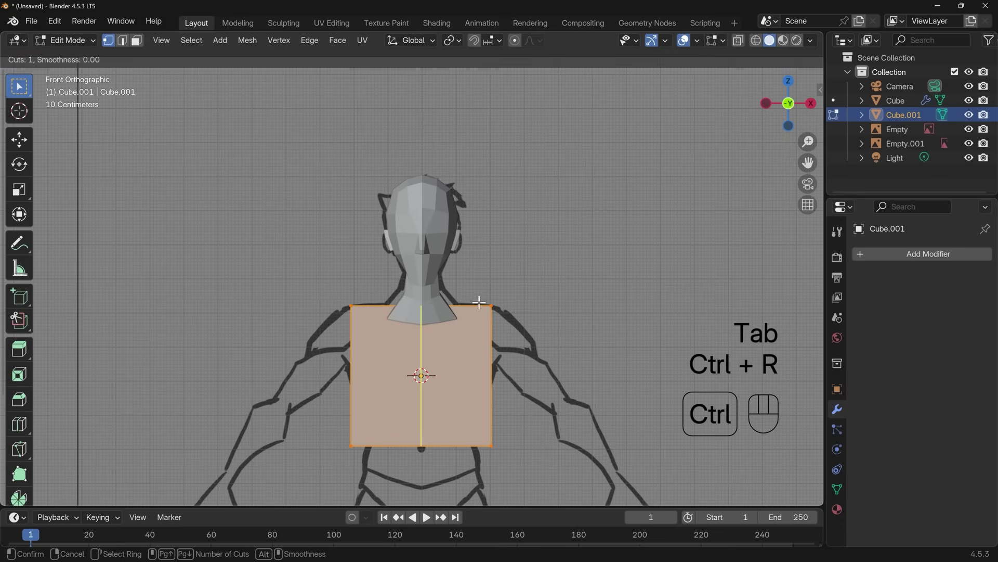
left_click(431, 310)
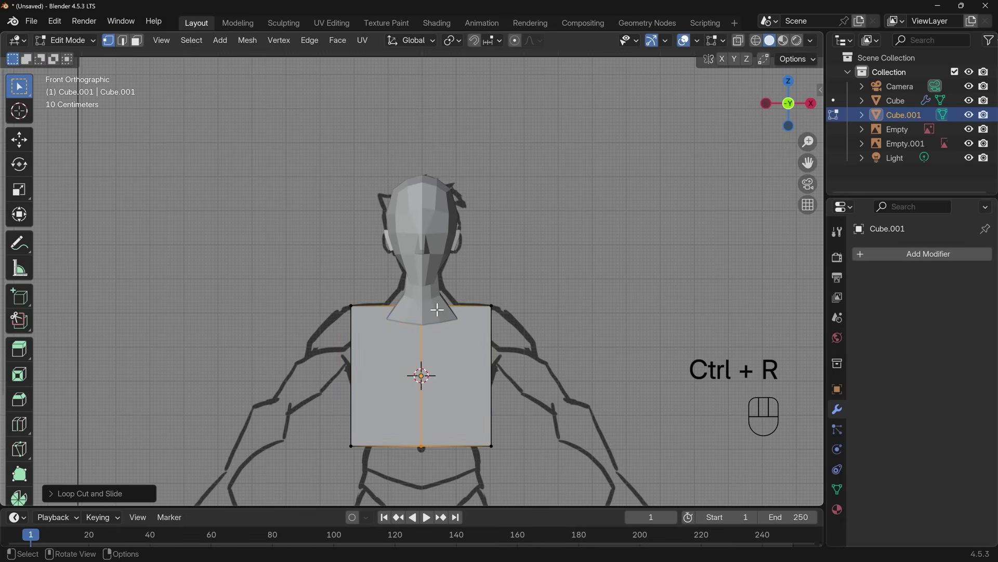
Delete the torso cube's faces on the negative X side of the centre cut
middle_click_drag(512, 326, 590, 356)
key("alt+z")
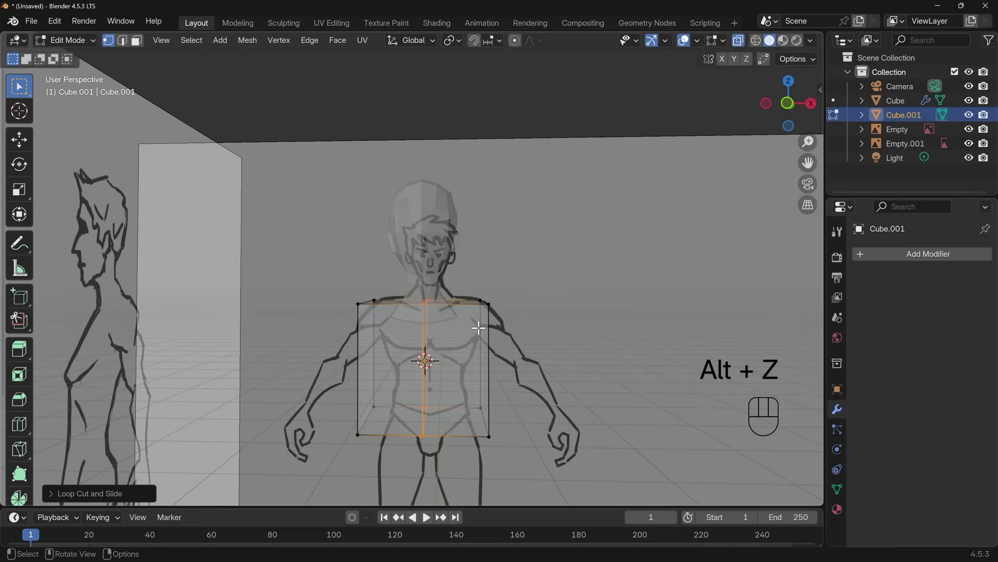
key("3")
left_click_drag(319, 222, 423, 487)
key("Delete")
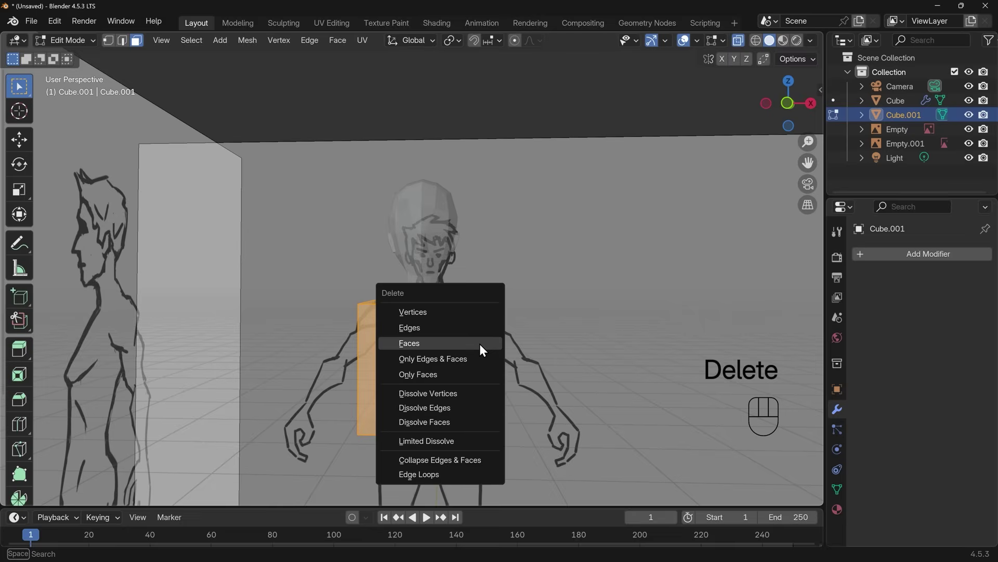
left_click(479, 346)
Add a Mirror modifier on the X axis to the half torso block
middle_click_drag(495, 341, 533, 387)
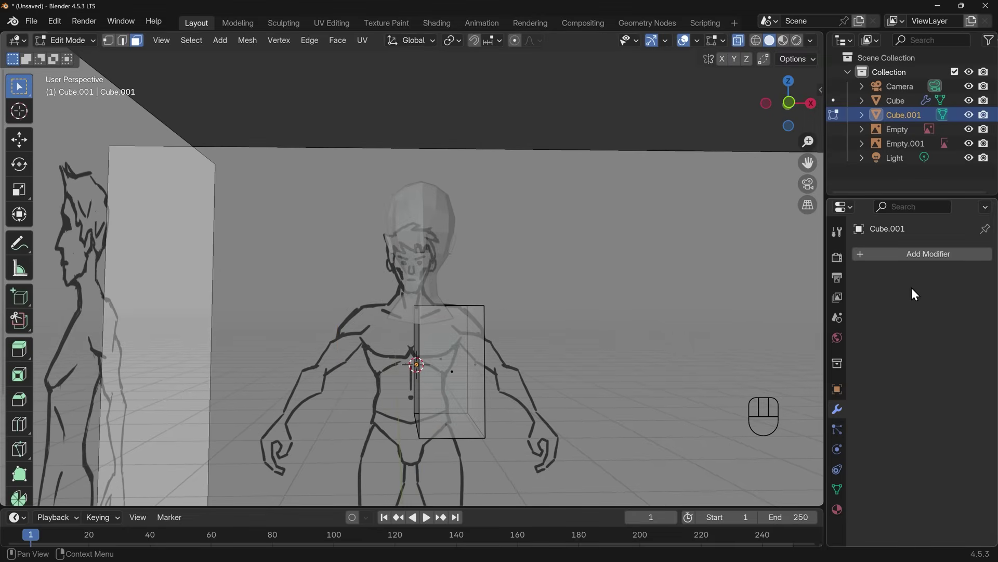
left_click(922, 253)
mouse_move(921, 255)
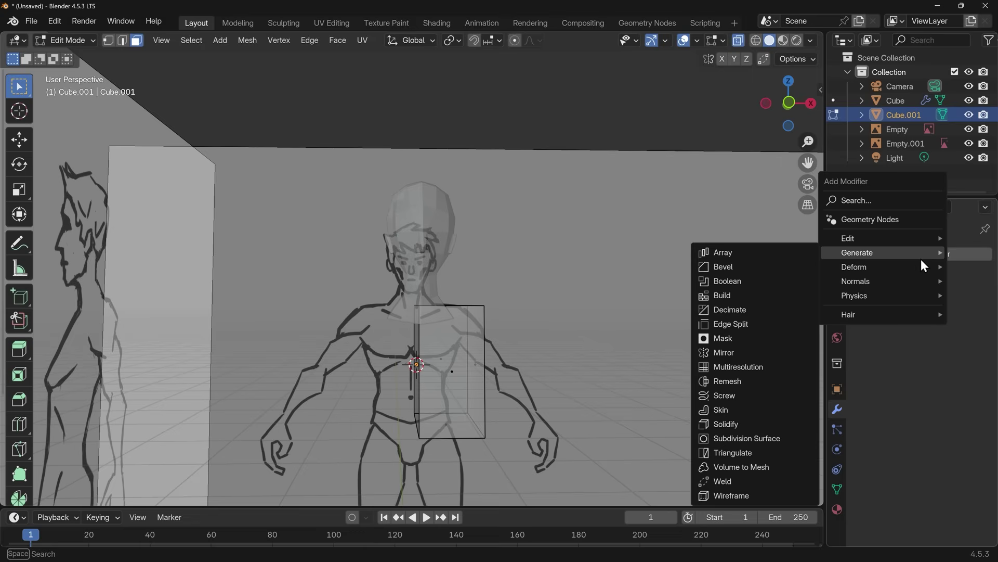
left_click(750, 357)
key("KP_1")
key("1")
key("ctrl+z")
key("ctrl+z")
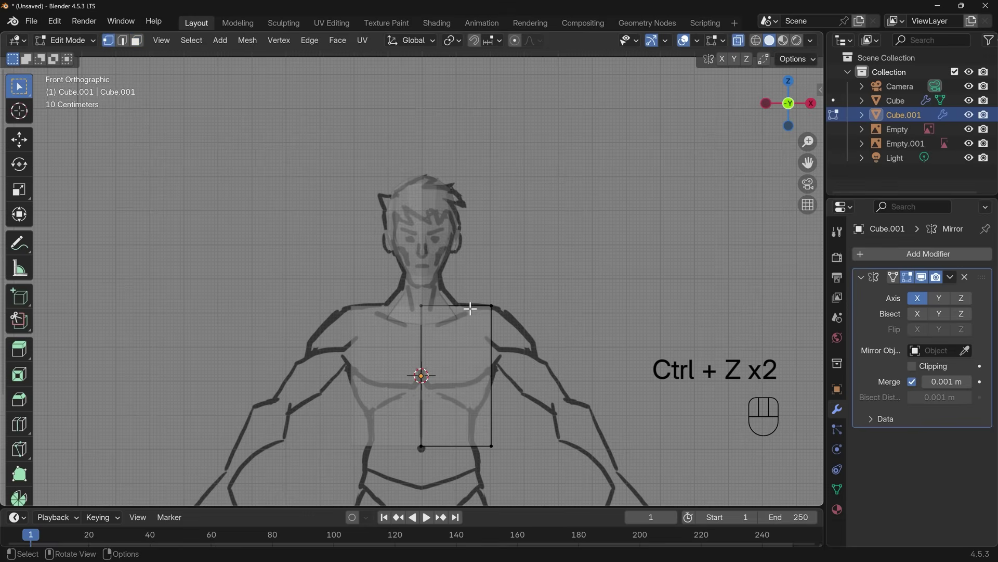
Add a centred vertical loop cut to the half torso block
key("ctrl+r")
left_click(457, 312)
right_click(463, 311)
Move the top vertices of the half torso block to follow the shoulder line of the front reference
left_click_drag(412, 295, 504, 320)
key("g")
left_click(461, 317)
key("g")
left_click(512, 326)
Add a horizontal loop cut across the upper chest of the torso and move its outer vertices in to the armpit
key("ctrl+r")
left_click(499, 331)
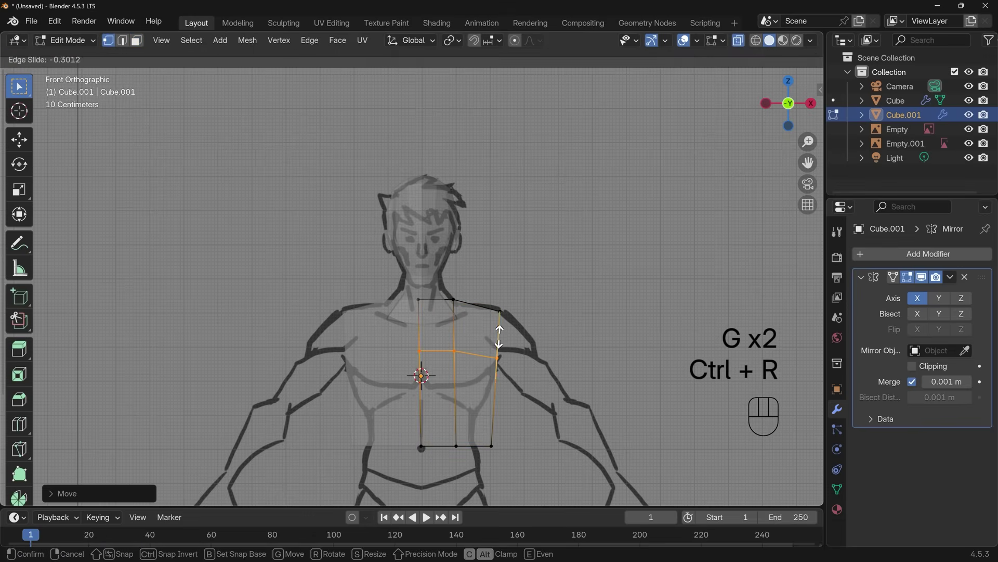
left_click(498, 387)
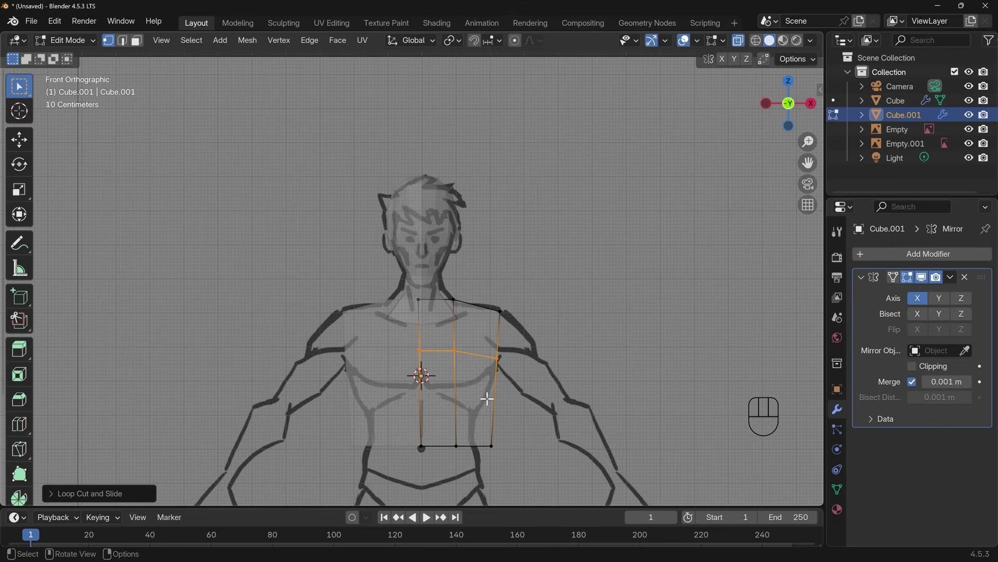
left_click(498, 358)
key("g")
left_click(512, 370)
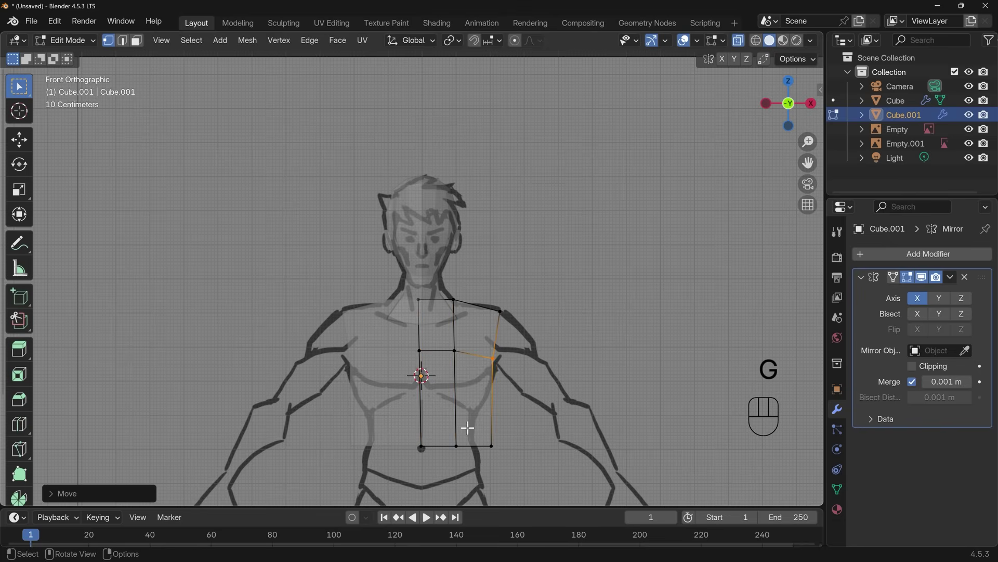
Narrow the torso's bottom vertices by scaling them to about 0.71
left_click_drag(398, 416, 527, 481)
key("s")
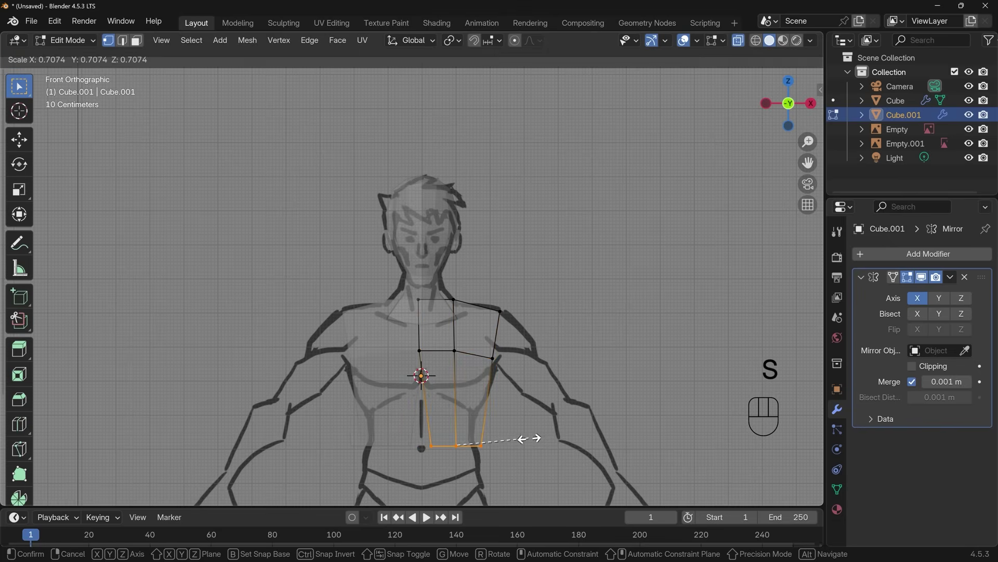
left_click(529, 439)
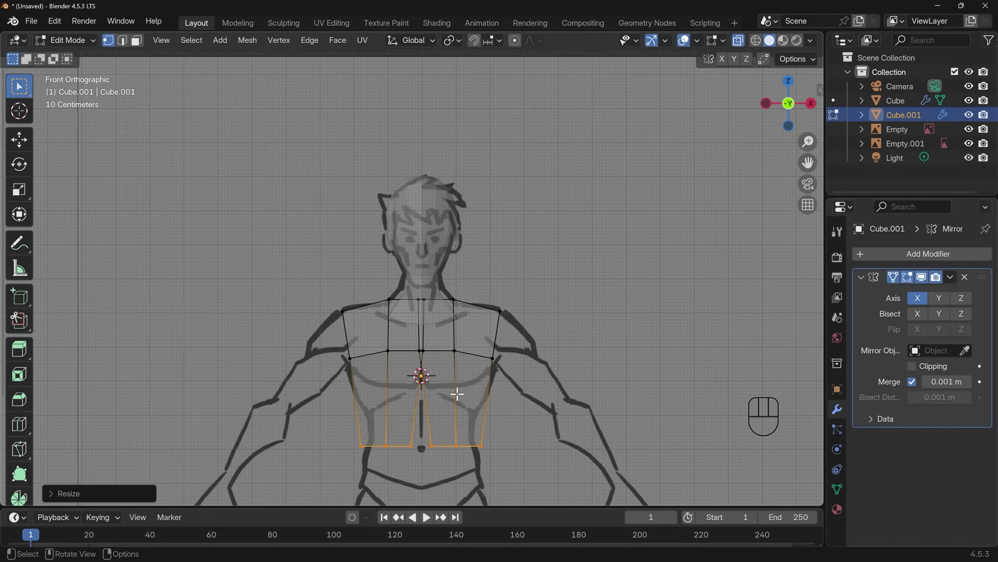
Align the torso's centre-line vertices by scaling them to 0 along the X axis
left_click_drag(404, 292, 437, 427)
left_click_drag(443, 464, 444, 463)
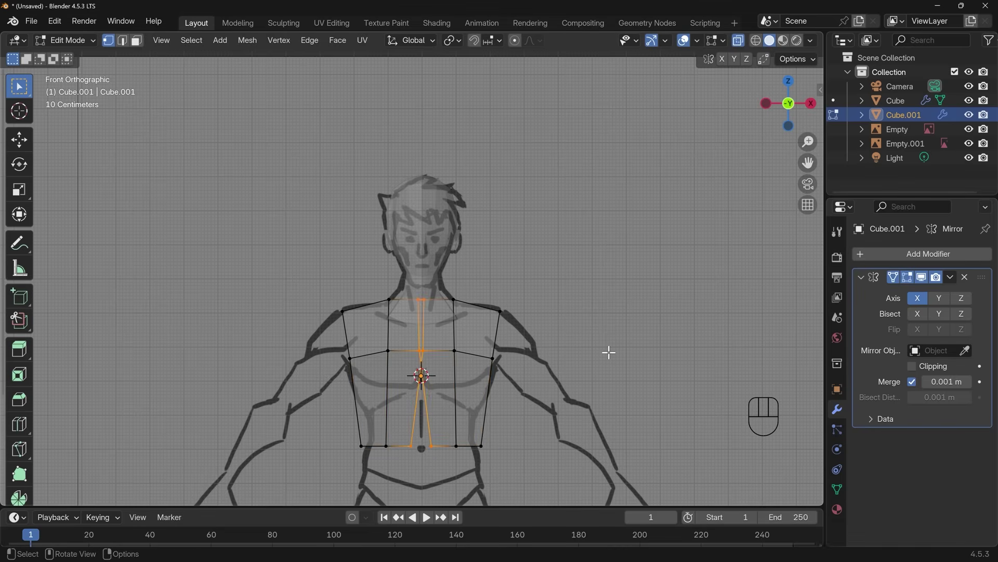
key("s")
key("x")
key("0")
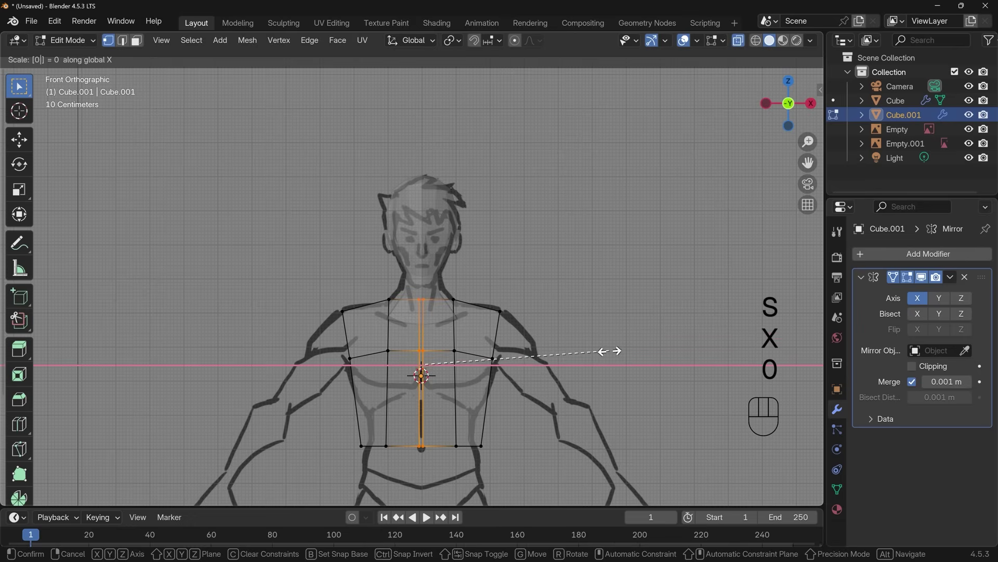
key("Return")
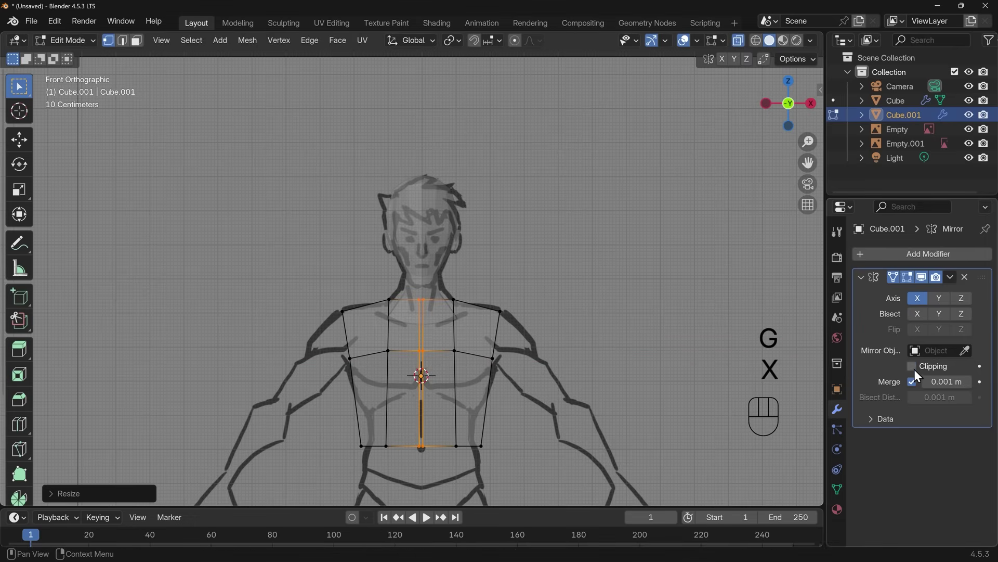
Enable Clipping on the torso's Mirror modifier and move the centre vertices along X onto the mirror plane
key("g")
key("x")
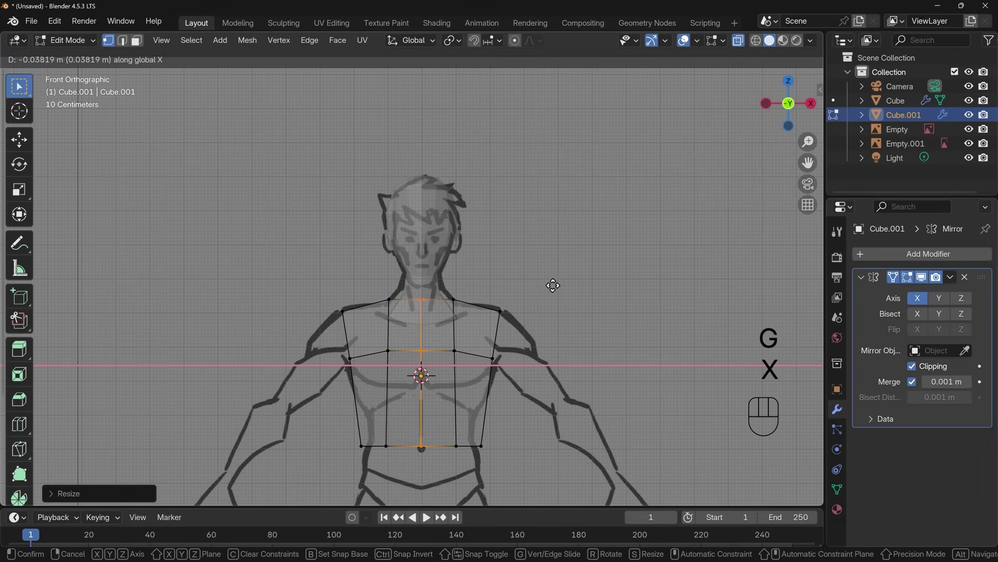
left_click(536, 330)
Add a centred horizontal loop cut across the lower torso and move it inward to the ribcage outline of the front reference
key("ctrl+r")
left_click(468, 395)
right_click(463, 393)
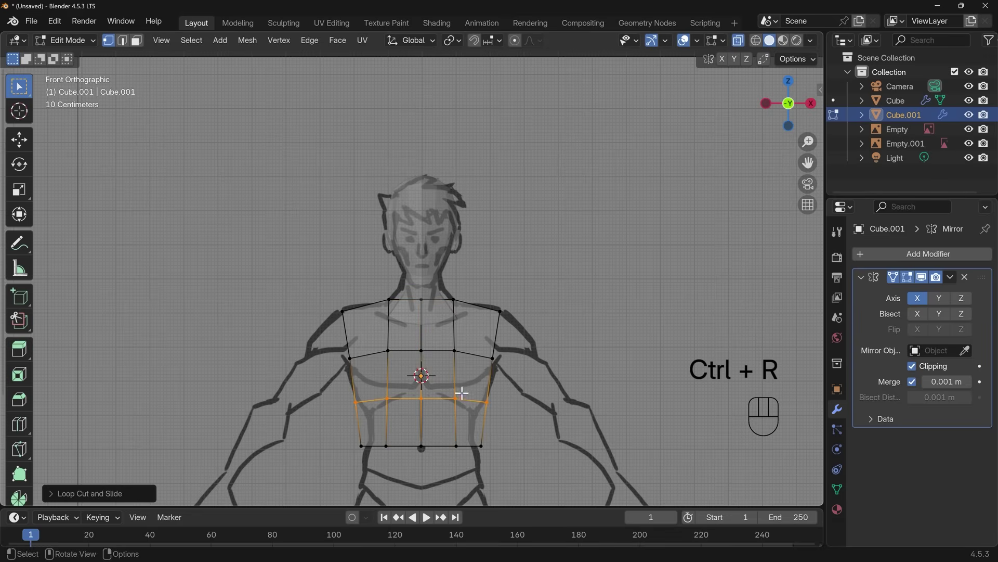
key("g")
left_click(509, 417)
Move the torso's bottom outer and centre vertices to fit the waist of the front reference
left_click_drag(438, 434, 509, 467)
key("g")
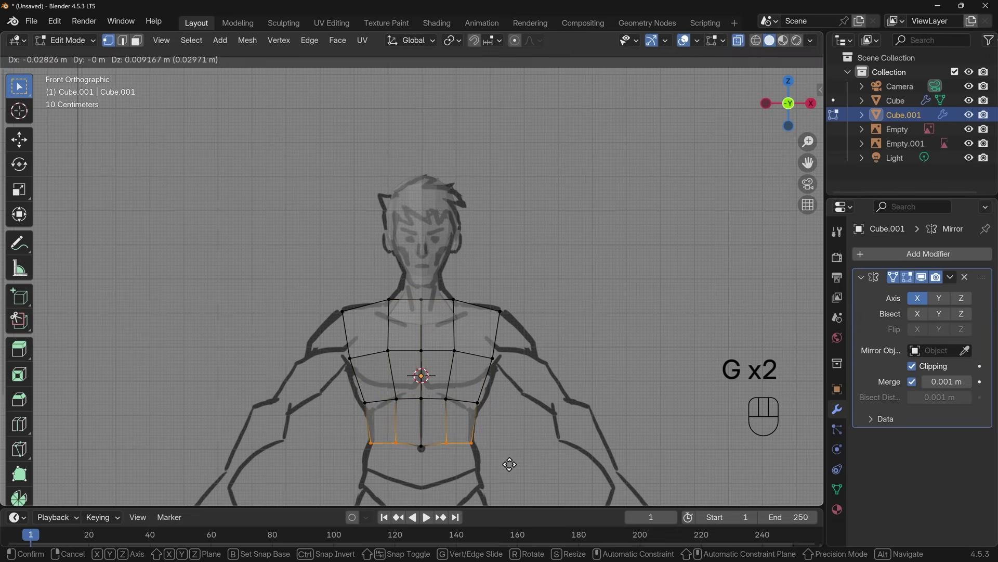
left_click(503, 460)
left_click_drag(411, 431, 438, 457)
key("g")
left_click(434, 450)
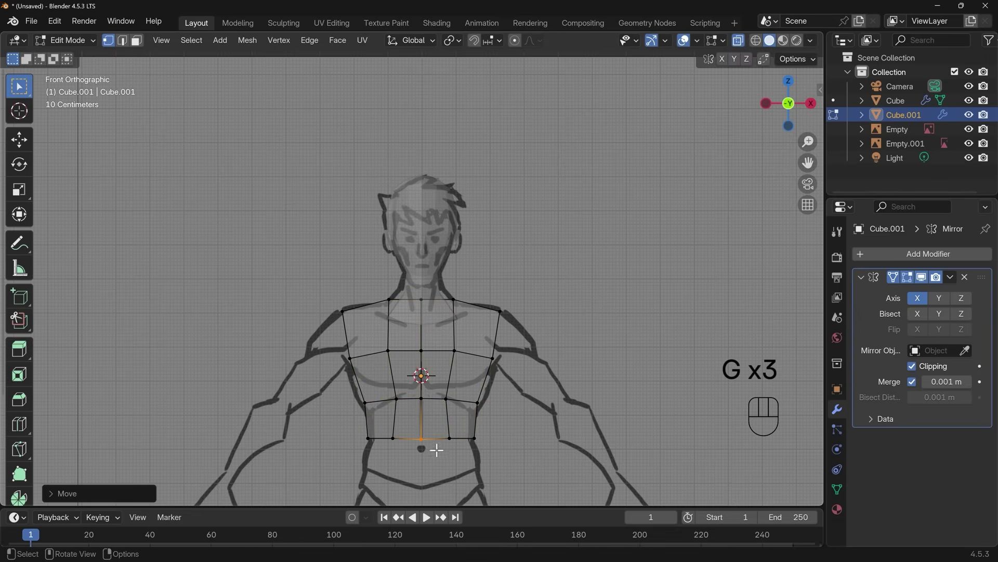
Move the whole torso along the Y axis to line up with the body in the side reference
key("KP_3")
left_click_drag(435, 293, 482, 427)
key("Tab")
key("g")
key("y")
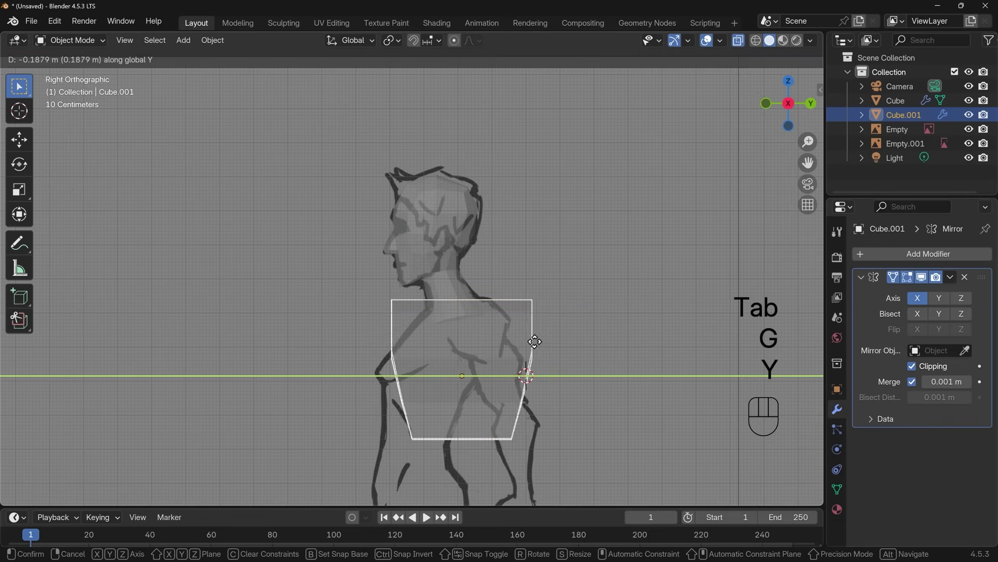
left_click(510, 342)
Move the torso's front vertices to follow the neck base and chest profile of the side reference
key("Tab")
left_click_drag(343, 280, 408, 328)
key("g")
left_click(463, 328)
key("g")
left_click_drag(350, 342, 407, 408)
left_click(426, 363)
key("g")
left_click(406, 388)
Move the torso's back vertices to follow the upper and lower back profile of the side reference
left_click_drag(481, 386, 535, 417)
key("g")
left_click(502, 407)
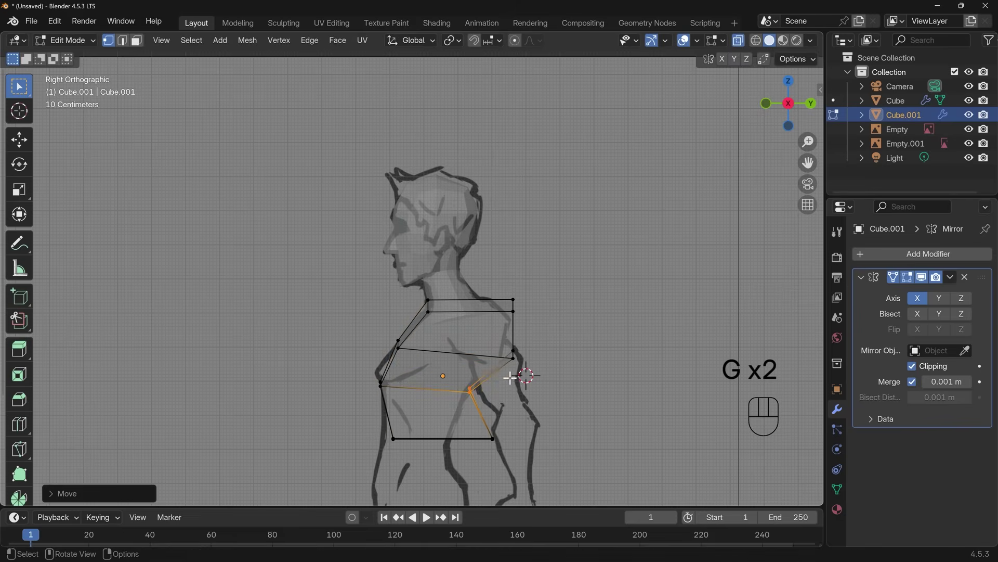
left_click_drag(494, 340, 539, 370)
key("g")
left_click(522, 367)
left_click_drag(493, 286, 537, 327)
key("g")
left_click(515, 326)
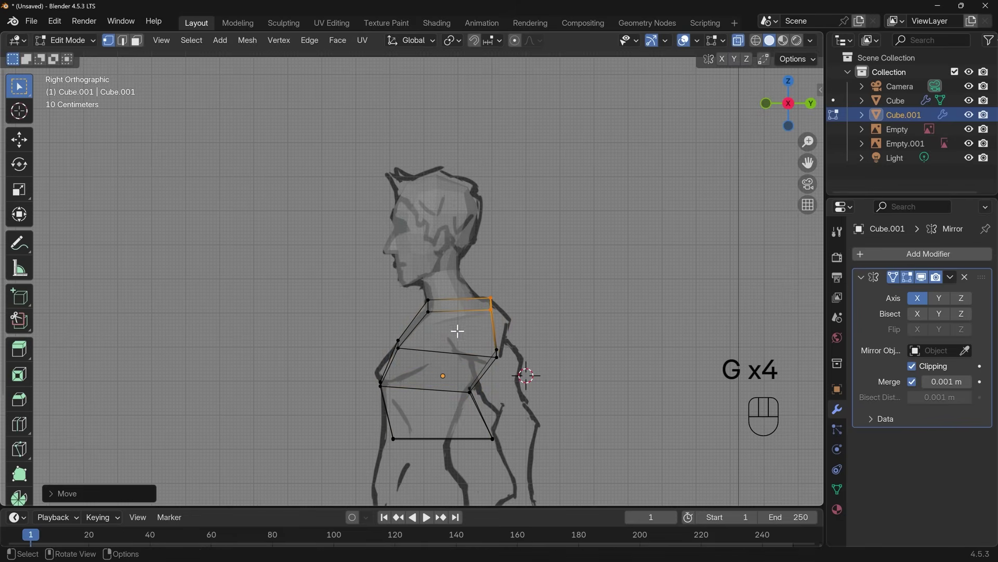
Add a centred vertical loop cut through the side of the torso
key("ctrl+r")
left_click(457, 319)
right_click(483, 328)
Edge-slide the torso's outer back vertical edges inward to round off the back corners
middle_click_drag(515, 359, 402, 352)
left_click(390, 329)
left_click(416, 476, "ctrl")
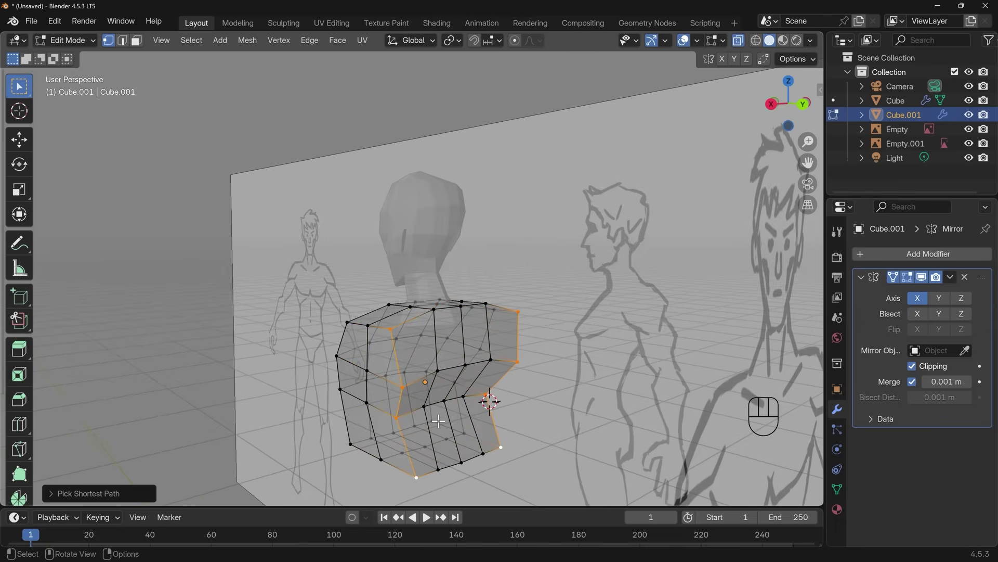
key("g")
key("g")
left_click(446, 418)
key("g")
key("g")
left_click(433, 420)
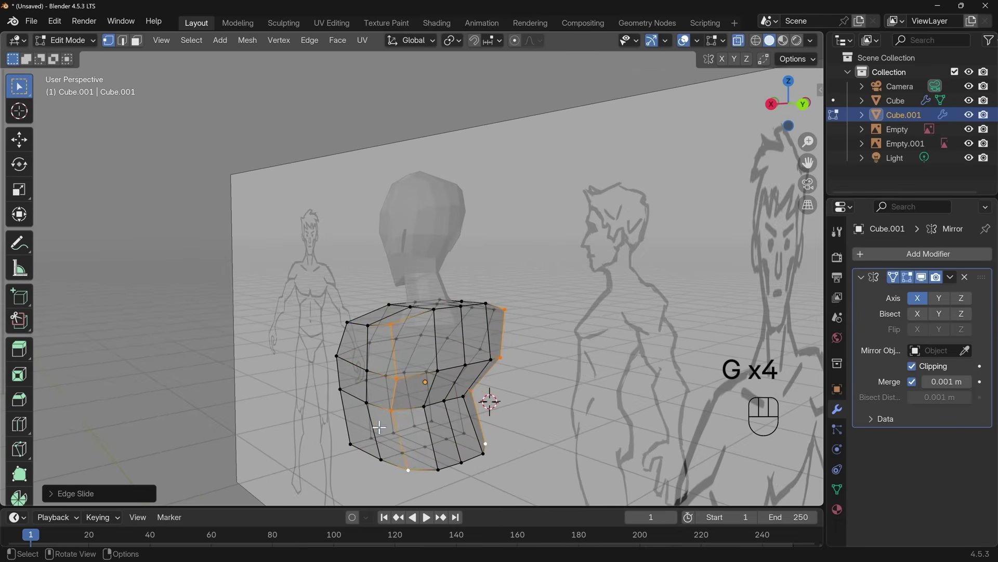
Edge-slide the torso's outer front vertical edges inward to round off the chest corners
middle_click_drag(379, 427, 457, 438)
left_click(415, 458, "ctrl")
key("g")
key("g")
left_click(460, 428)
key("g")
key("g")
left_click(497, 433)
Scale down the torso's bottom edge loop and move it to match the waist in the side reference
key("KP_3")
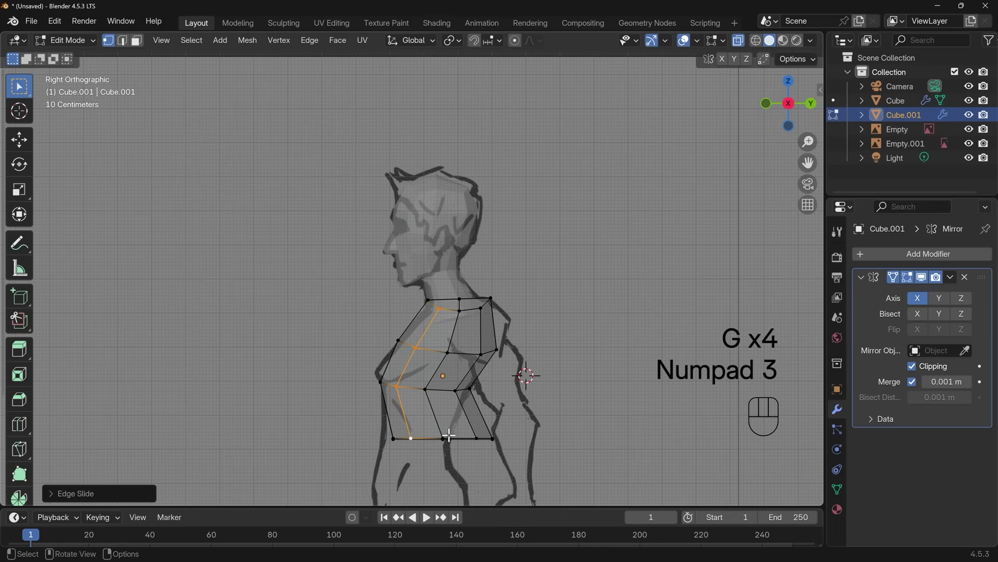
left_click(416, 438, "alt")
key("s")
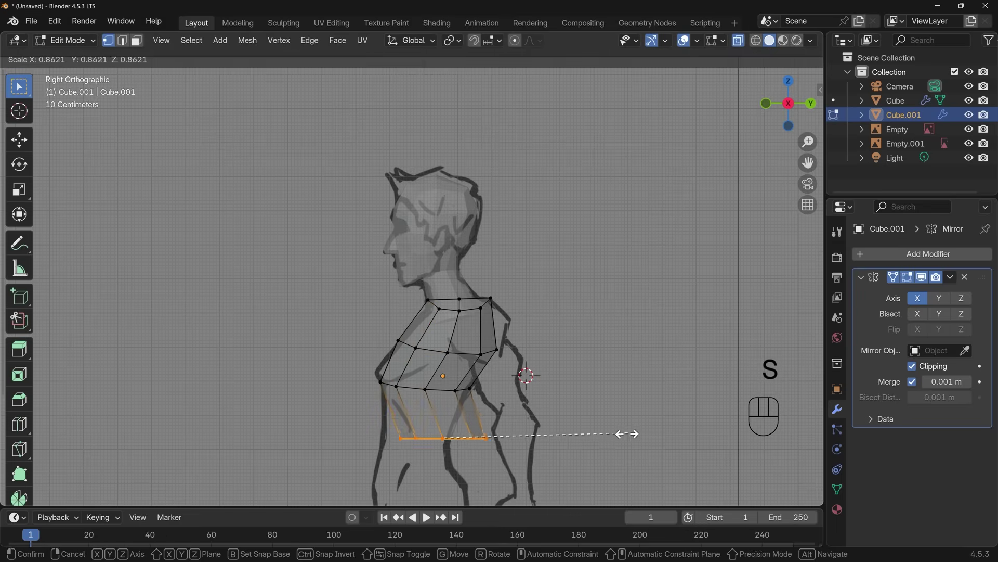
left_click(606, 436)
key("g")
left_click(559, 430)
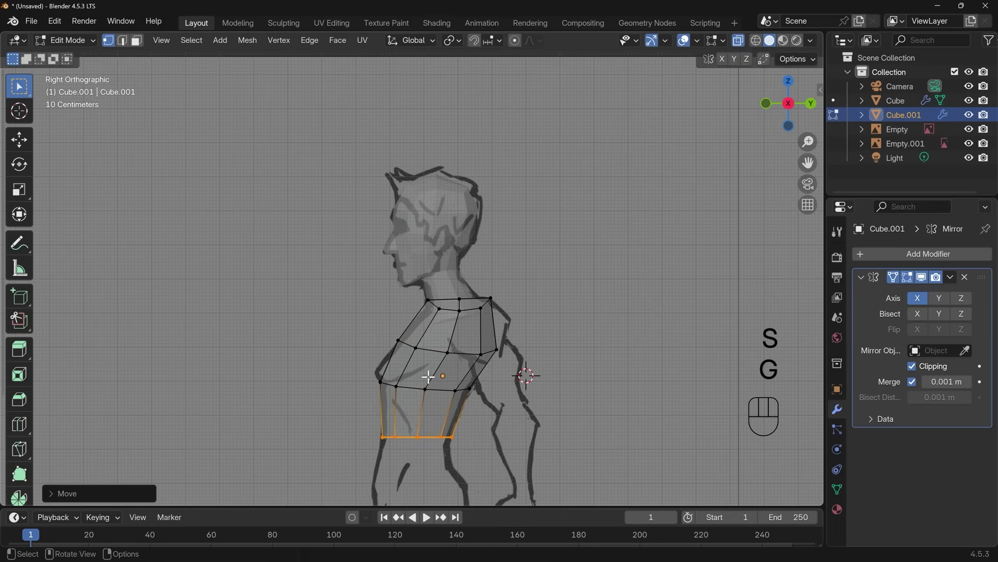
Place the 3D cursor at the pelvis in the front reference and add a cube there scaled to about 0.145
middle_click_drag(428, 375, 551, 425)
key("KP_1")
scroll(468, 457, "up", 3)
key("3")
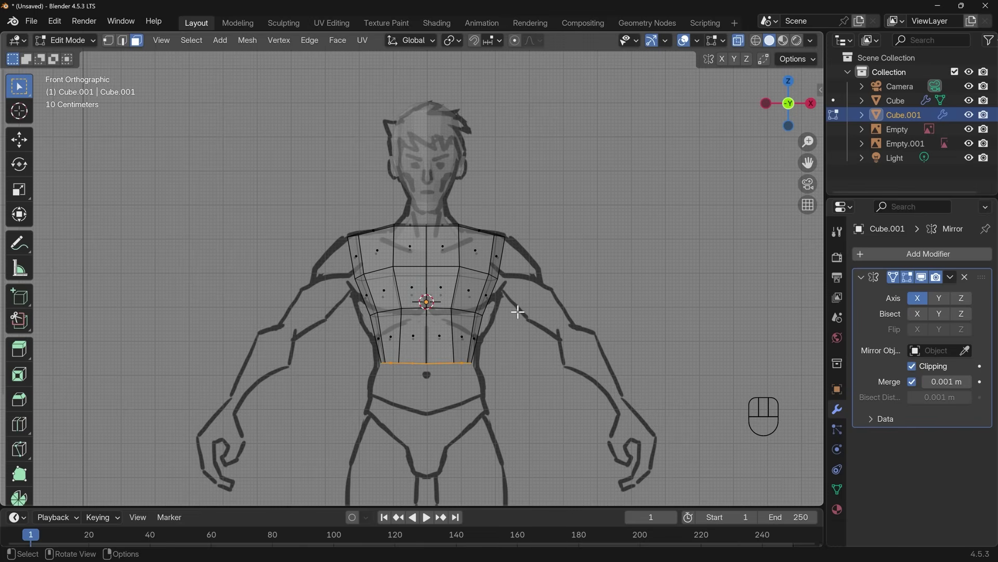
key("Tab")
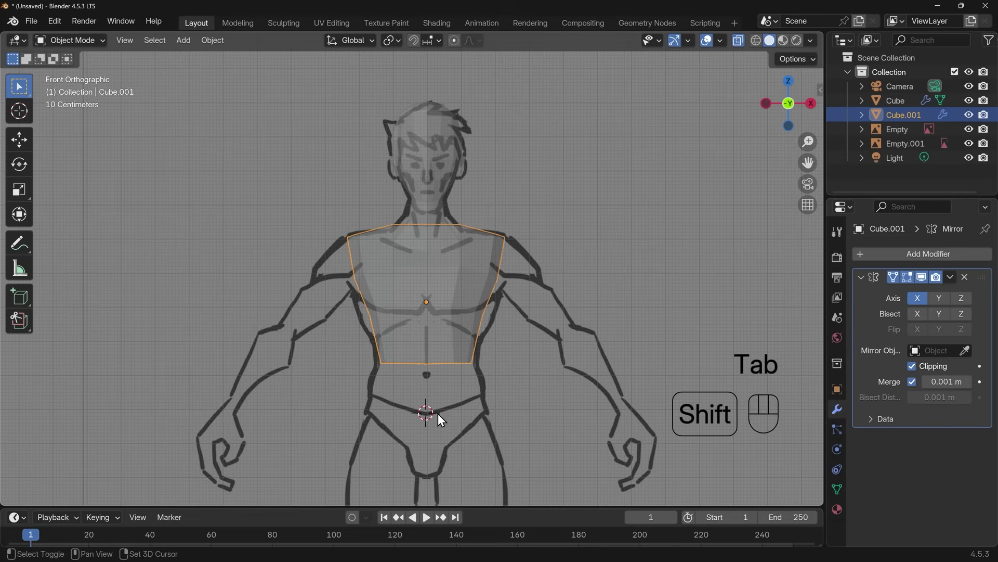
key("shift+a")
mouse_move(457, 273)
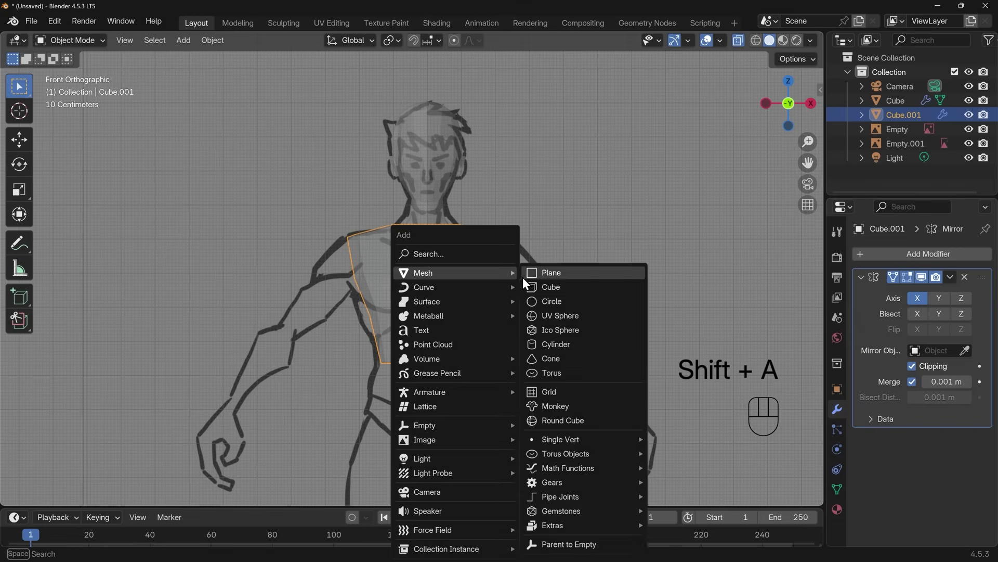
left_click(536, 287)
key("s")
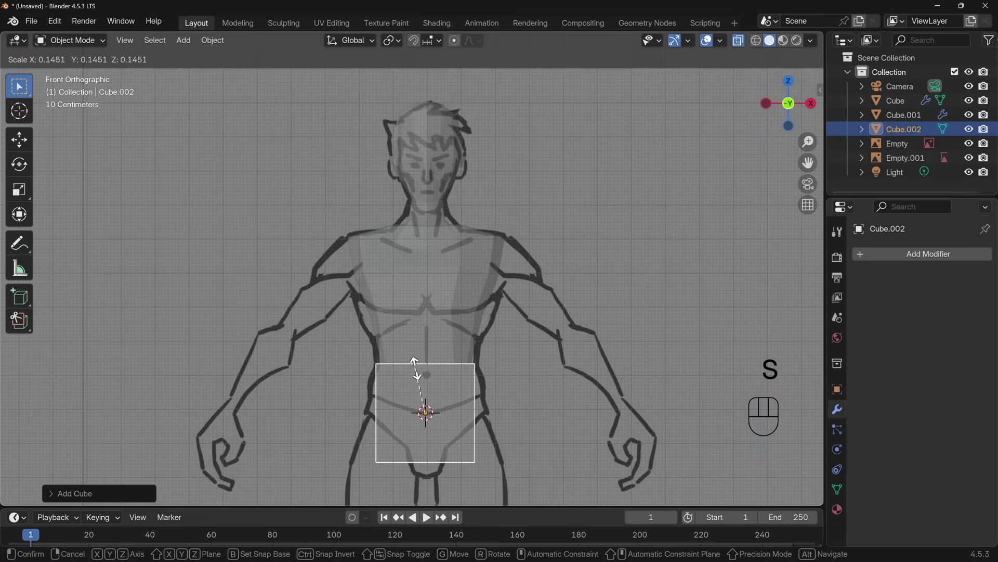
left_click(416, 367)
Cut the pelvis cube vertically down its centre and delete the faces on the negative X side
key("Tab")
key("ctrl+r")
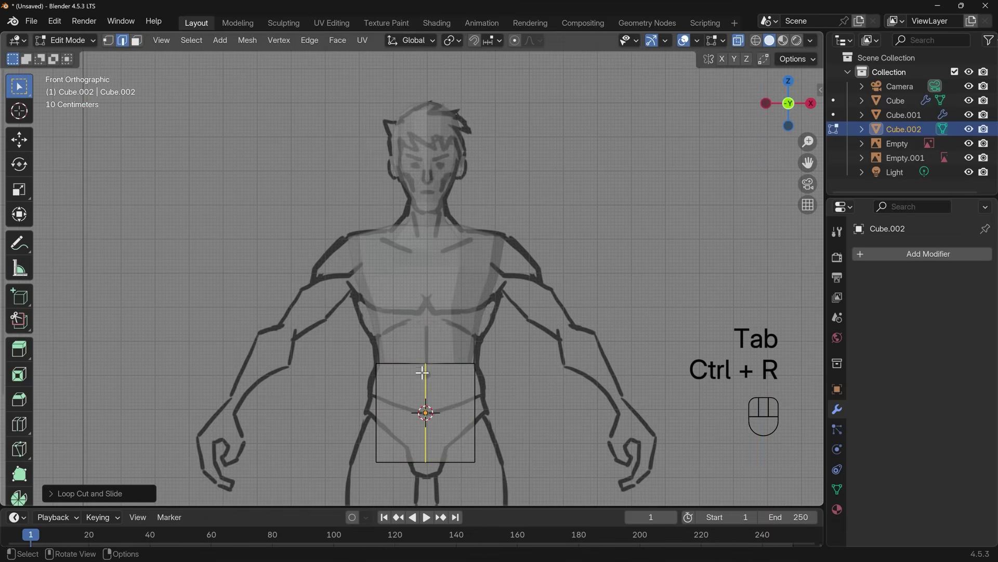
key("3")
left_click(409, 427)
key("x")
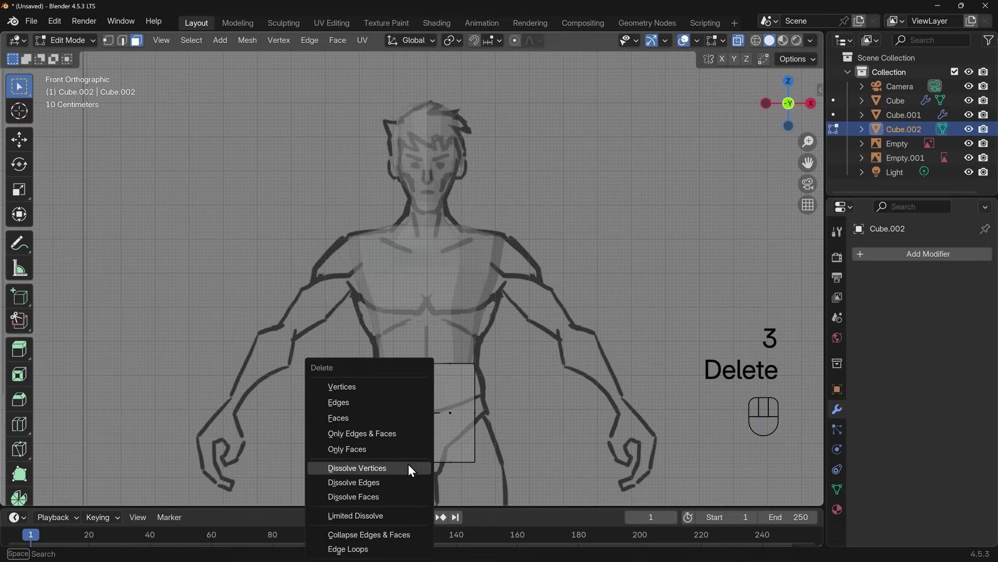
left_click(374, 419)
Add a Mirror modifier on the X axis to the half pelvis block
left_click(903, 254)
mouse_move(900, 252)
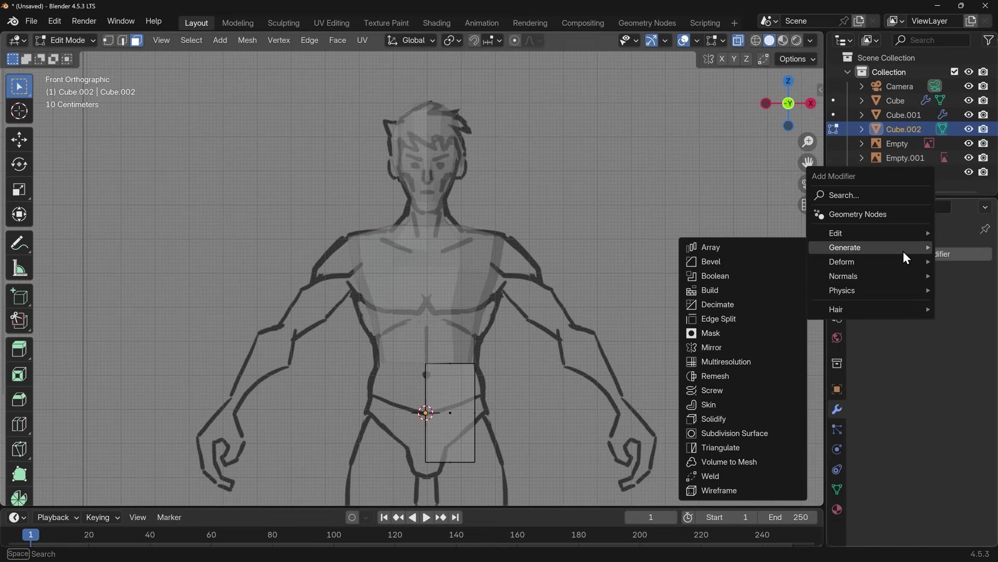
key("r")
Move the pelvis block's bottom outer, bottom centre and top vertices to match the hip and crotch outline of the front reference
key("1")
left_click_drag(457, 442, 504, 501)
key("g")
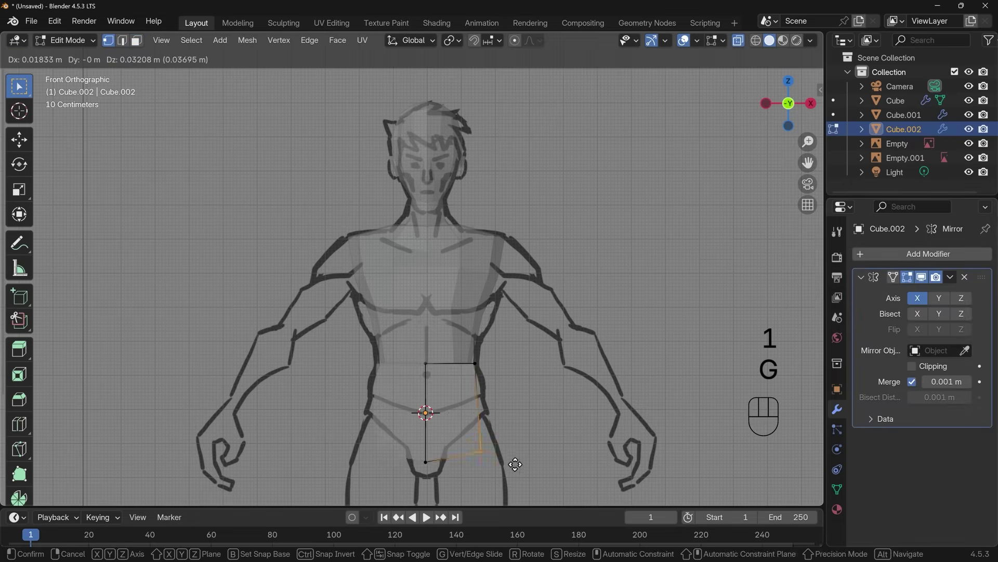
left_click(515, 464)
left_click_drag(414, 448, 453, 479)
key("g")
left_click(454, 491)
left_click(416, 359)
key("g")
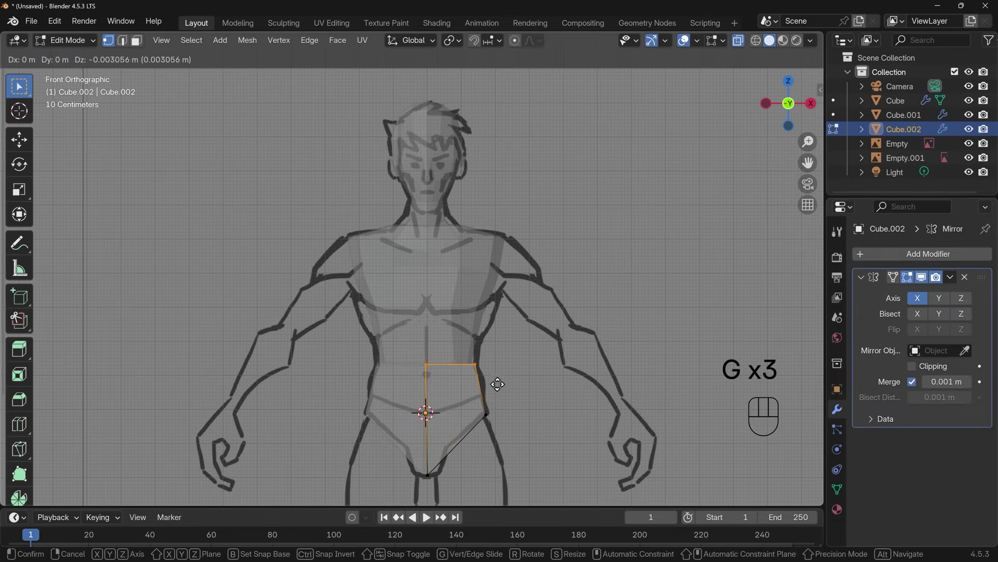
left_click(499, 388)
Move the whole pelvis block under the torso to line up with the hips in the side reference
key("KP_3")
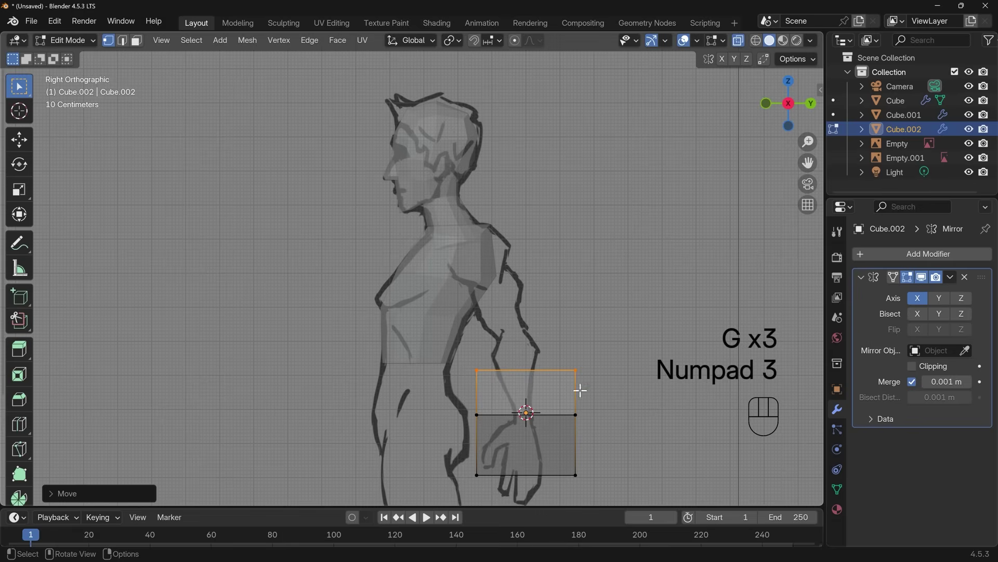
key("Tab")
key("g")
left_click(492, 410)
key("Tab")
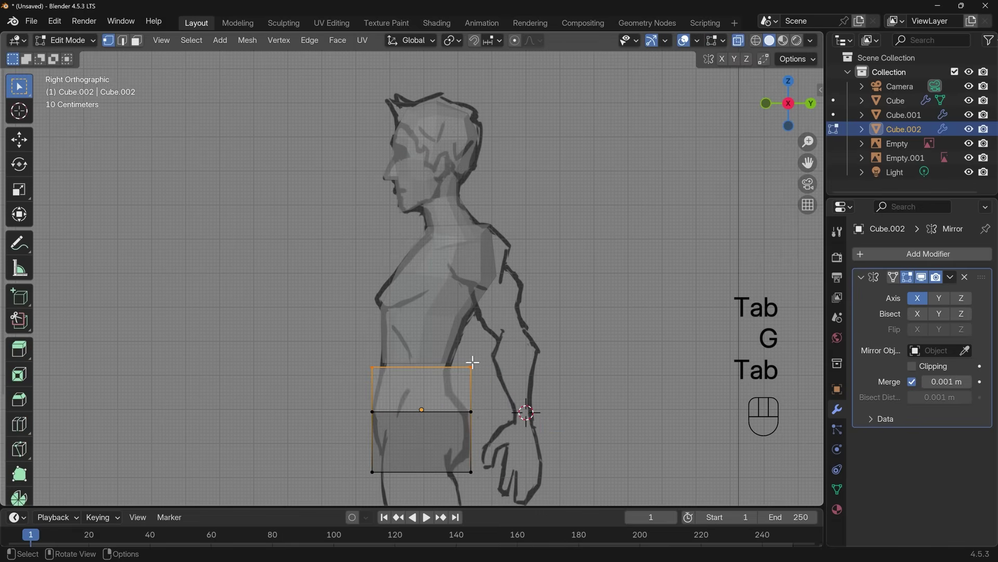
Move the pelvis block's top and bottom front vertices to follow the belly and groin profile in the side reference
left_click_drag(363, 354, 401, 382)
key("g")
left_click(405, 379)
left_click_drag(352, 443, 399, 479)
key("g")
left_click(414, 473)
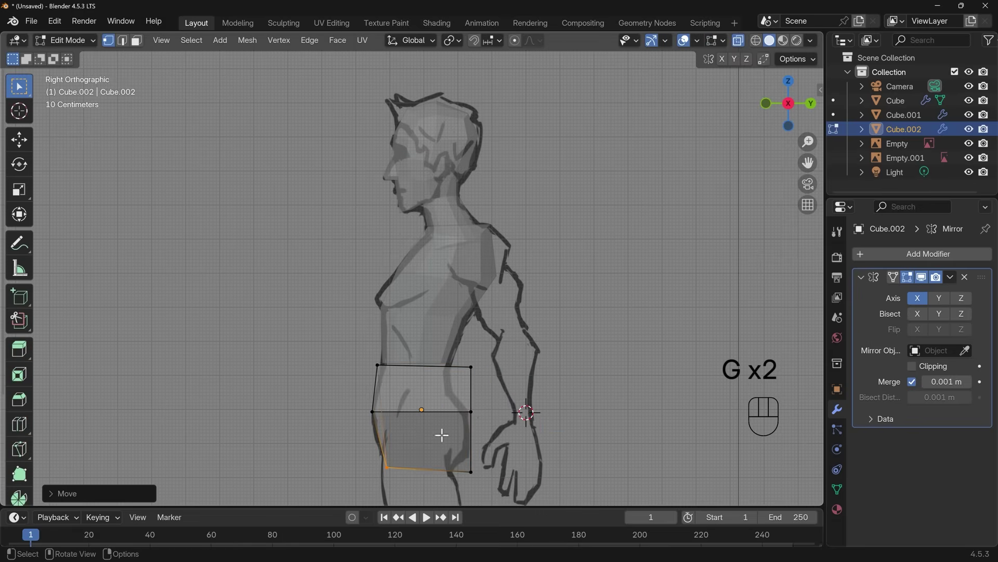
Move the pelvis block's top and bottom back vertices to follow the lower back and buttock profile in the side reference
left_click_drag(452, 350, 501, 388)
key("g")
left_click(479, 388)
left_click_drag(449, 456, 505, 487)
key("g")
left_click(486, 481)
Enable Clipping on the pelvis's Mirror modifier and move the centre vertices along X onto the mirror plane
mouse_move(476, 457)
middle_mouse_down()
mouse_move(572, 434)
mouse_move(541, 412)
mouse_move(523, 425)
middle_mouse_up()
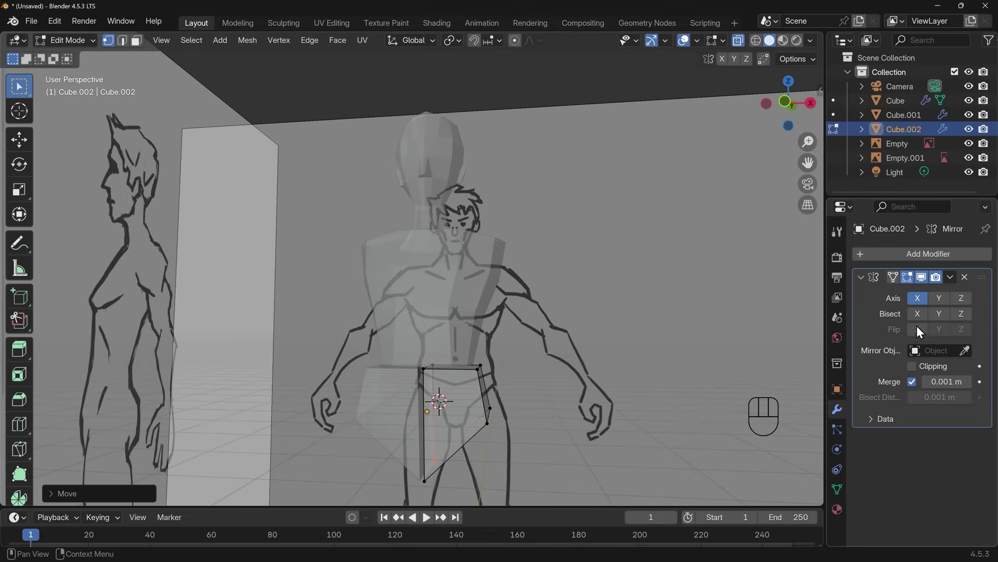
left_click(912, 366)
middle_click_drag(453, 392, 468, 379)
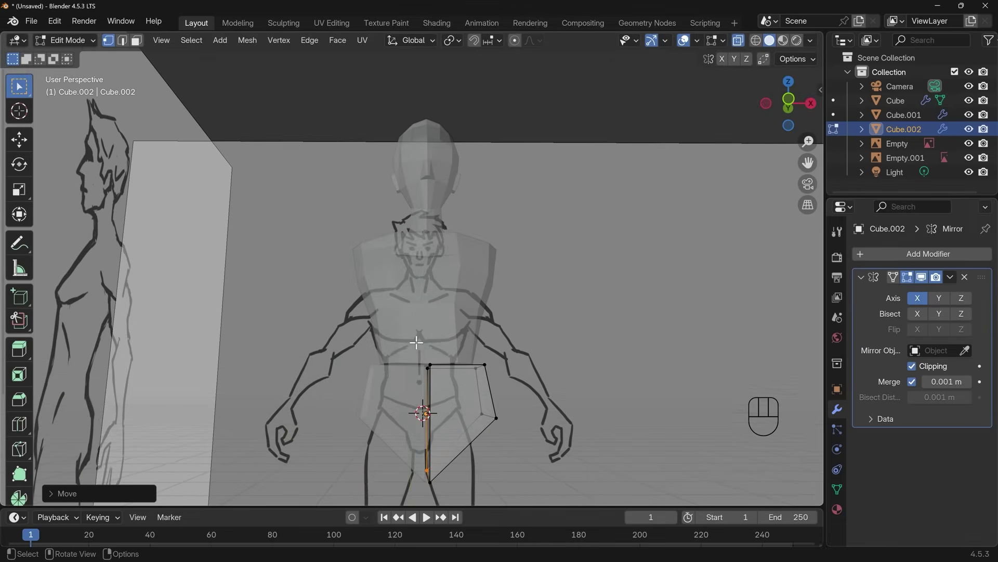
left_click_drag(416, 341, 446, 496)
key("g")
key("x")
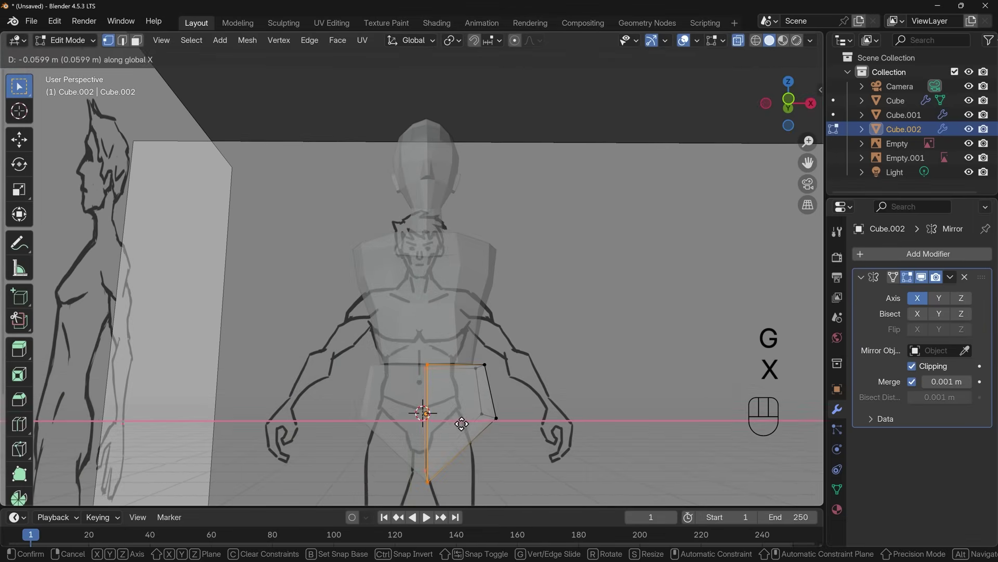
left_click(468, 416)
Add a centred vertical loop cut through the front and back of the pelvis half
middle_click_drag(468, 416, 525, 437)
key("ctrl+r")
left_click(455, 374)
right_click(455, 374)
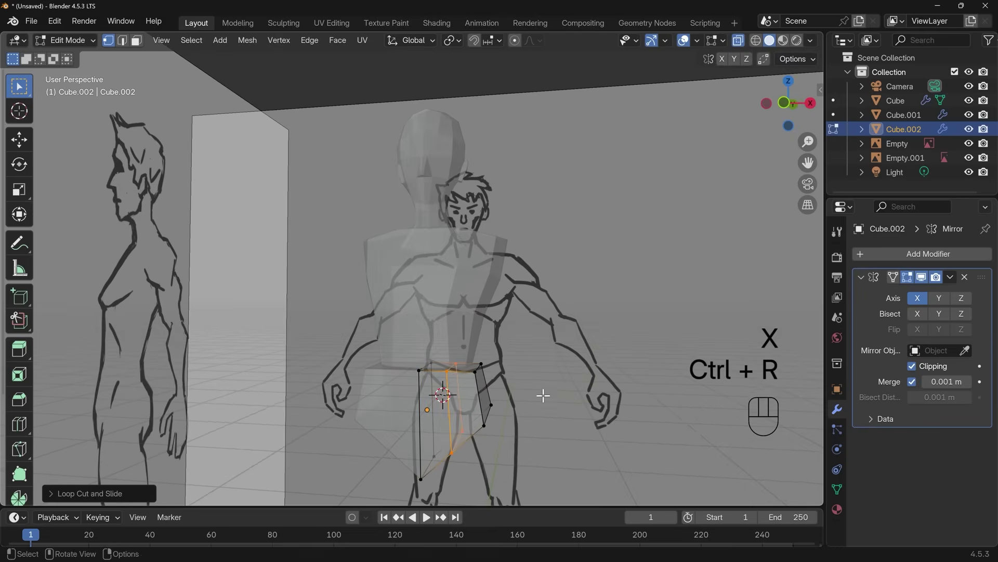
Edge-slide the pelvis's front outer and back outer vertical edges toward the middle of its side to round the hip
middle_click_drag(544, 394, 458, 392)
left_click(437, 381)
left_click(438, 434, "ctrl")
key("g")
key("g")
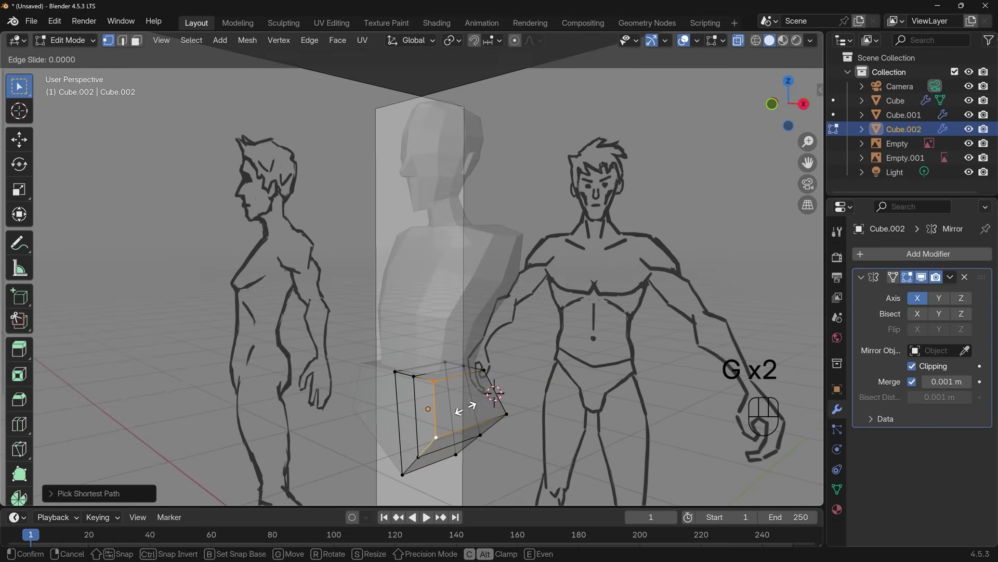
left_click(520, 414)
middle_click_drag(520, 414, 457, 411)
left_click(469, 376)
left_click(496, 427, "shift")
key("g")
key("g")
left_click(566, 407)
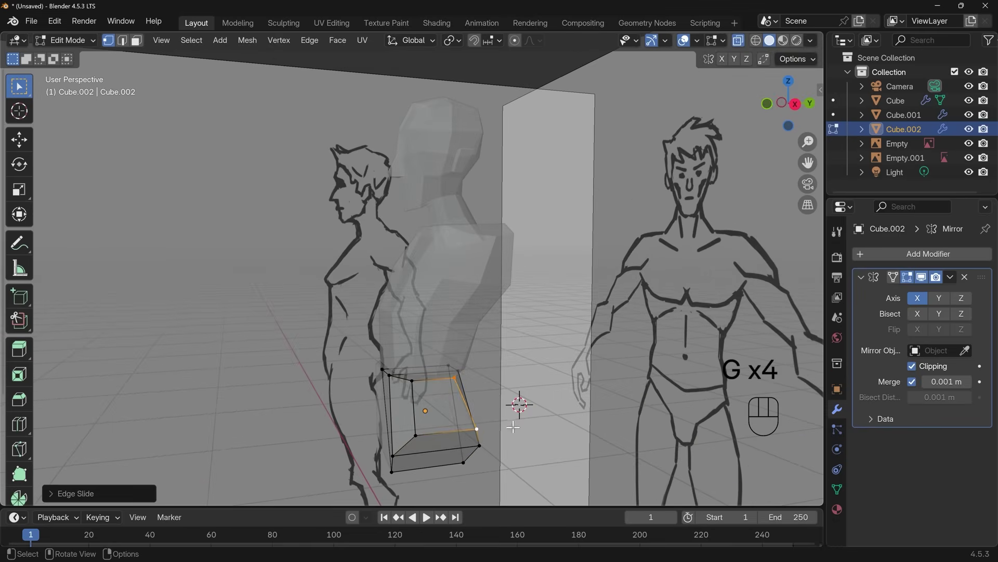
Add a horizontal loop cut across the upper pelvis and move its back vertices out to the buttock profile in the side reference
middle_click_drag(565, 406, 458, 426)
key("ctrl+r")
left_click(435, 408)
right_click(436, 408)
left_click_drag(458, 426, 481, 467)
middle_click_drag(504, 448, 517, 441)
key("g")
left_click(521, 441)
key("KP_3")
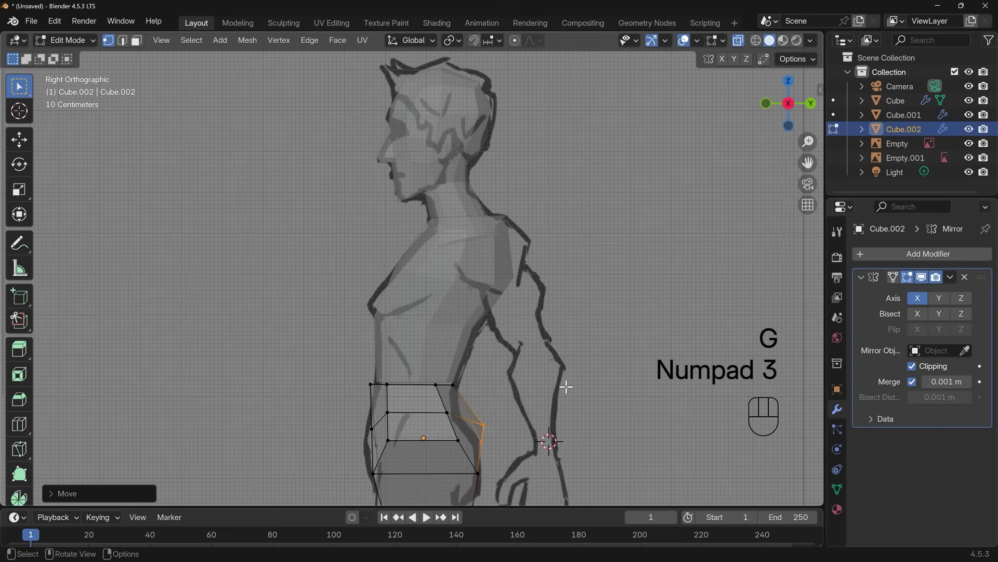
key("g")
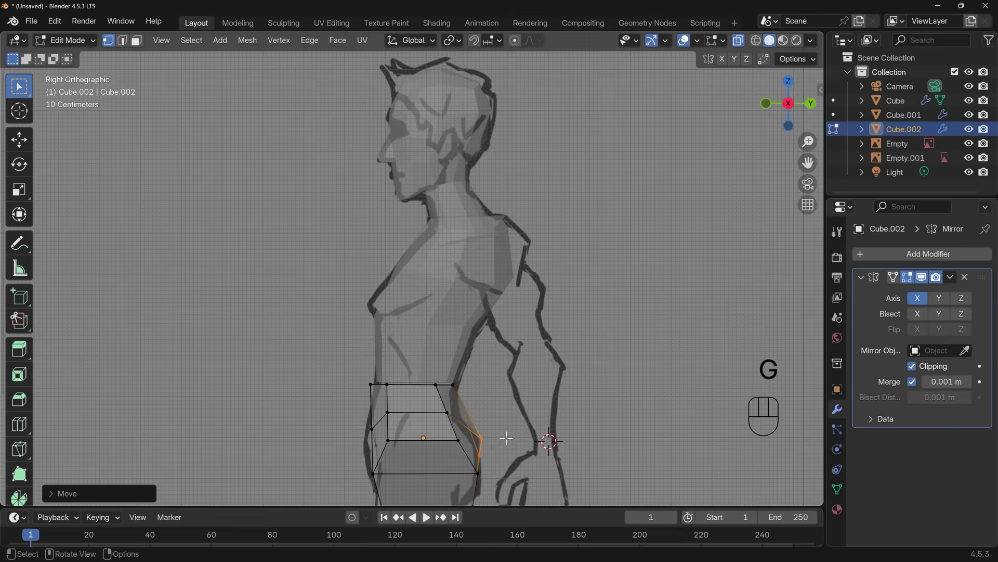
Add another horizontal loop cut just below the waist and move its back vertices inward to follow the lower-back curve
middle_click_drag(508, 436, 501, 365)
key("ctrl+r")
left_click(473, 355)
right_click(473, 356)
key("KP_3")
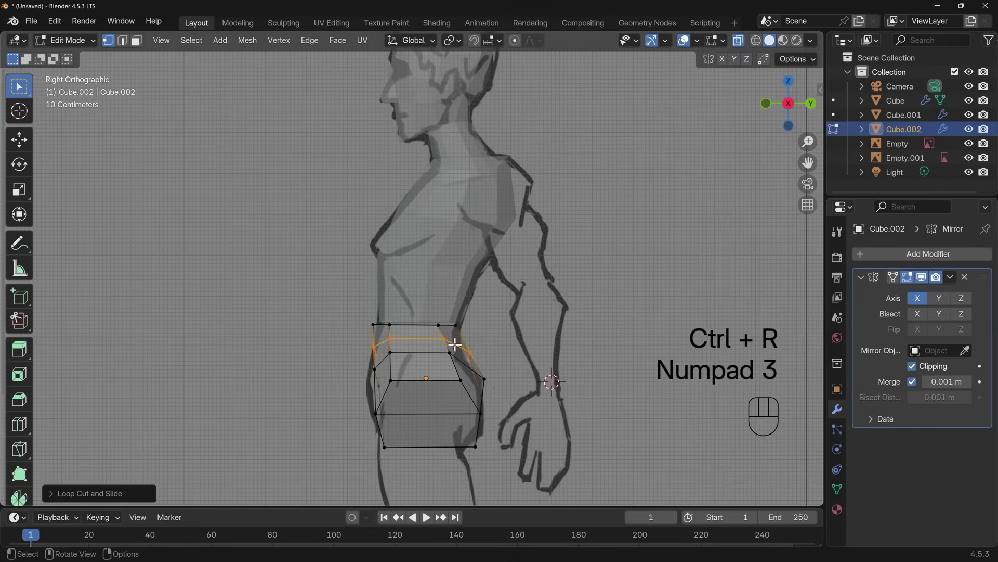
left_click(457, 339)
key("g")
key("g")
left_click(451, 345)
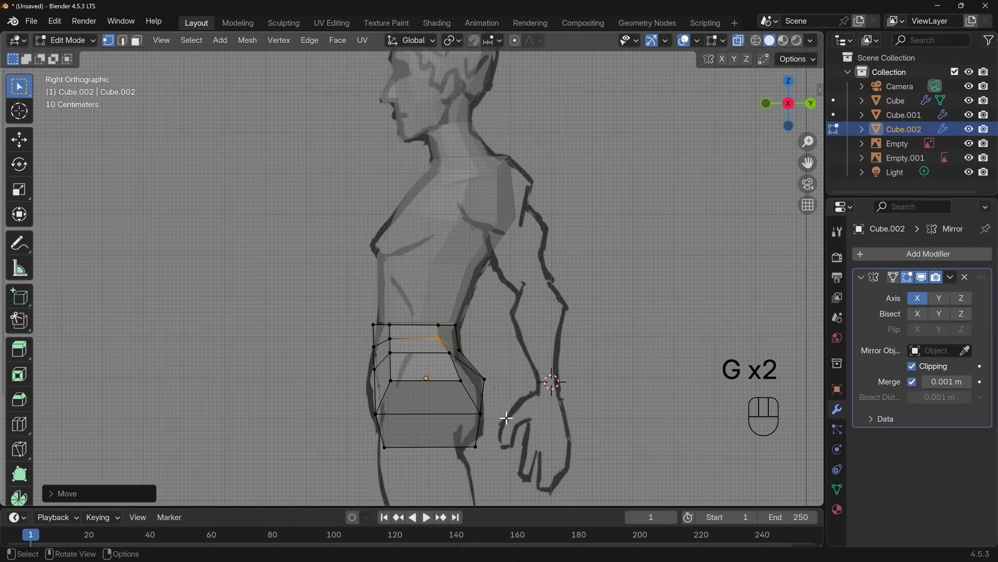
Lower the pelvis's rearmost vertex along the buttock curve and check the shape in Object Mode
left_click(484, 382)
key("g")
left_click(488, 410)
middle_click_drag(491, 411, 341, 415)
key("Tab")
scroll(557, 432, "down", 4)
scroll(426, 411, "up", 6)
mouse_move(440, 370)
middle_mouse_down()
mouse_move(445, 356)
mouse_move(430, 384)
middle_mouse_up()
Add a centred vertical loop cut through the side of the pelvis
key("Tab")
middle_click_drag(430, 385, 437, 225)
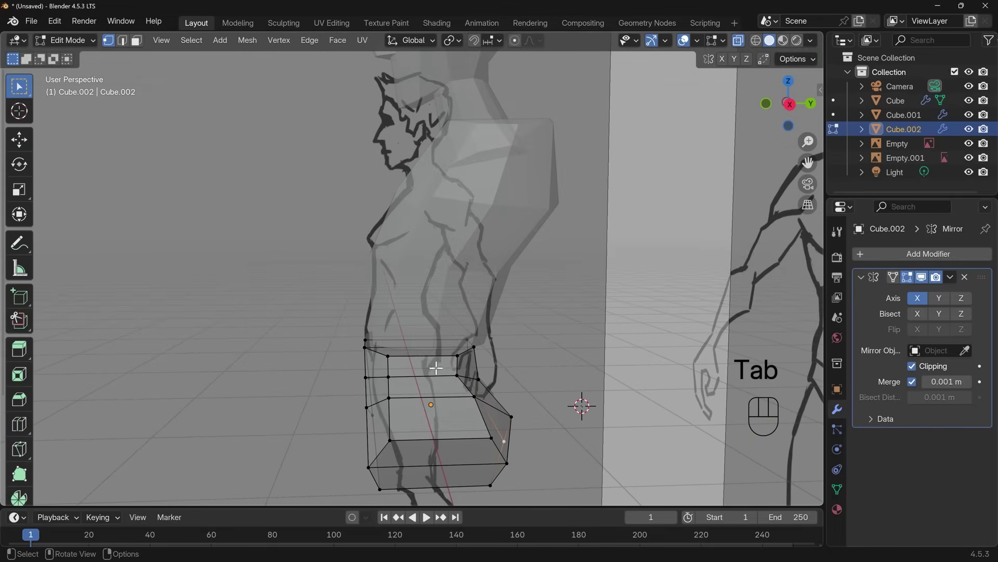
key("ctrl+r")
left_click(422, 383)
right_click(417, 390)
Select the vertical edge path at the pelvis's front outer corner and edge-slide it to even out the side faces
middle_click_drag(417, 391, 430, 392)
left_click(407, 359)
left_click(413, 440, "ctrl")
key("g")
key("g")
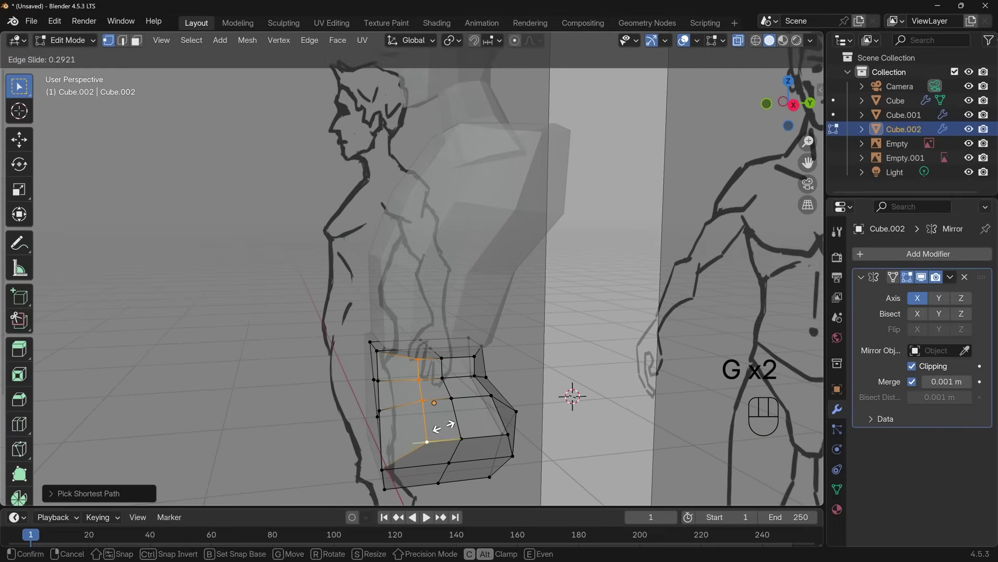
left_click(443, 426)
key("g")
key("g")
left_click(434, 428)
Select the vertical edge path at the pelvis's back outer corner and edge-slide it to smooth the hip
middle_click_drag(496, 420, 400, 348)
left_click(435, 363)
left_click(464, 446, "ctrl")
key("g")
key("g")
key("g")
key("g")
left_click(466, 447)
Move the front vertices of the pelvis's two upper loops forward to match the belly profile in the side reference
key("KP_3")
left_click_drag(338, 313, 371, 374)
key("g")
left_click(364, 359)
key("r")
left_click(352, 384)
key("g")
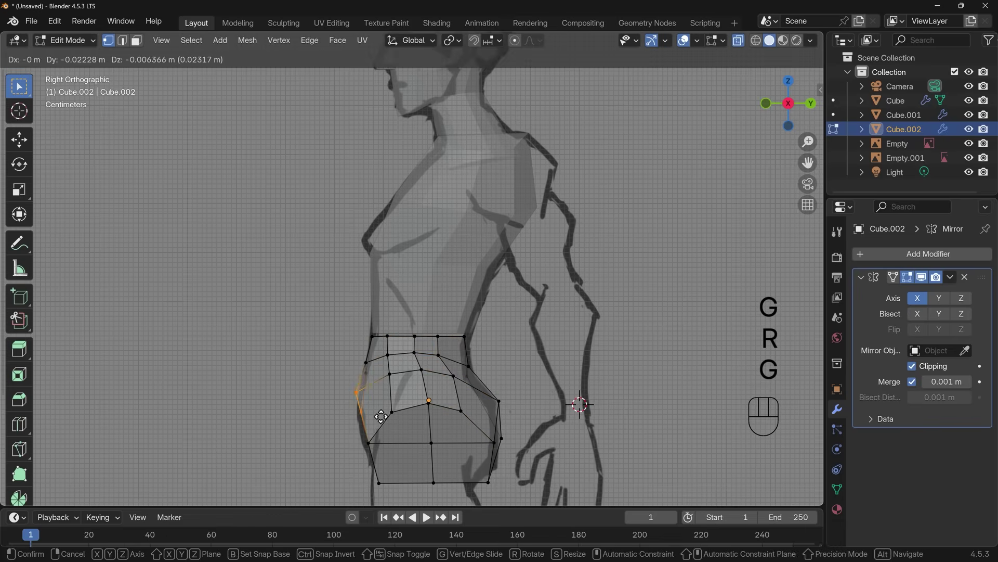
left_click(371, 443)
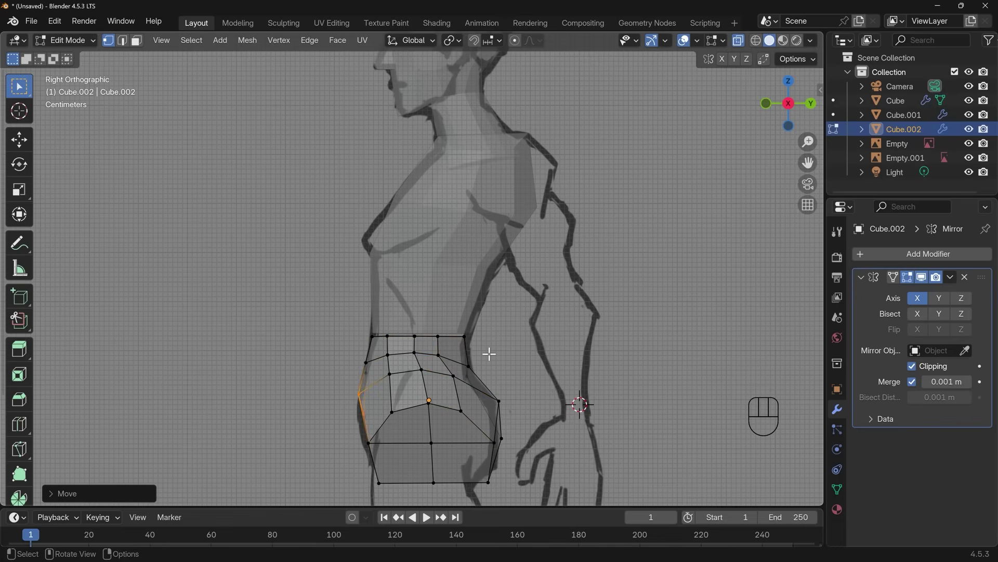
Return to Object Mode and turn off X-ray to show the pelvis as a solid mesh
scroll(490, 353, "down", 5)
key("Tab")
middle_click_drag(462, 359, 389, 374)
key("alt+z")
scroll(413, 353, "up", 5)
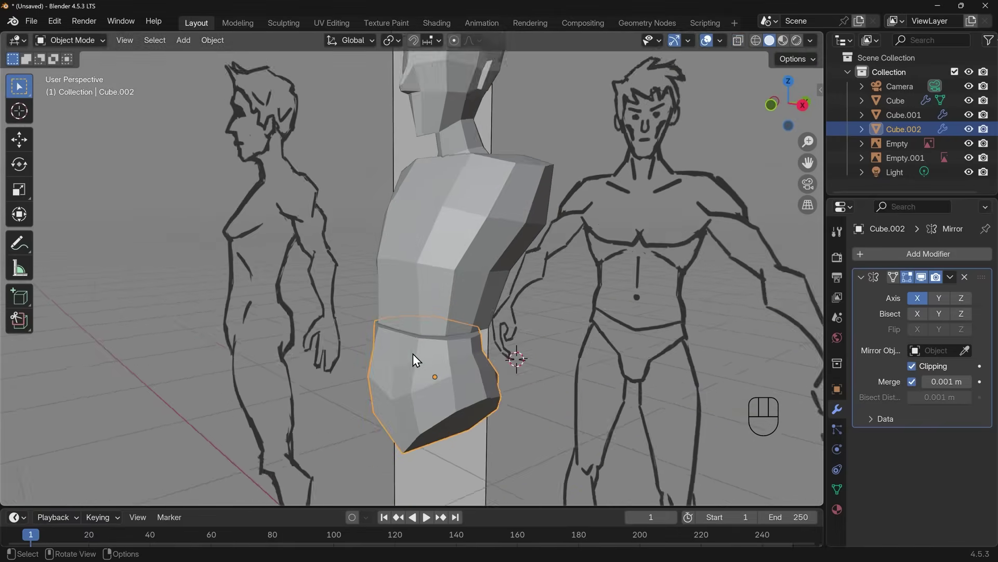
Move the pelvis's front vertices beside the centre line, including the lower groin vertex, along Y to round the front
scroll(413, 353, "up", 2)
key("Tab")
key("g")
key("y")
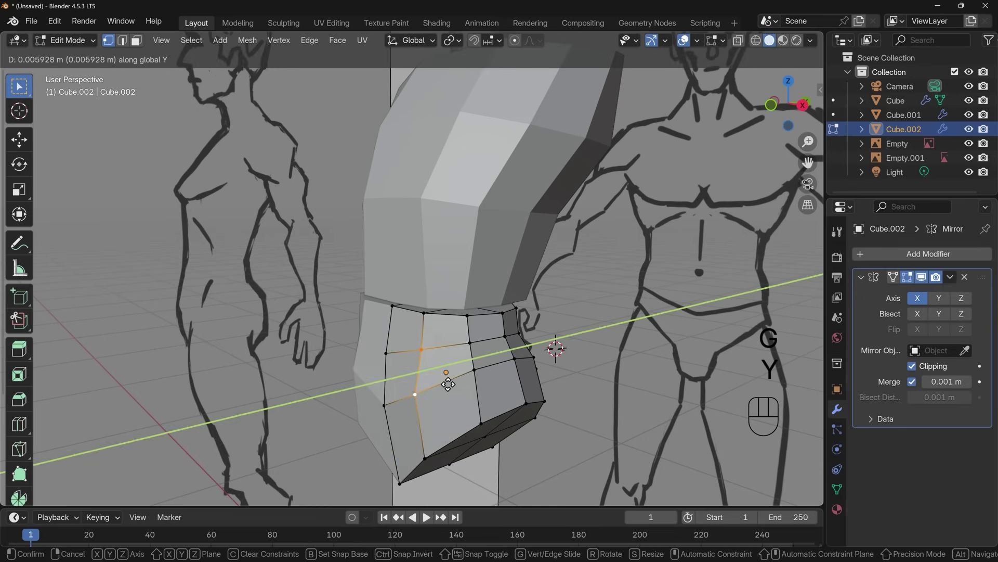
left_click(446, 389)
left_click(425, 451)
key("g")
key("y")
left_click(450, 438)
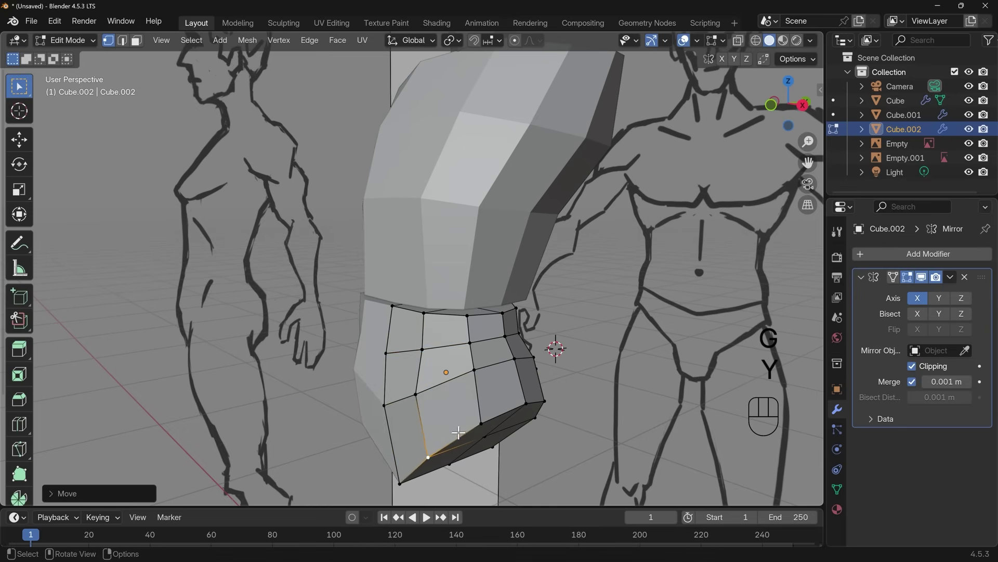
scroll(494, 366, "down", 5)
key("Tab")
Place the 3D cursor at the character's shoulder in the front reference and add a cube there
middle_click_drag(494, 366, 522, 375)
key("KP_1")
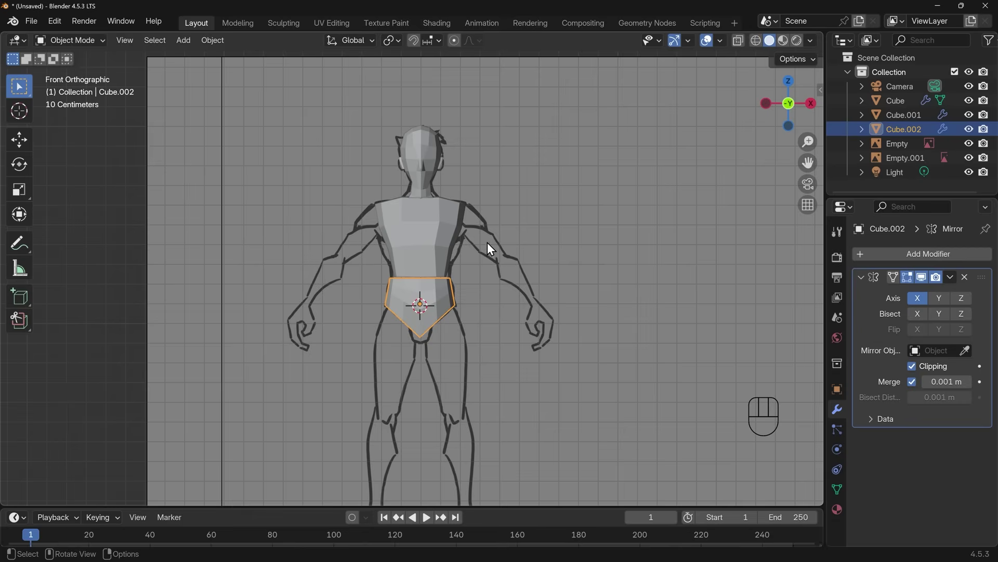
right_click(463, 219, "shift")
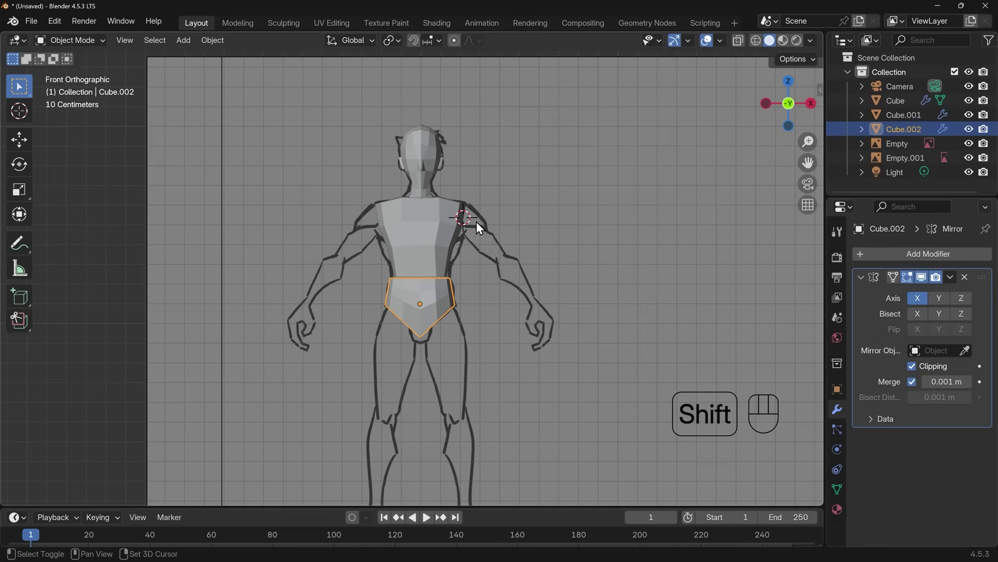
key("shift+a")
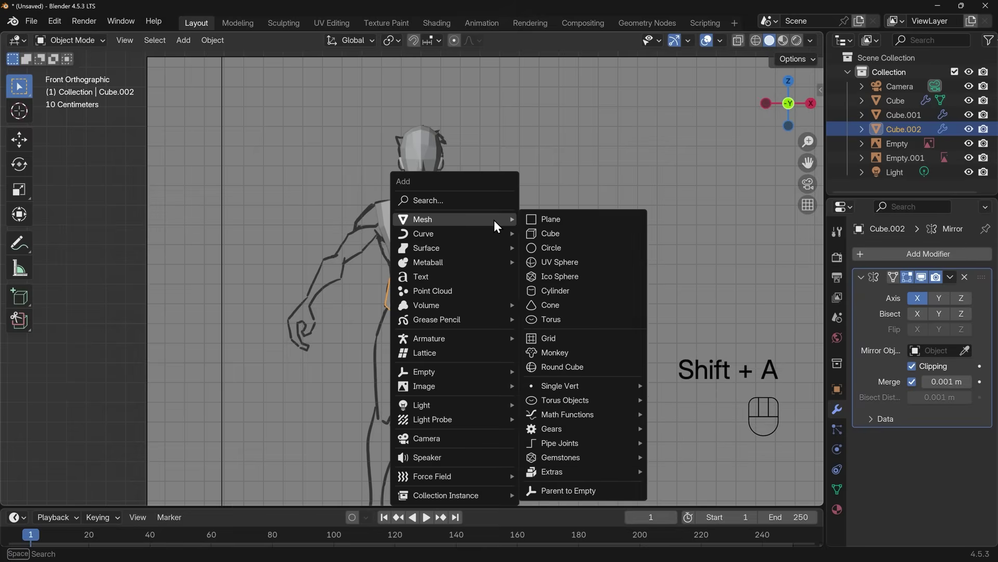
left_click(552, 232)
Scale the cube down, stretch it along Z, and rotate and move it over the upper arm in the front reference
key("s")
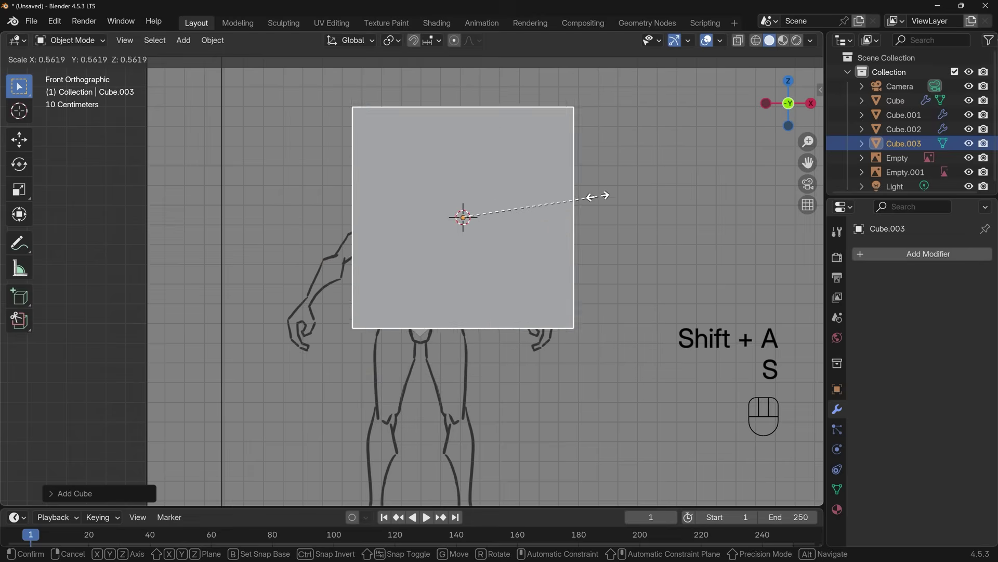
left_click(457, 205)
key("s")
key("z")
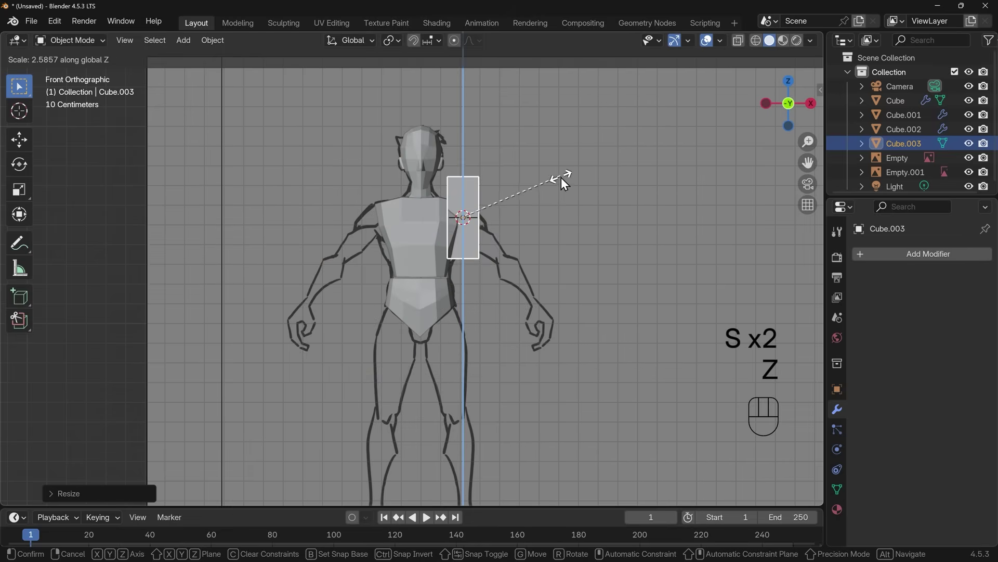
key("r")
key("g")
left_click(613, 216)
key("s")
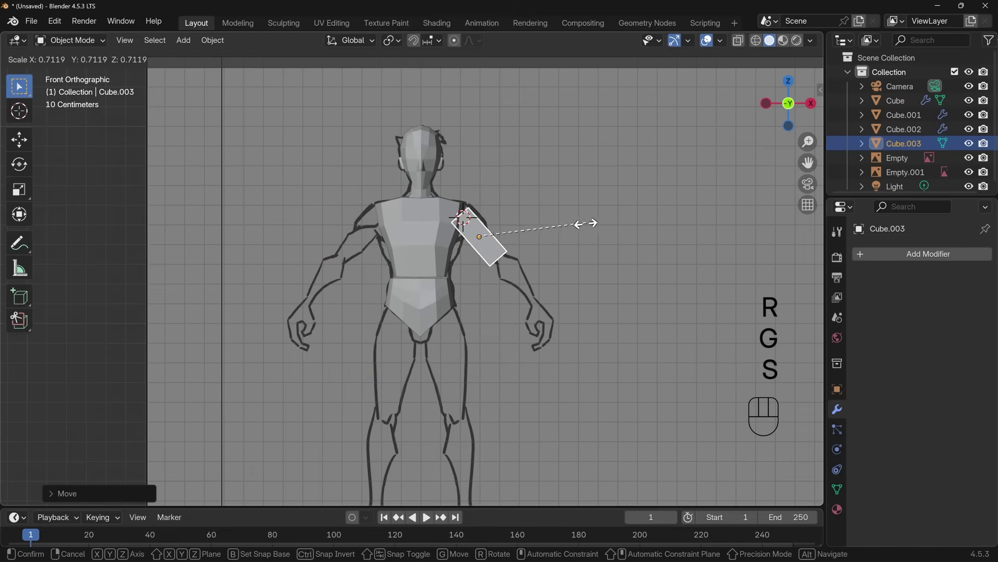
left_click(589, 242)
Rotate the upper arm block about 16° in the side view and move it back behind the shoulder
middle_click_drag(589, 242, 428, 316)
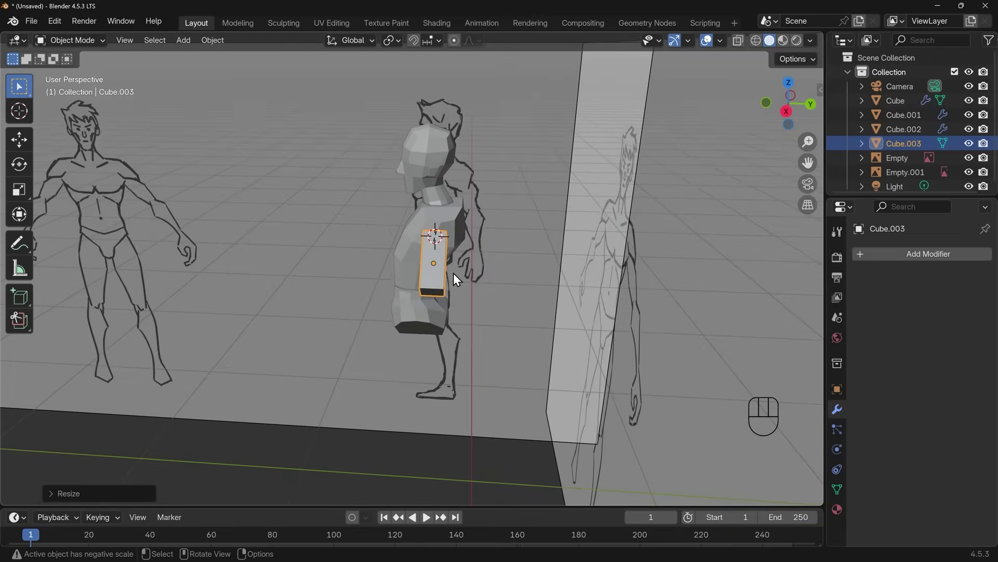
key("KP_3")
scroll(458, 254, "up", 4)
key("r")
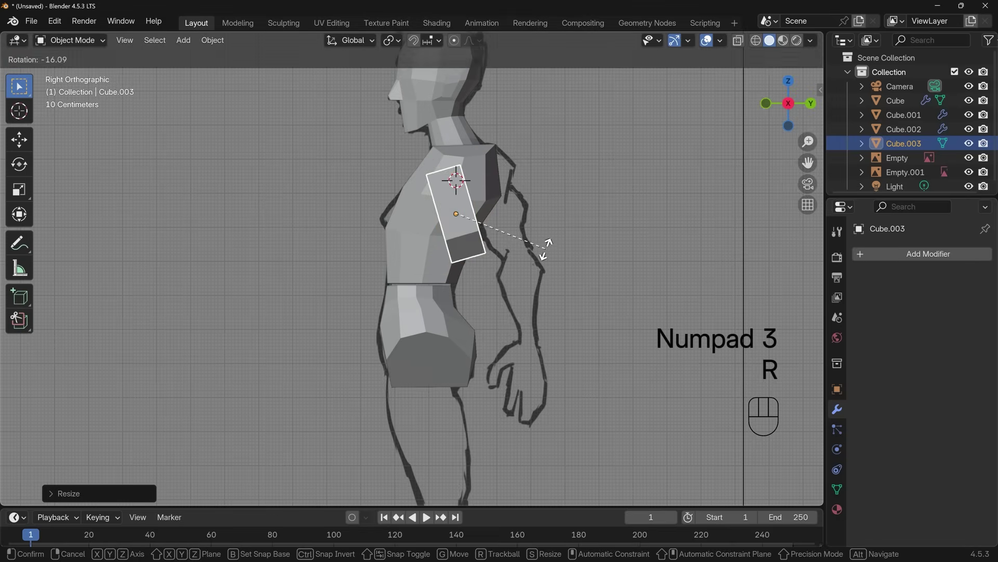
key("g")
left_click(557, 241)
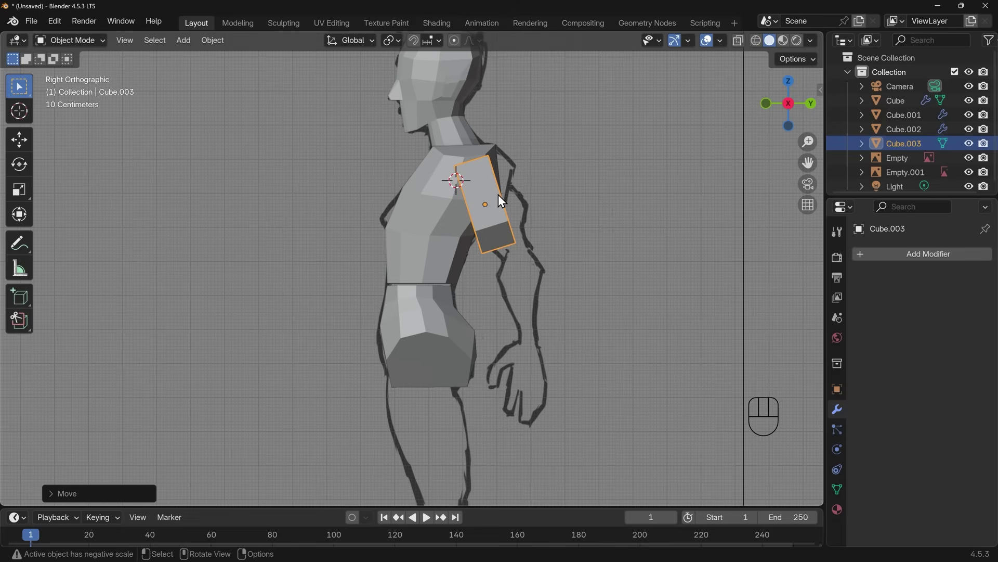
Scale and reposition the shoulder end of the upper arm block in Edit Mode
key("Tab")
middle_click_drag(498, 195, 525, 304)
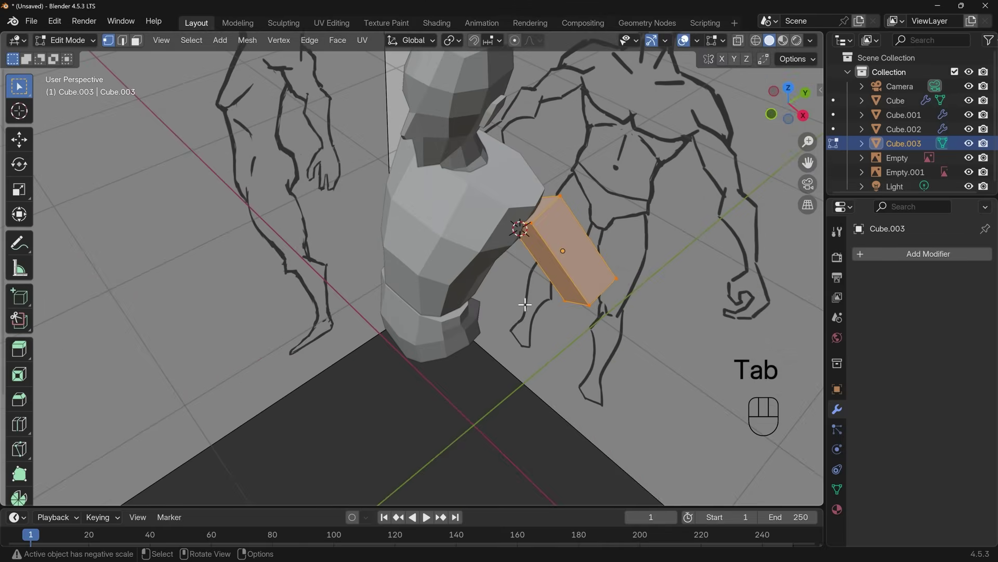
left_click(538, 211)
key("s")
left_click(591, 210)
middle_click_drag(541, 221, 594, 198)
key("g")
left_click(567, 179)
Add a loop cut around the upper arm block, slid close to the shoulder end
key("ctrl+r")
left_click(561, 197)
left_click(541, 177)
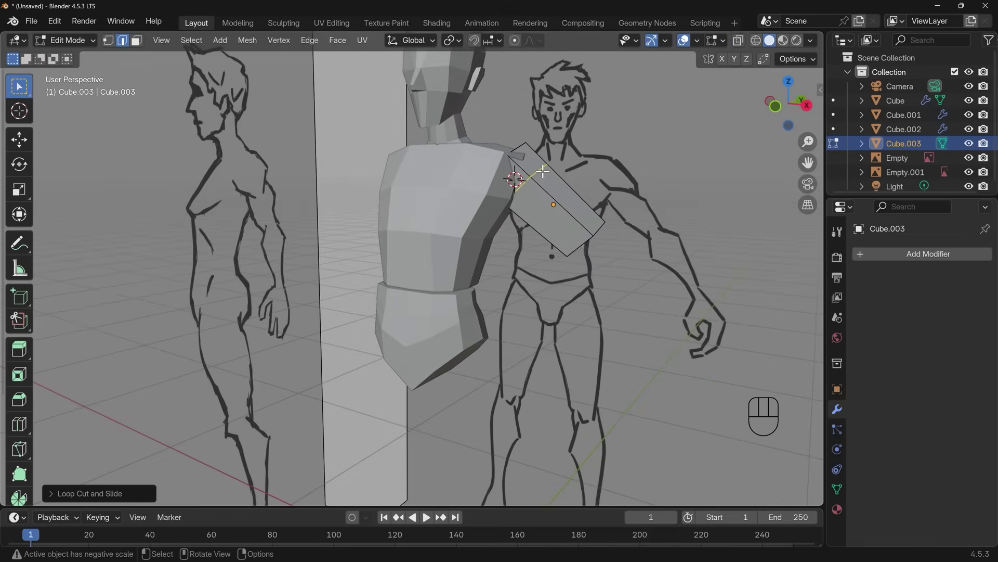
key("KP_1")
Try to move the new loop's top edge toward the deltoid outline in the front reference
key("g")
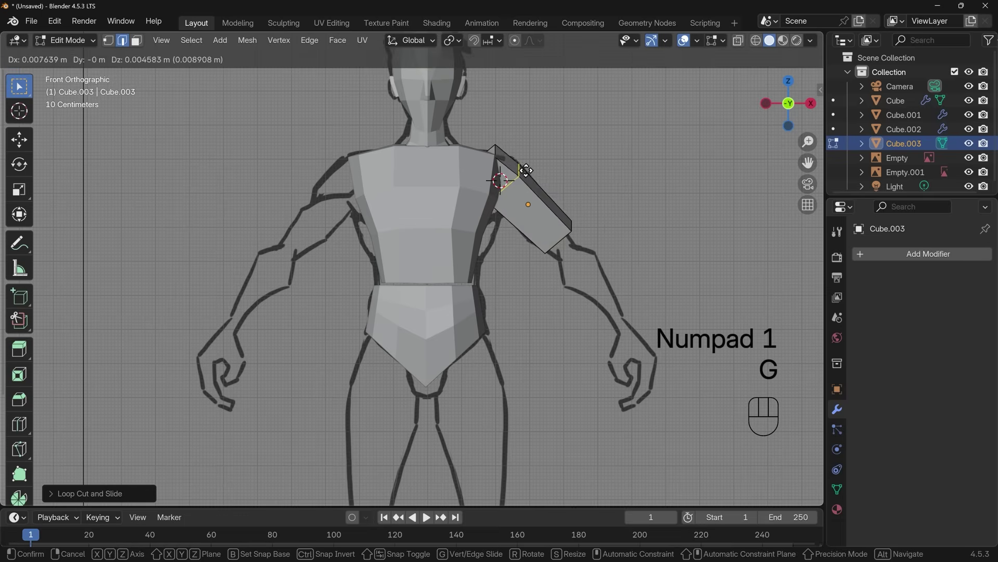
left_click(527, 169)
key("ctrl+z")
key("ctrl+z")
Move the new loop's top edge outward and the shoulder corner edge inward to follow the deltoid outline
key("g")
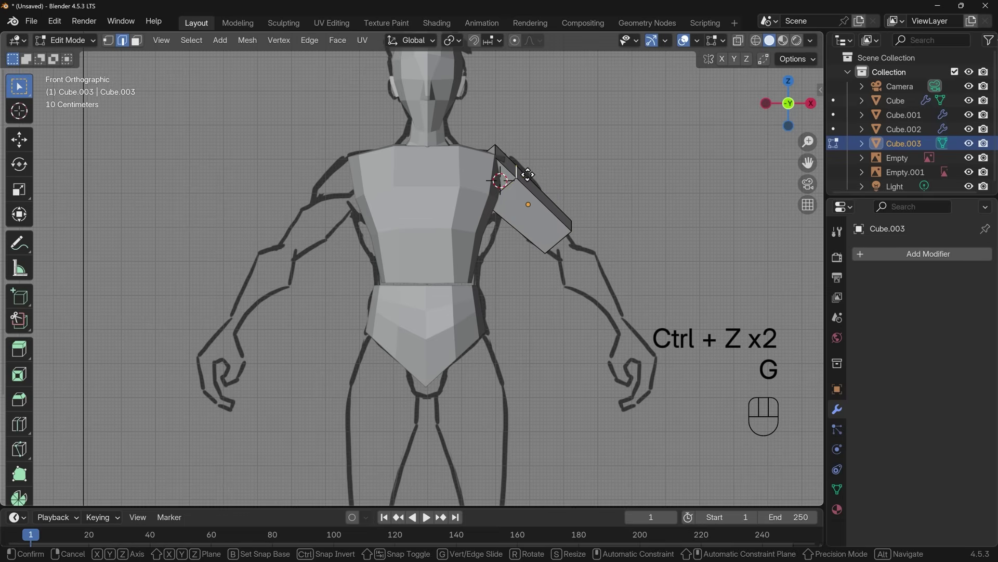
left_click(495, 153)
key("g")
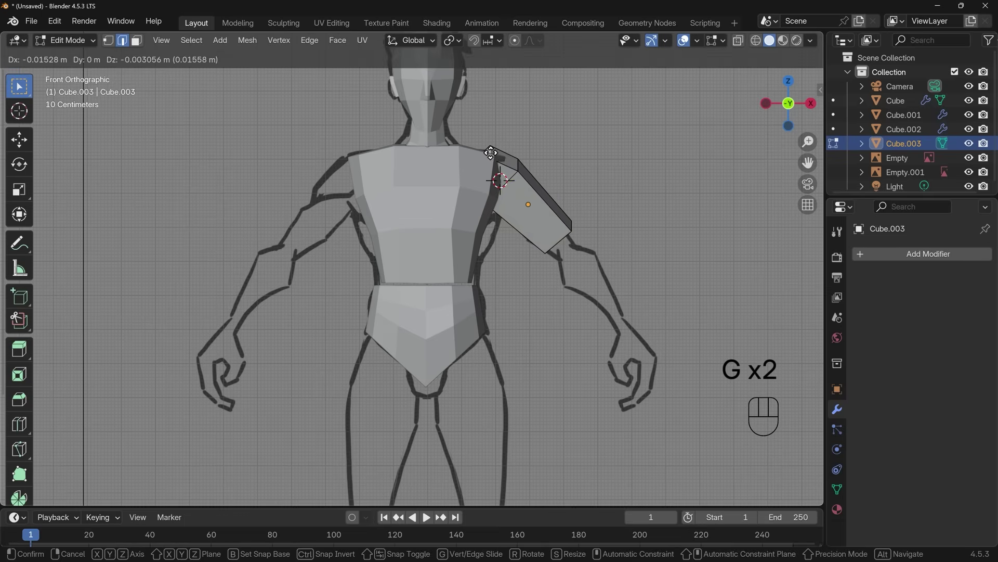
left_click(490, 153)
key("ctrl+r")
Select the elbow-end face of the upper arm block and scale it down to taper the arm
middle_click_drag(691, 244, 551, 260)
key("3")
left_click(588, 223)
key("s")
left_click(585, 224)
key("Tab")
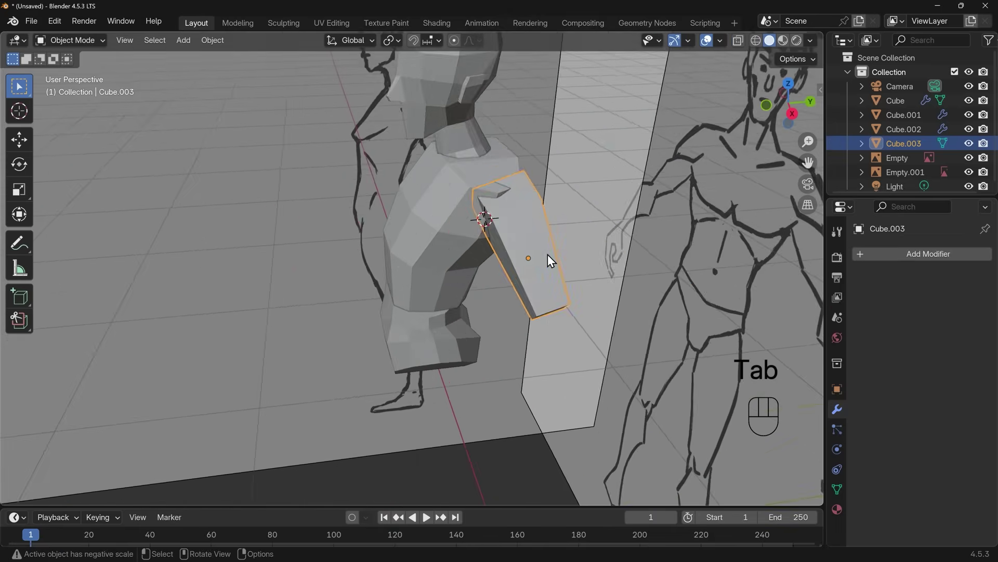
Duplicate the upper arm block, place the copy over the forearm in the side reference, and rotate it to match
scroll(548, 254, "down", 3)
key("KP_3")
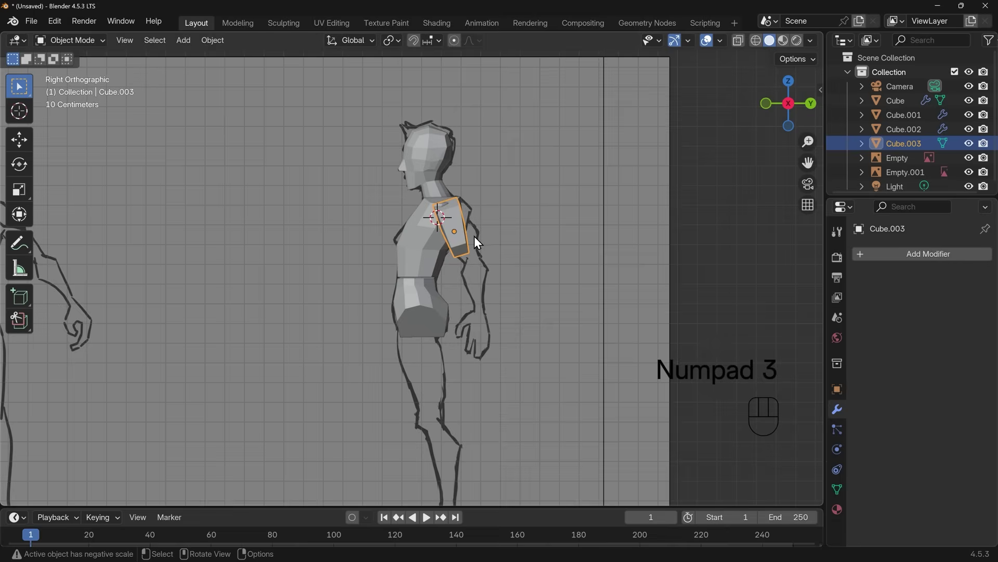
key("shift+d")
left_click(482, 291)
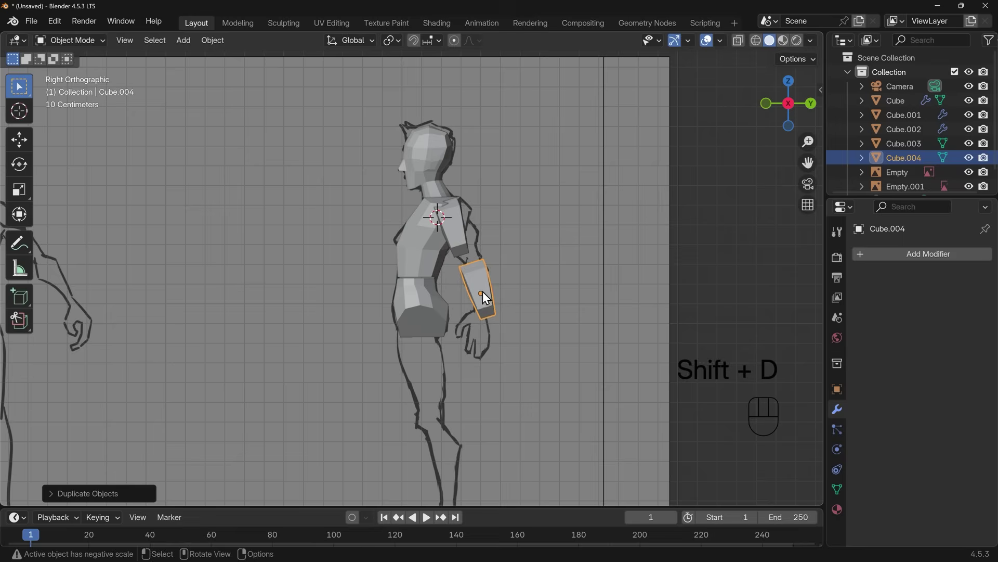
key("r")
left_click(566, 283)
Move the upper arm block's elbow-end face down to the elbow in the side reference
left_click(464, 242)
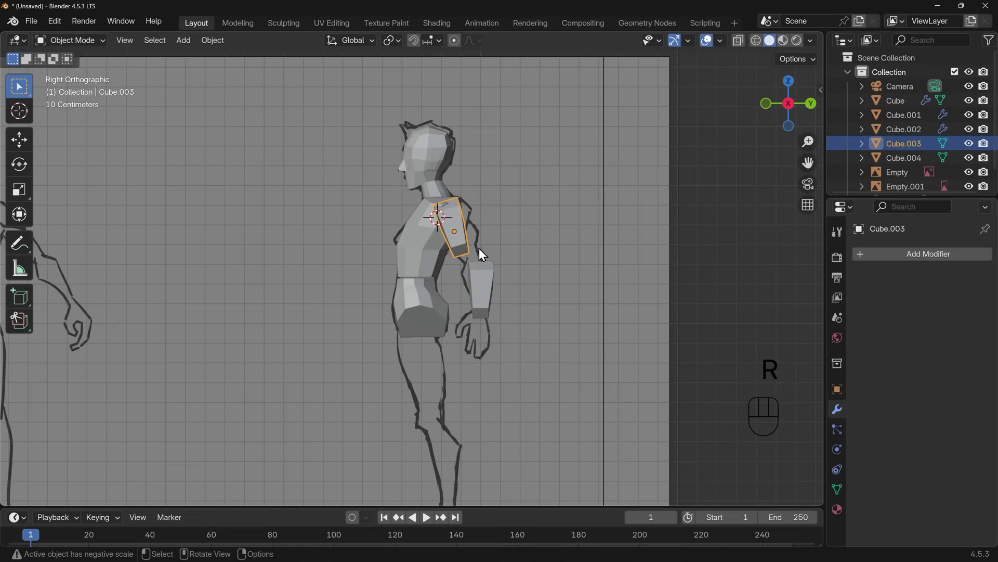
key("Tab")
key("g")
left_click(478, 261)
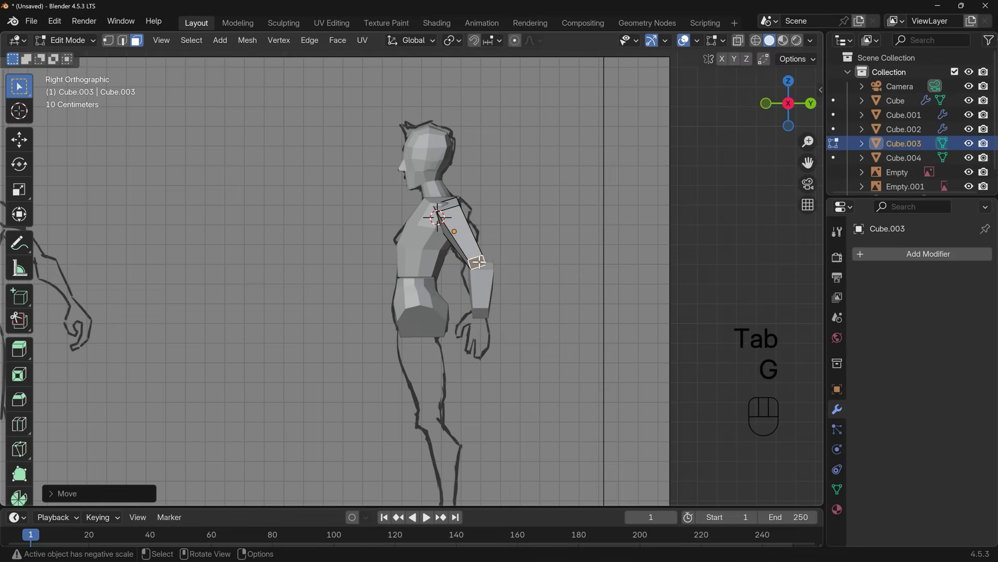
Add a loop cut around the middle of the upper arm block and scale the loop up slightly for muscle bulk
key("ctrl+r")
left_click(465, 230)
left_click(463, 231)
key("s")
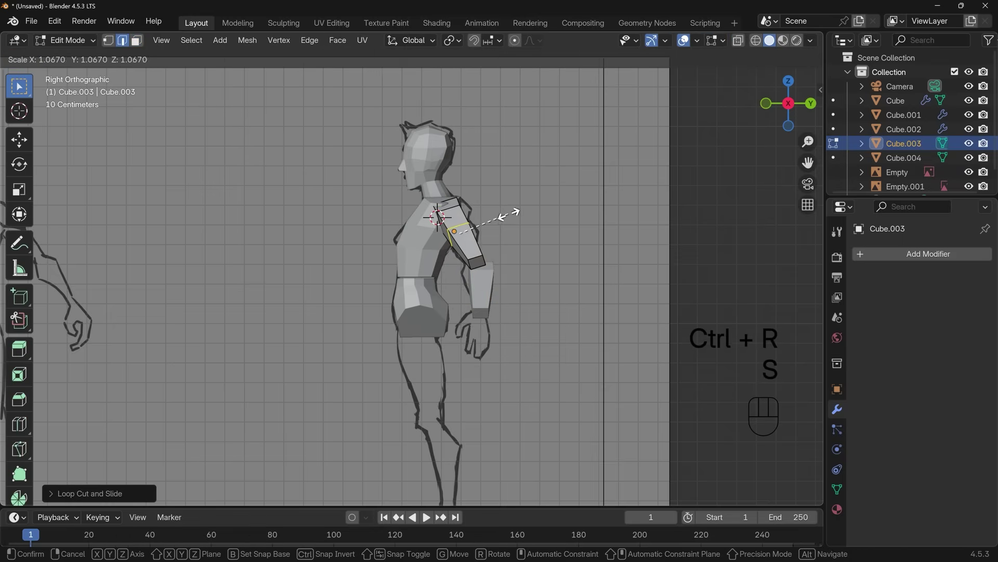
left_click(450, 262)
middle_click_drag(450, 262, 349, 289)
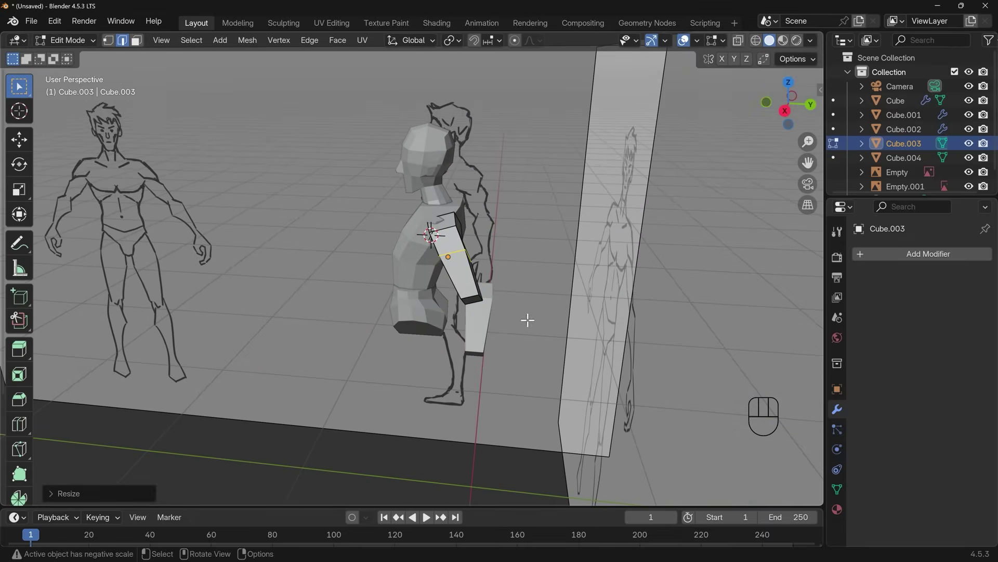
key("Tab")
Rotate and move the forearm block onto the forearm in the front reference, and scale it down slightly
mouse_move(527, 319)
middle_mouse_down()
mouse_move(417, 324)
mouse_move(383, 312)
mouse_move(510, 312)
middle_mouse_up()
left_click(383, 312)
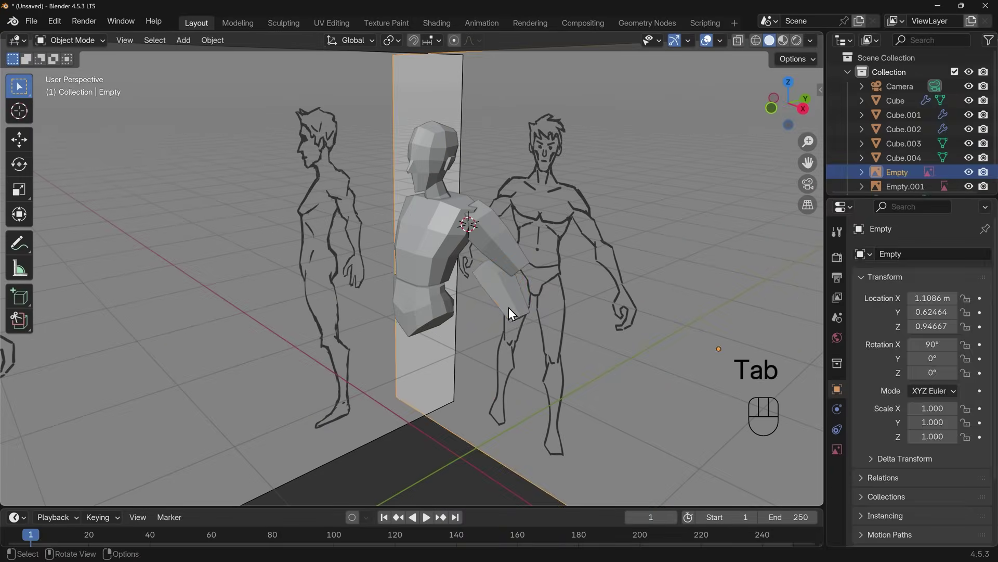
left_click(510, 311)
key("KP_1")
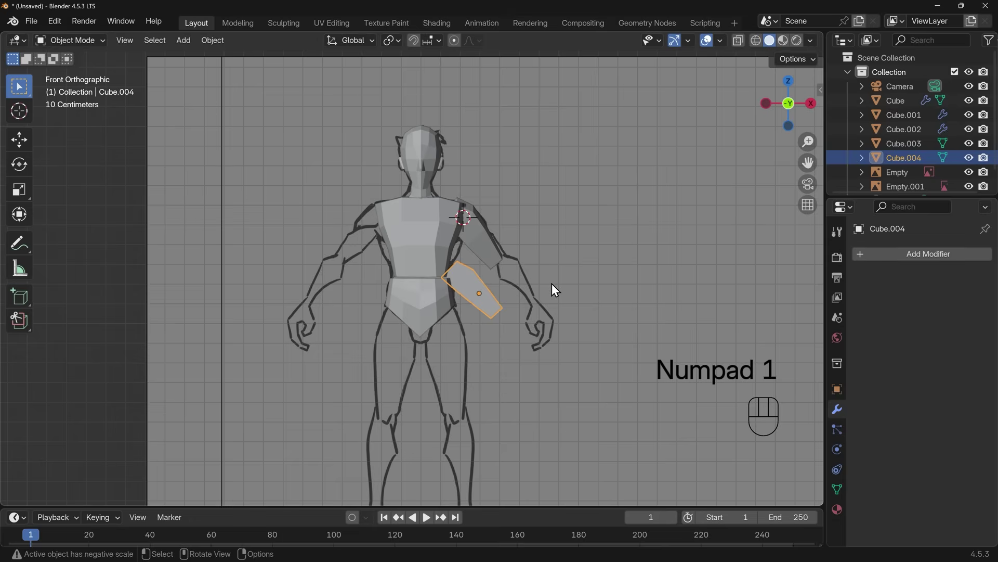
key("r")
left_click(551, 294)
key("g")
left_click(587, 294)
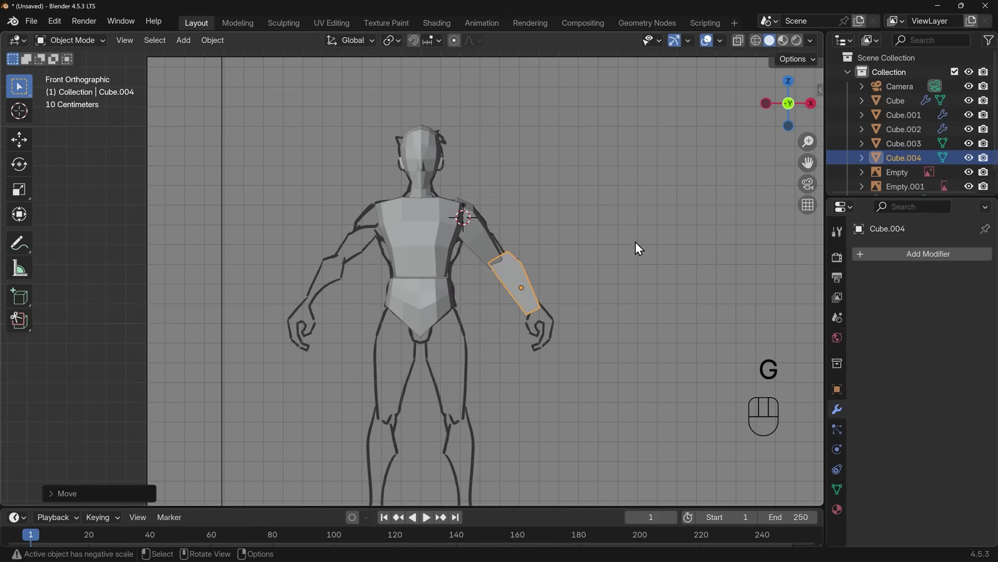
key("s")
left_click(589, 253)
With X-ray on, move the forearm block's elbow-end face up to meet the elbow in the front reference
key("Tab")
scroll(551, 259, "up", 3)
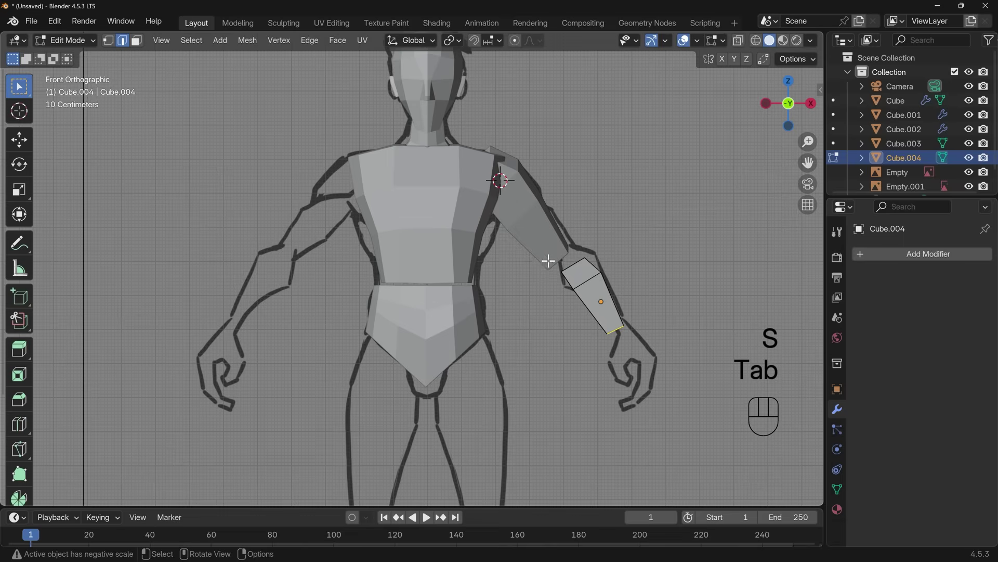
key("alt+z")
left_click(585, 267)
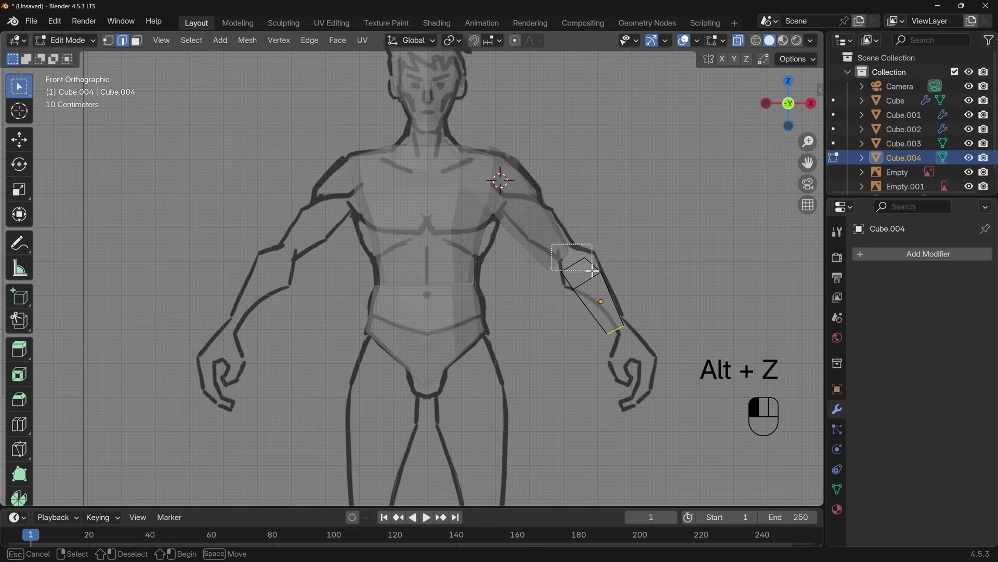
key("g")
left_click(596, 282)
Scale up the edge loop below the elbow and shift it slightly down the forearm to form its bulge
left_click(576, 270, "alt")
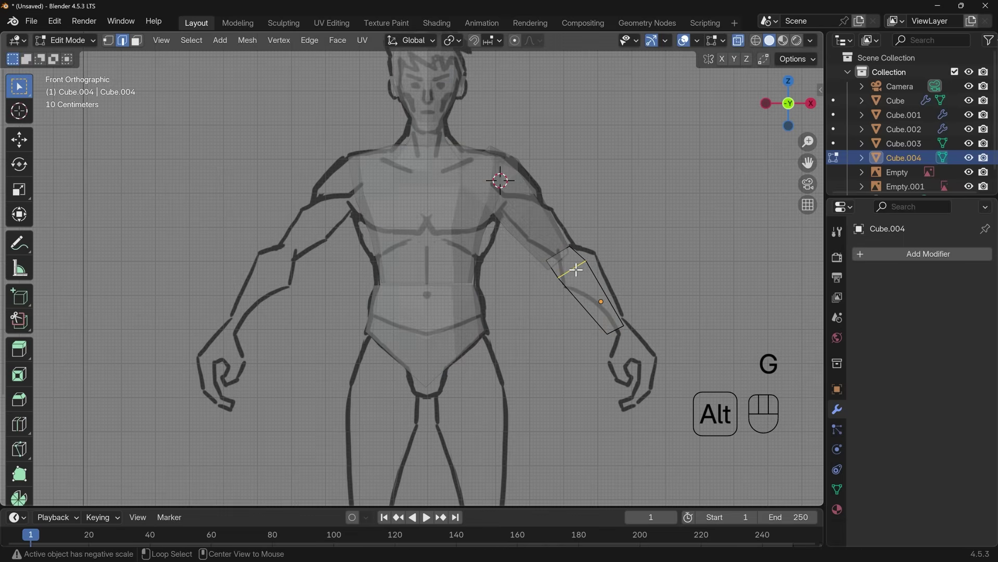
middle_click_drag(575, 270, 464, 300)
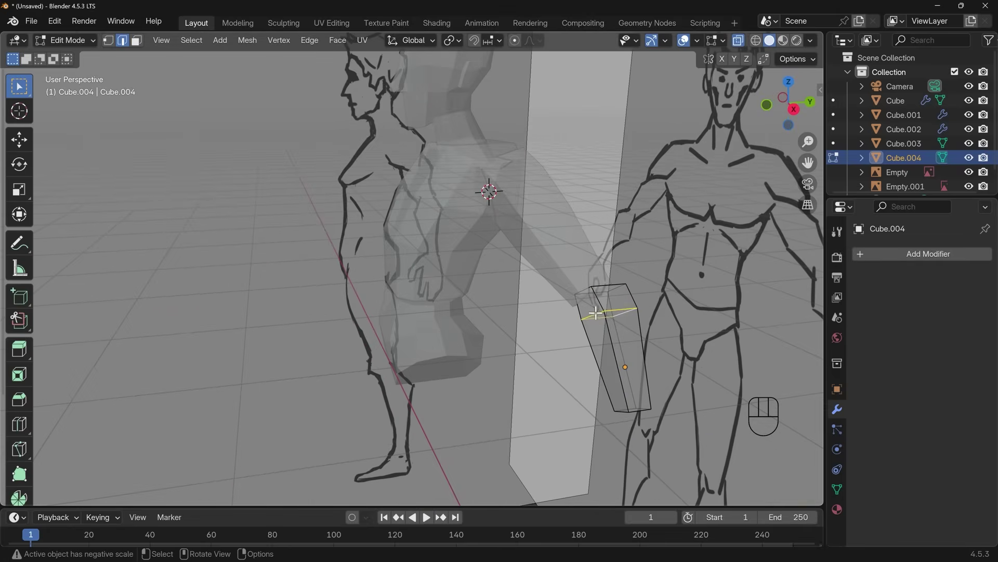
key("s")
key("g")
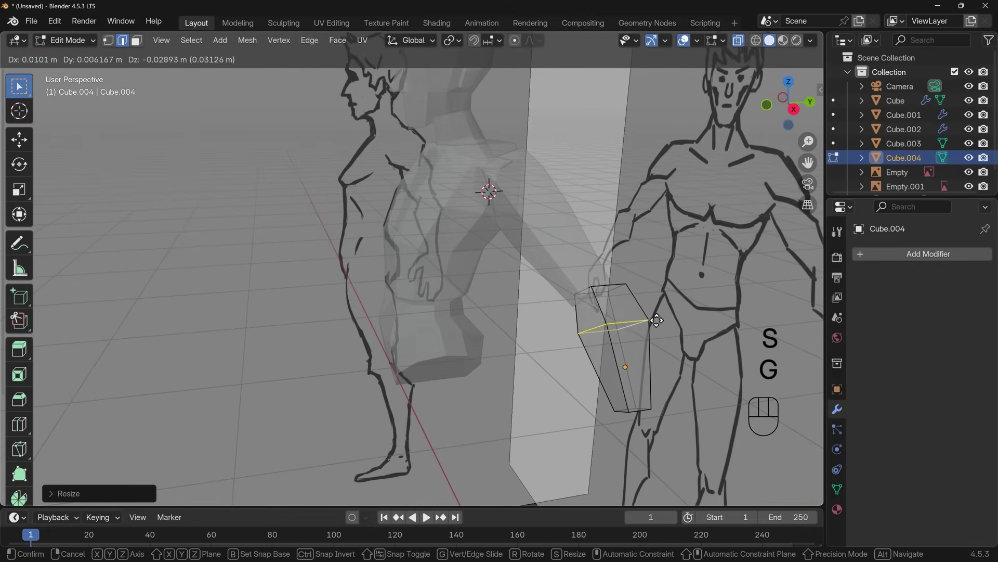
left_click(650, 319)
key("s")
left_click(621, 384)
middle_click_drag(621, 385, 680, 289)
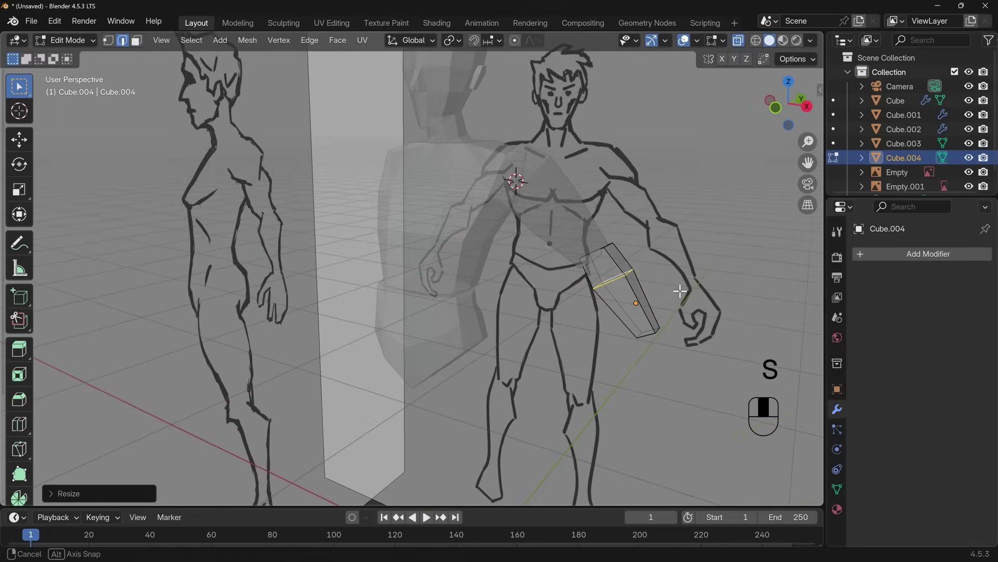
Move the forearm's wrist end onto the wrist in the front reference and scale it down, adjusting its depth along Y
key("KP_3")
key("KP_1")
key("g")
left_click(614, 330)
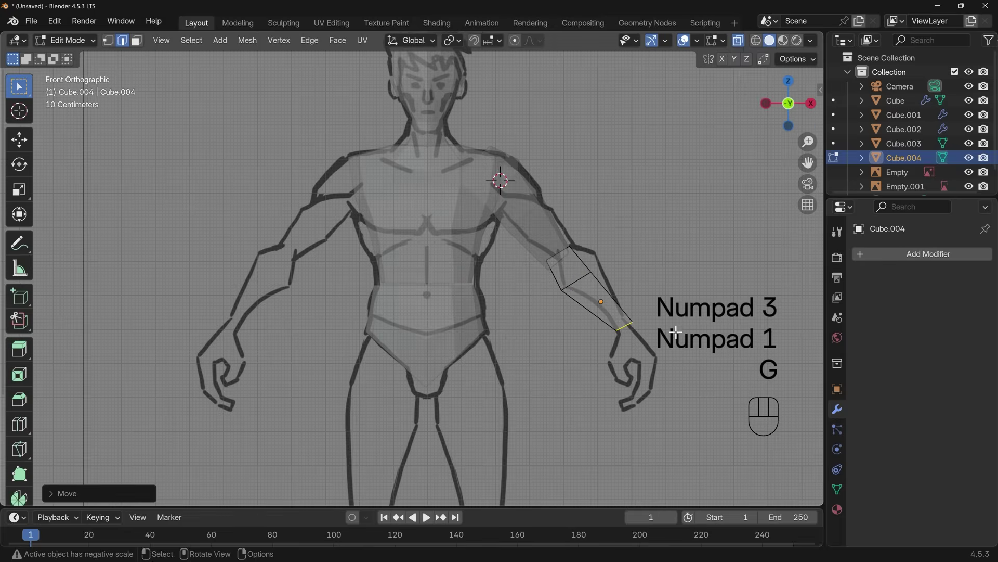
key("s")
left_click(658, 334)
middle_click_drag(657, 334, 577, 363)
key("s")
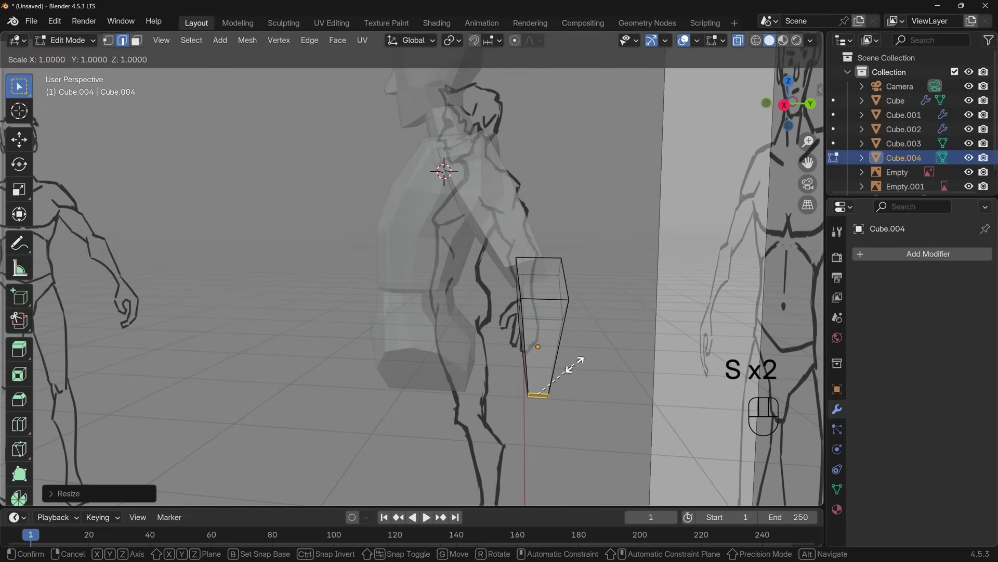
key("y")
left_click(584, 349)
Move, scale and rotate the forearm's upper edge loop to follow the forearm outline in the front reference
key("KP_1")
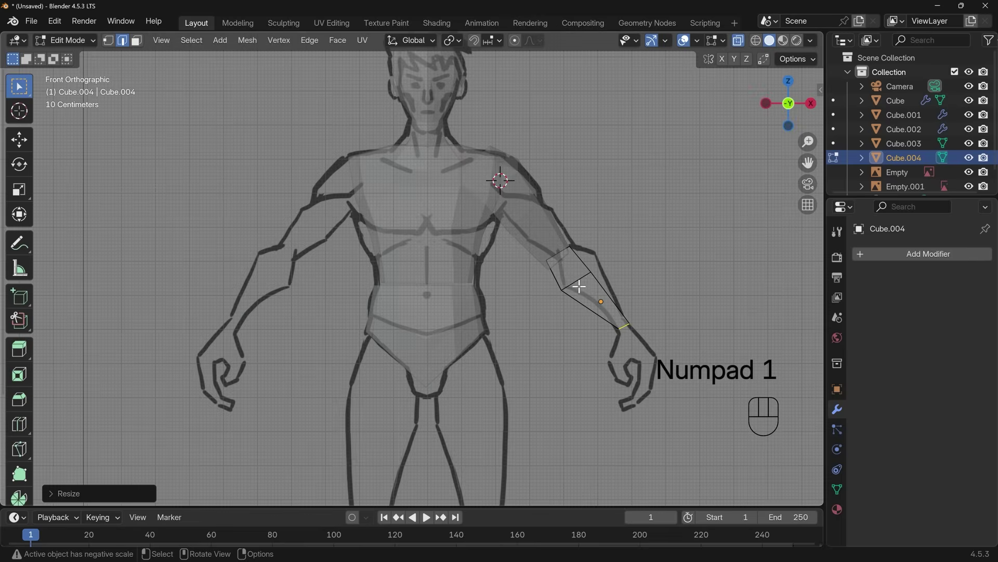
key("g")
left_click(606, 270)
key("s")
left_click(627, 271)
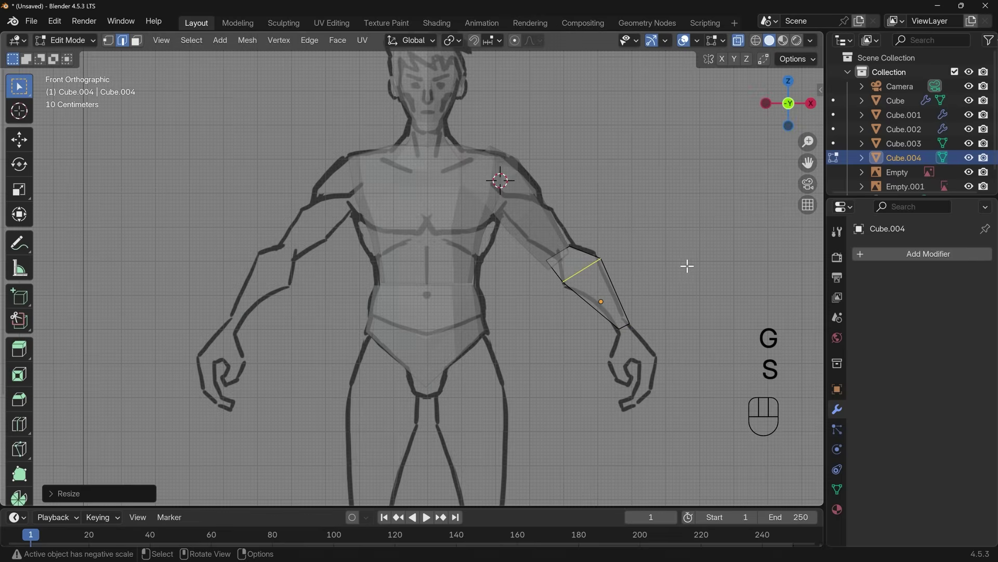
key("r")
left_click(674, 246)
Rotate and move the upper arm block to follow the arm outline and meet the forearm in the front reference
key("Tab")
left_click(572, 242)
key("r")
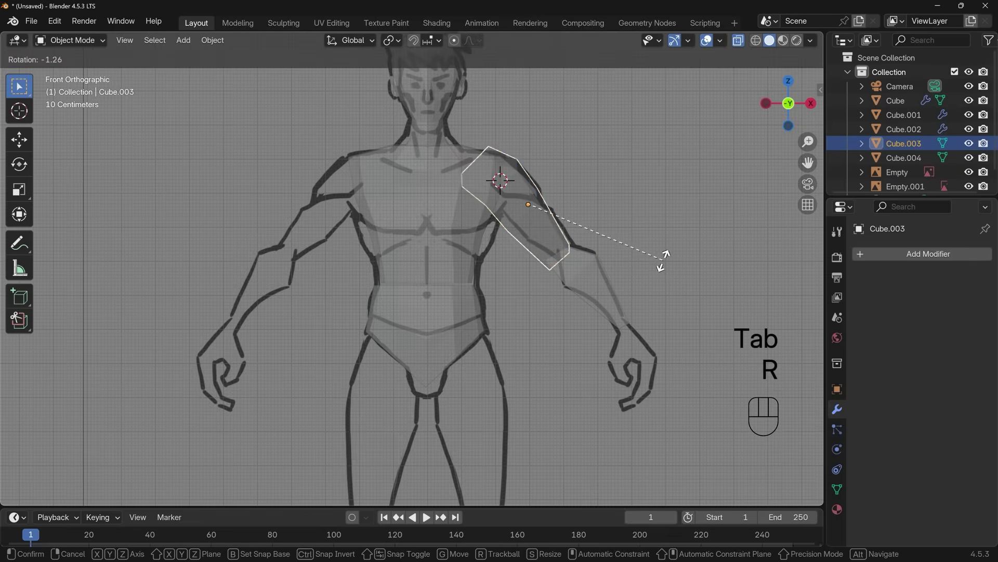
left_click(665, 256)
key("g")
left_click(669, 252)
key("g")
left_click(681, 266)
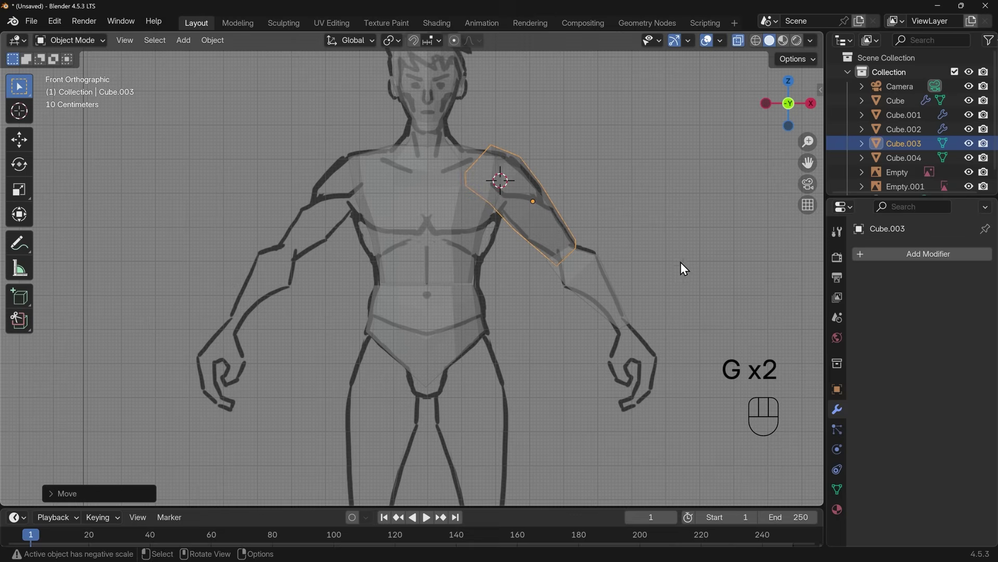
key("r")
left_click(709, 251)
Rotate the forearm block slightly in the front view and move it onto the forearm in the side reference
left_click(598, 278)
key("r")
left_click(728, 267)
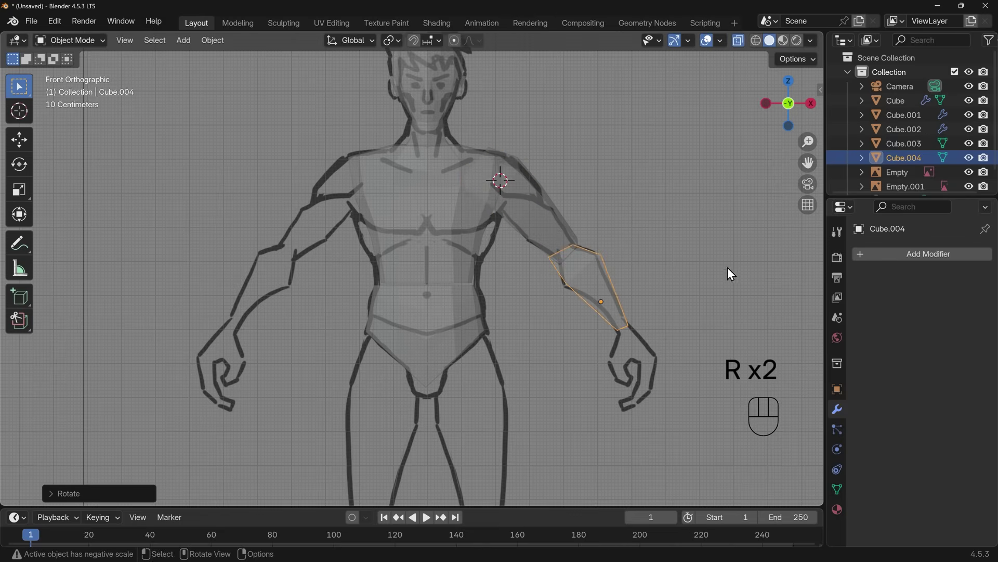
middle_click_drag(728, 267, 522, 335)
key("KP_3")
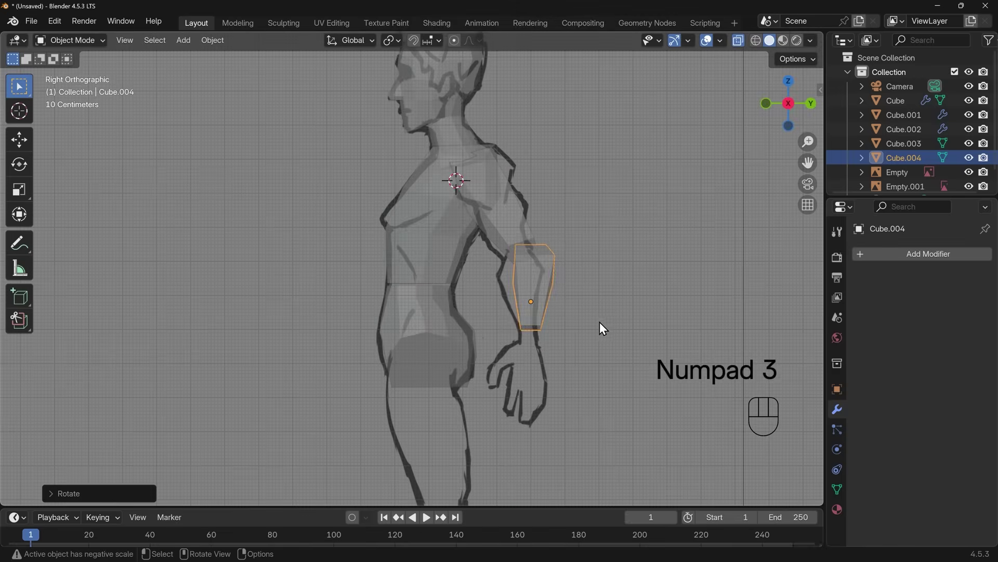
key("g")
left_click(549, 299)
Move the forearm's front bulge edge and the wrist end to match the forearm outline in the side reference
key("Tab")
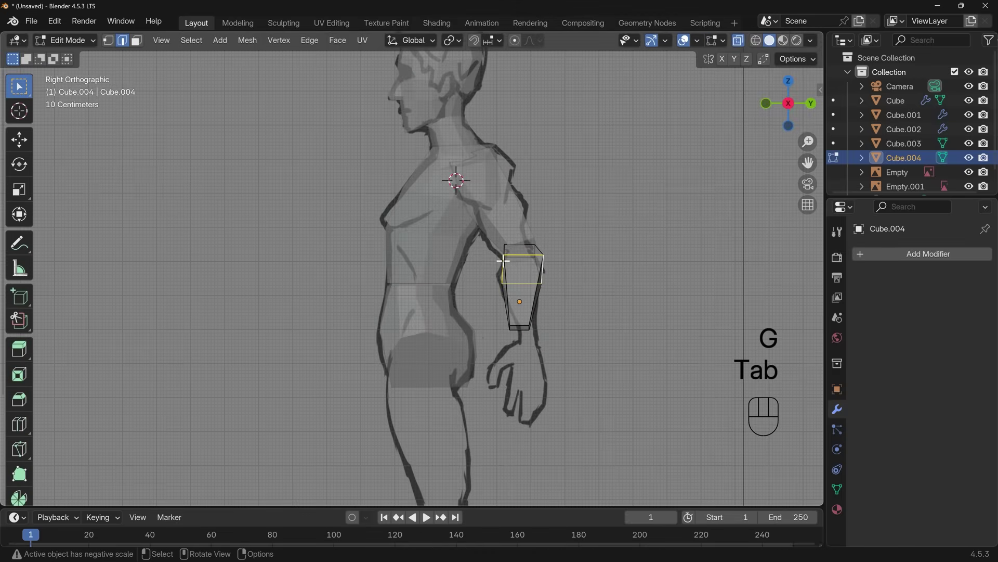
key("g")
left_click(531, 273)
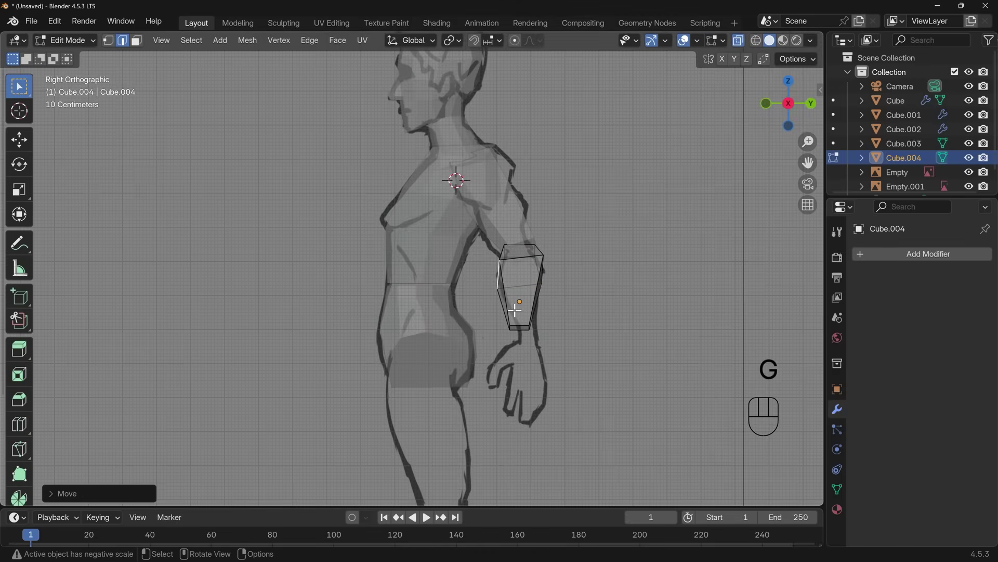
left_click_drag(499, 314, 549, 340)
key("g")
left_click(555, 350)
middle_click_drag(554, 350, 619, 310)
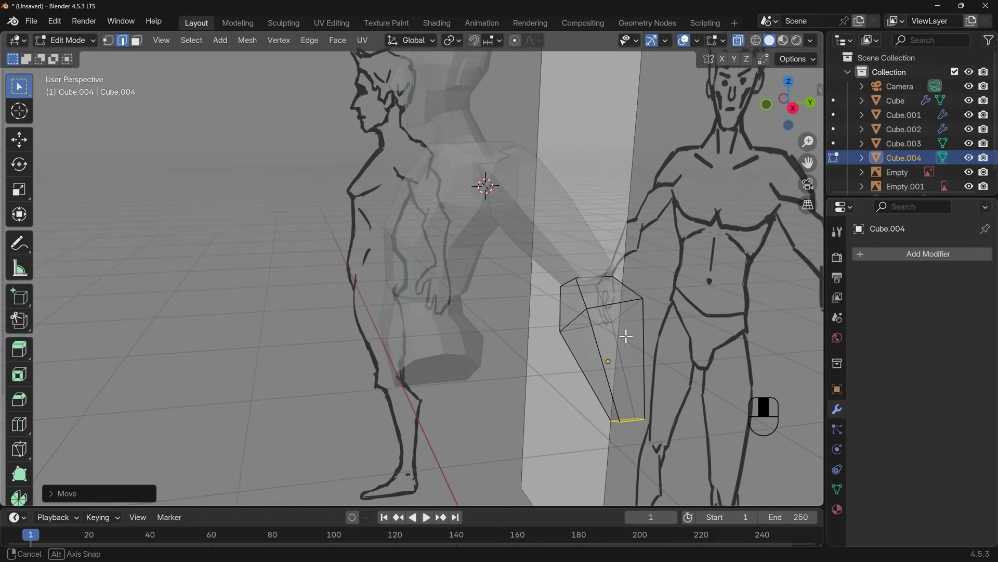
Add a lengthwise loop cut running around the forearm block from elbow to wrist
key("ctrl+r")
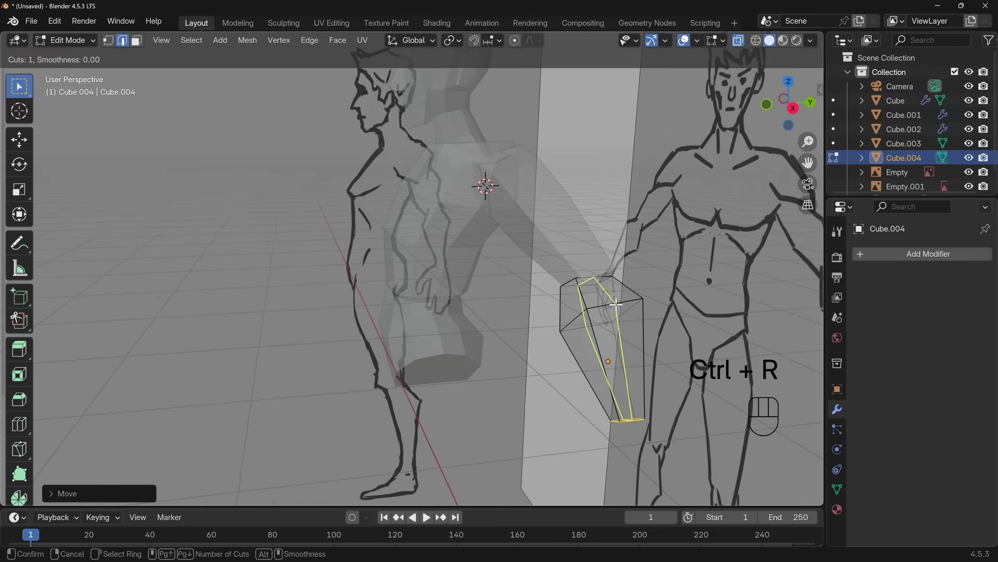
right_click(616, 305)
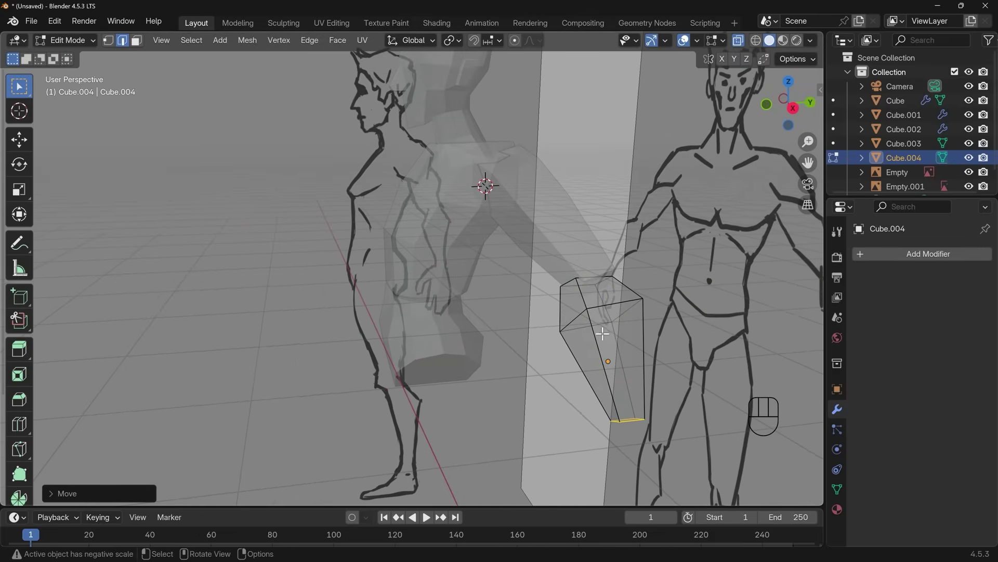
key("ctrl+r")
left_click(582, 308)
left_click(581, 308)
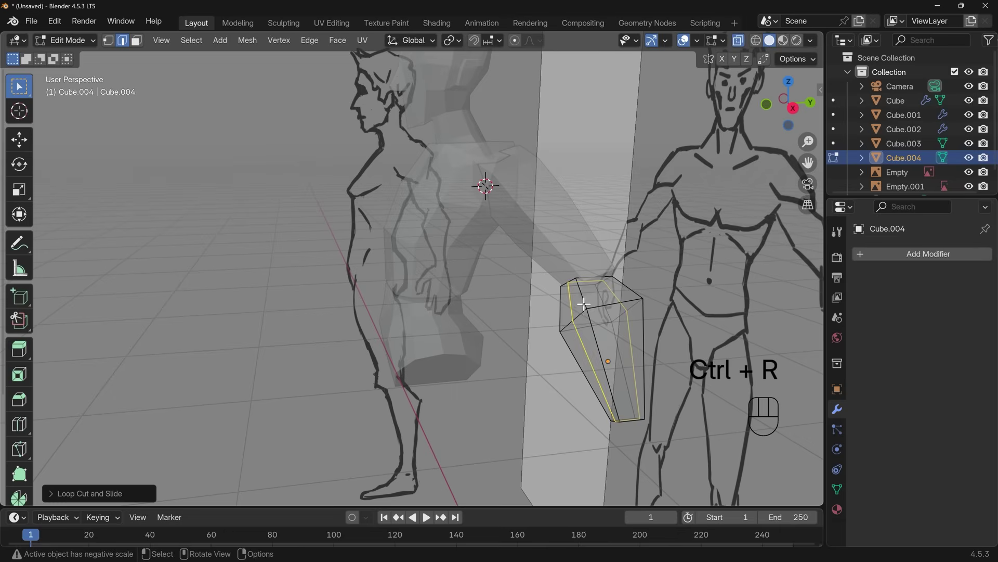
Edge-slide the two lengthwise corner edges beside the new loop to round the forearm's front side
key("g")
key("g")
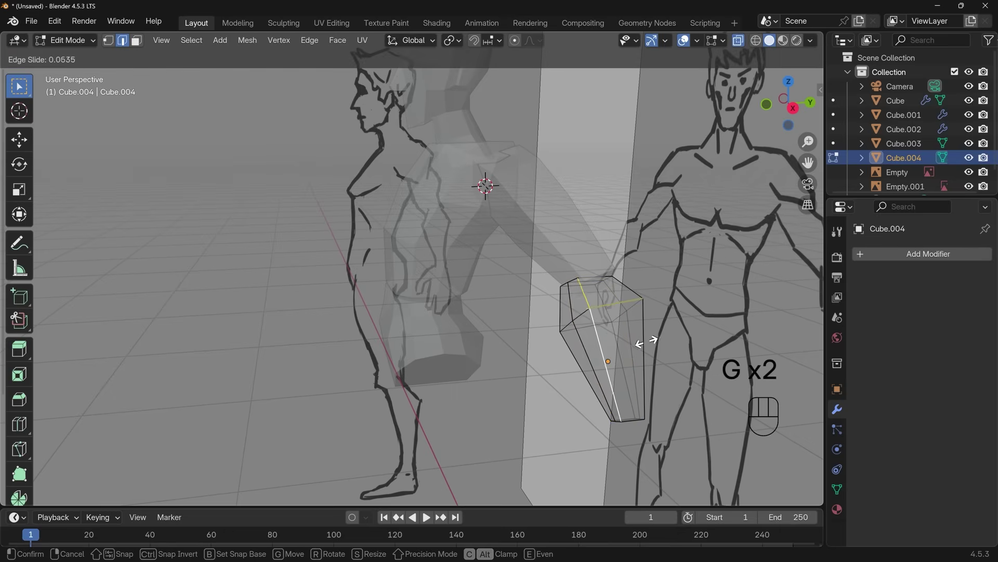
left_click(652, 341)
left_click(565, 316)
left_click(575, 361, "shift")
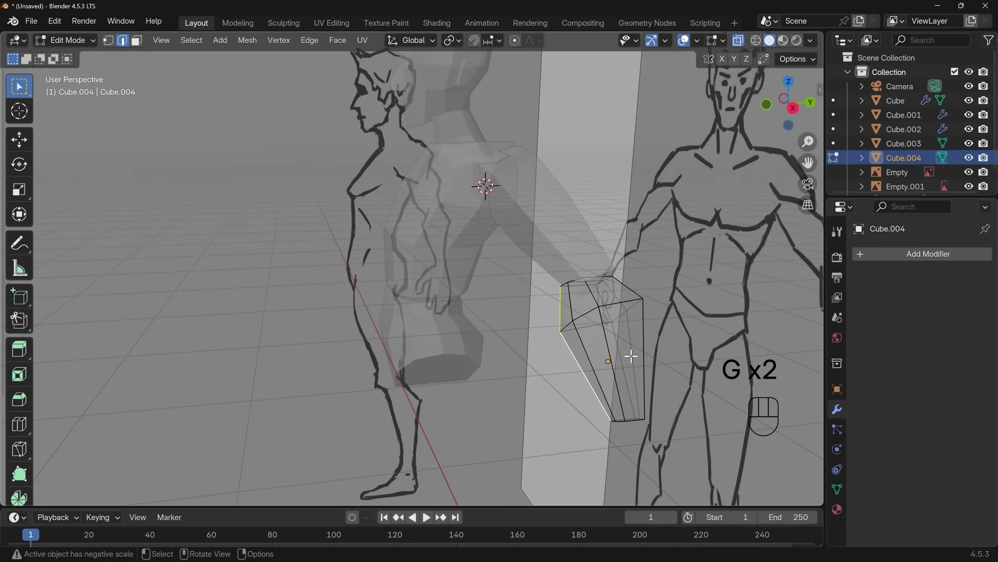
key("g")
key("g")
left_click(632, 358)
Edge-slide the lengthwise corner edges on the rear outer side of the forearm to round it
middle_click_drag(657, 352, 622, 358)
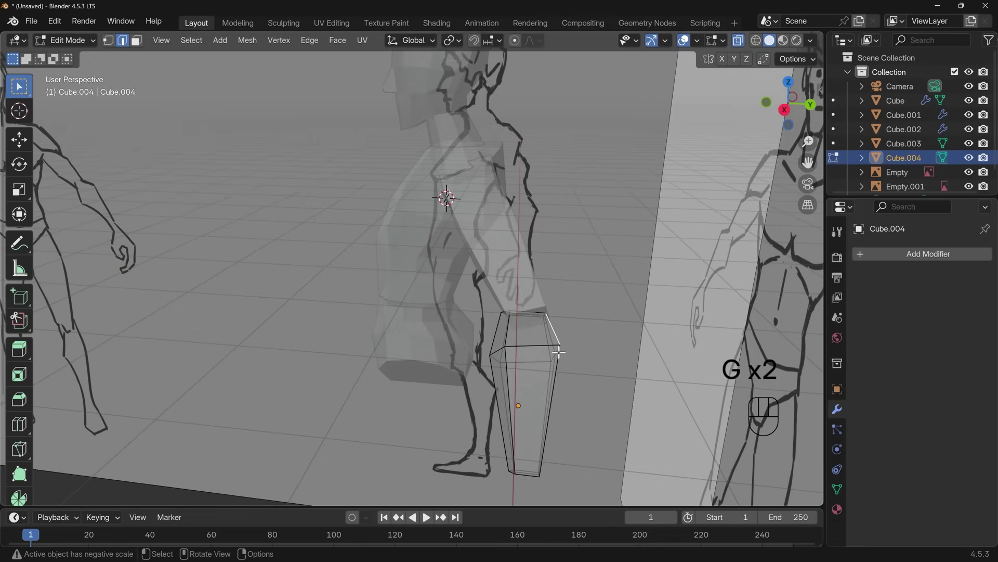
middle_click_drag(563, 385, 234, 251, "shift")
key("g")
key("g")
left_click(568, 397)
Select the lengthwise corner edges on the forearm's inner rear side and edge-slide them inward to round the shape
left_click(231, 252)
left_click(216, 313, "shift")
middle_click_drag(251, 308, 276, 304)
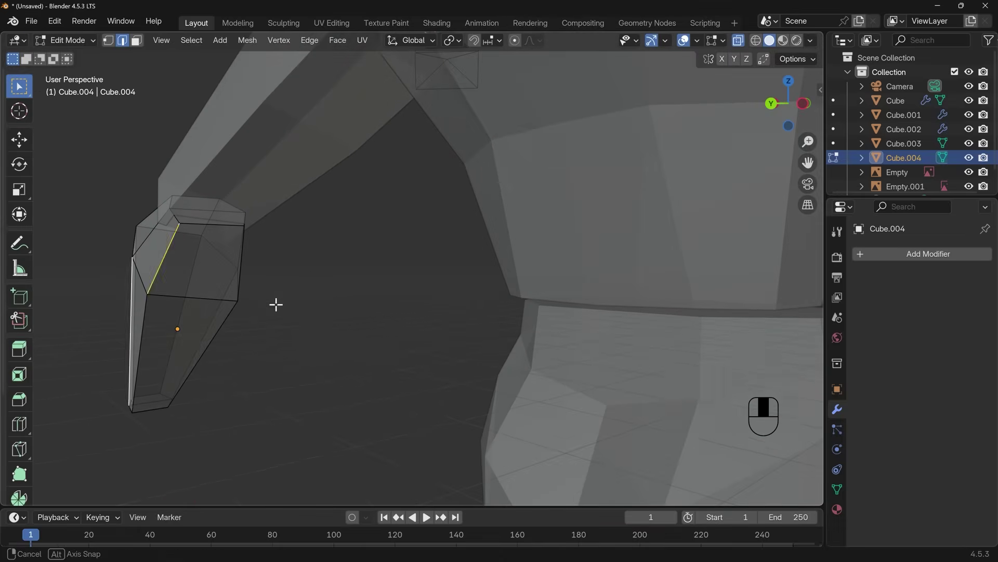
key("ctrl+z")
left_click(144, 312, "shift")
key("ctrl+z")
key("g")
key("g")
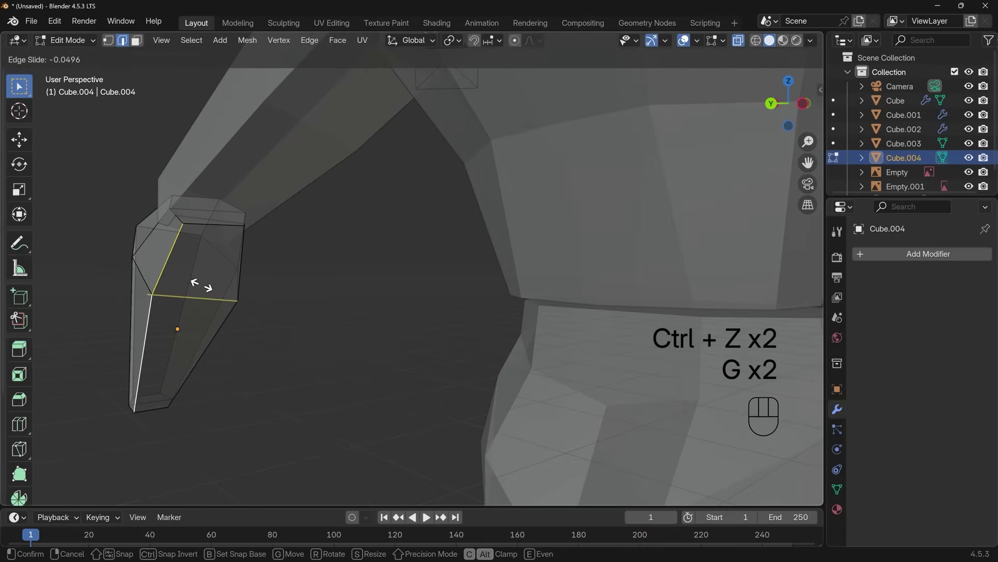
left_click(214, 285)
Place the 3D cursor at the wrist, add a cube there for the hand, and scale it down
mouse_move(218, 286)
middle_mouse_down()
mouse_move(337, 304)
mouse_move(419, 334)
mouse_move(487, 320)
mouse_move(588, 323)
mouse_move(477, 338)
mouse_move(560, 303)
mouse_move(510, 355)
middle_mouse_up()
scroll(336, 303, "down", 6)
scroll(487, 319, "up", 3)
key("Tab")
right_click(503, 357, "shift")
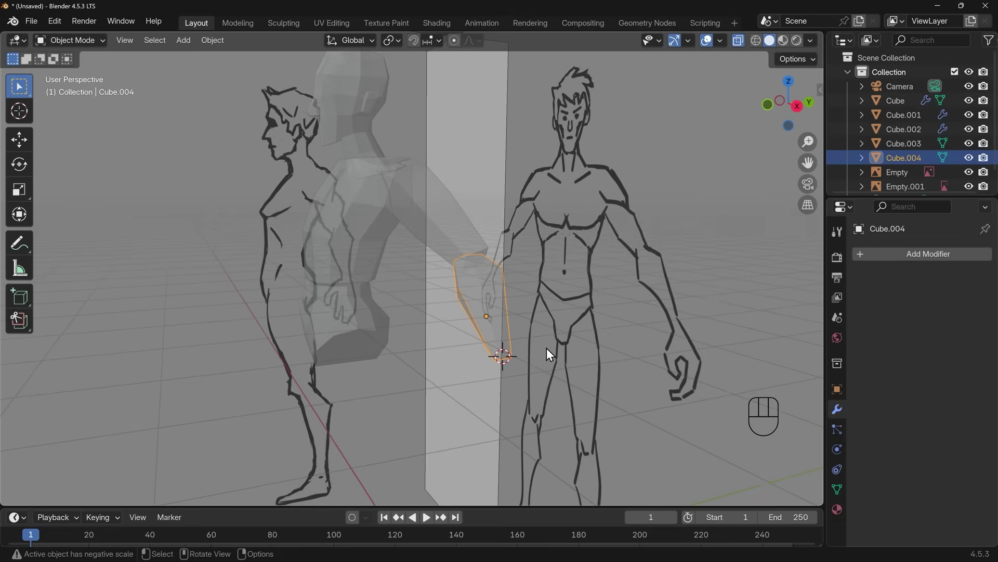
key("shift+a")
mouse_move(535, 275)
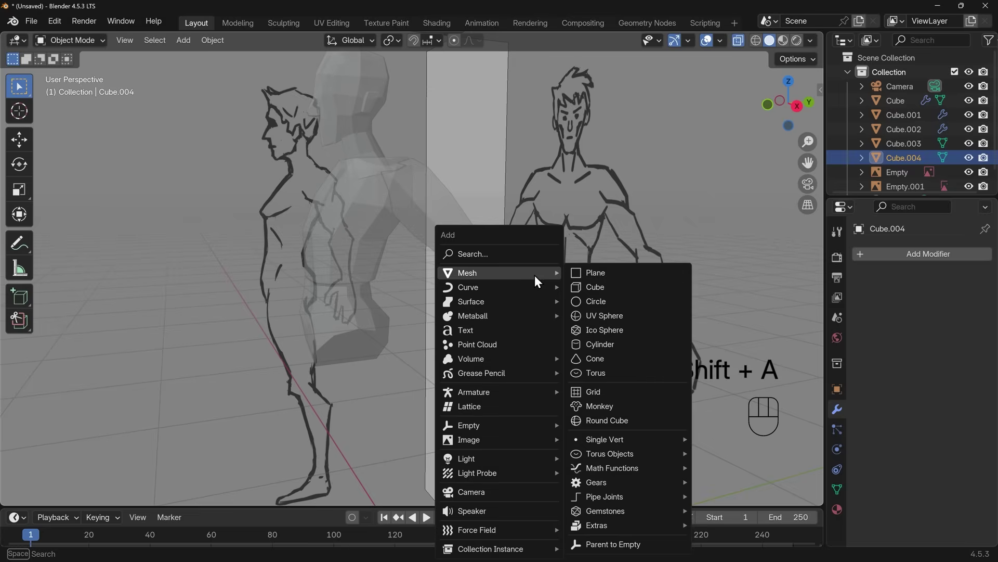
left_click(586, 291)
key("s")
left_click(518, 341)
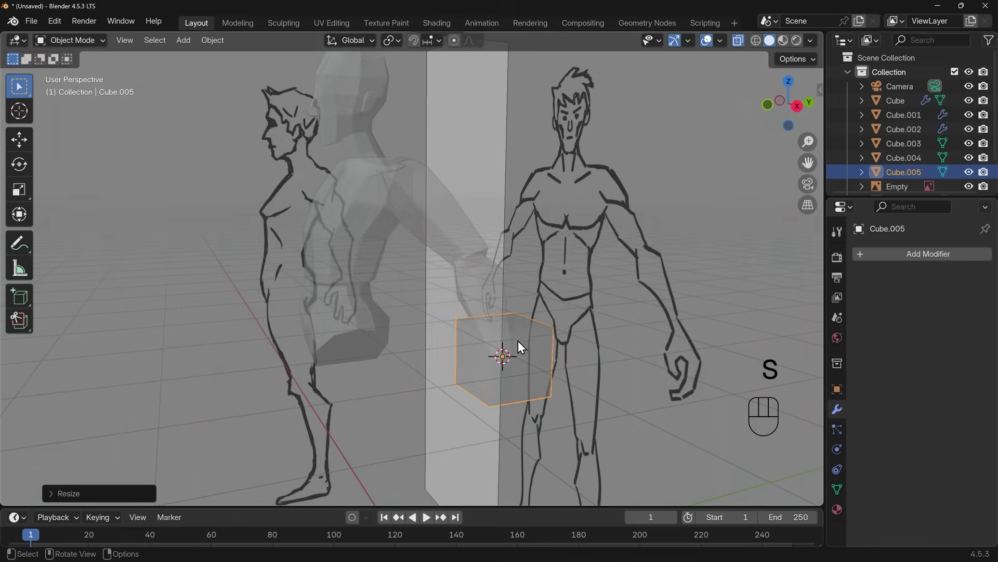
Narrow the hand cube along the X axis, scale it down and rotate it to follow the forearm's angle
middle_click_drag(518, 341, 705, 306)
key("s")
key("y")
key("x")
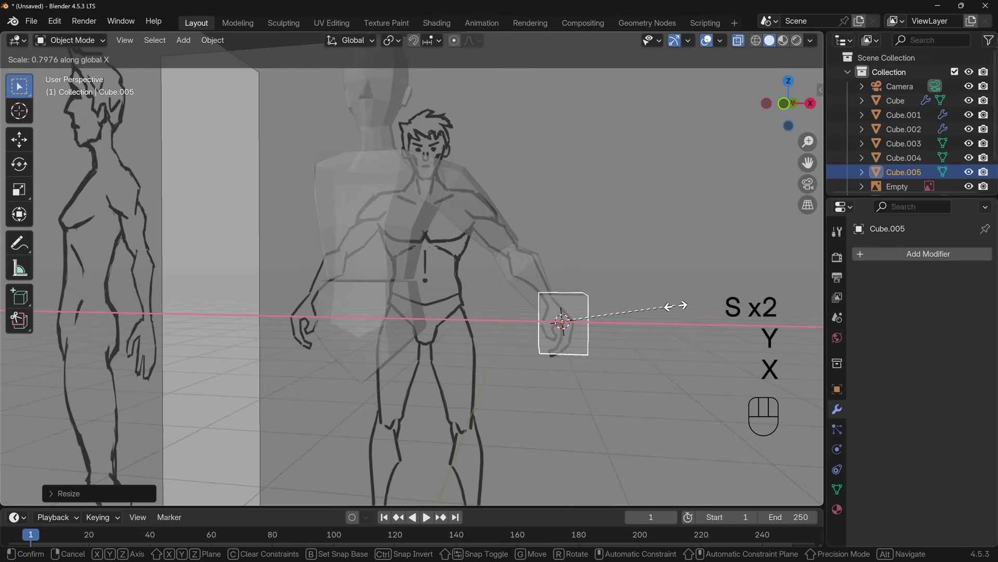
left_click(598, 310)
key("r")
left_click(650, 307)
key("s")
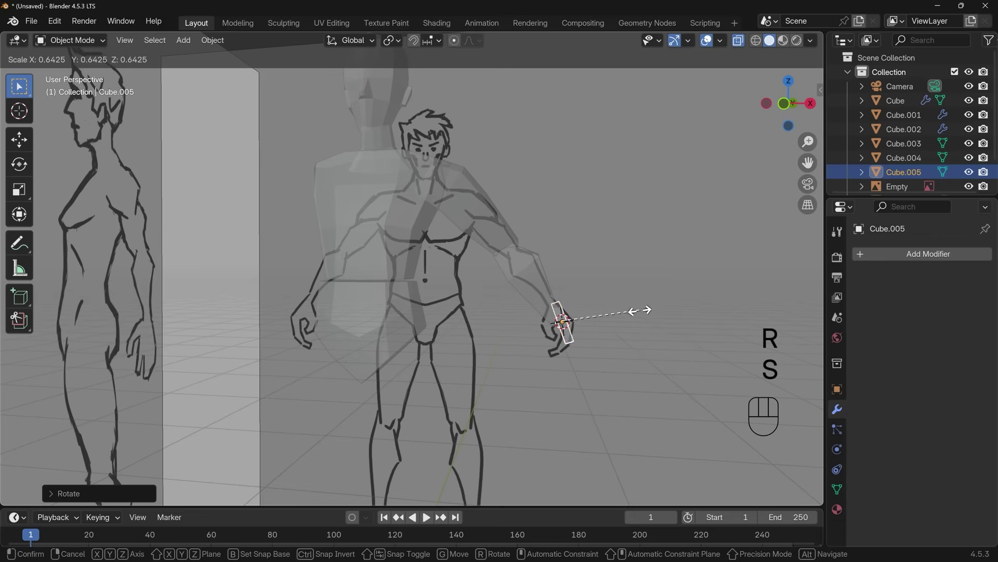
left_click(685, 350)
key("r")
left_click(681, 356)
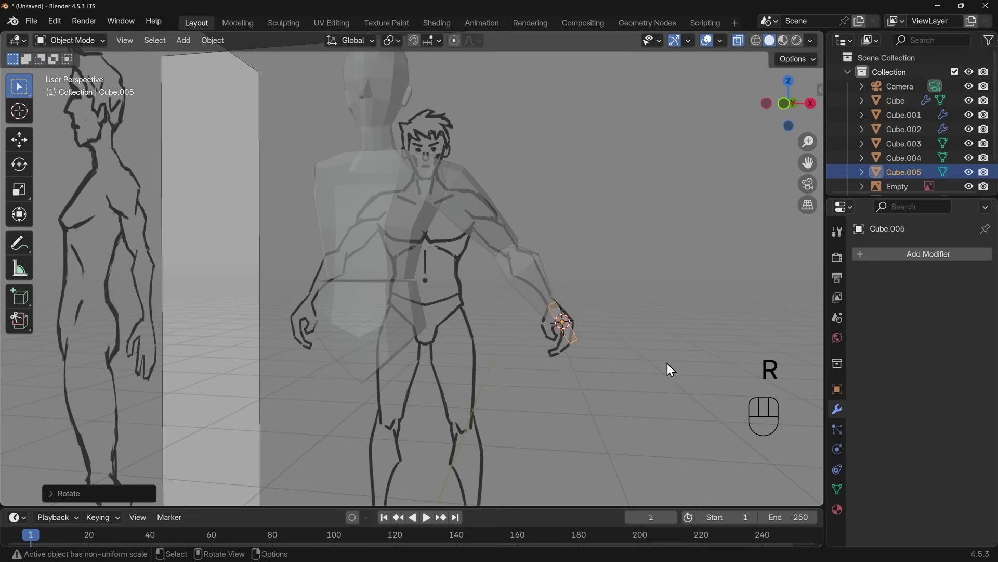
Move the hand block in the side view to sit over the reference palm below the wrist
mouse_move(667, 363)
middle_mouse_down()
mouse_move(534, 364)
mouse_move(501, 384)
mouse_move(517, 338)
mouse_move(544, 307)
mouse_move(530, 279)
middle_mouse_up()
key("KP_3")
key("g")
left_click(464, 309)
scroll(520, 324, "up", 5)
Add a crosswise loop cut to the hand block and move its upper corner edges in to match the wrist width
key("Tab")
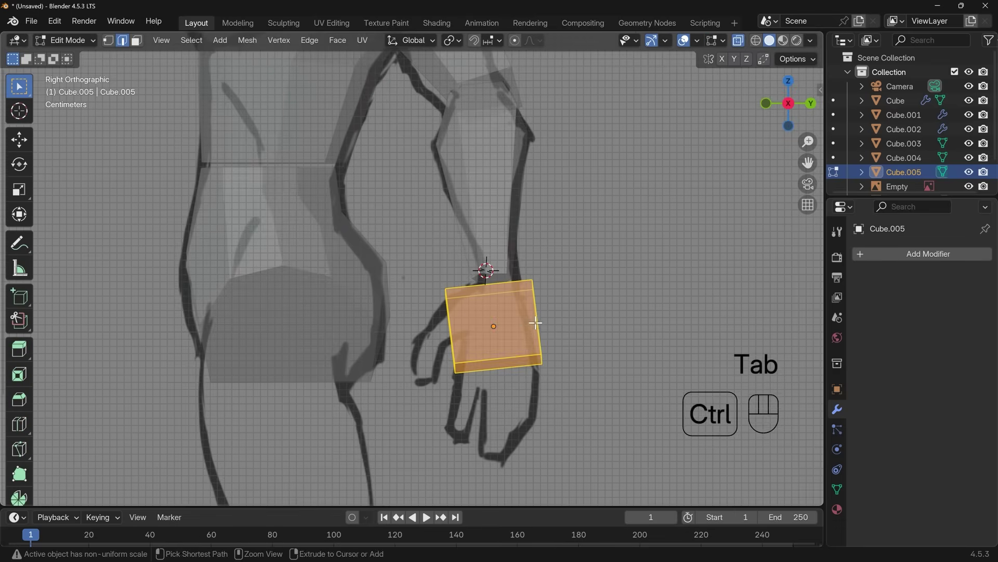
key("ctrl+r")
left_click(454, 294)
left_click(461, 303)
left_click_drag(432, 277, 470, 307)
key("g")
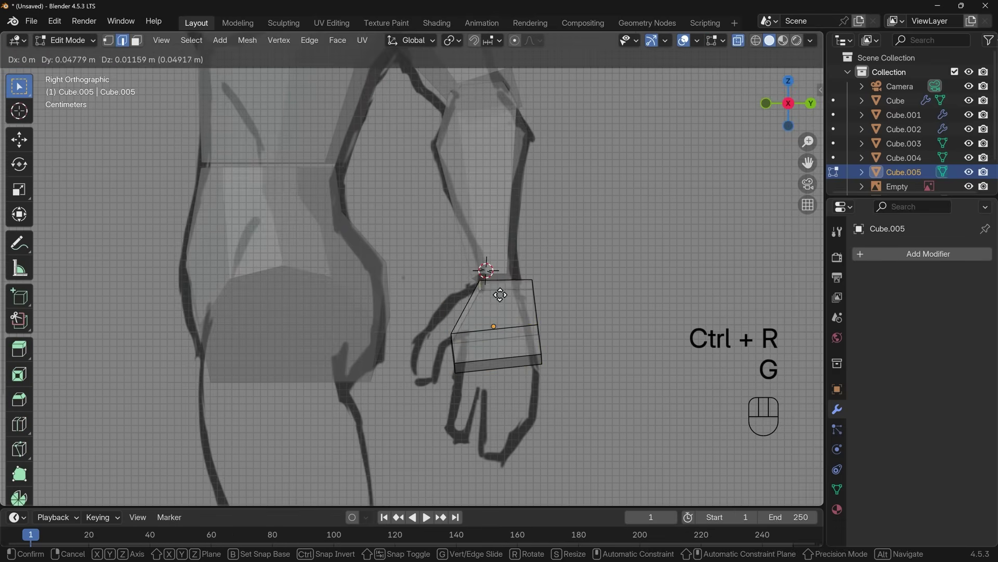
left_click(501, 294)
left_click_drag(503, 263, 560, 310)
key("g")
left_click(545, 300)
Move the hand block's lower and middle edges in the side view to fit the reference palm outline
left_click_drag(447, 352, 482, 378)
key("g")
left_click(491, 377)
left_click_drag(525, 344, 562, 372)
key("g")
left_click(562, 390)
left_click_drag(443, 320, 473, 352)
key("g")
left_click(485, 343)
left_click(485, 342)
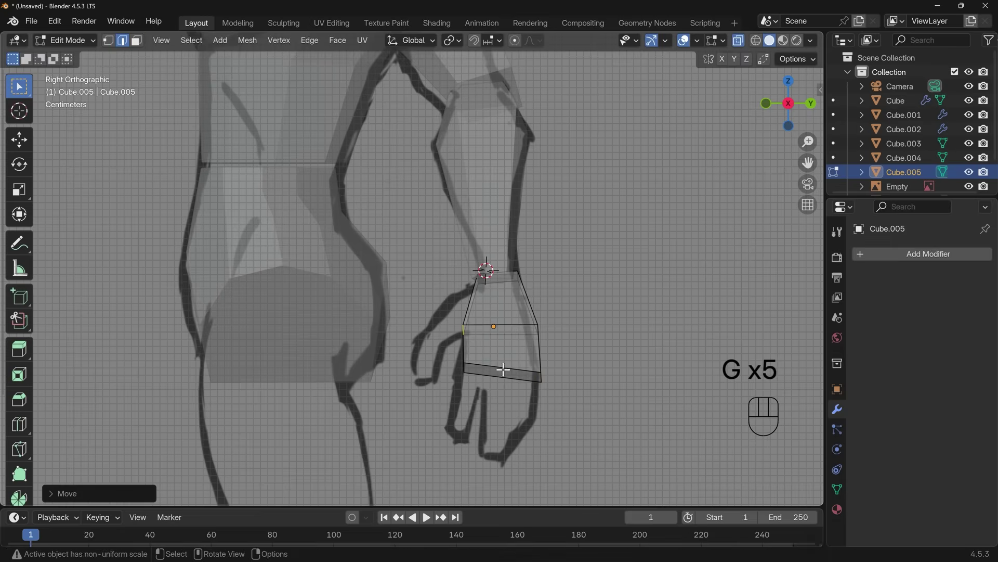
In the front view, move the hand mesh up to the wrist and shift its lower section outward to the reference knuckles
key("3")
key("KP_1")
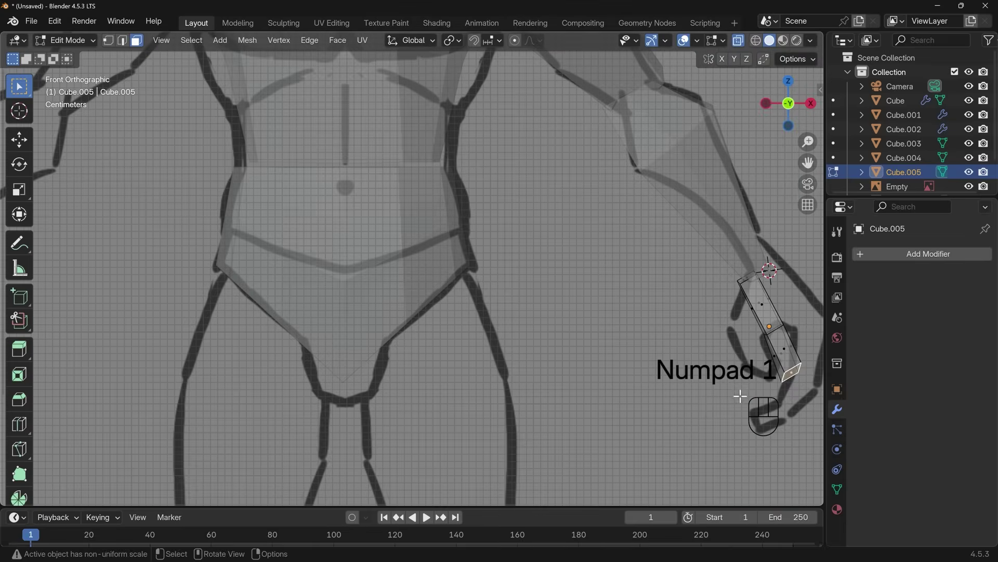
middle_click_drag(742, 394, 619, 361, "shift")
left_click_drag(600, 247, 681, 362)
key("g")
left_click(685, 341)
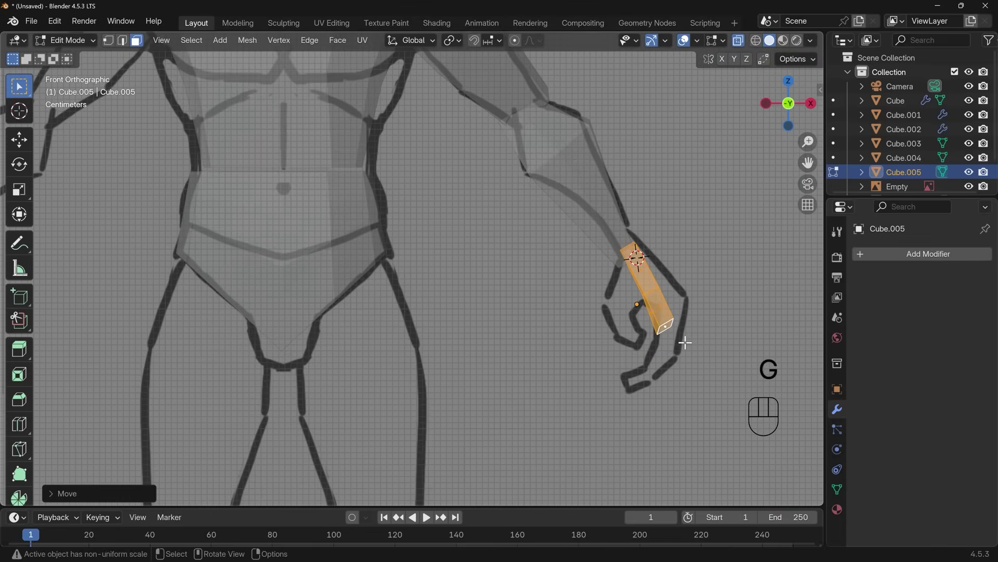
key("g")
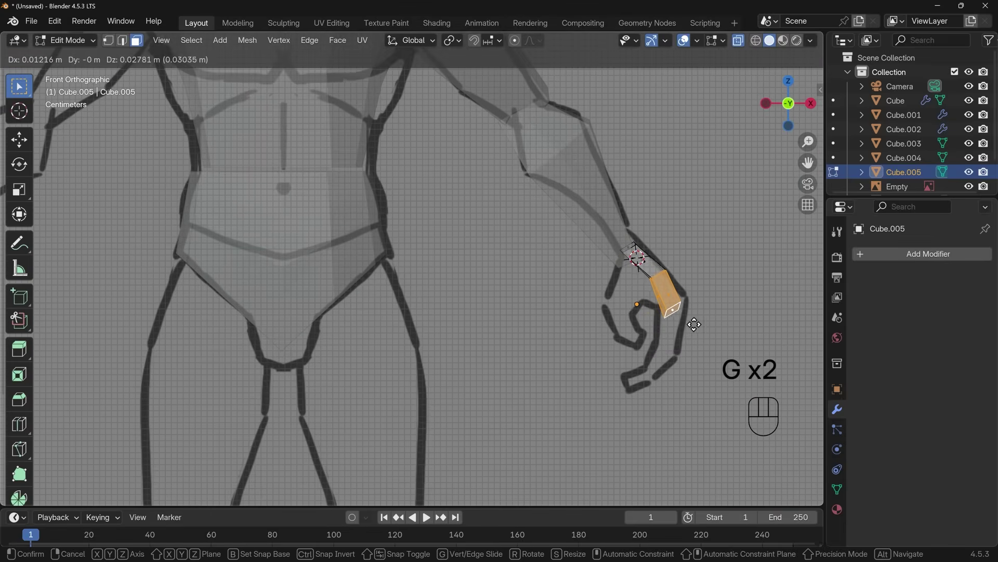
left_click(691, 326)
Select the hand's inner palm faces and move them inward to thicken the palm
left_click_drag(639, 276, 640, 277)
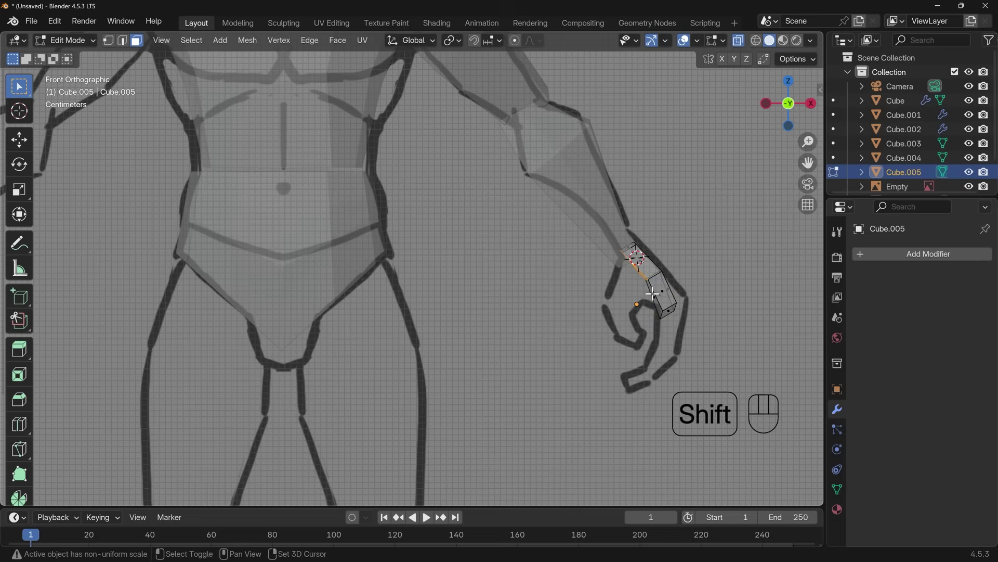
left_click(657, 294, "shift")
key("g")
left_click(645, 302)
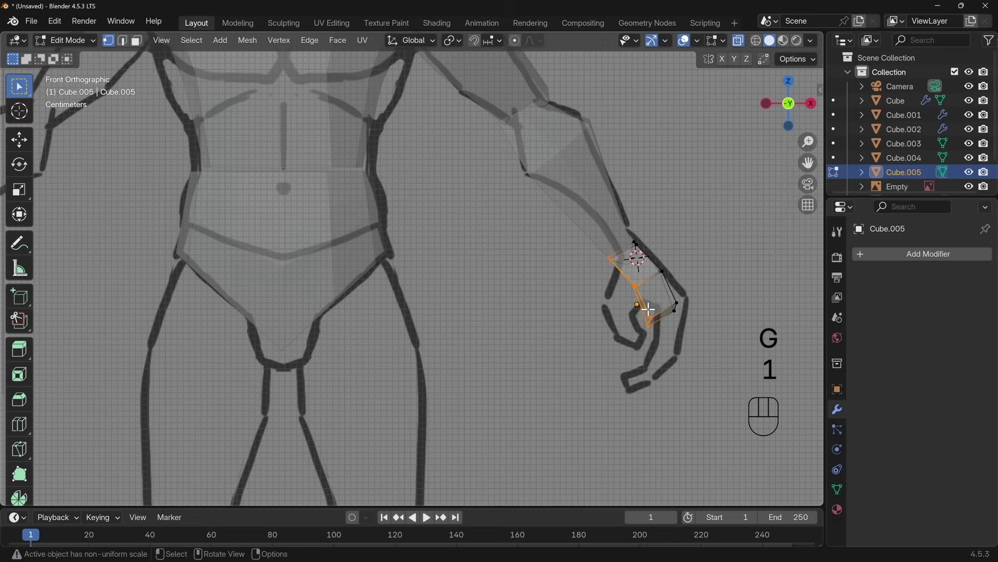
Move the palm's lower and middle vertices in the front view to fit the reference knuckles
key("g")
left_click(669, 299)
key("g")
left_click(688, 315)
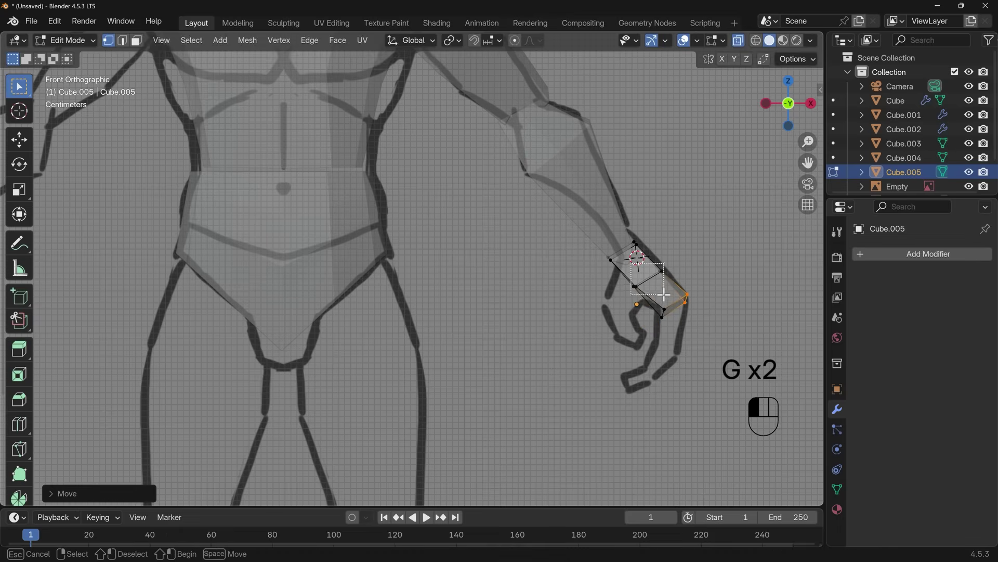
left_click_drag(664, 294, 666, 296)
key("g")
left_click(678, 313)
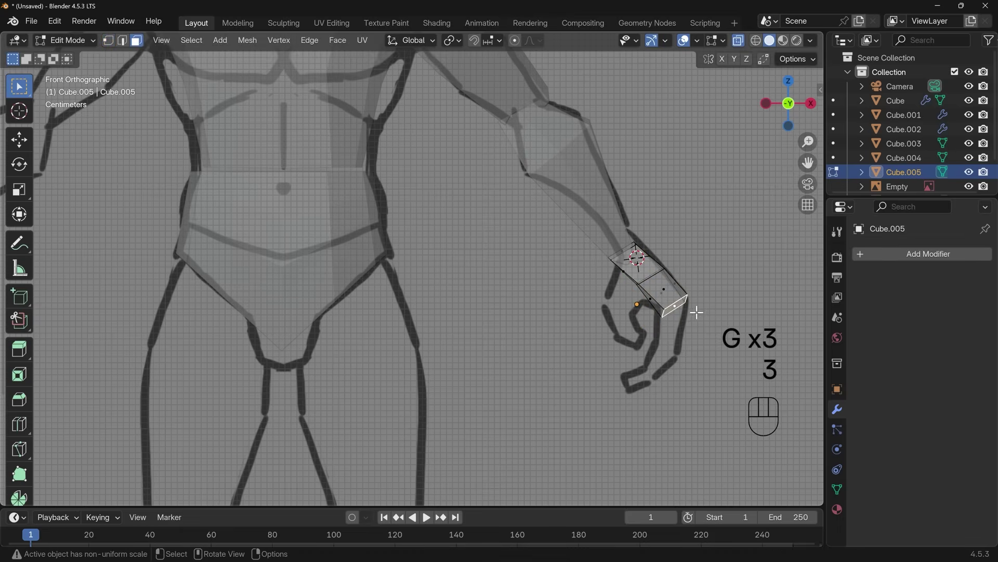
Extrude the palm's end face into the first finger segment, rotating it, narrowing it along X and fitting it to the reference
key("e")
left_click(702, 357)
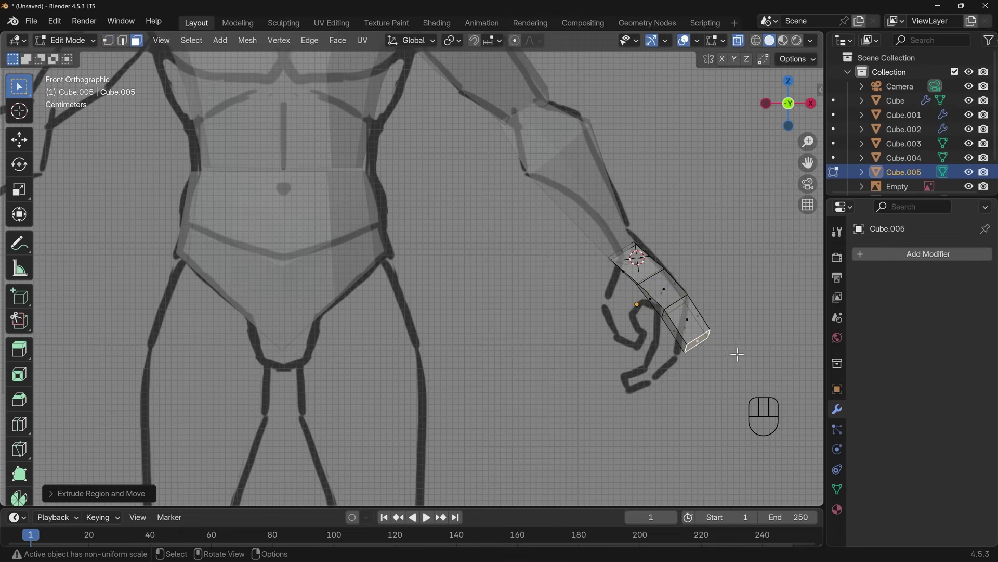
key("g")
left_click(709, 361)
key("r")
left_click(735, 363)
key("s")
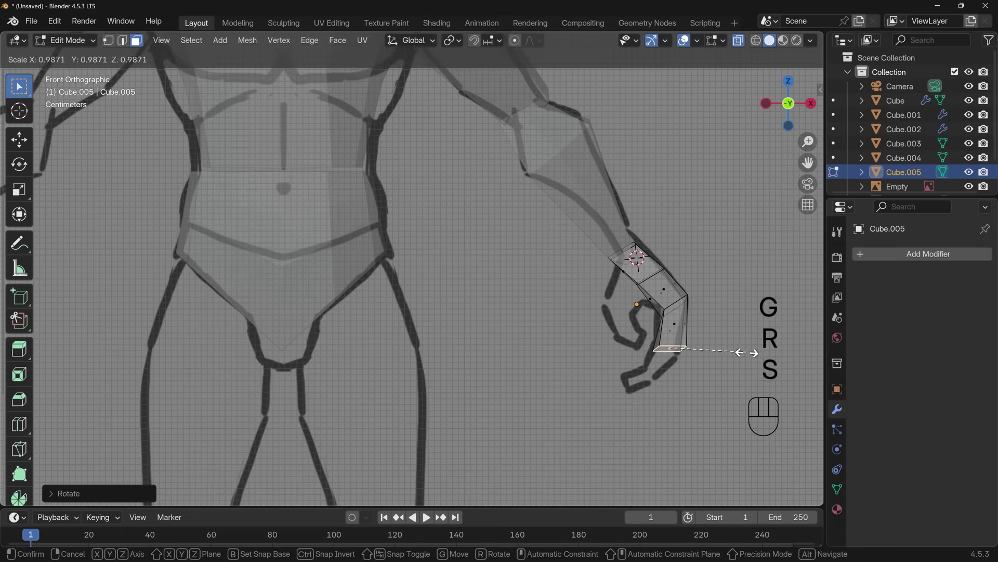
key("x")
left_click(718, 358)
key("g")
left_click(697, 363)
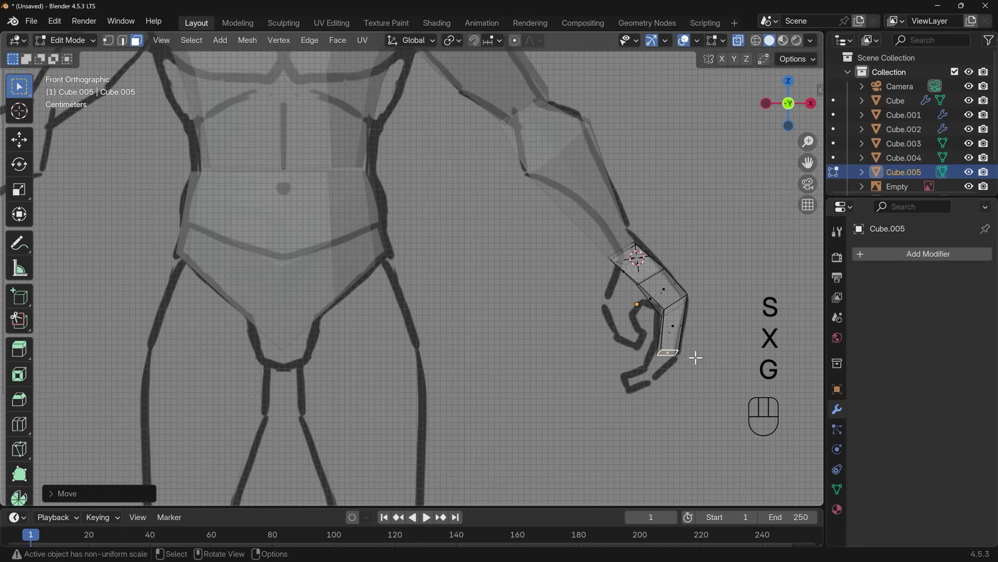
Extrude a second finger segment curling inward, then rotate and scale its end face to match the reference fingertips
key("e")
left_click(685, 375)
key("g")
left_click(653, 383)
key("r")
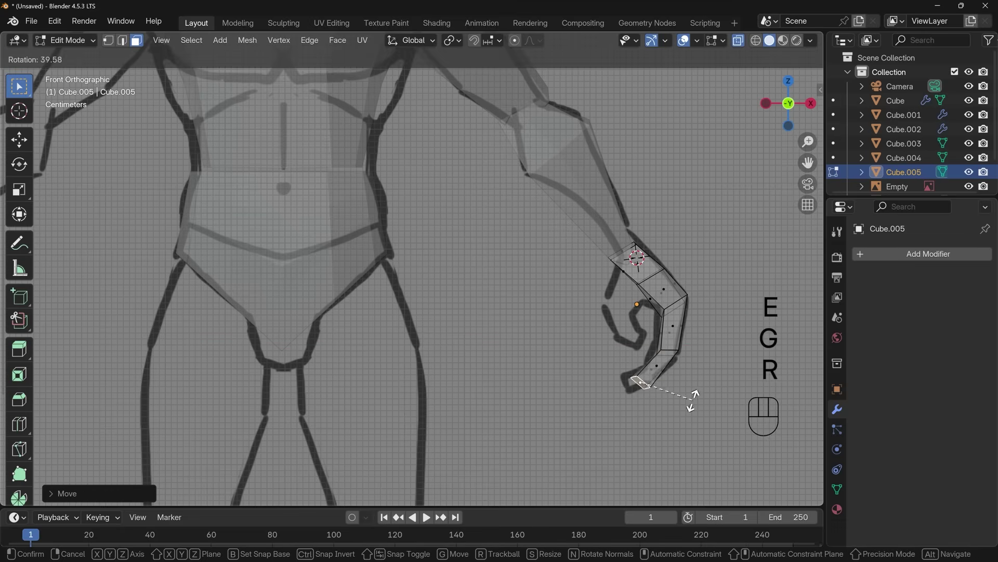
left_click(693, 395)
key("s")
left_click(686, 393)
Extrude the palm's front side face forward to start the thumb
middle_click_drag(687, 393, 520, 318)
scroll(520, 318, "up", 3)
middle_click_drag(643, 321, 519, 342)
left_click(520, 344)
key("e")
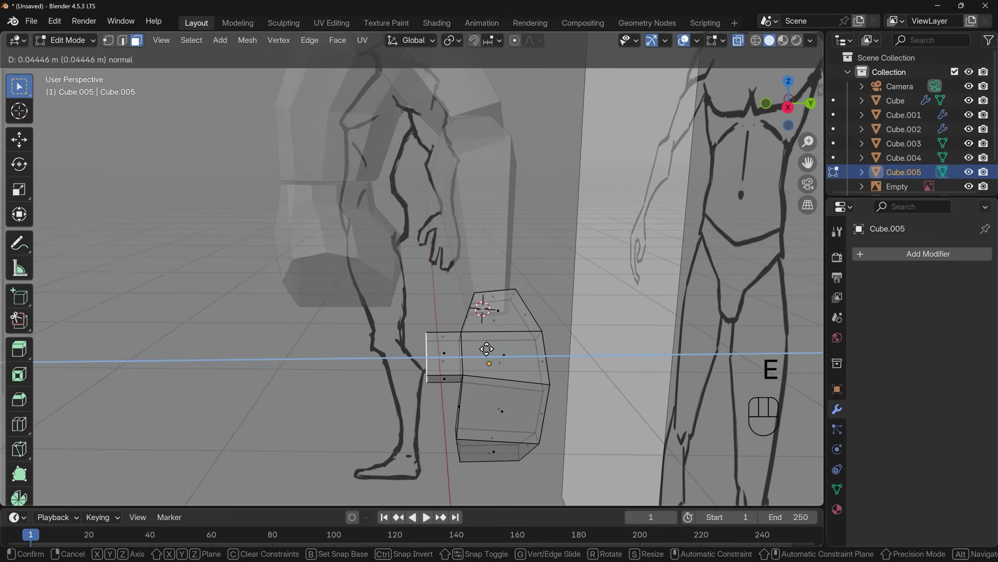
left_click(486, 348)
Move, rotate and scale down the thumb's end face in the side view to angle it along the reference thumb
key("KP_3")
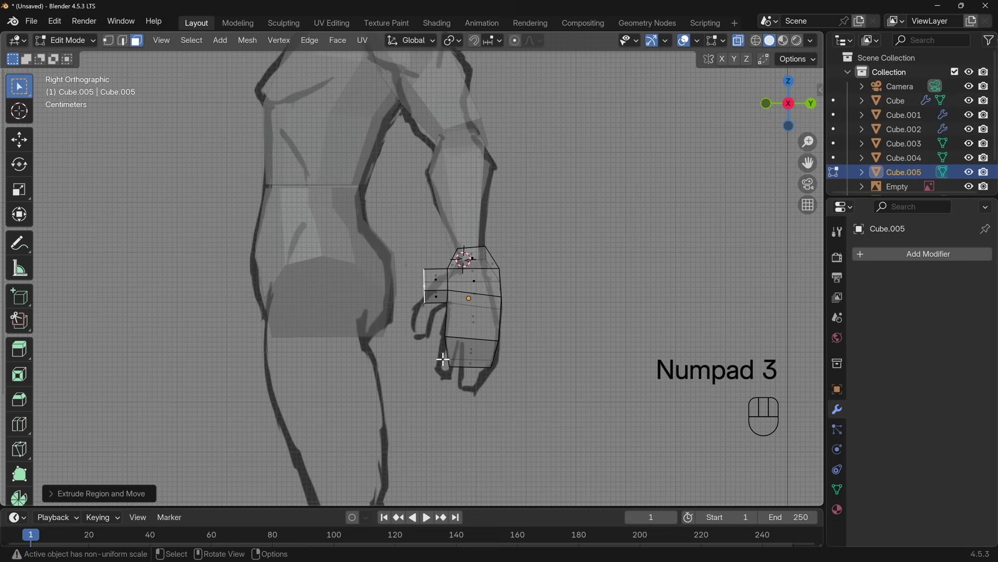
key("g")
key("r")
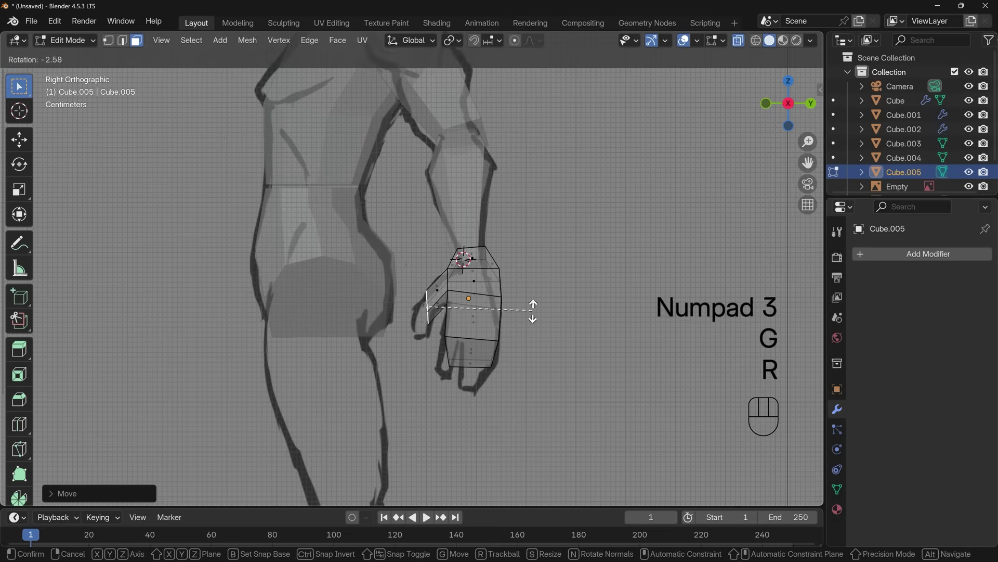
key("s")
left_click(470, 290)
Extrude the thumb's tip segment, move it down along the reference thumb and scale its end face
key("e")
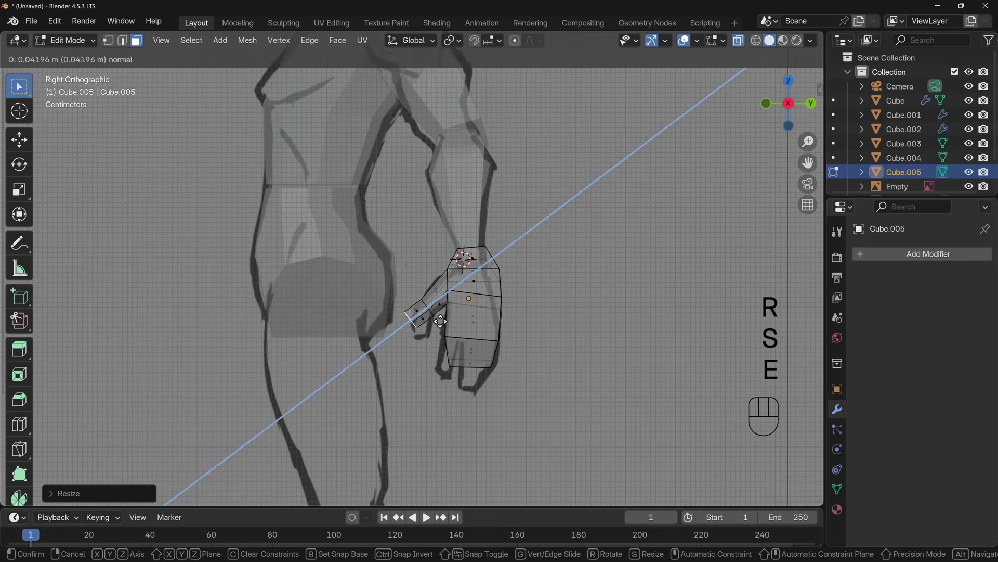
left_click(433, 323)
key("g")
left_click(441, 333)
key("s")
left_click(479, 324)
Finish editing the hand, select the upper arm object and turn off X-ray display
mouse_move(479, 323)
middle_mouse_down()
mouse_move(539, 352)
mouse_move(408, 336)
mouse_move(569, 339)
mouse_move(615, 317)
mouse_move(553, 312)
mouse_move(546, 339)
mouse_move(504, 338)
mouse_move(500, 352)
mouse_move(535, 371)
mouse_move(536, 347)
mouse_move(482, 332)
mouse_move(478, 340)
middle_mouse_up()
scroll(585, 327, "up", 1)
scroll(512, 328, "down", 3)
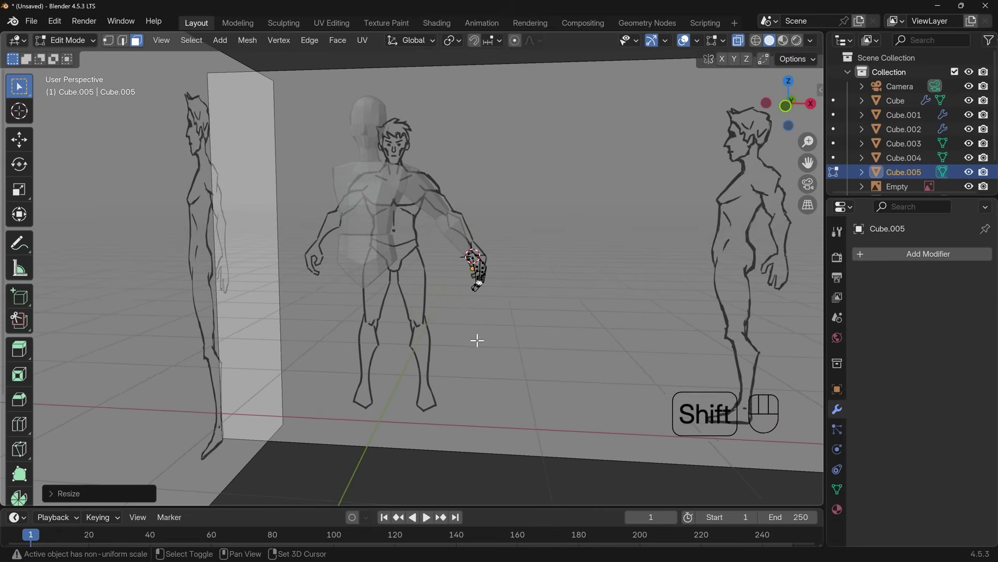
key("Tab")
left_click(429, 208)
key("alt+z")
middle_click_drag(437, 210, 449, 239)
key("ctrl+z")
key("KP_1")
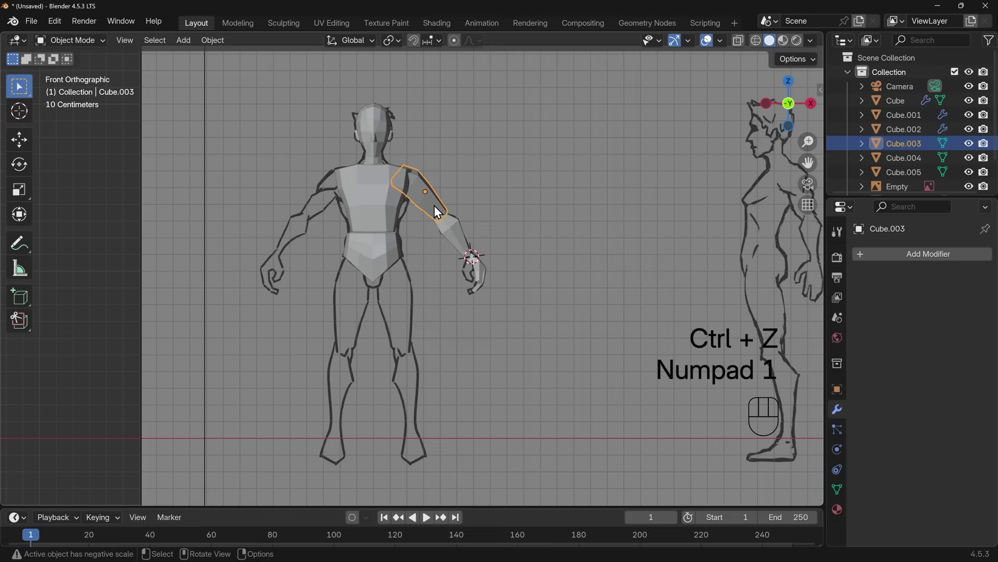
Duplicate the upper arm, rotate the copy in the front view and place it over the reference thigh
key("shift+d")
left_click(428, 317)
key("r")
left_click(487, 343)
key("g")
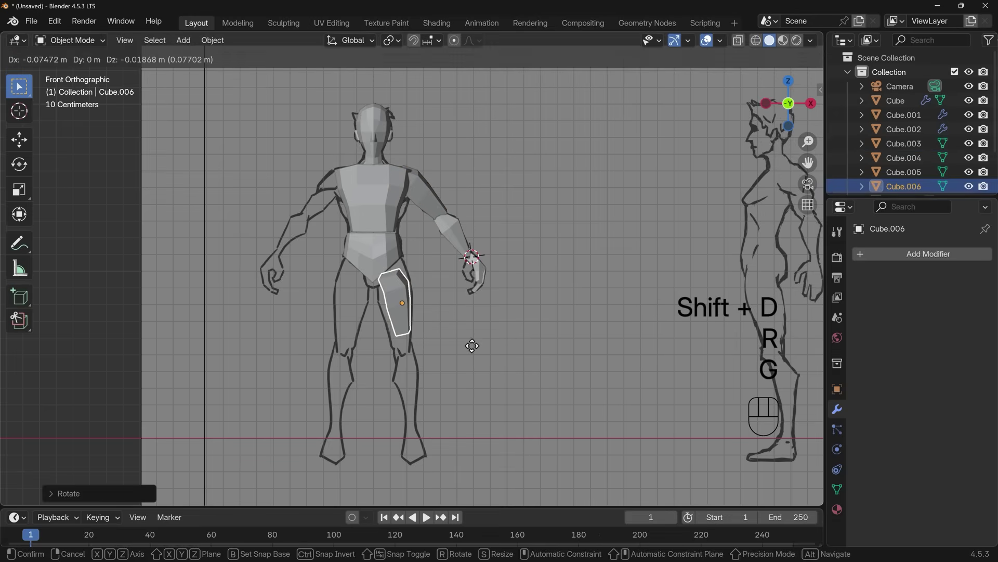
left_click(472, 346)
Rotate the thigh piece upright in the side view and move it onto the reference leg
key("KP_3")
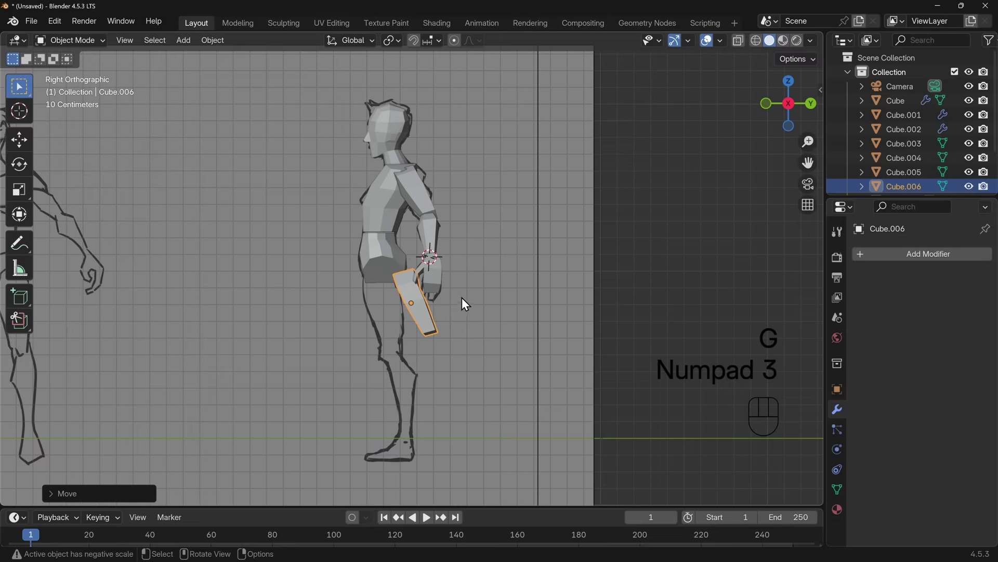
key("r")
left_click(462, 313)
key("g")
left_click(433, 314)
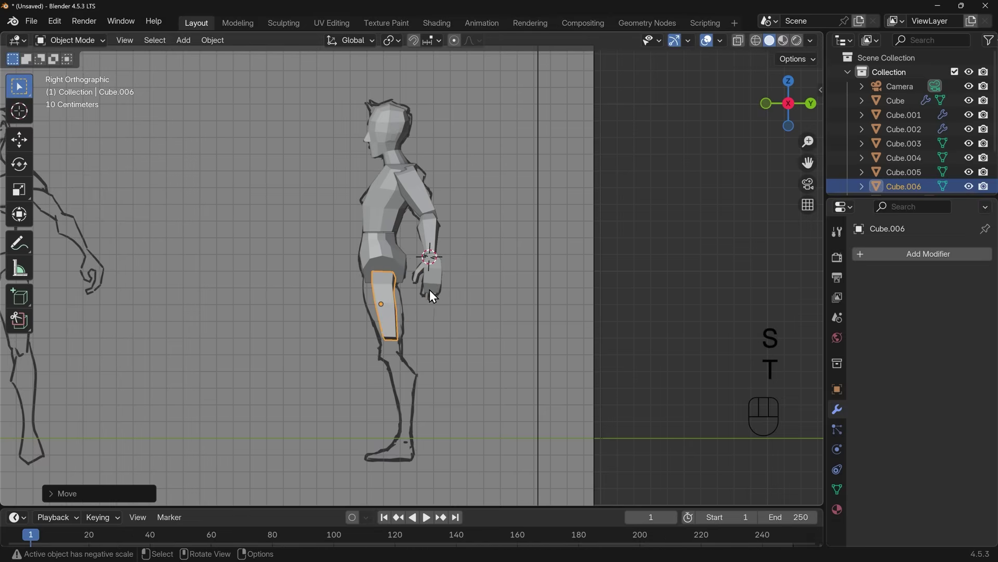
Scale the thigh piece thicker on every axis except Z, then adjust its width along X
key("s")
key("shift+z")
left_click(467, 286)
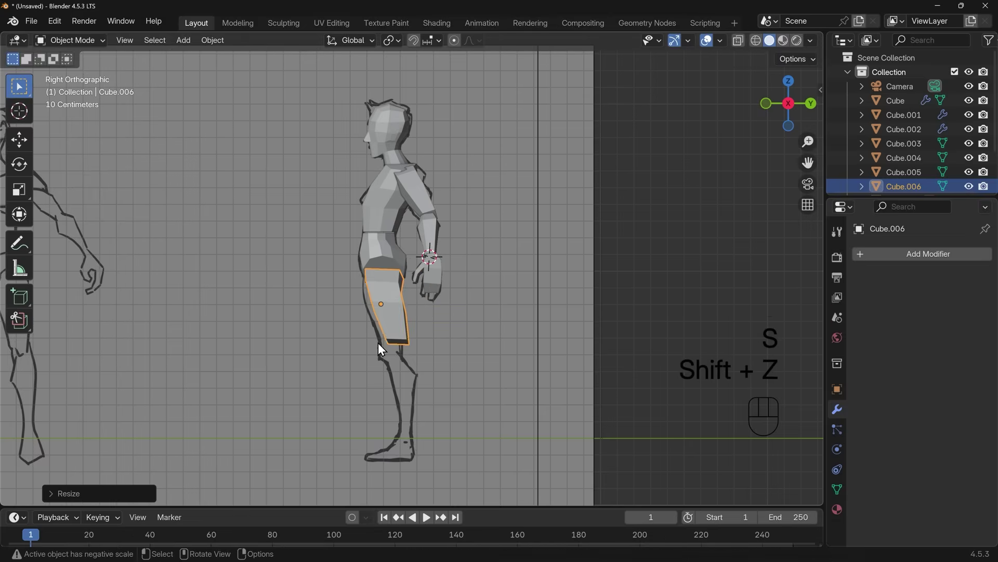
middle_click_drag(378, 342, 485, 311)
key("s")
key("x")
left_click(467, 283)
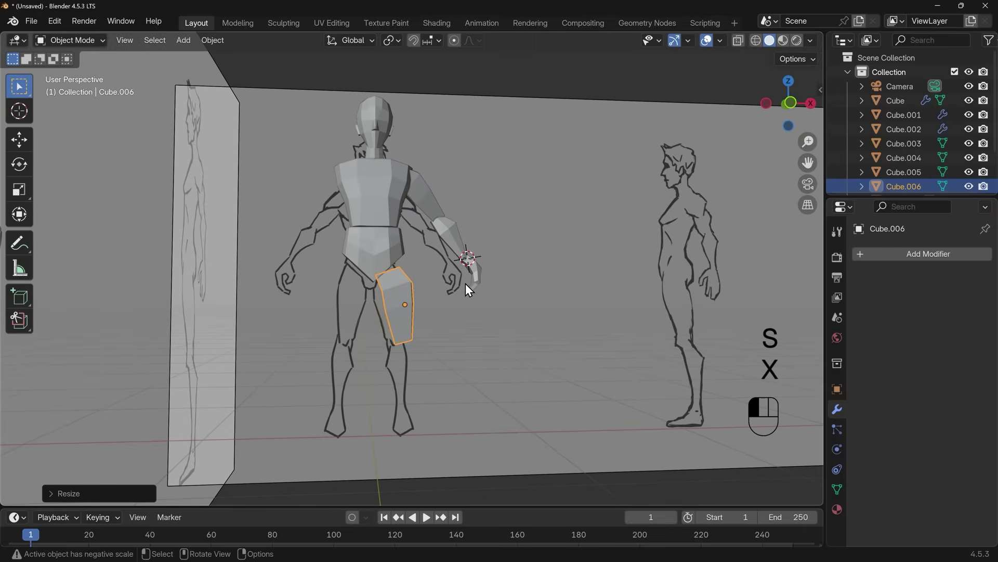
Edit the thigh mesh with X-ray on and move its top vertices up to the outer hip in the front view
key("KP_1")
key("Tab")
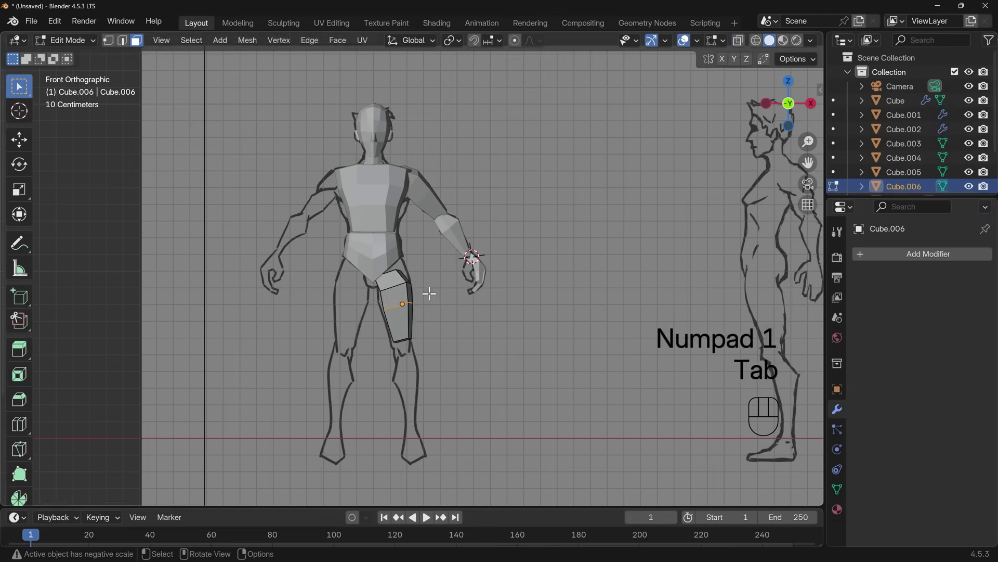
scroll(416, 286, "up", 3)
key("alt+z")
key("g")
key("g")
key("g")
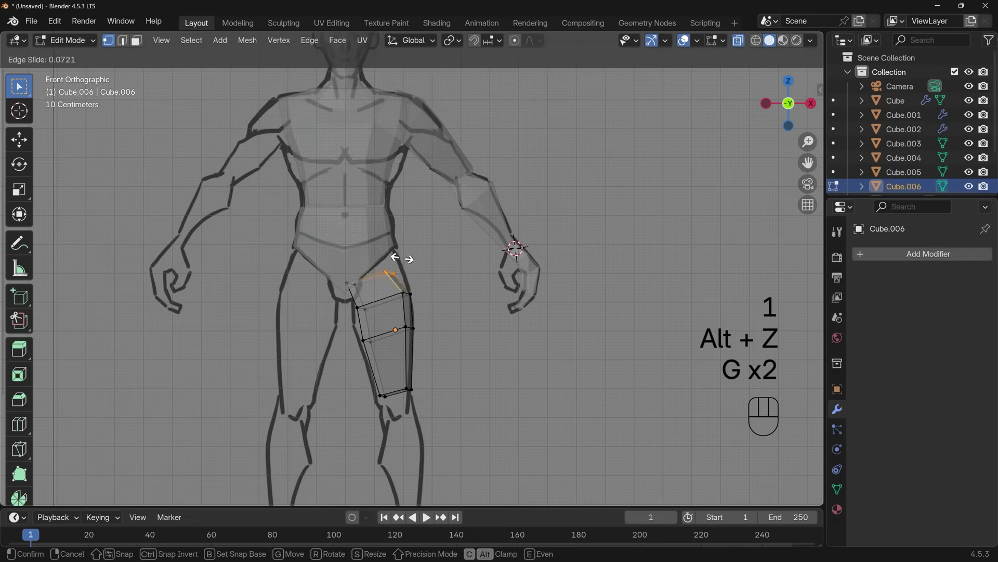
left_click(399, 252)
key("g")
Move the thigh's inner and bottom vertices in the front view to follow the reference inner thigh and knee
left_click_drag(333, 267, 384, 316)
left_click(363, 311)
key("g")
left_click(377, 332)
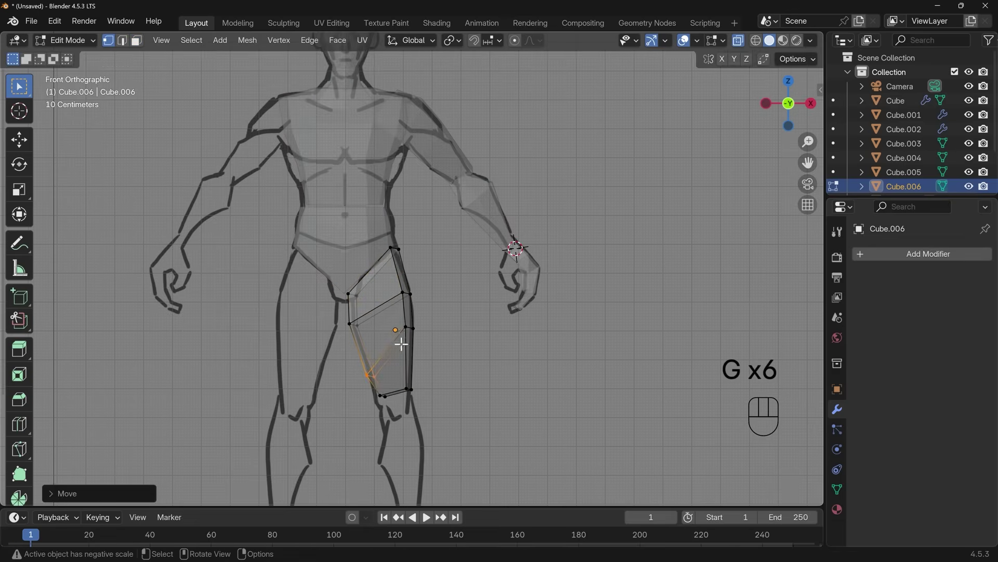
key("g")
left_click(395, 395)
left_click_drag(372, 405, 420, 397)
key("g")
left_click(421, 404)
Move the thigh's upper rear vertices in the side view to fit the reference buttock outline
middle_click_drag(497, 379, 375, 367)
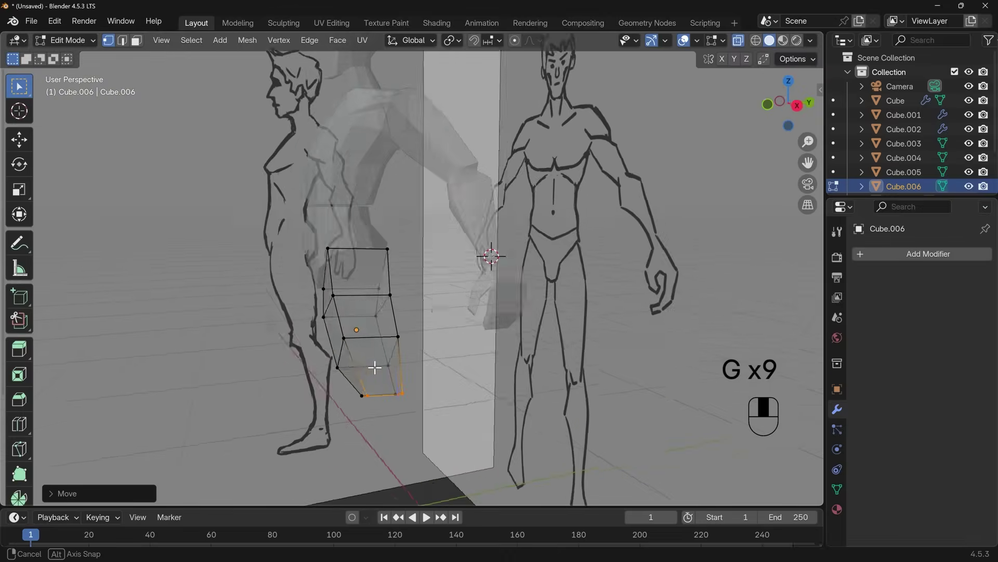
key("KP_3")
key("g")
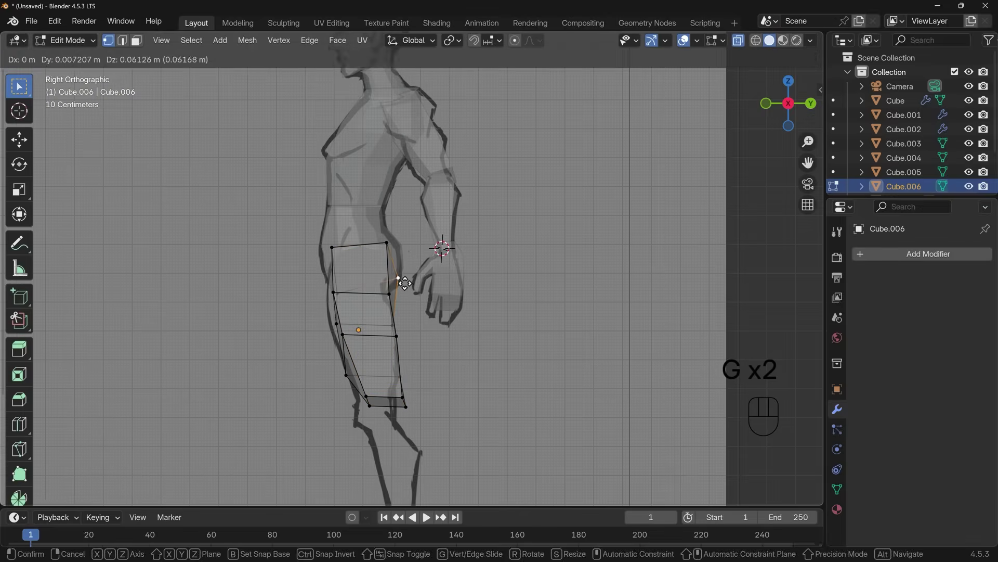
left_click(389, 293)
Move the thigh's rear and front lower vertices in the side view to match the reference leg outline above the knee
left_click_drag(391, 383, 416, 415)
key("g")
key("g")
key("g")
key("g")
left_click(396, 408)
left_click_drag(359, 390, 378, 414)
left_click(364, 406)
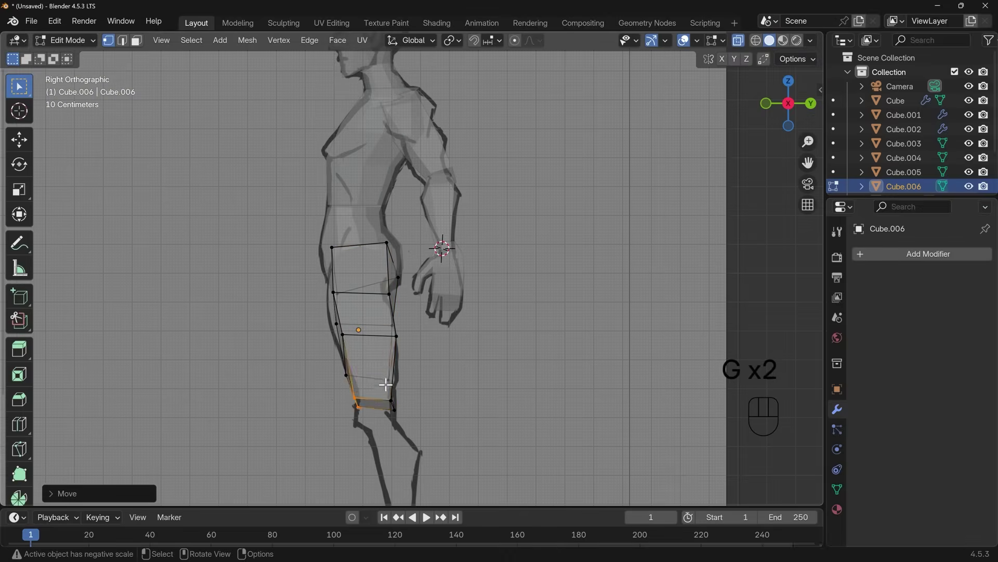
left_click(398, 377)
left_click(401, 336)
Add a centred lengthwise loop cut through the front and back of the thigh
middle_click_drag(411, 354, 540, 365)
key("ctrl+r")
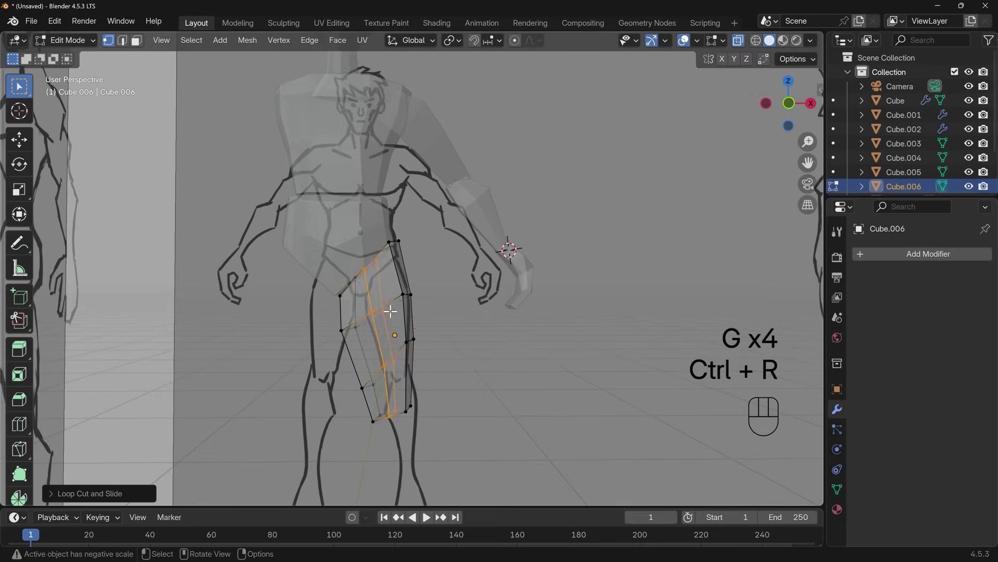
left_click(390, 307)
right_click(390, 307)
Slide the thigh's outer front and outer rear lengthwise edges along the surface to round off its outer side
middle_click_drag(390, 307, 332, 271)
key("g")
key("g")
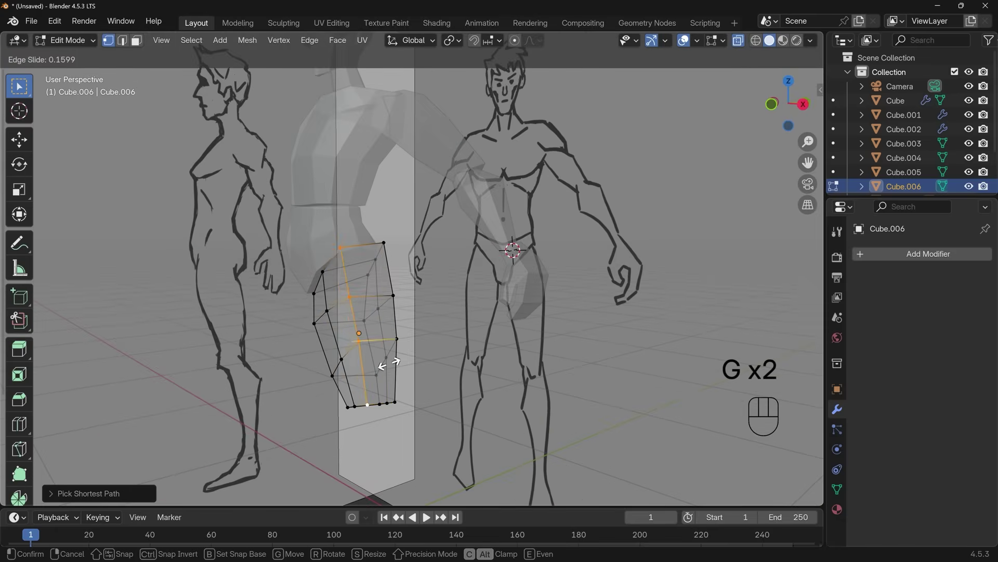
left_click(383, 359)
middle_click_drag(383, 358, 381, 325)
key("g")
key("g")
left_click(426, 370)
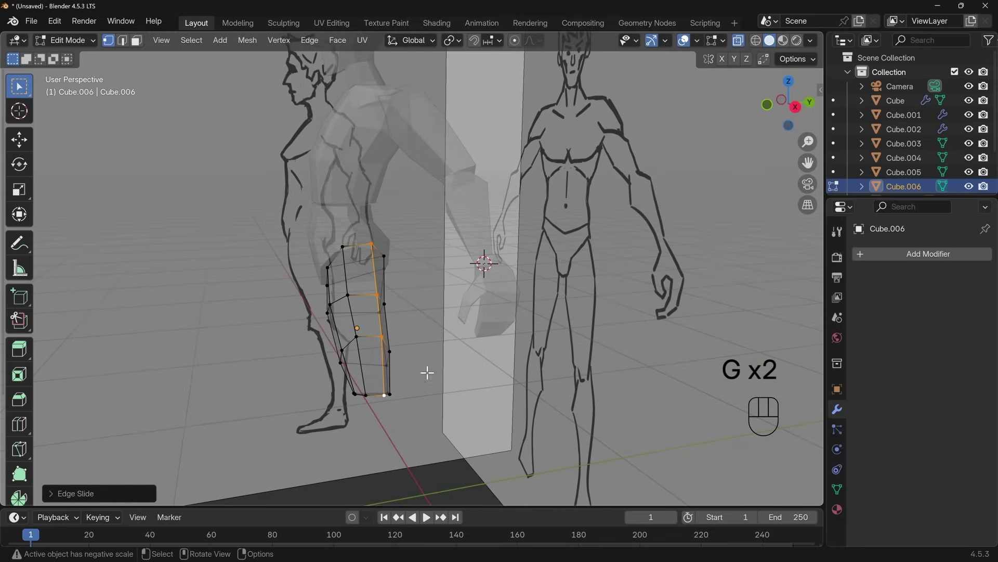
Slide the thigh's inner front and inner rear lengthwise edges along the surface to round off its inner side
middle_click_drag(426, 370, 452, 266)
left_click(444, 406, "ctrl")
key("g")
key("g")
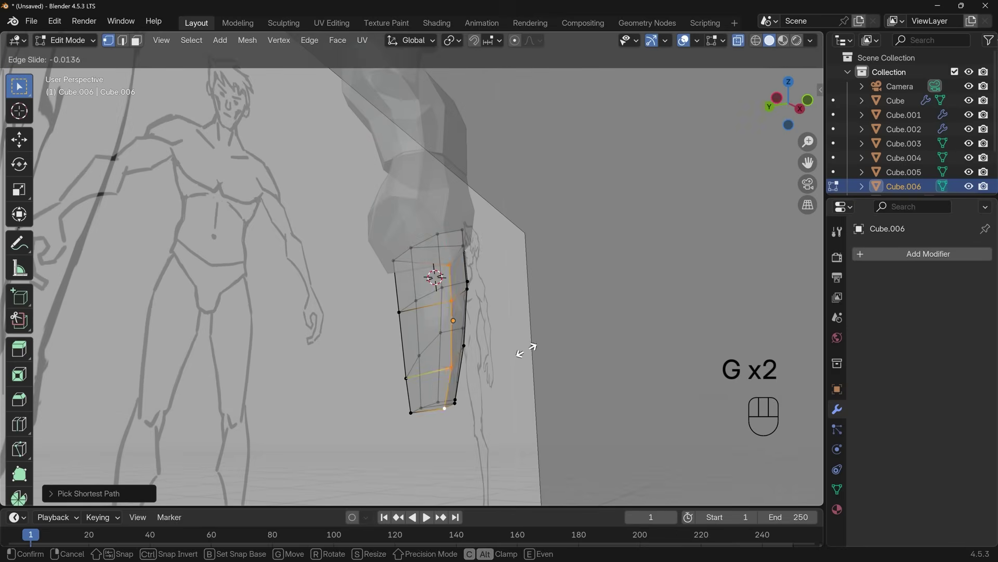
left_click(411, 267)
key("g")
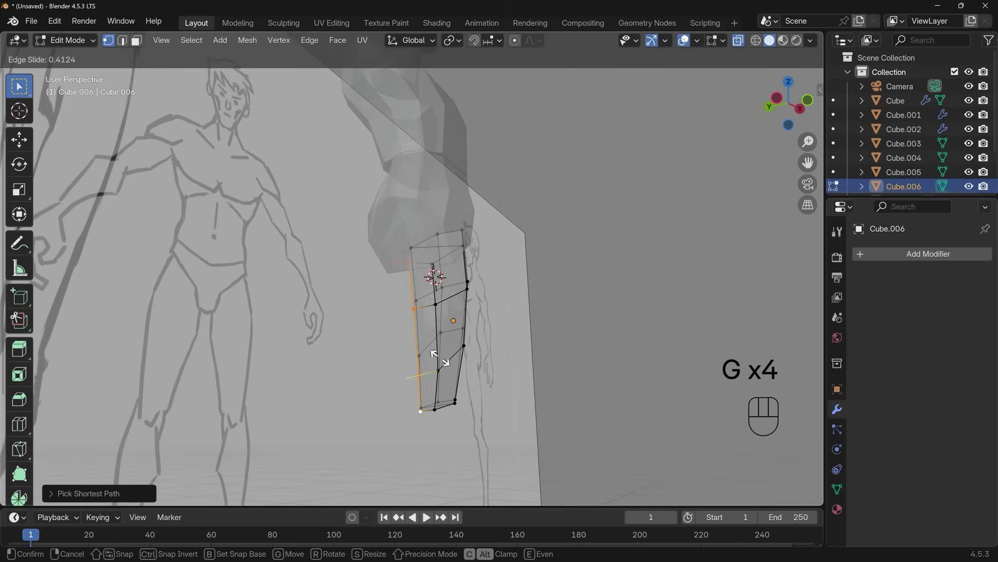
left_click(436, 359)
Move the thigh's top inner vertices toward the crotch and its top outer vertices up to the hip in the front view
mouse_move(436, 358)
middle_mouse_down()
mouse_move(407, 346)
mouse_move(372, 372)
mouse_move(378, 363)
middle_mouse_up()
key("KP_1")
key("g")
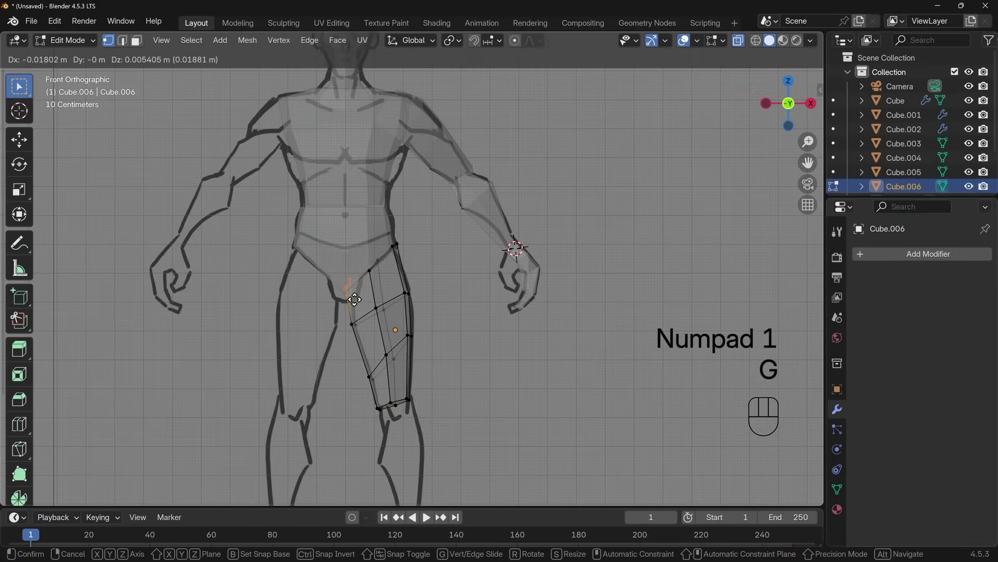
left_click(354, 298)
key("g")
left_click(408, 261)
key("g")
left_click(405, 253)
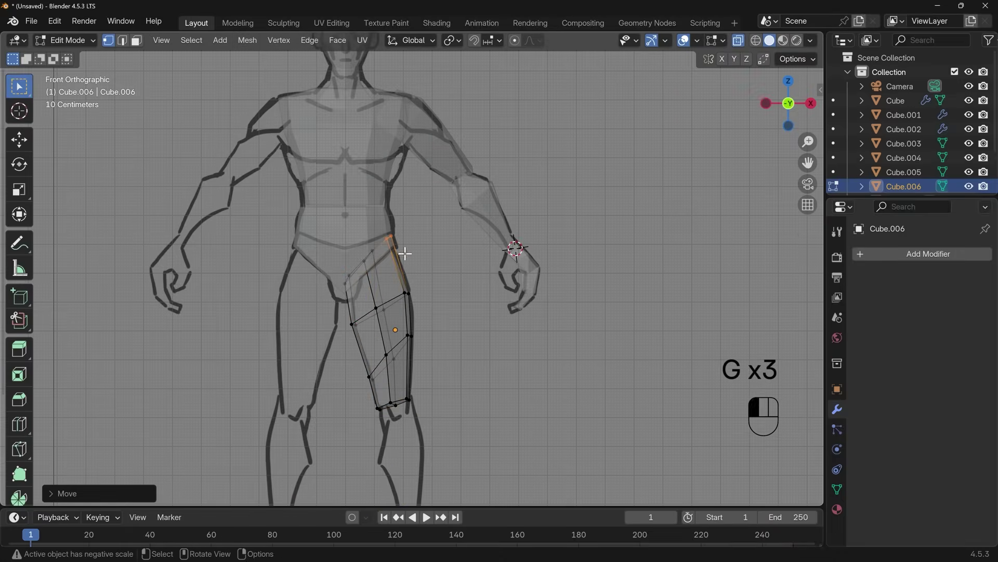
Leave mesh editing with X-ray off, then duplicate the thigh and place the copy over the lower leg in the front view
key("alt+z")
middle_click_drag(464, 322, 466, 344)
key("Tab")
scroll(466, 344, "up", 4)
key("KP_1")
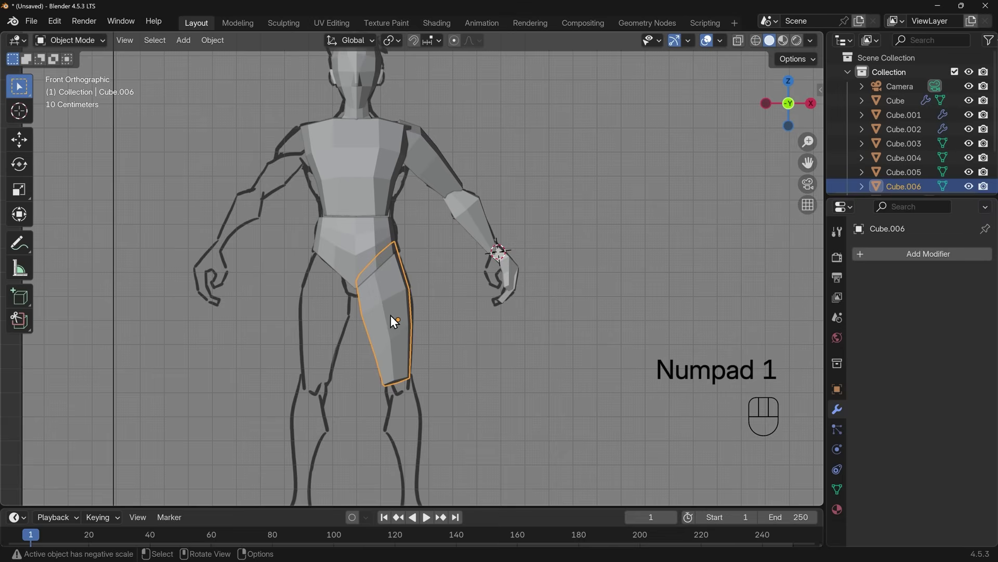
key("shift+d")
left_click(419, 434)
middle_click_drag(473, 403, 522, 286, "shift")
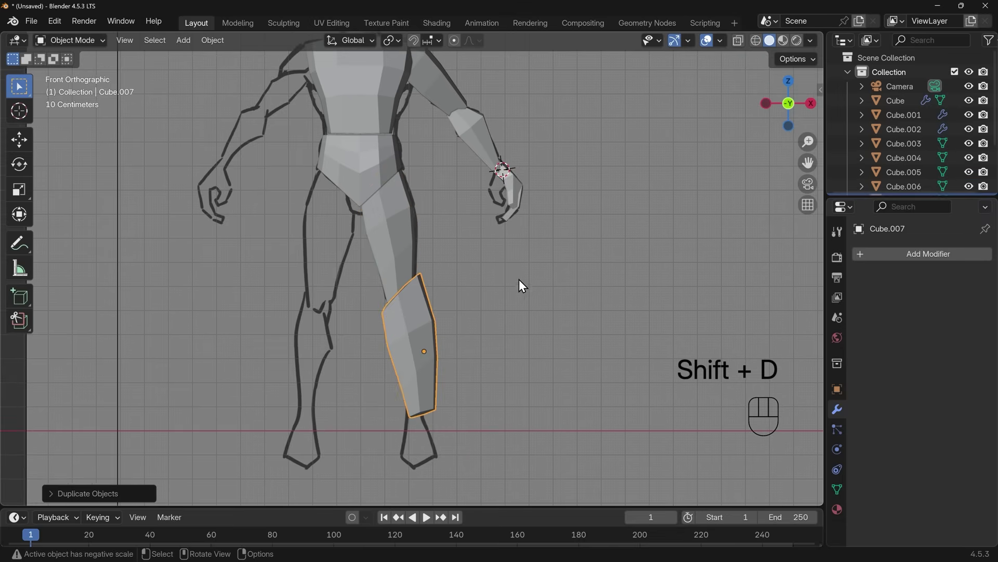
Edit the copy with X-ray on and scale, rotate and move its top vertices to fit the bottom of the thigh
key("Tab")
key("alt+z")
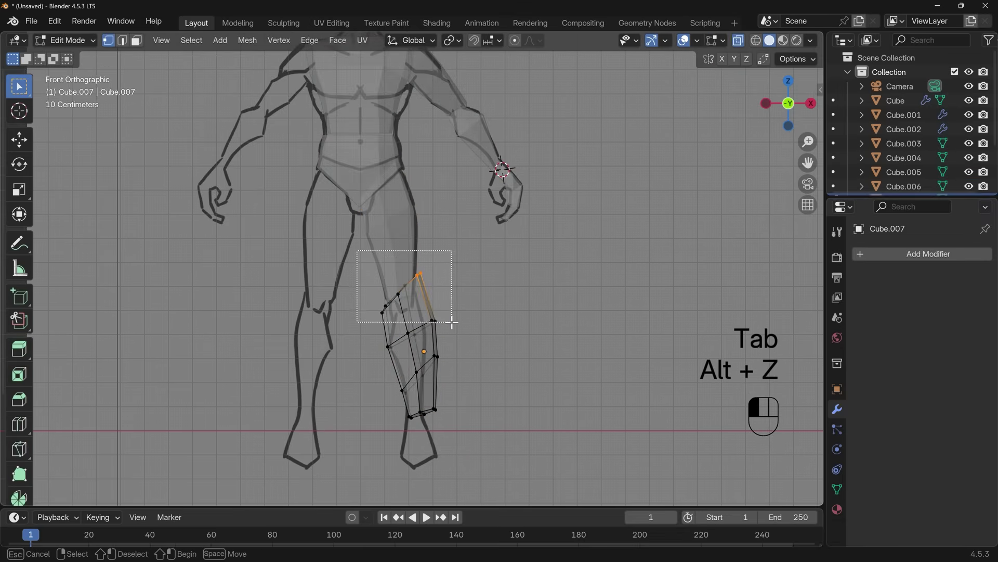
left_click_drag(446, 314, 447, 314)
key("s")
left_click(468, 277)
key("r")
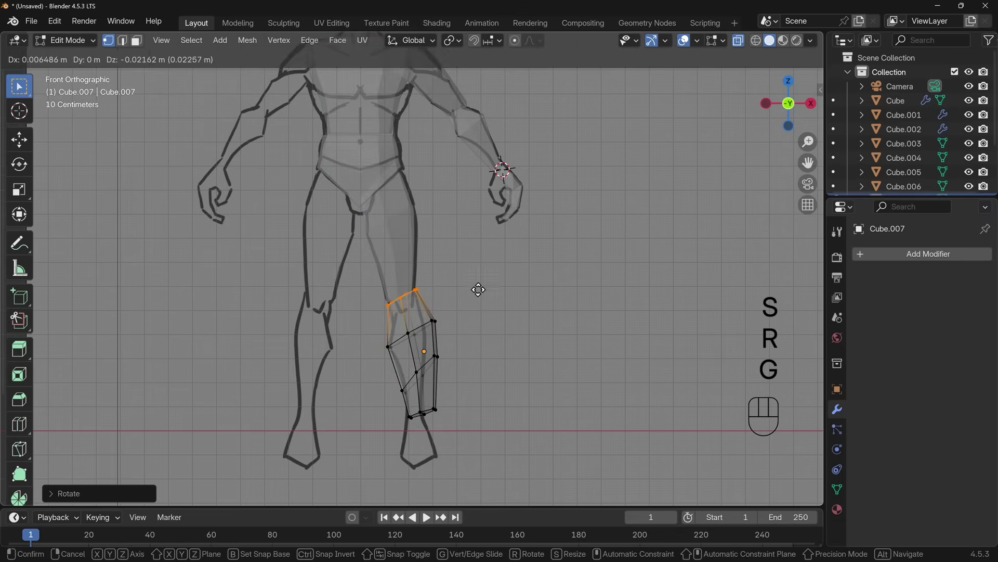
left_click(479, 289)
key("s")
left_click(471, 291)
Scale and move the lower leg's second ring of vertices to fit the reference calf in the front view
left_click_drag(380, 312, 468, 348)
key("s")
left_click(510, 312)
key("g")
left_click(506, 316)
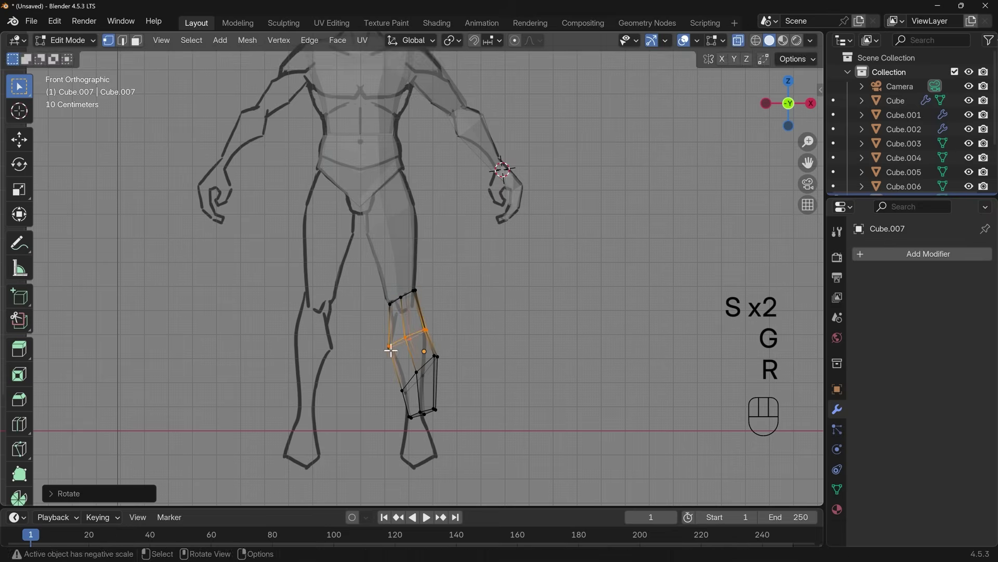
Scale and move the lower leg's bottom rings in the front view so the shin narrows toward the ankle
left_click_drag(391, 349, 541, 447)
key("s")
left_click(483, 363)
key("g")
left_click(475, 368)
key("s")
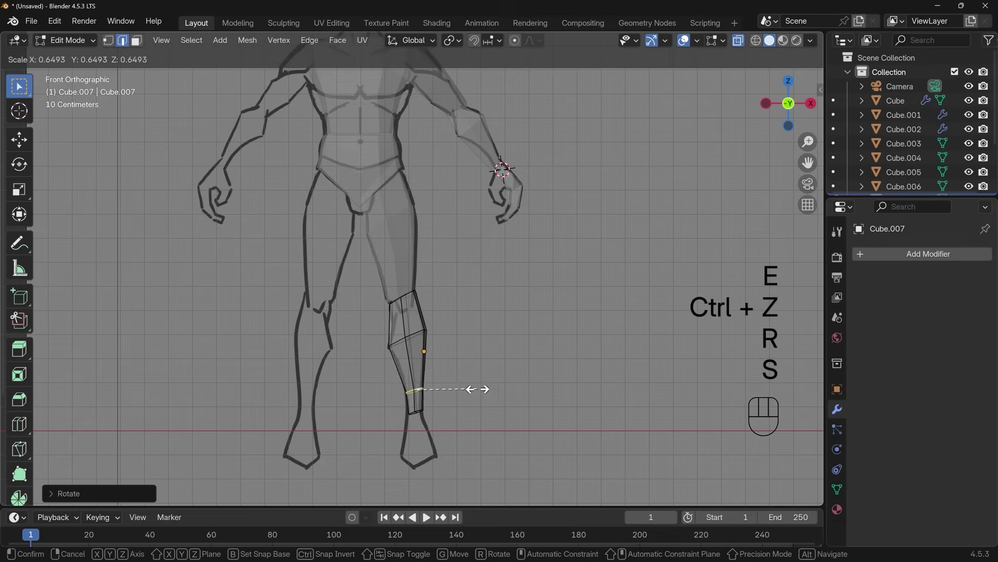
key("g")
key("s")
left_click(493, 372)
Rotate and move the lower leg onto the side-view reference and shift its calf ring to the back of the calf
middle_click_drag(492, 372, 384, 370)
key("KP_3")
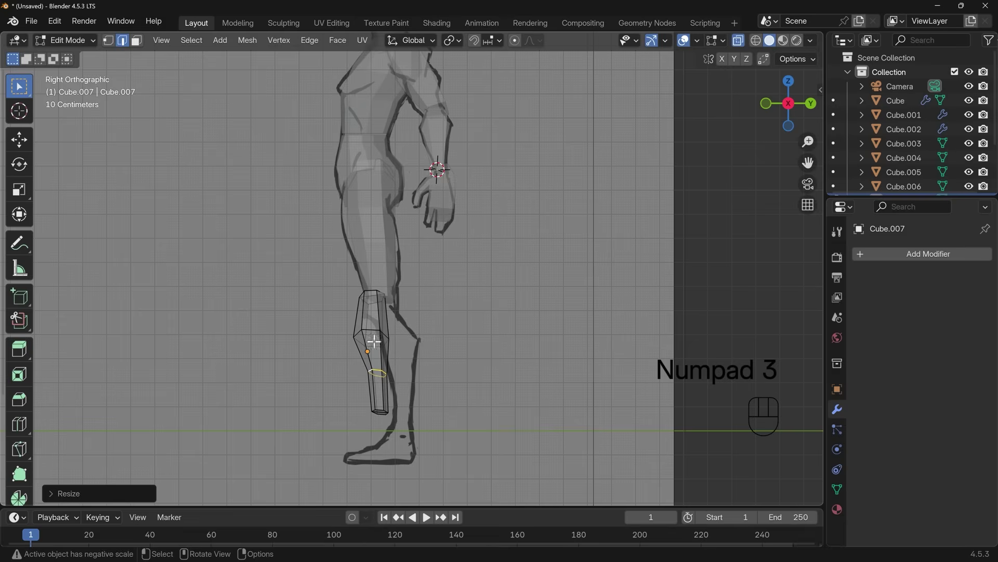
key("Tab")
key("r")
key("g")
left_click(363, 324)
key("Tab")
key("g")
left_click(429, 344)
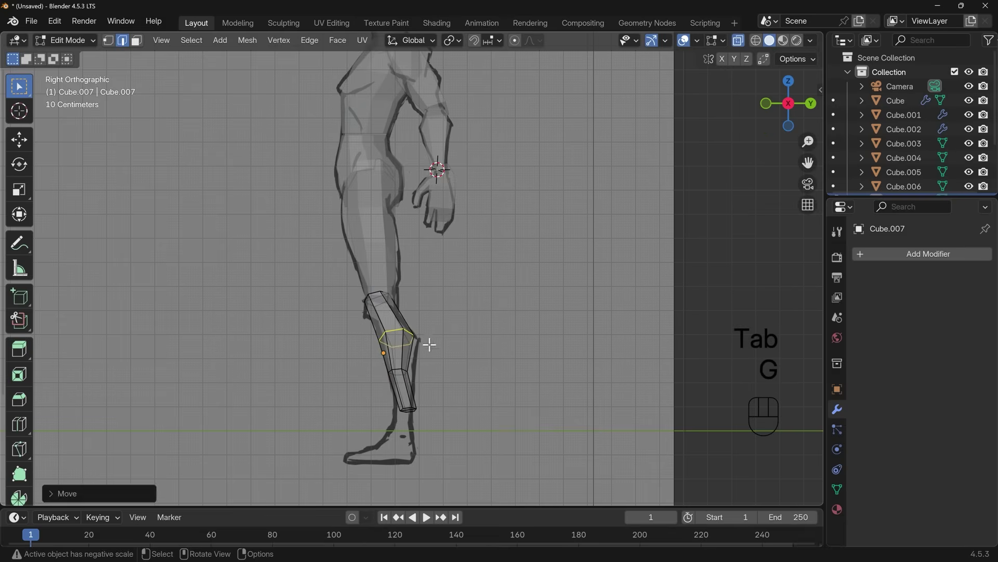
Move the lower leg's bottom ring down to the ankle and its top ring up into the knee in the side view
left_click_drag(390, 397, 435, 429)
key("g")
left_click(429, 444)
left_click_drag(352, 282, 410, 308)
key("g")
left_click(409, 300)
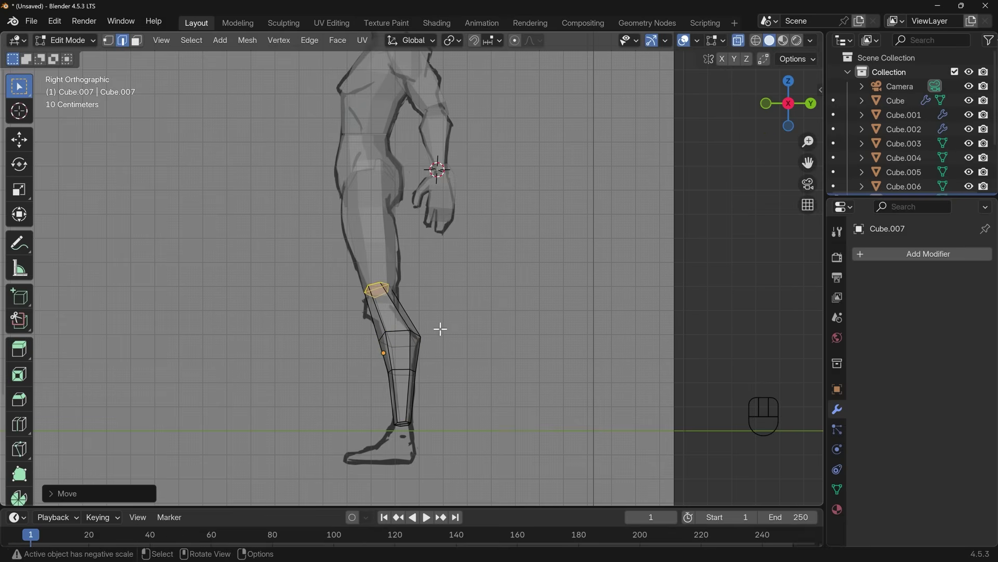
Add a cube at the ankle, scaled down to foot width, and place it on the reference heel in the side view
key("Tab")
middle_click_drag(388, 355, 448, 334)
key("KP_1")
key("shift+a")
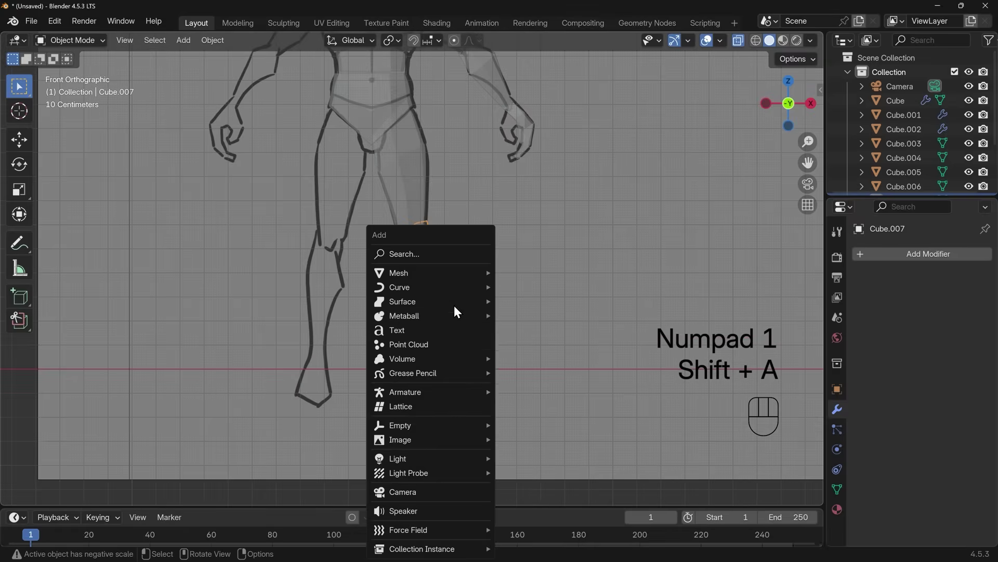
mouse_move(468, 270)
left_click(513, 286)
key("s")
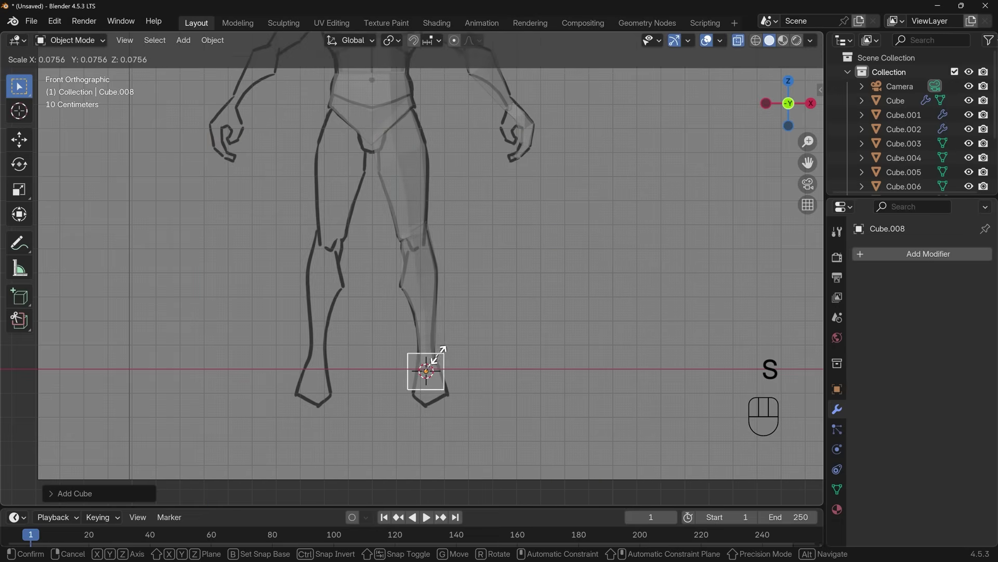
left_click(436, 358)
key("KP_3")
key("g")
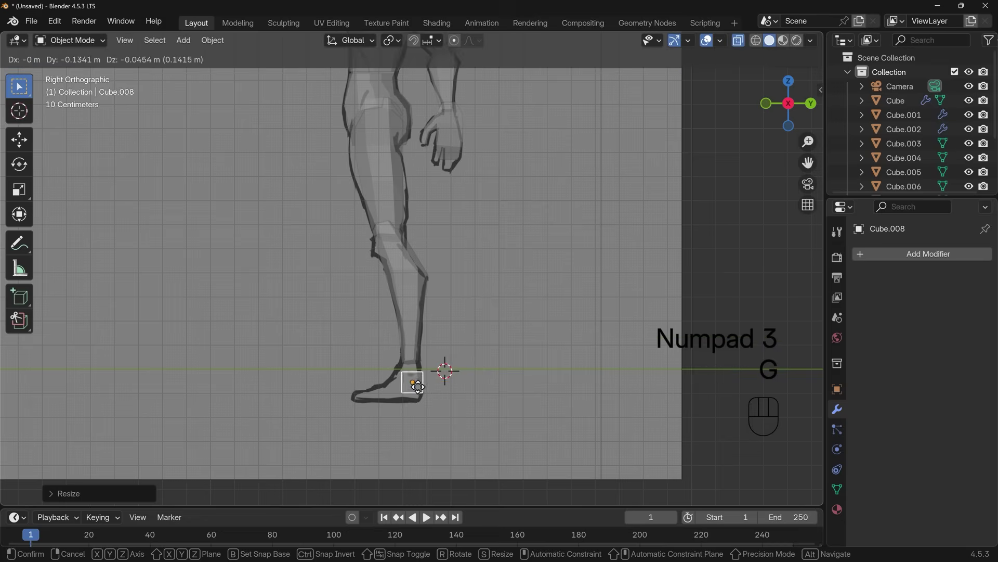
left_click(426, 392)
Extrude the foot cube's front face forward for the toes and the heel block's top face up for the ankle
key("Tab")
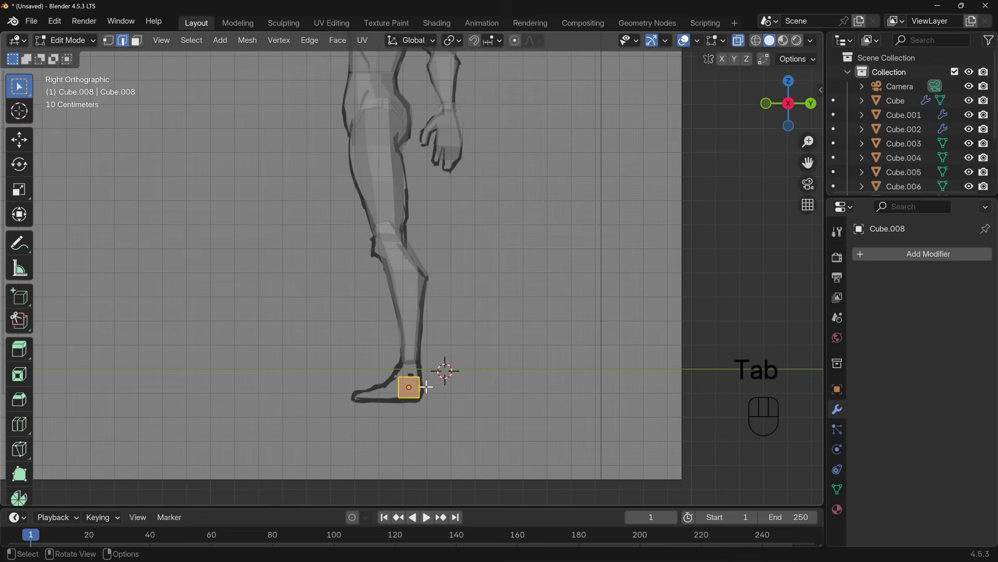
middle_click_drag(405, 396, 404, 396)
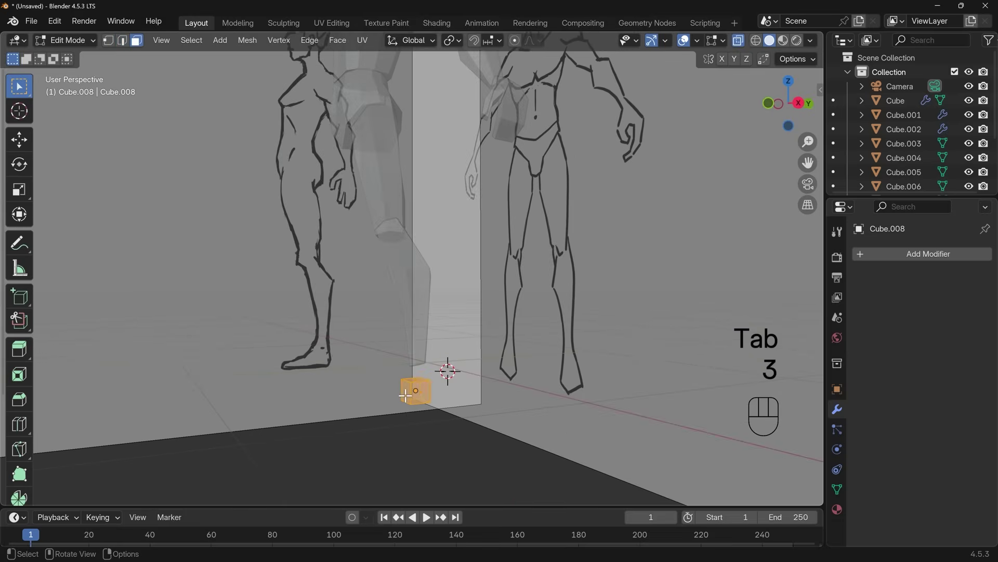
key("e")
left_click(438, 379)
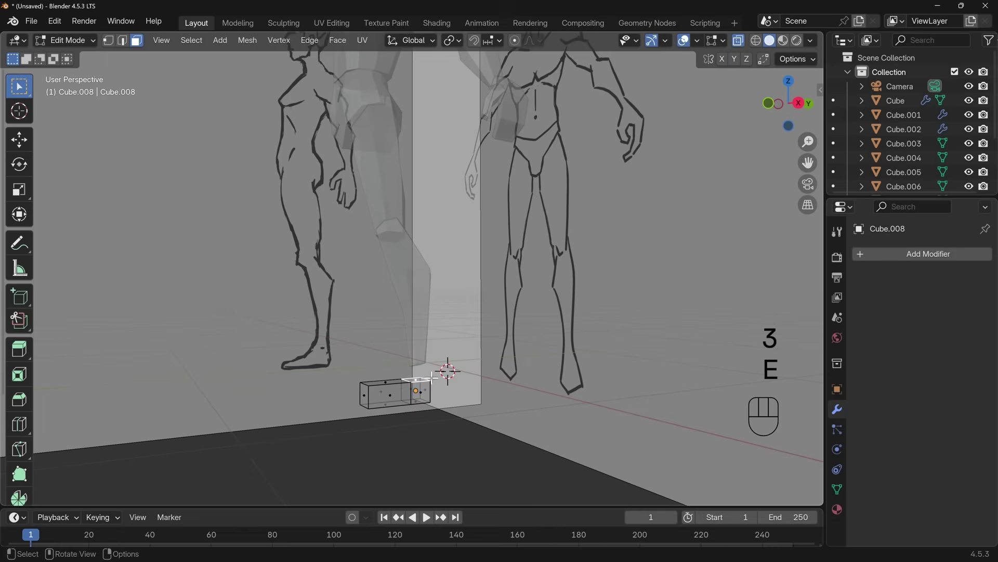
key("e")
left_click(430, 354)
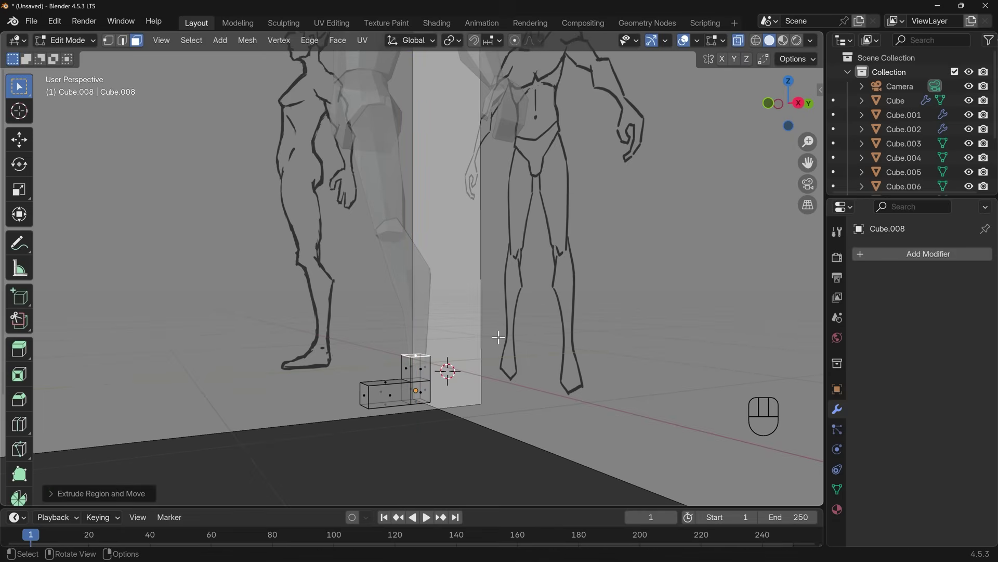
Add a loop cut across the middle of the forefoot and lower its top edges to the reference toes
key("KP_3")
scroll(474, 364, "up", 2)
key("ctrl+r")
left_click(394, 378)
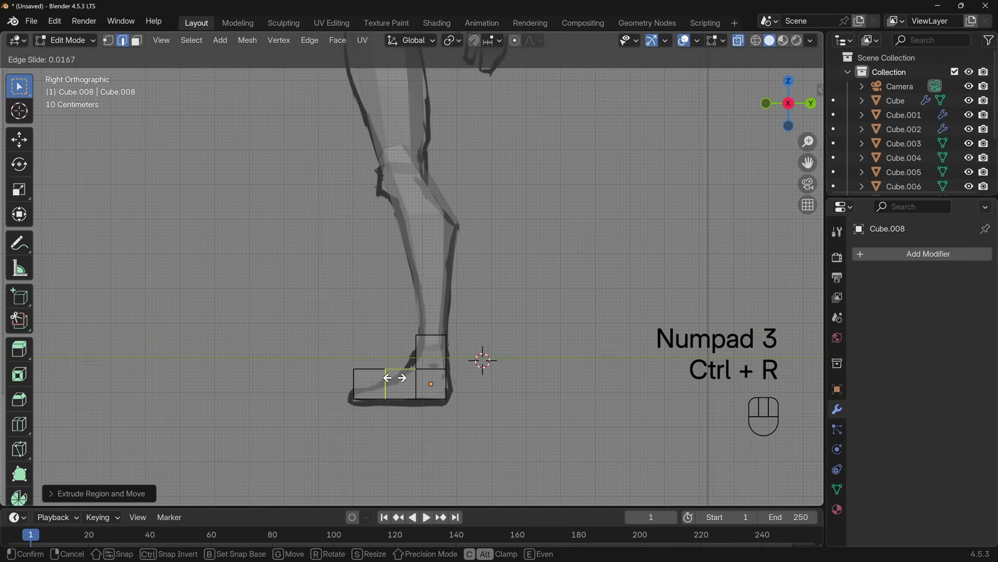
left_click(395, 378)
key("g")
left_click(352, 403)
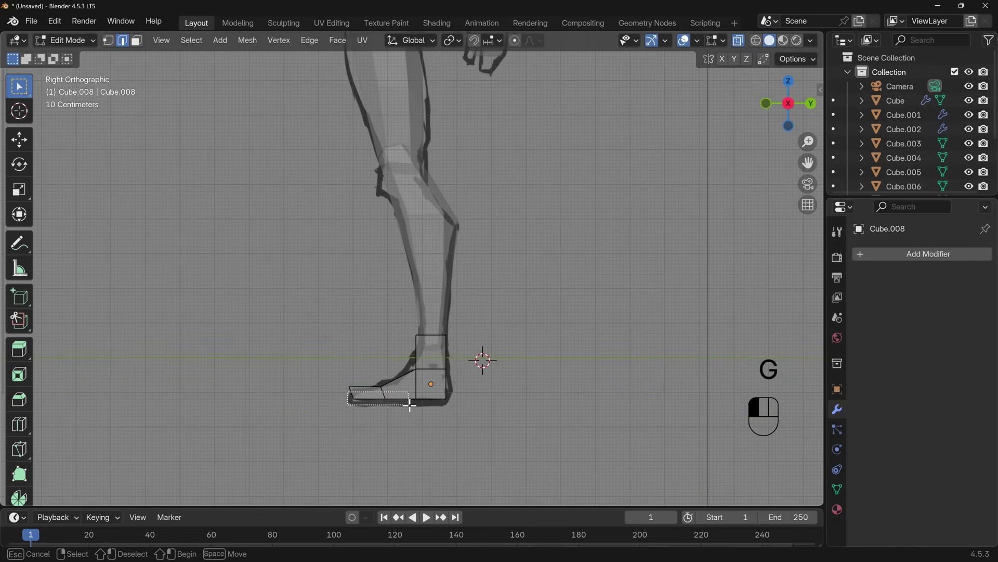
Move the foot's bottom edges in the side view to match the reference sole and heel
key("g")
left_click_drag(410, 405, 468, 416)
left_click(405, 409)
key("g")
left_click(475, 420)
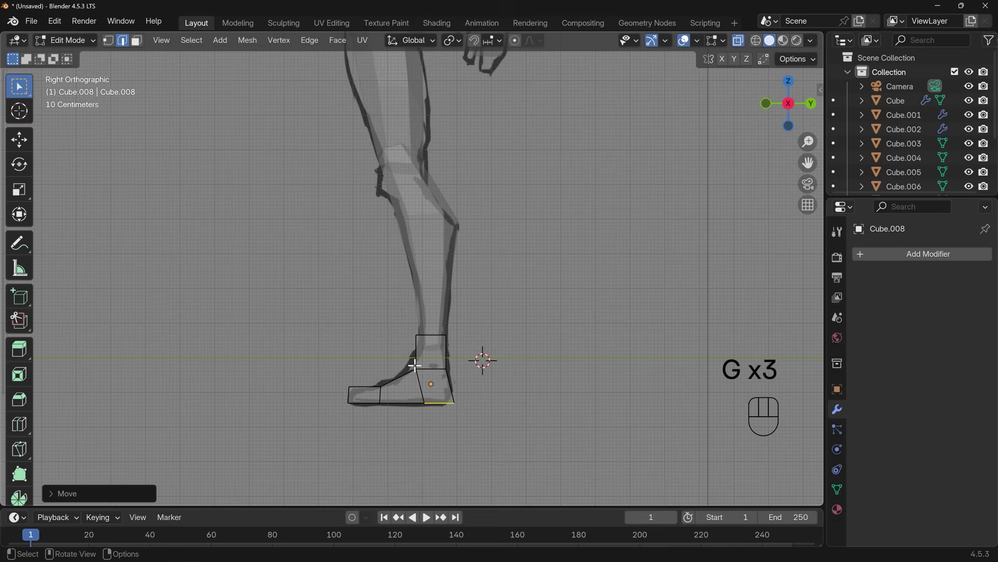
Scale down and move the foot's top edges to fit the reference ankle in the side view
left_click_drag(432, 337, 468, 347)
key("s")
left_click(524, 329)
key("g")
left_click(515, 333)
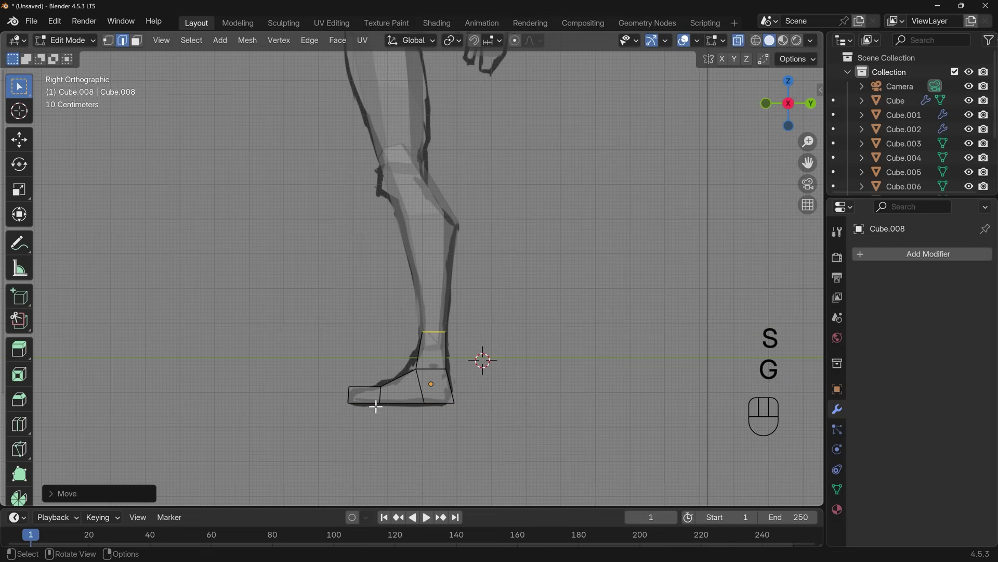
Widen the toe section of the foot along the X axis
middle_click_drag(375, 406, 410, 382)
left_click_drag(410, 383, 474, 421)
key("s")
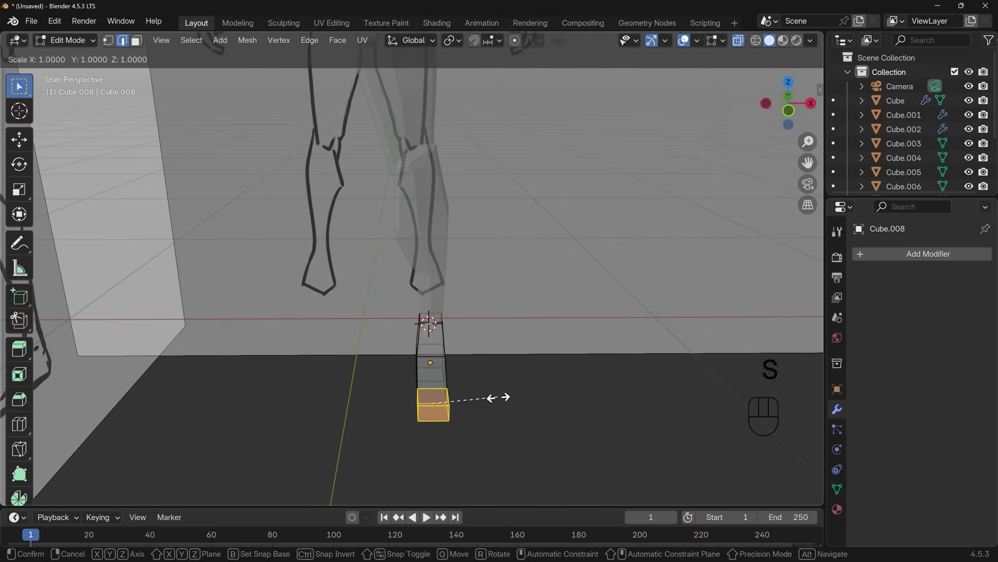
key("x")
left_click(531, 398)
Rotate and move the toe section outward in the top view, then leave mesh editing and turn X-ray off
key("KP_7")
key("r")
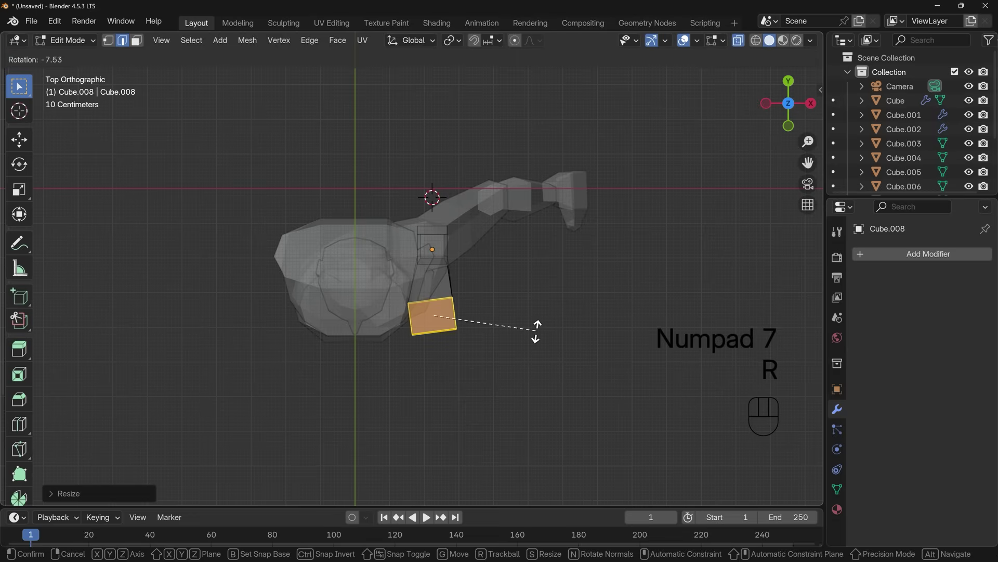
left_click(541, 328)
key("g")
left_click(544, 330)
middle_click_drag(535, 423, 456, 351)
key("Tab")
key("alt+z")
scroll(468, 341, "up", 6)
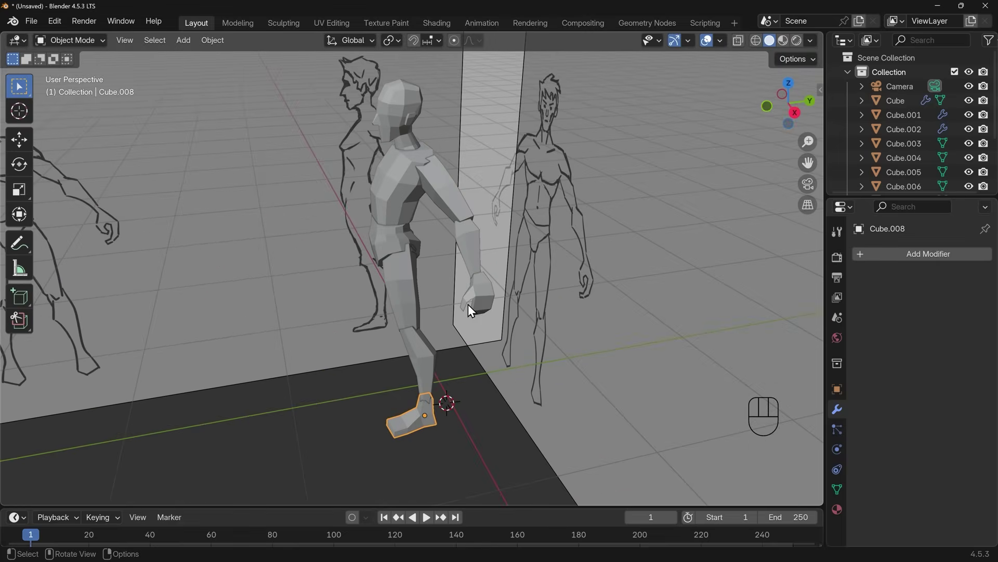
Edit the upper arm mesh and add a centred lengthwise loop cut along it
left_click(464, 199)
middle_click_drag(464, 198, 503, 256)
key("Tab")
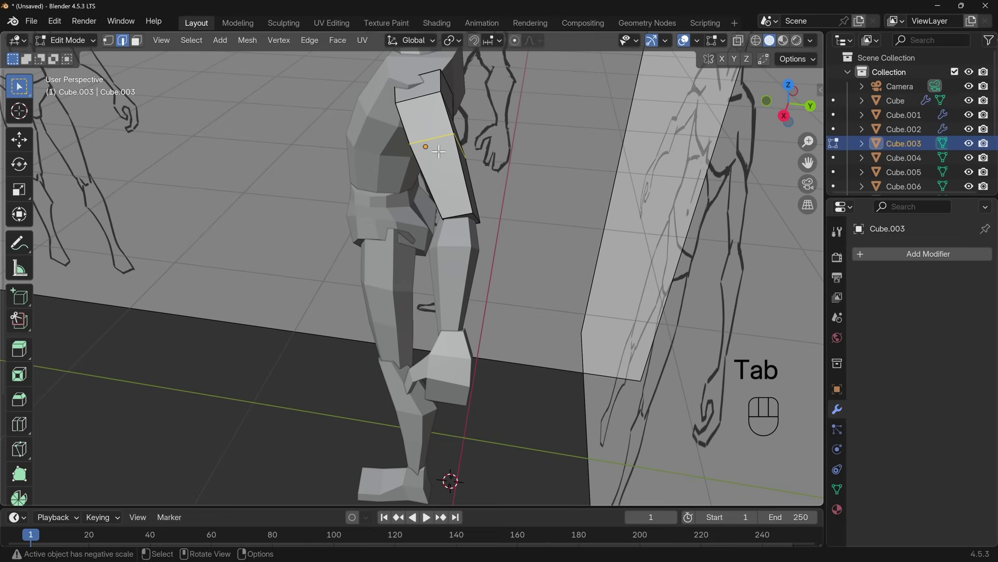
key("ctrl+r")
left_click(433, 140)
left_click(426, 141)
Slide the upper arm's front lengthwise edges along the surface to round its front side
middle_click_drag(427, 140, 454, 149)
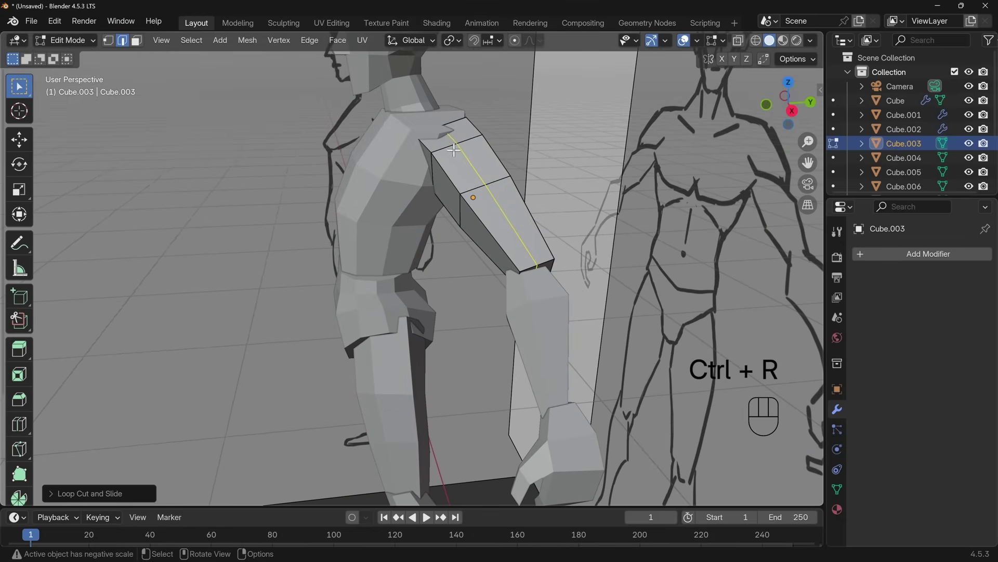
key("g")
key("g")
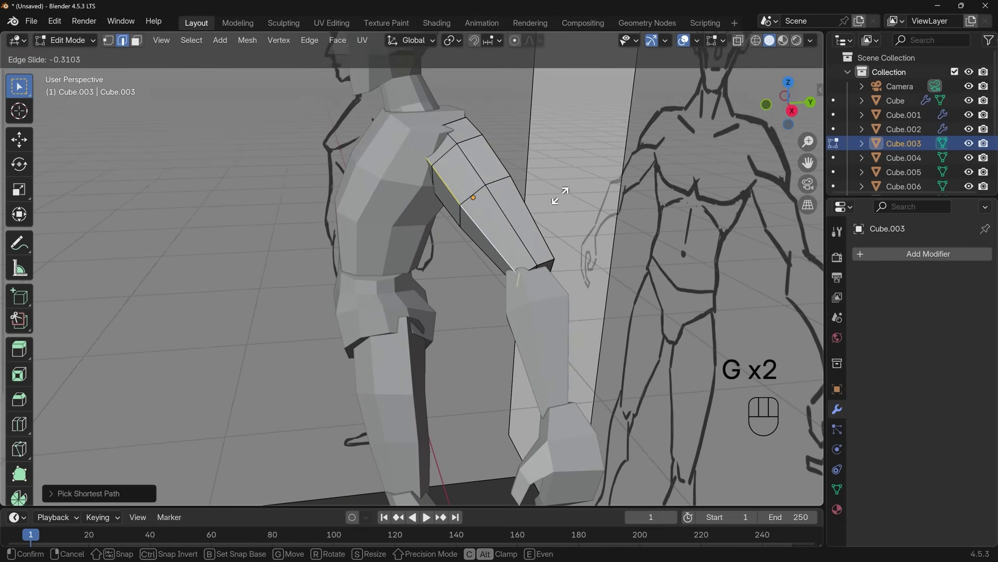
left_click(559, 197)
Slide the upper arm's rear lengthwise edges along the surface to round its back side
middle_click_drag(559, 197, 426, 152)
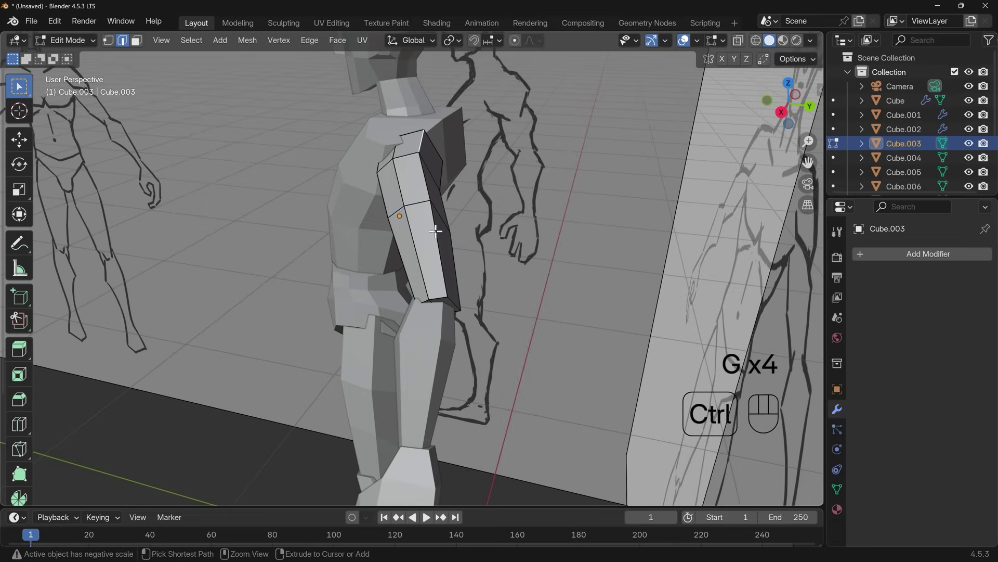
left_click(436, 231, "ctrl")
middle_click_drag(503, 226, 507, 224)
key("g")
key("g")
left_click(506, 229)
key("g")
key("g")
left_click(507, 225)
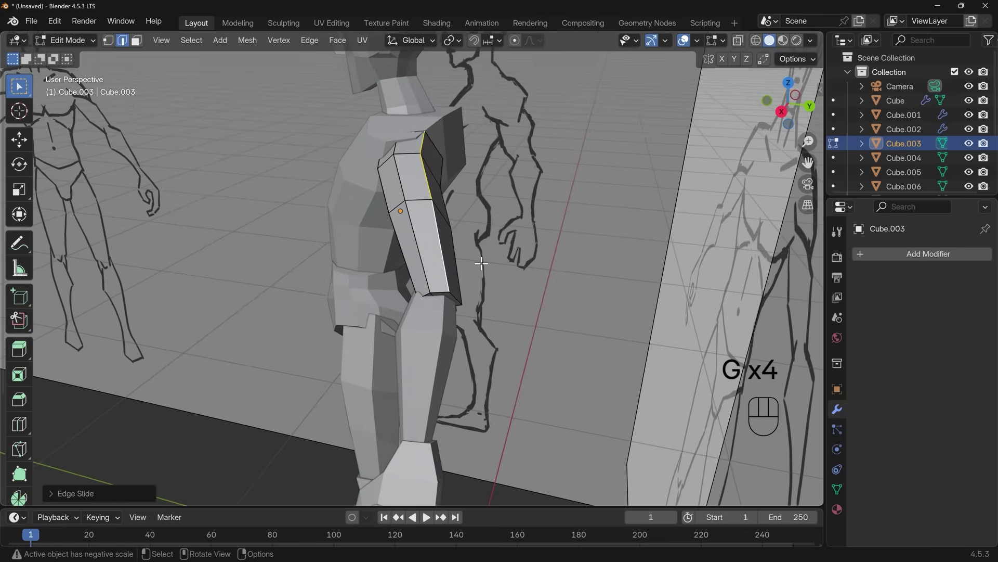
Slide the upper arm's rear lower lengthwise edges along the surface to round its back underside
middle_click_drag(482, 264, 428, 330)
scroll(297, 191, "up", 5)
left_click(362, 176)
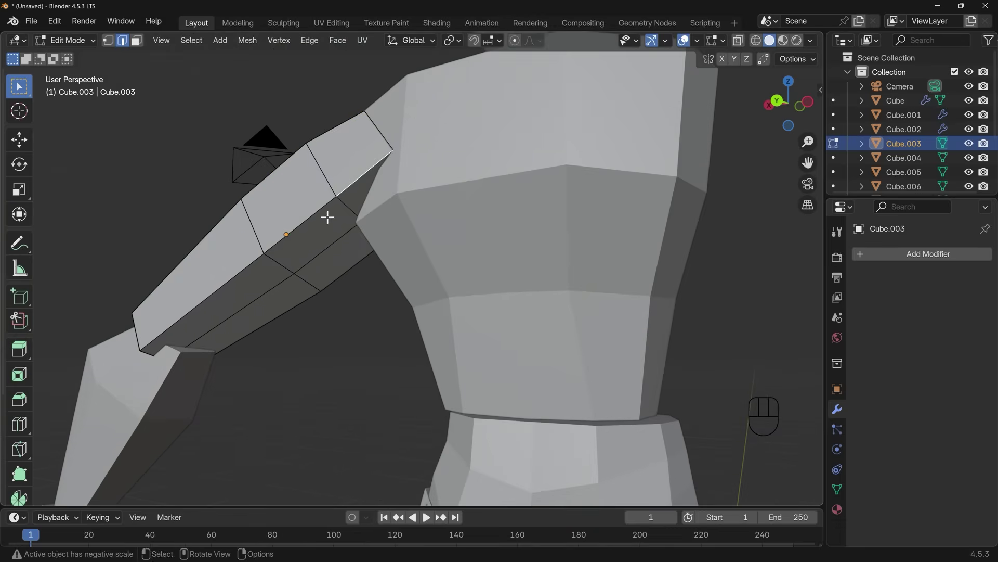
key("g")
key("g")
left_click(364, 257)
key("g")
key("g")
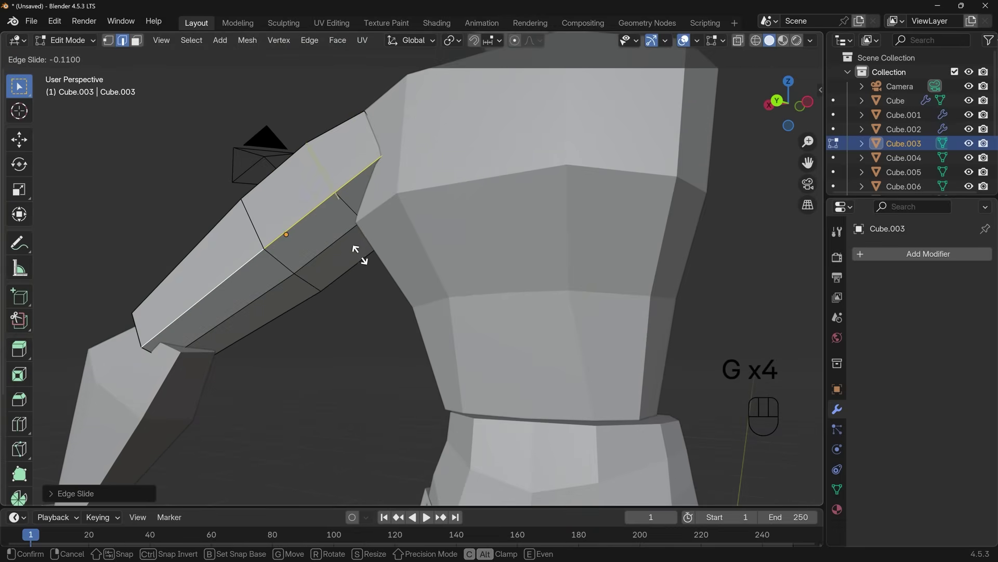
left_click(354, 264)
Slide the upper arm's front lower lengthwise edges along the surface to round its underside, and leave mesh editing
middle_click_drag(130, 338, 325, 333)
left_click(406, 230, "alt")
key("g")
key("g")
left_click(400, 304)
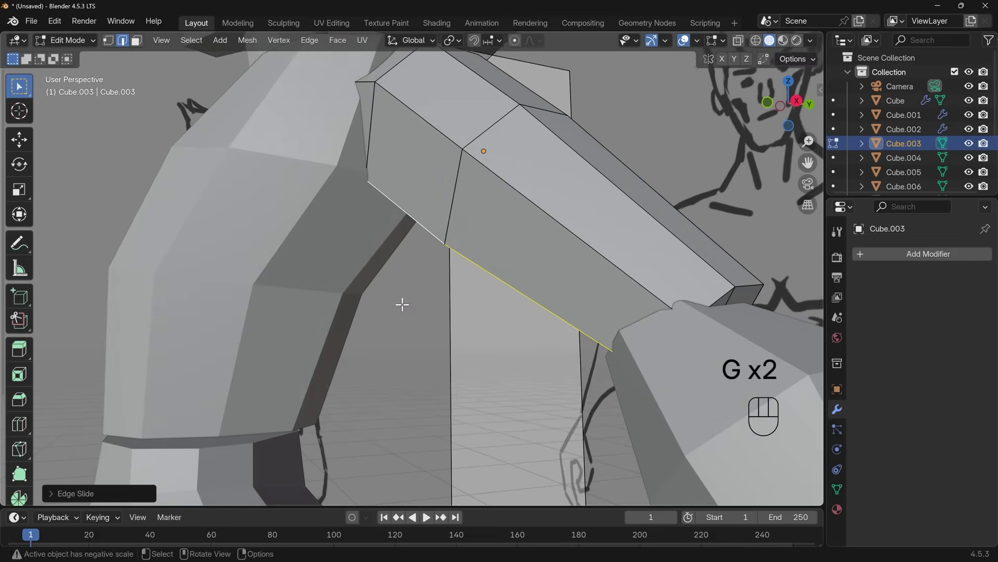
key("g")
key("g")
left_click(405, 239)
scroll(406, 238, "down", 8)
key("Tab")
Edit the forearm mesh with X-ray on and move its elbow-end edge to meet the upper arm, then return to solid object view
middle_click_drag(406, 238, 510, 304)
scroll(494, 310, "up", 4)
left_click(480, 320)
key("Tab")
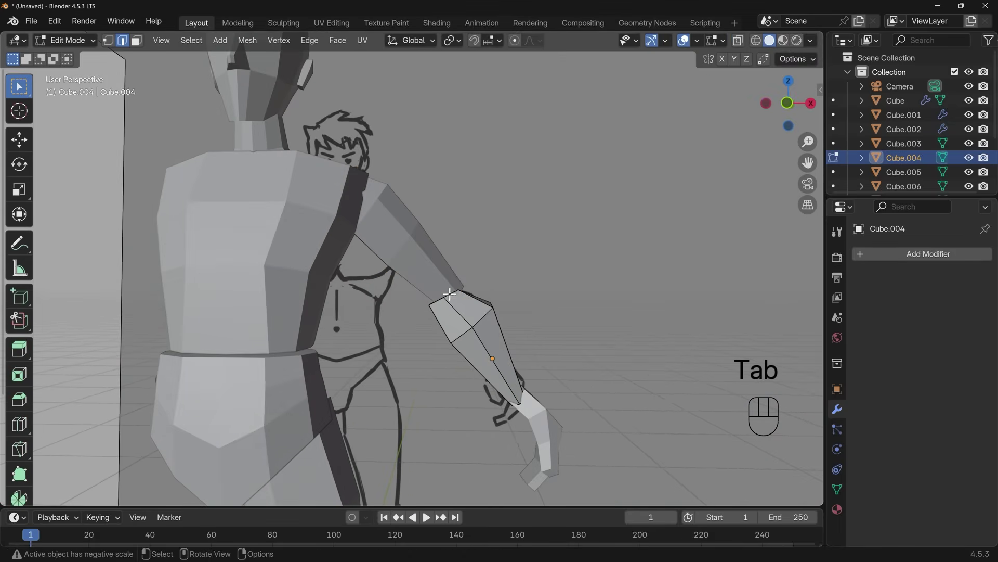
key("alt+z")
key("g")
left_click(471, 302)
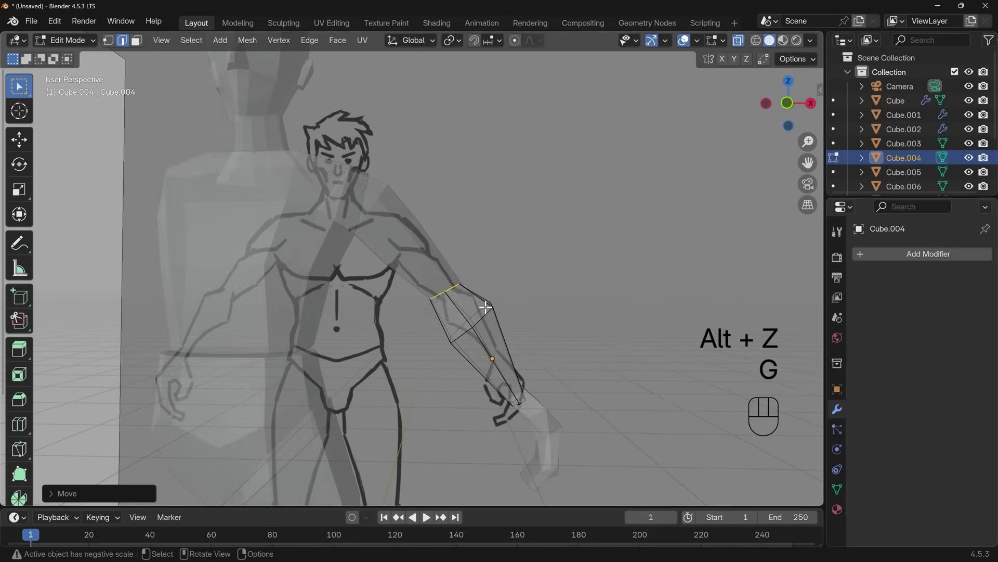
middle_click_drag(483, 306, 417, 280)
key("Tab")
scroll(504, 282, "down", 3)
key("alt+z")
scroll(484, 307, "down", 3)
scroll(296, 275, "up", 4)
scroll(513, 329, "up", 4)
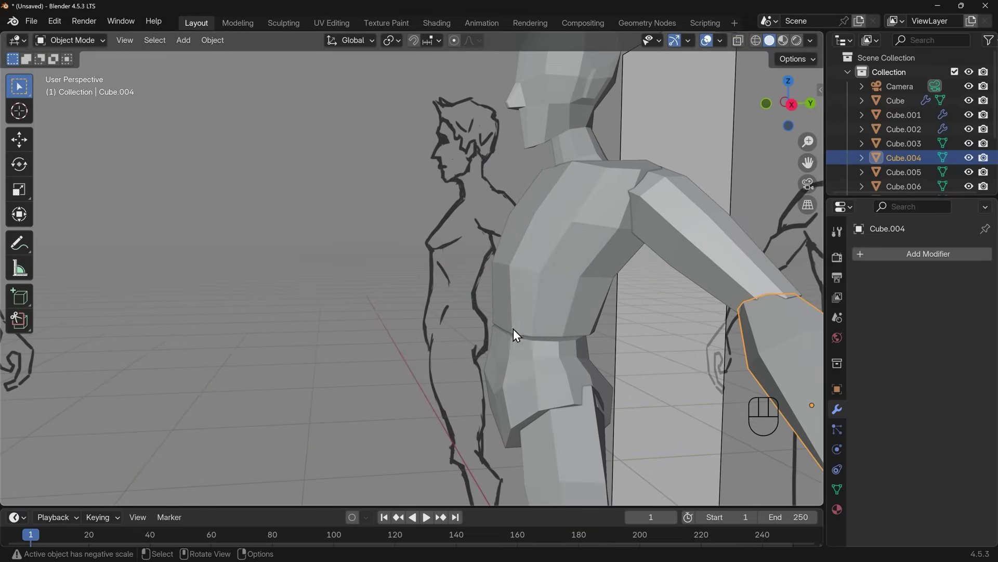
key("Tab")
scroll(542, 330, "down", 3)
key("Tab")
Edit the torso mesh and move its bottom waist edges down into the hips, scaling and repositioning them to fit
left_click(575, 334)
middle_click_drag(575, 334, 507, 291, "shift")
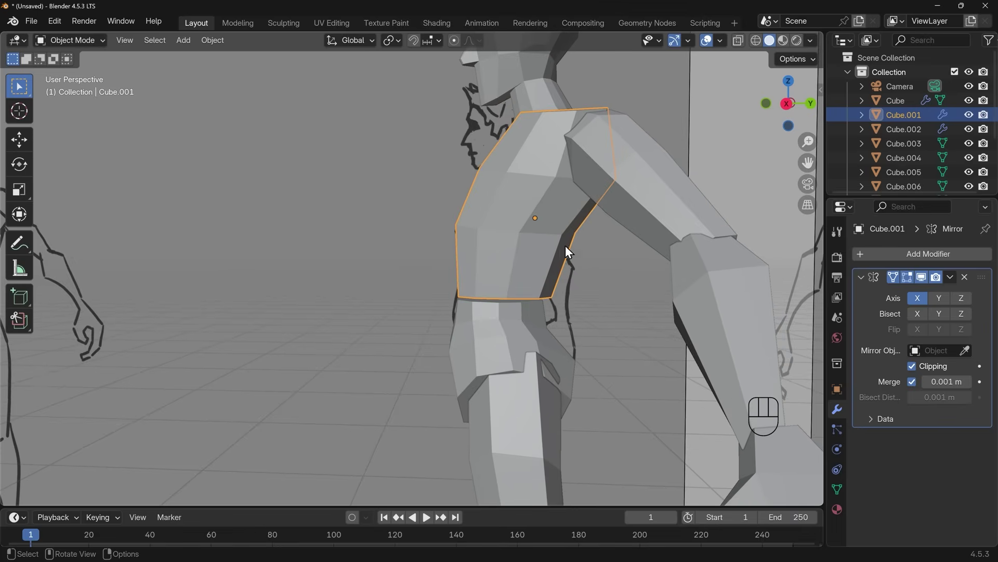
key("Tab")
key("g")
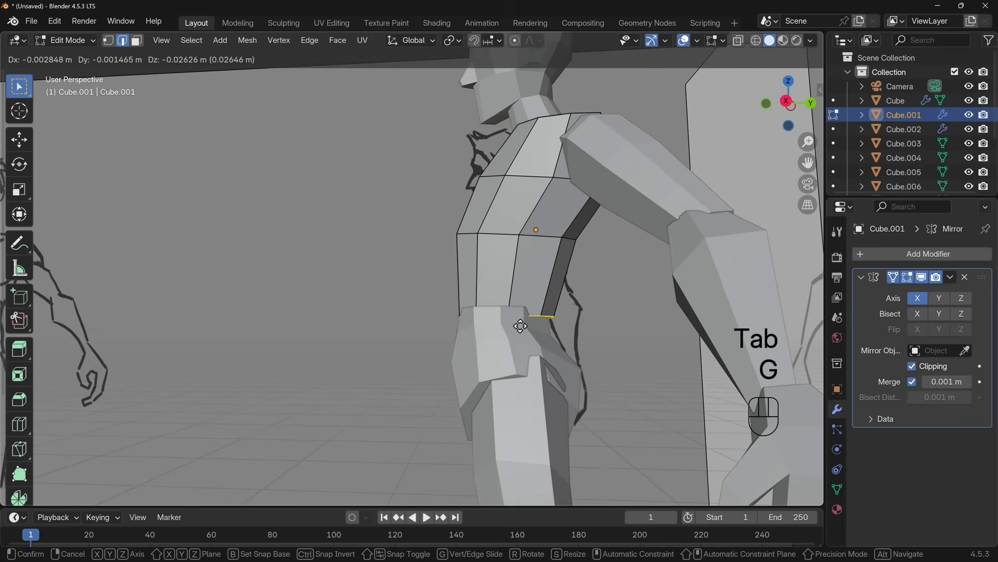
left_click(521, 325)
key("s")
left_click(601, 308)
key("g")
left_click(593, 311)
Adjust the torso's bottom waist edges by scaling them along X and moving them down along Z, and leave mesh editing
middle_click_drag(502, 332, 637, 364)
key("s")
key("x")
left_click(387, 313)
scroll(400, 307, "down", 3)
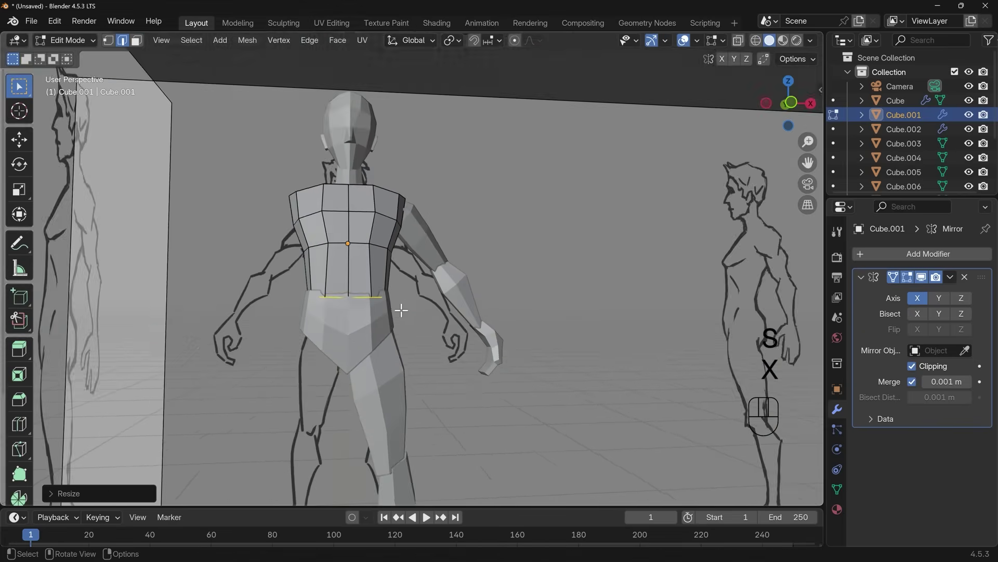
middle_click_drag(401, 308, 381, 277)
key("f")
key("g")
key("z")
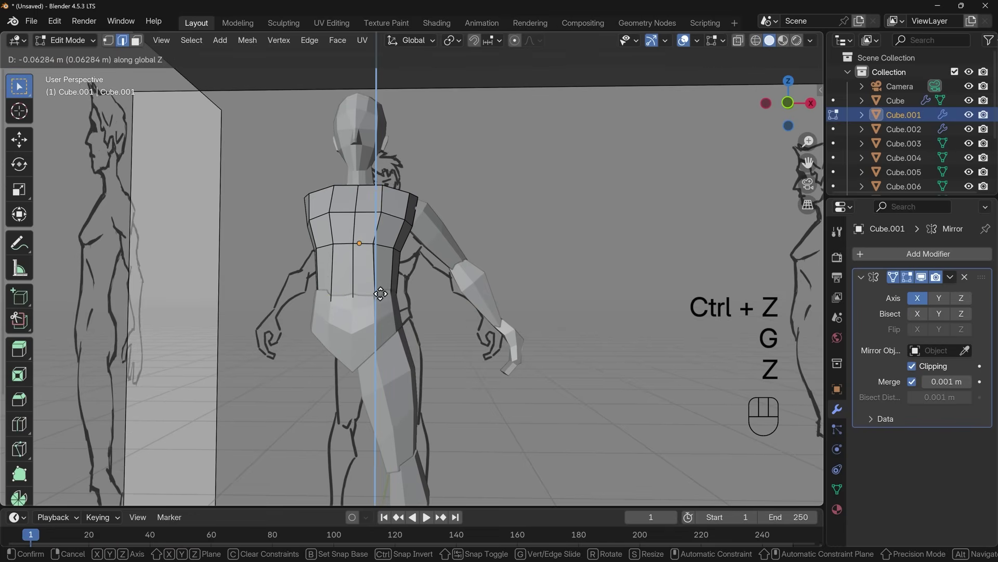
left_click(381, 294)
scroll(432, 305, "down", 3)
key("Tab")
Add a Mirror modifier on the X axis to the upper arm, using the torso as the mirror object
middle_click_drag(464, 327, 296, 340)
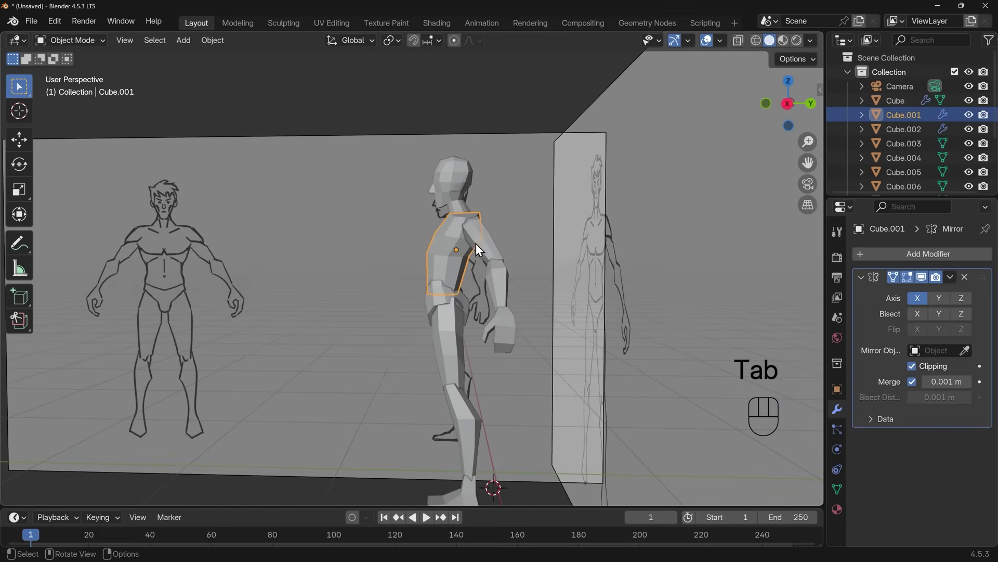
middle_click_drag(477, 244, 436, 216)
left_click(455, 263)
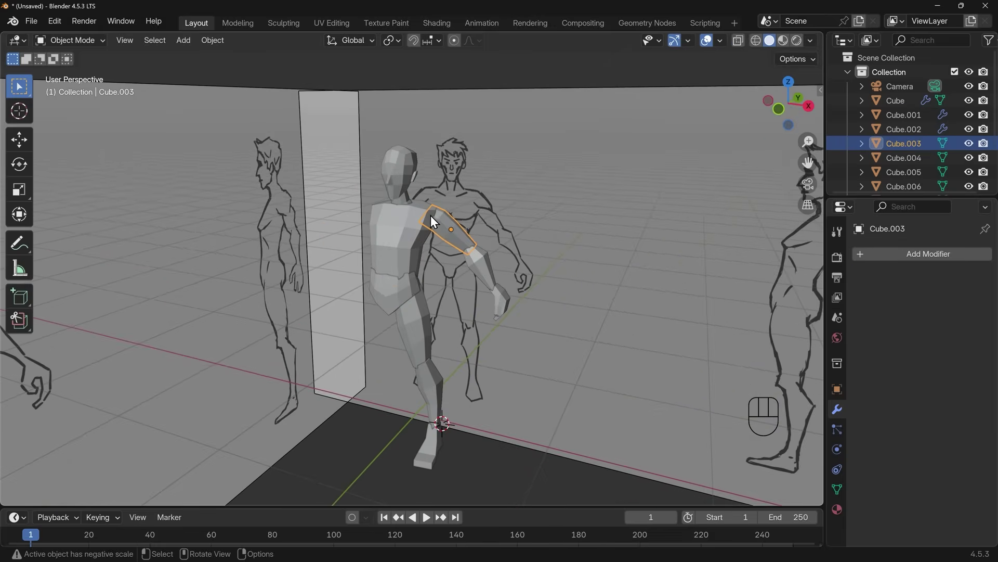
middle_click_drag(451, 339, 448, 348)
key("KP_1")
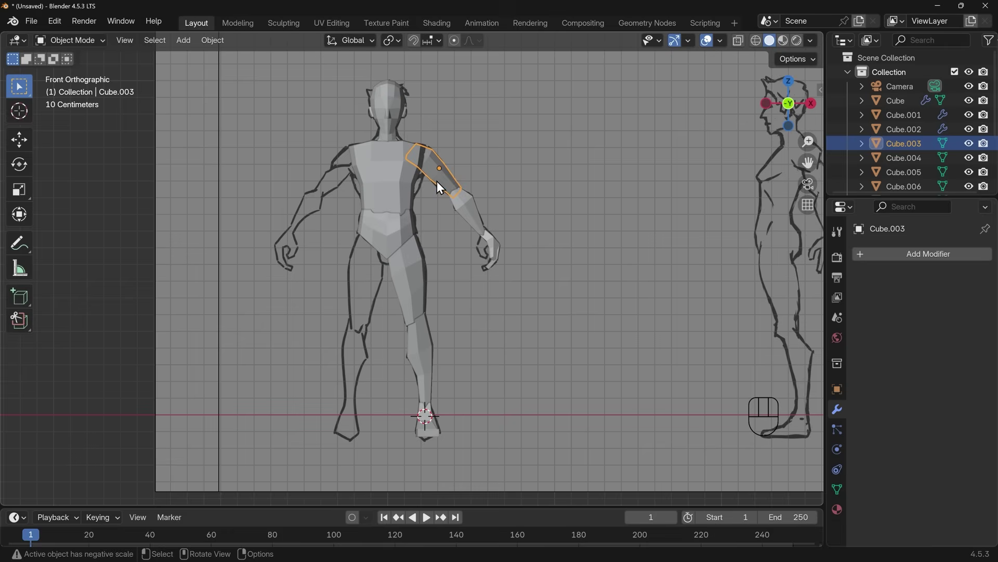
left_click(909, 257)
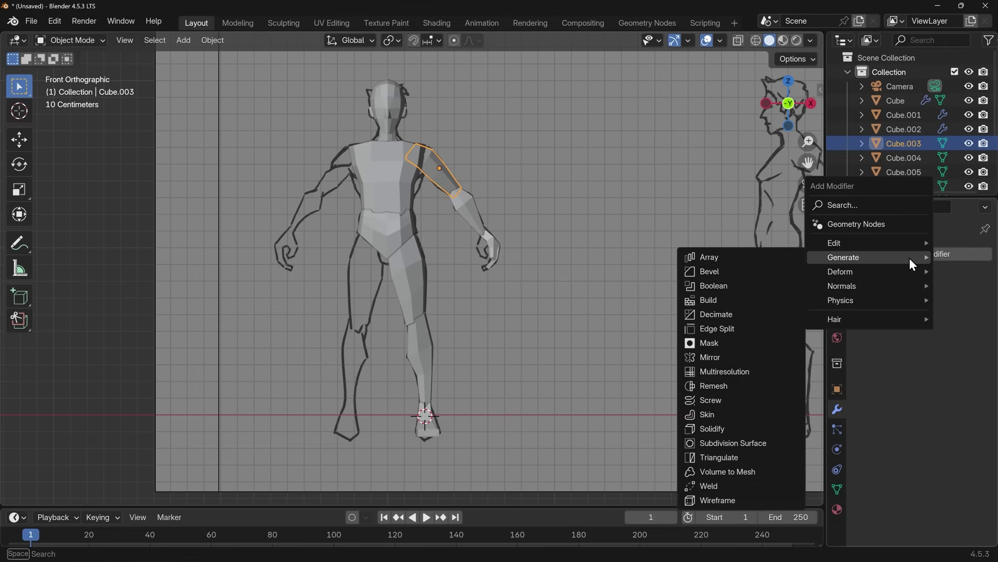
type("mirr")
key("Return")
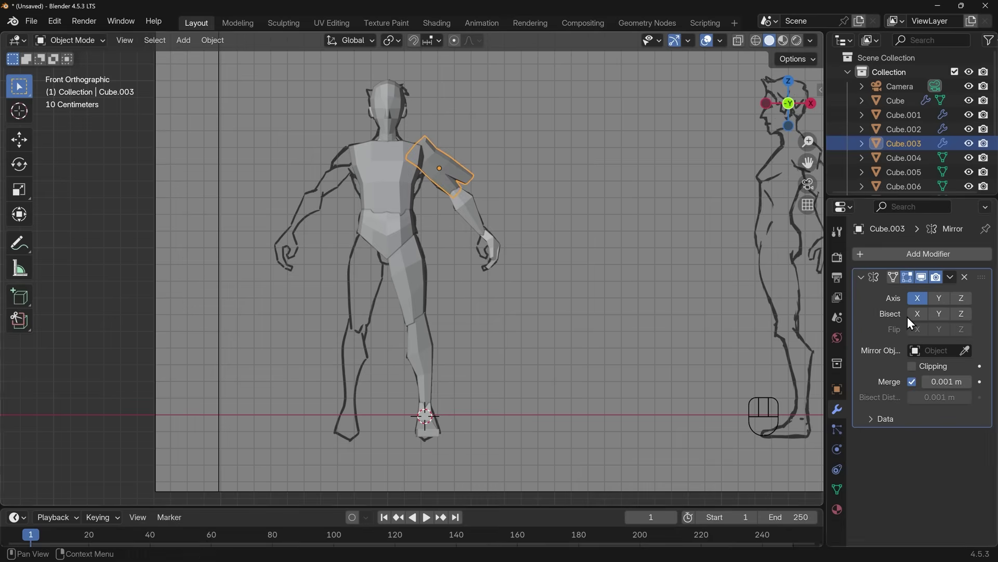
left_click(965, 351)
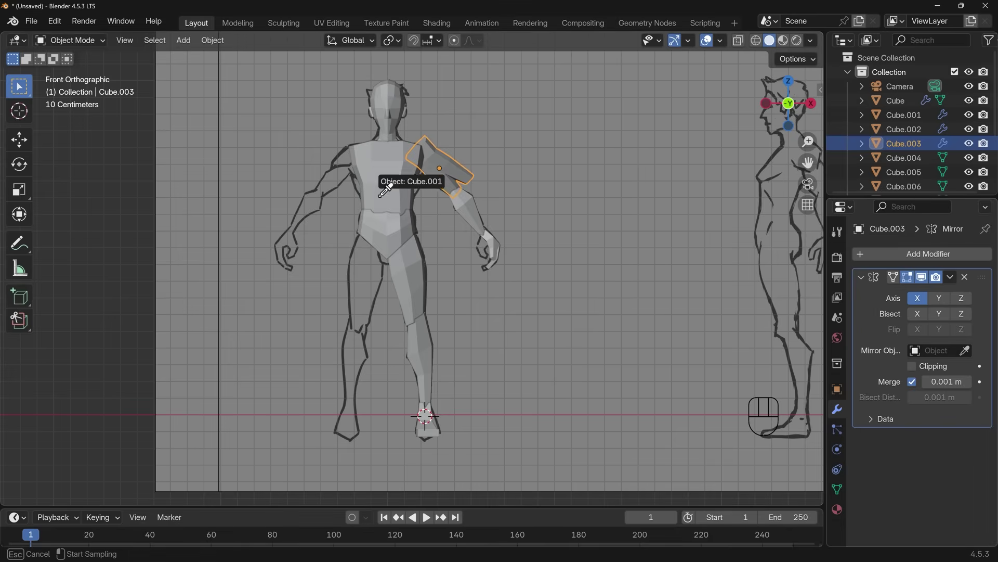
left_click(387, 180)
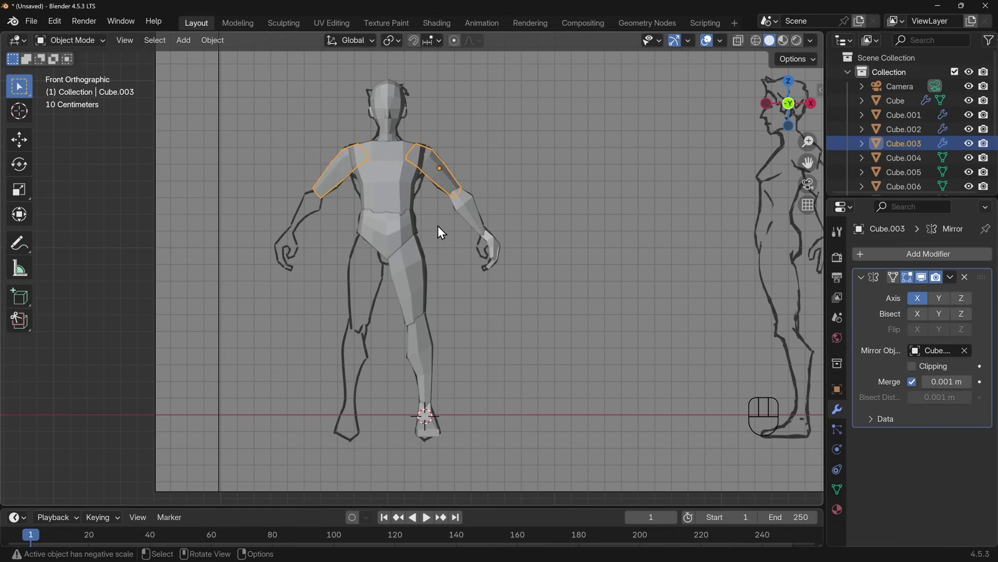
Copy the upper arm's Mirror modifier to the forearm, hand, thigh, lower leg and foot
left_click(479, 217)
left_click(442, 368, "shift")
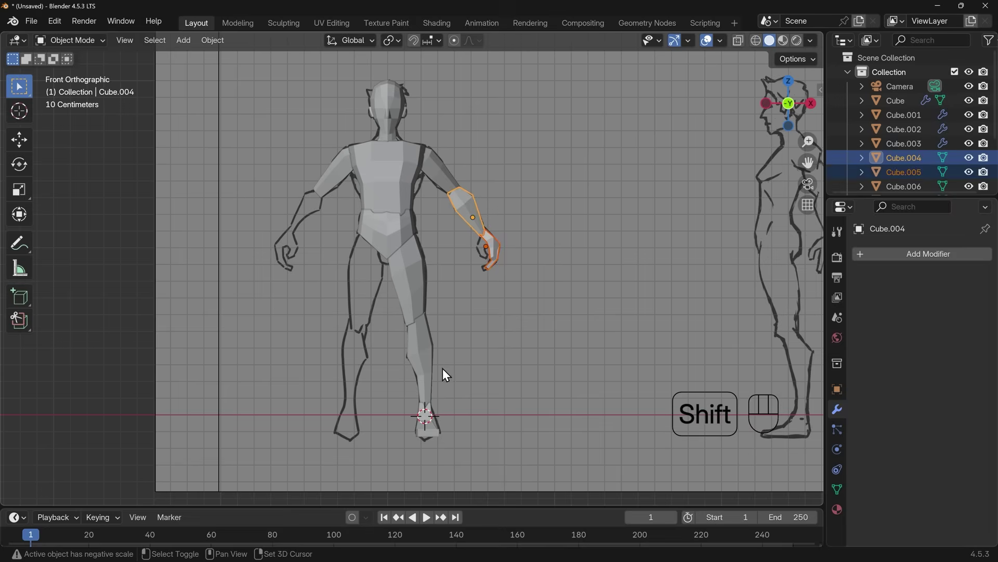
left_click(416, 300, "shift")
left_click(428, 422, "shift")
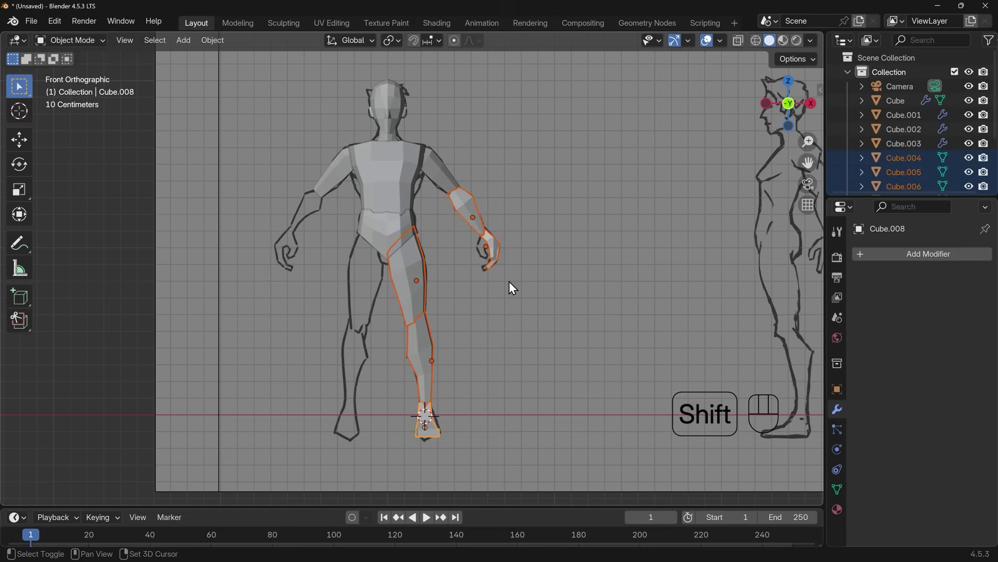
left_click(441, 171, "shift")
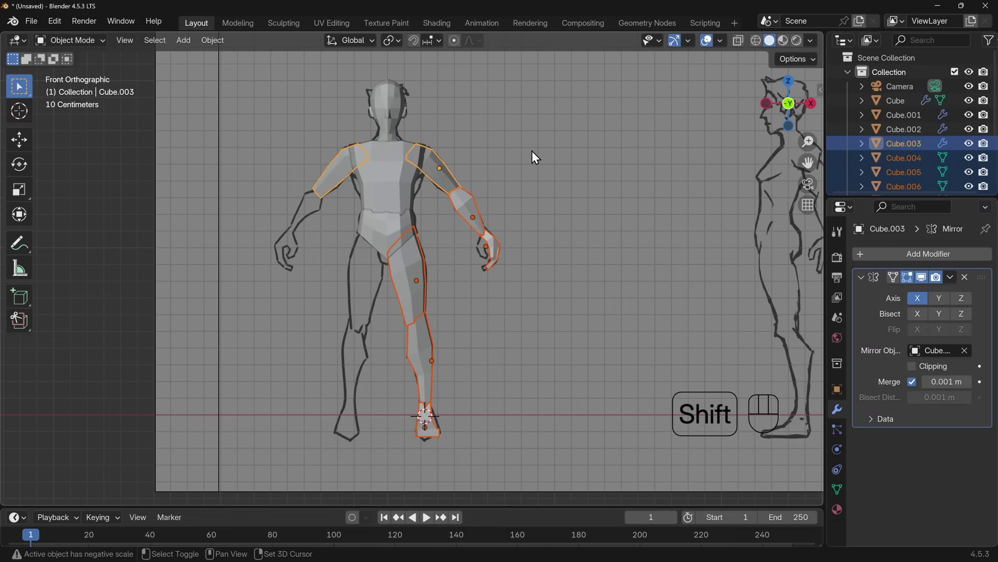
key("ctrl+l")
mouse_move(533, 152)
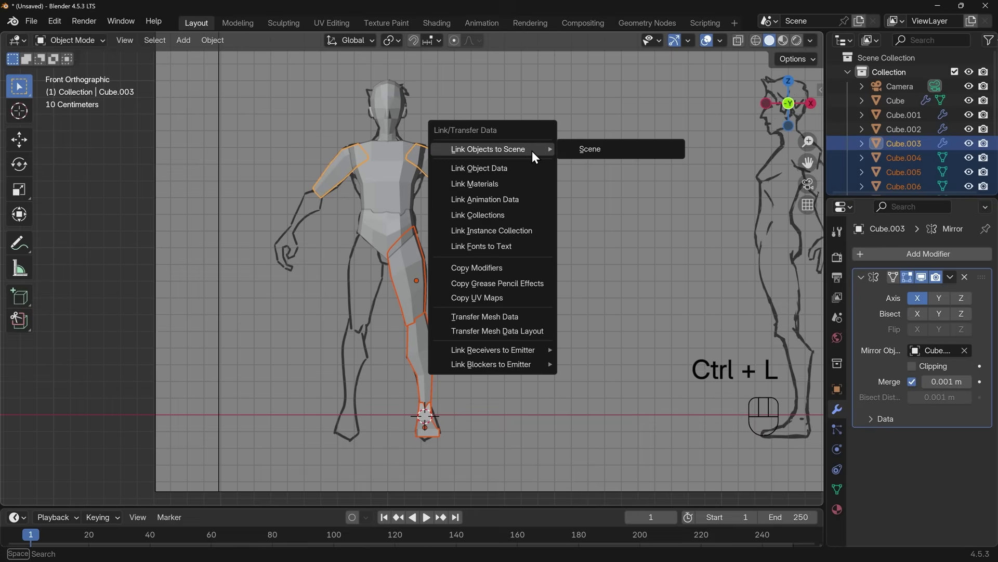
left_click(495, 267)
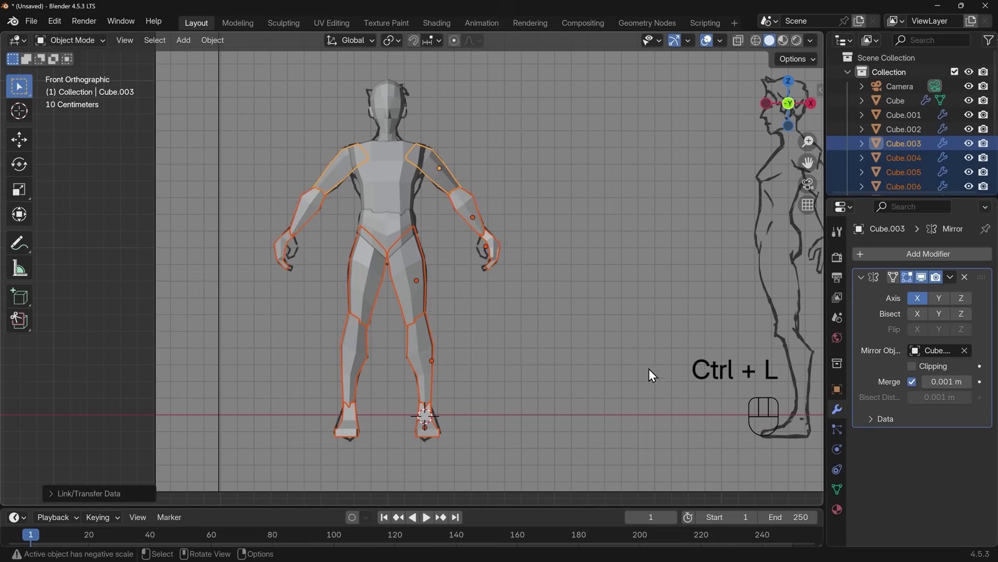
Select the front and side reference images and hide them from the viewport
middle_click_drag(649, 369, 523, 351)
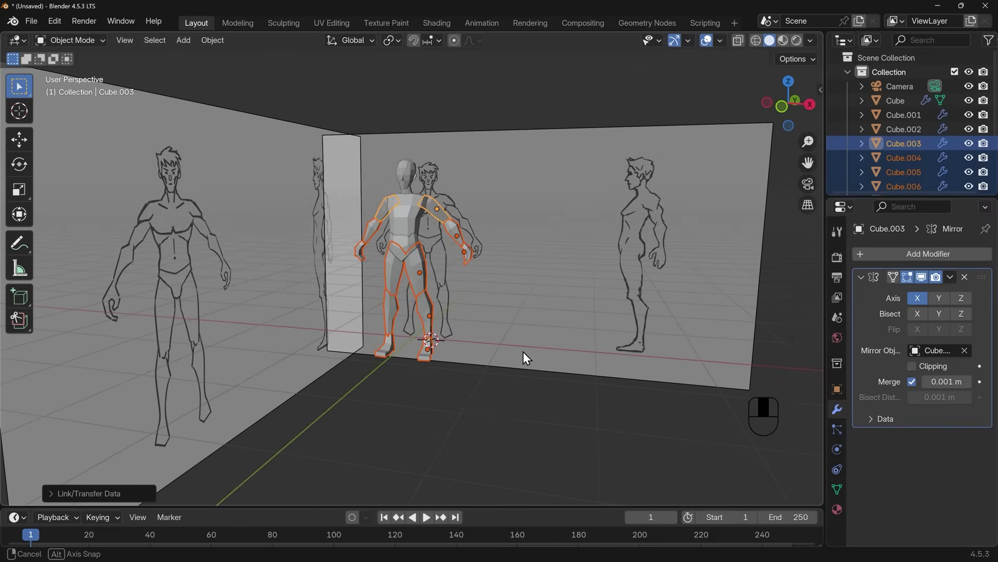
left_click_drag(546, 118, 592, 243)
left_click_drag(239, 92, 292, 159, "shift")
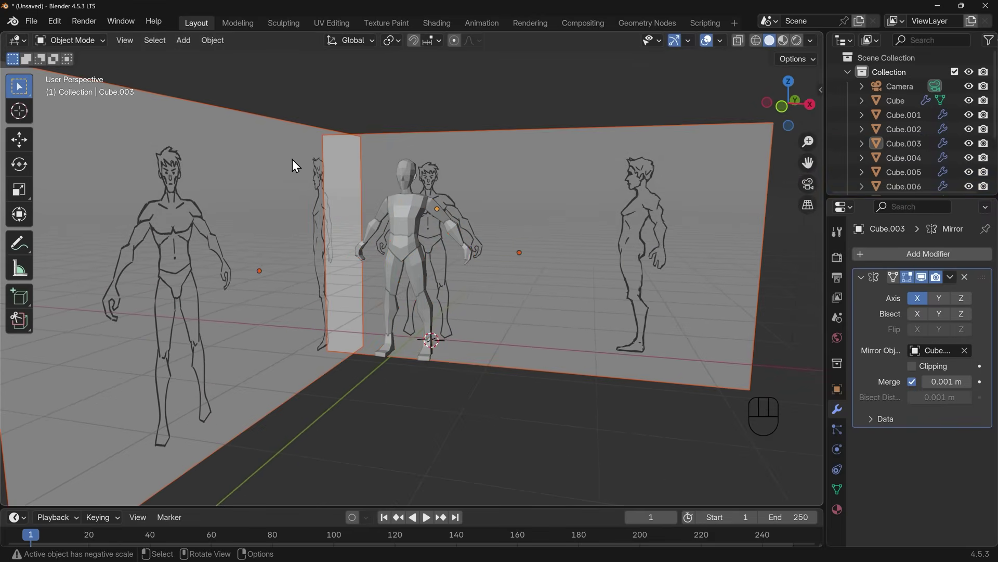
key("h")
middle_click_drag(489, 221, 513, 230)
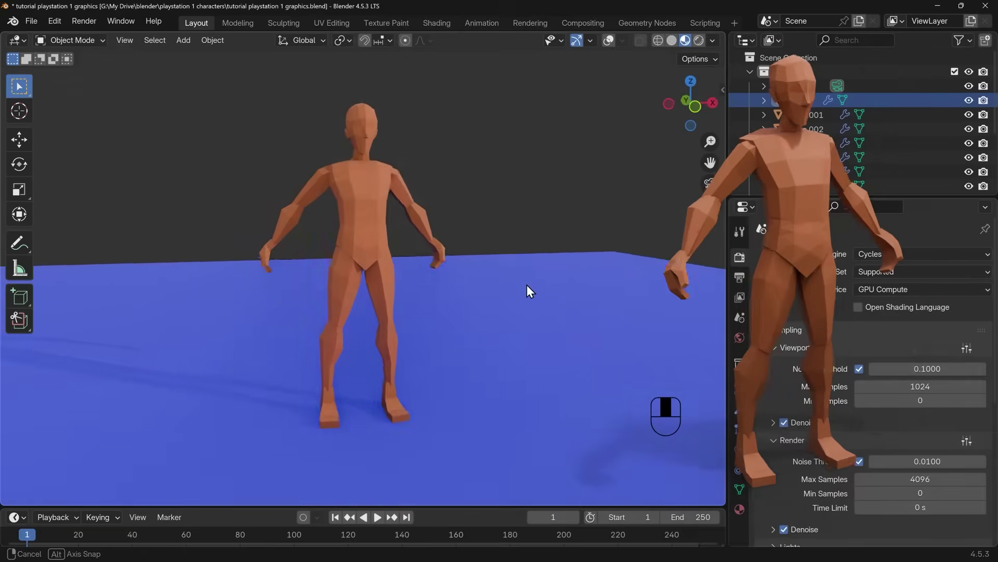
mouse_move(526, 285)
middle_mouse_down()
mouse_move(34, 286)
mouse_move(610, 285)
mouse_move(532, 281)
mouse_move(543, 281)
middle_mouse_up()
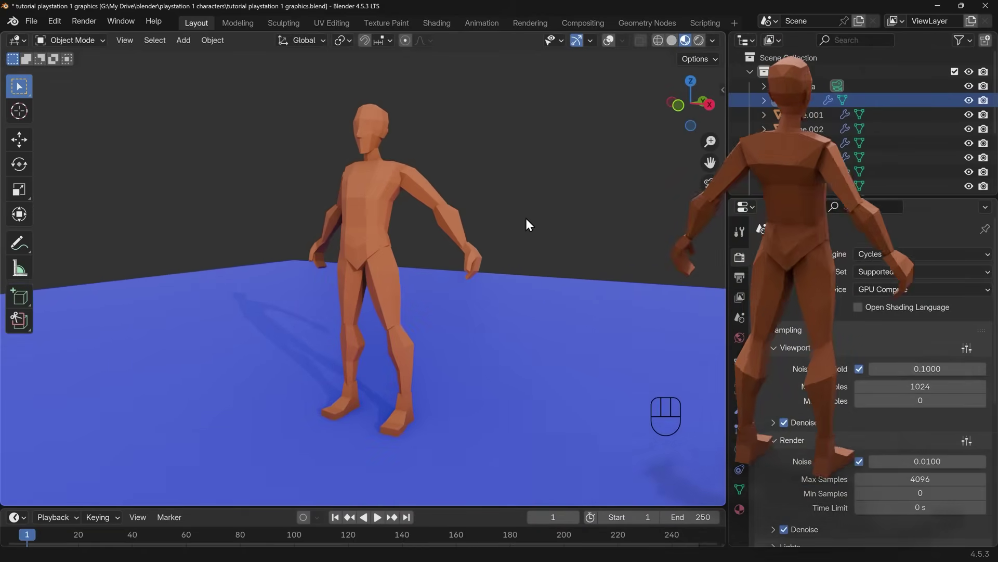
middle_click_drag(411, 252, 516, 251)
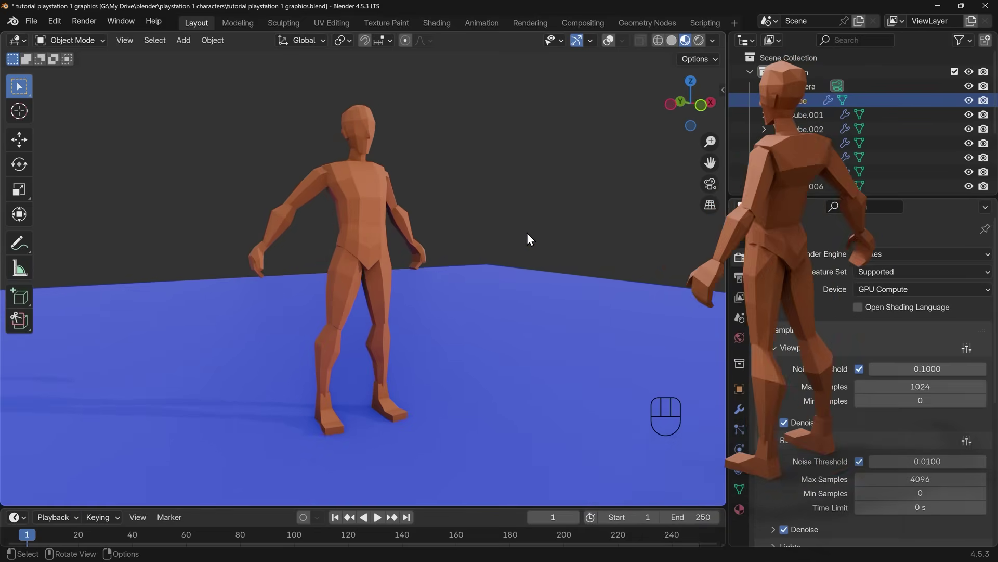